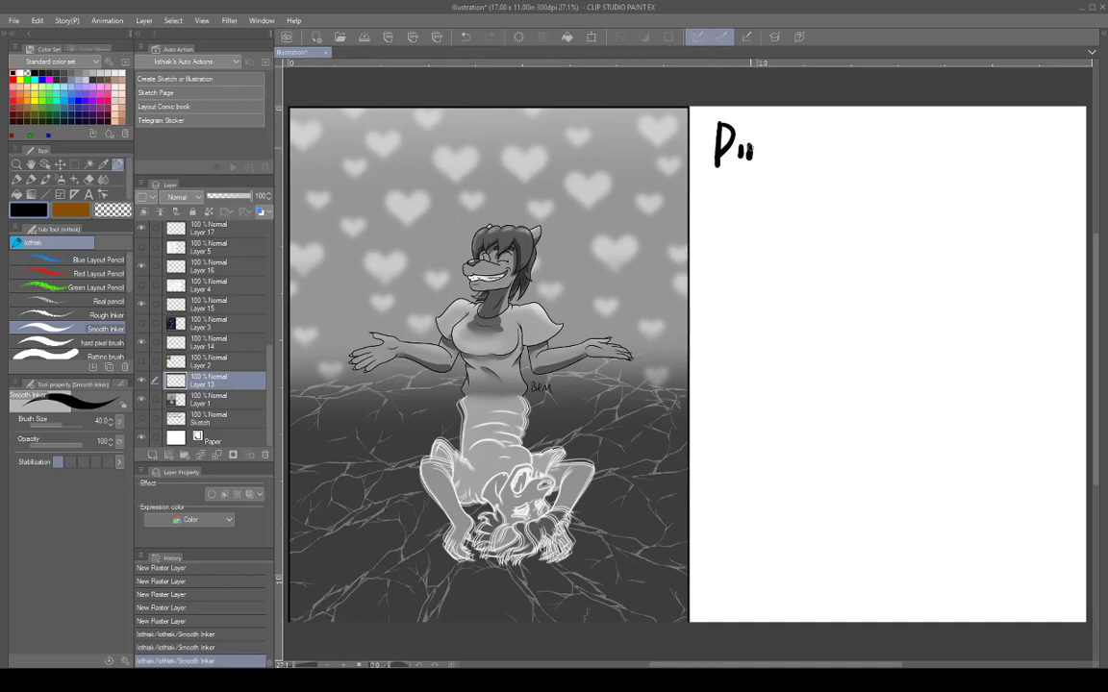
Undo the stray marks beside the first letter and handwrite "Director 240" in black across the top of the blank white area.
key(ctrl+z)
key(ctrl+z)
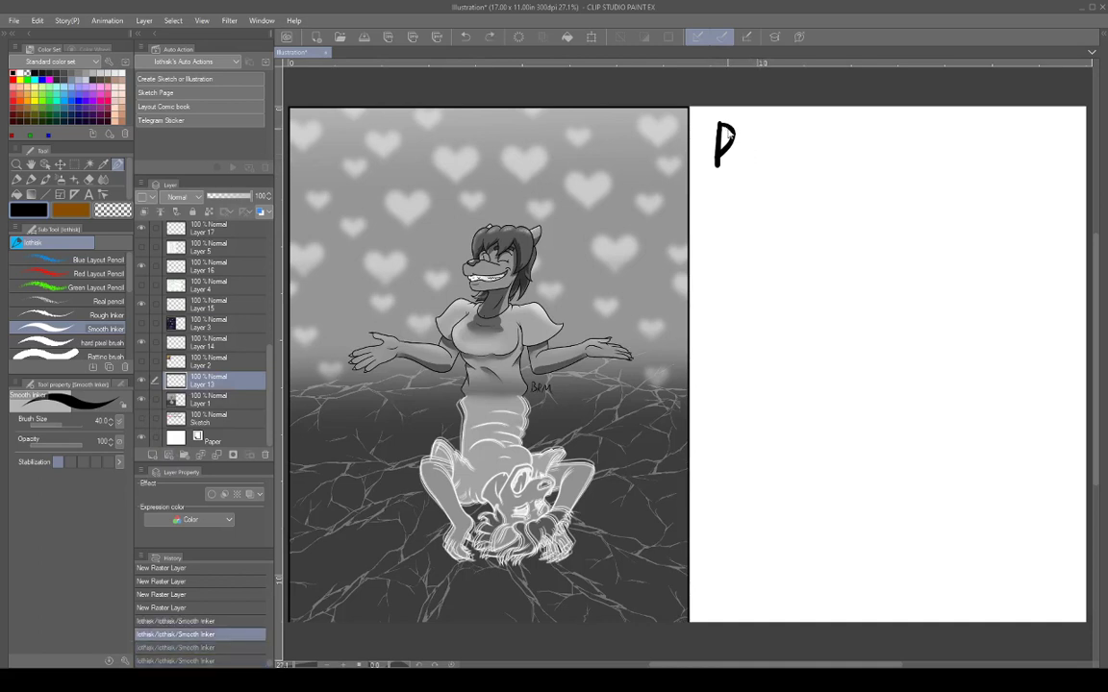
key(ctrl+z)
mouse_move(755, 139)
mouse_down()
mouse_move(755, 165)
mouse_move(766, 139)
mouse_move(796, 164)
mouse_up()
mouse_move(800, 120)
mouse_down()
mouse_move(801, 165)
mouse_move(813, 133)
mouse_up()
drag(824, 140, 831, 166)
mouse_move(832, 150)
mouse_down()
mouse_move(844, 137)
mouse_move(854, 162)
mouse_move(873, 161)
mouse_up()
mouse_move(887, 125)
mouse_down()
mouse_move(878, 152)
mouse_move(900, 149)
mouse_up()
mouse_move(893, 123)
mouse_down()
mouse_move(892, 165)
mouse_move(914, 126)
mouse_up()
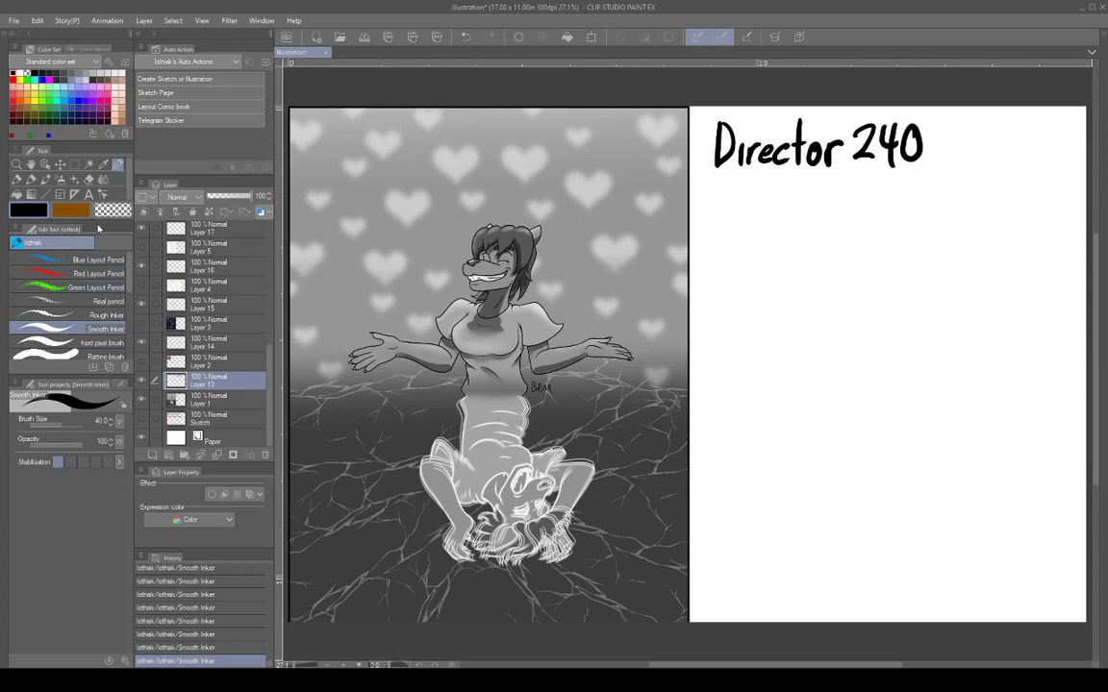
Set the brush colour to red.
click(23, 84)
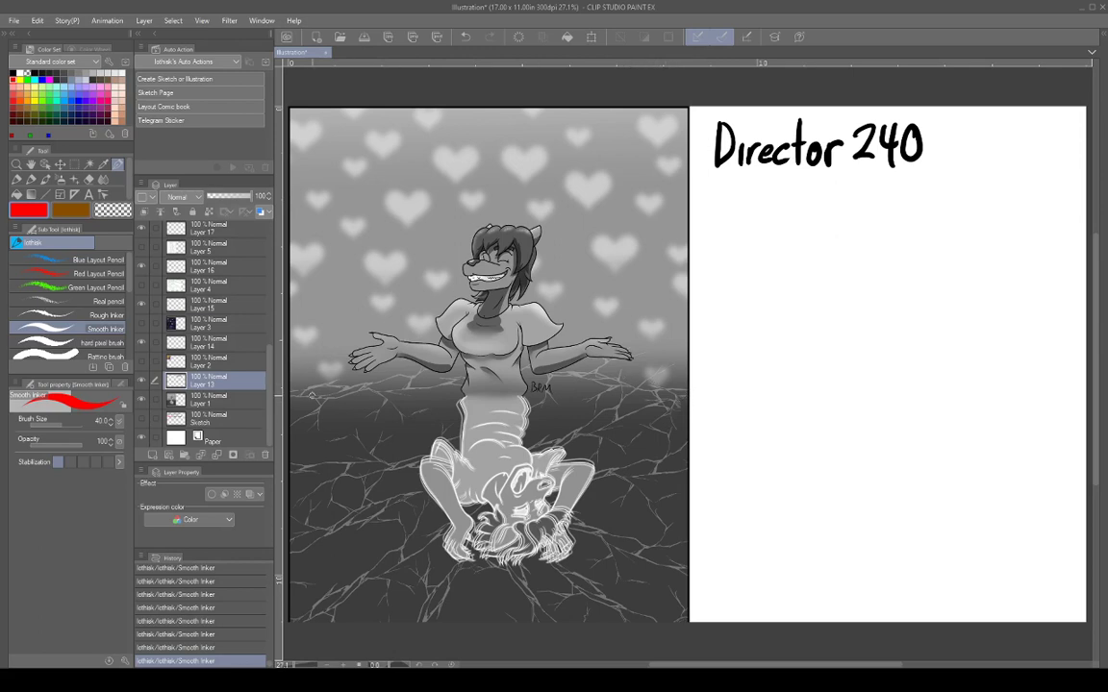
scroll(631, 378, up, 4)
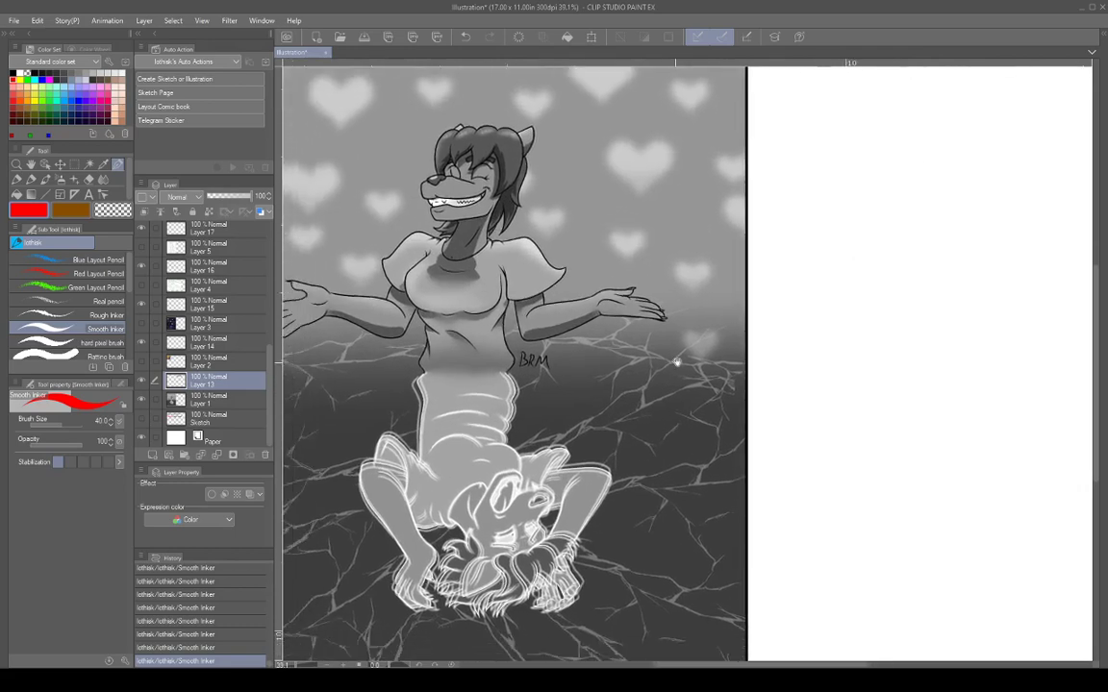
mouse_move(791, 362)
mouse_down()
mouse_move(799, 483)
mouse_move(810, 442)
mouse_move(812, 273)
mouse_move(796, 307)
mouse_move(848, 356)
mouse_move(910, 371)
mouse_move(828, 471)
mouse_move(814, 427)
mouse_move(841, 351)
mouse_move(879, 323)
mouse_move(856, 318)
mouse_move(832, 338)
mouse_move(813, 443)
mouse_move(851, 399)
mouse_move(818, 402)
mouse_move(828, 499)
mouse_move(835, 400)
mouse_move(798, 366)
mouse_move(784, 392)
mouse_up()
scroll(813, 391, down, 3)
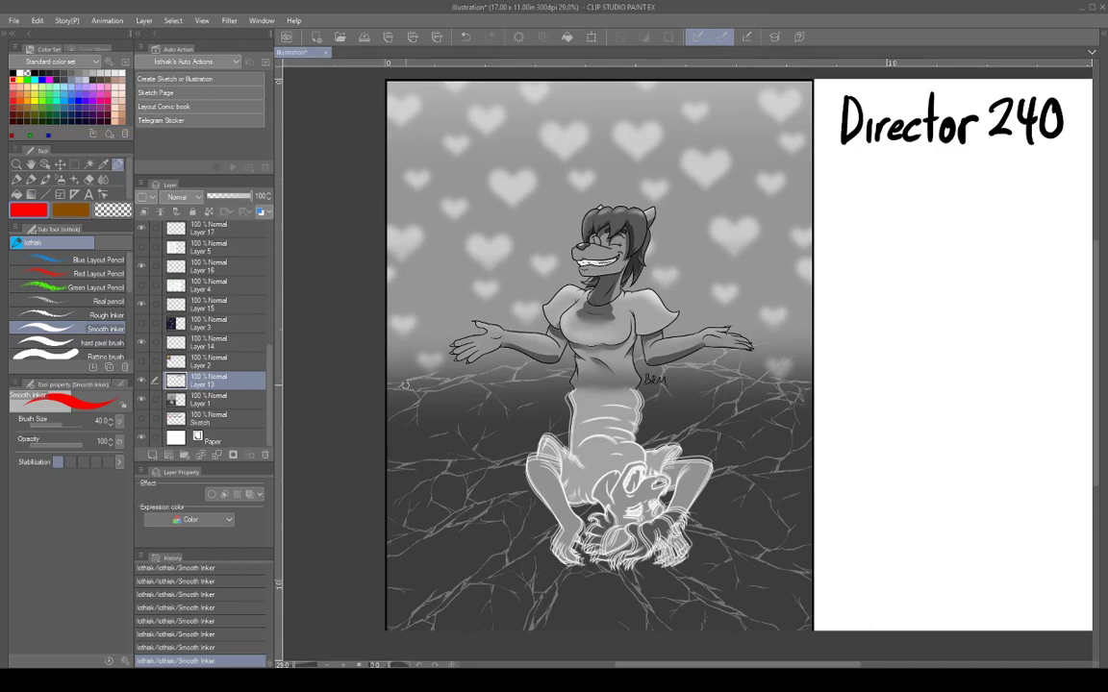
drag(390, 381, 769, 388)
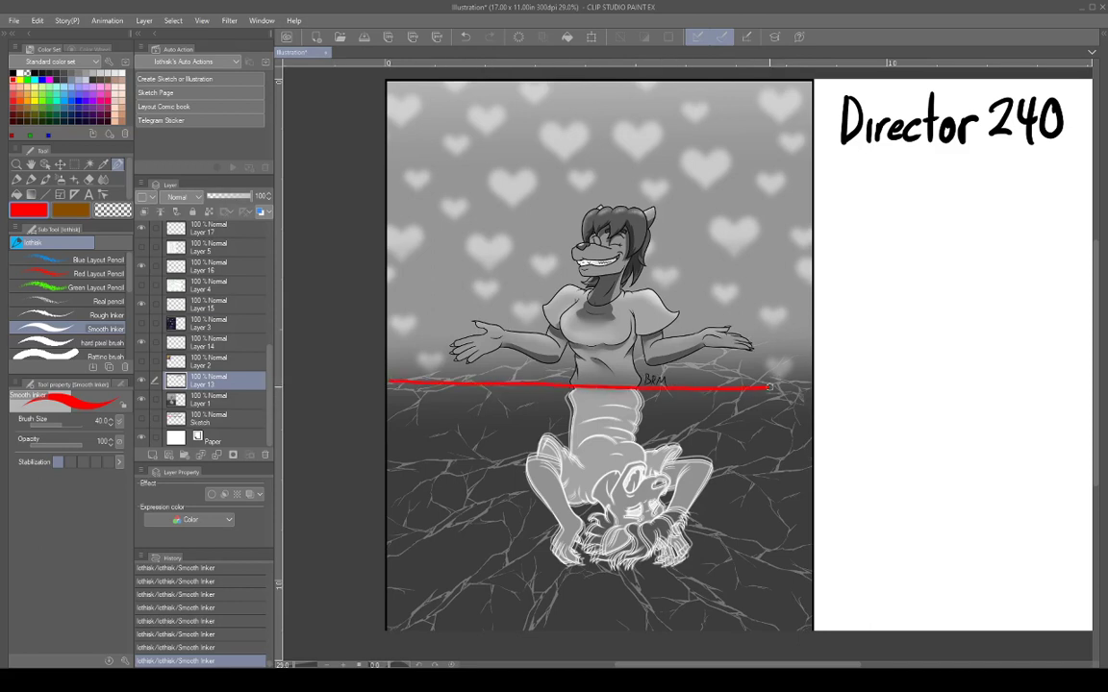
key(ctrl+z)
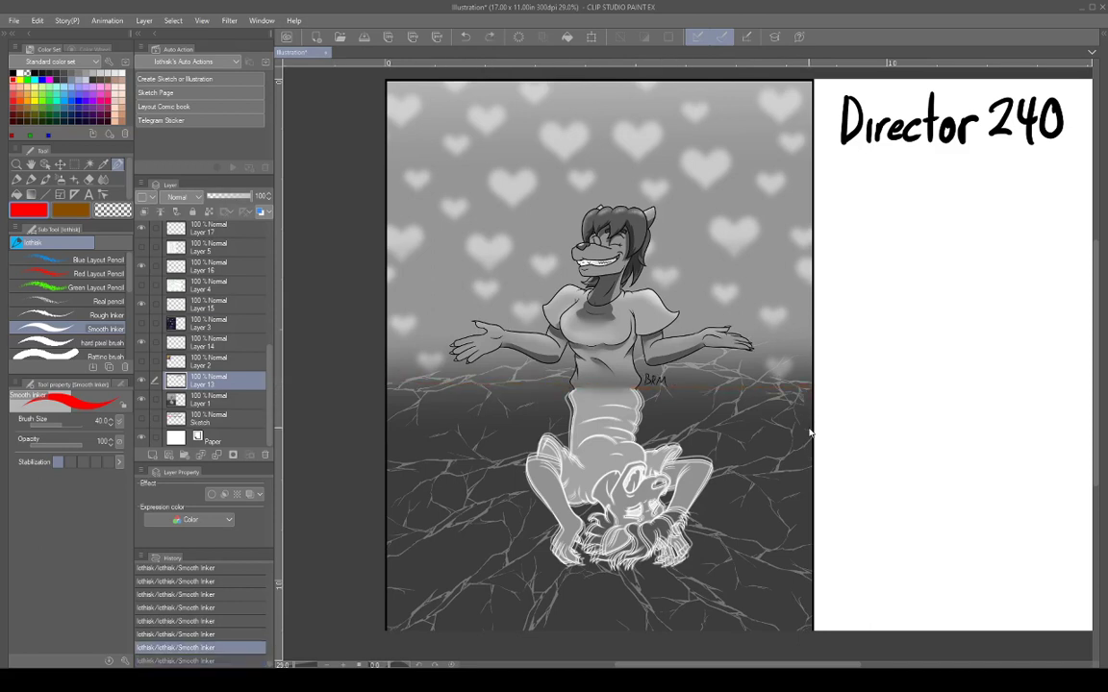
drag(752, 430, 726, 440)
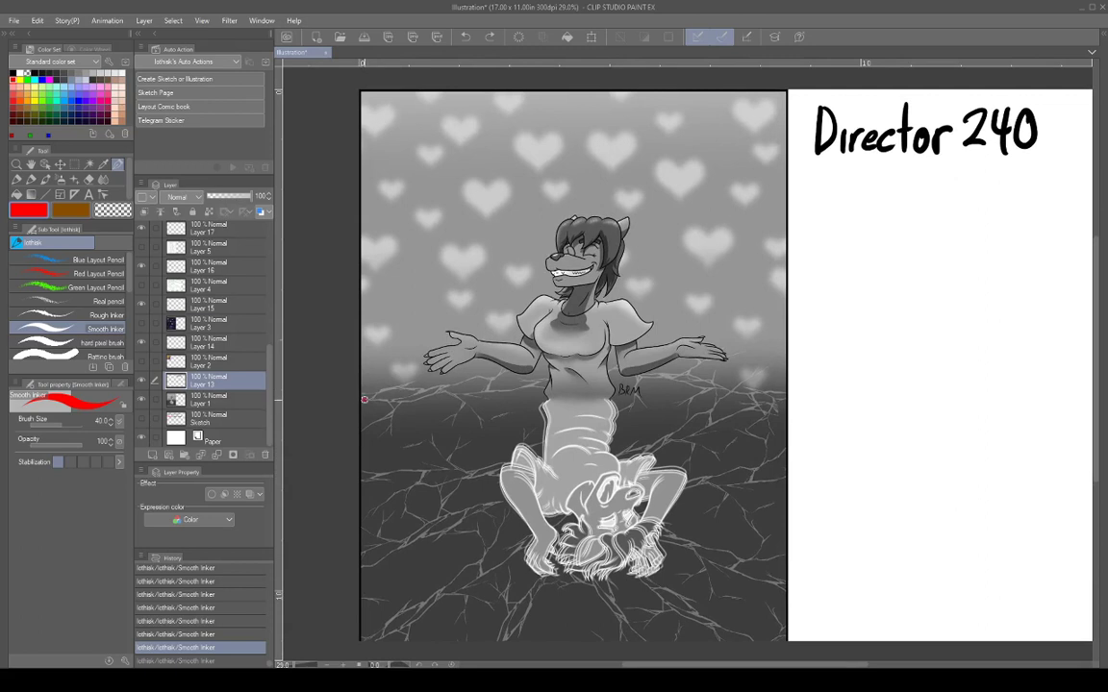
drag(364, 399, 546, 389)
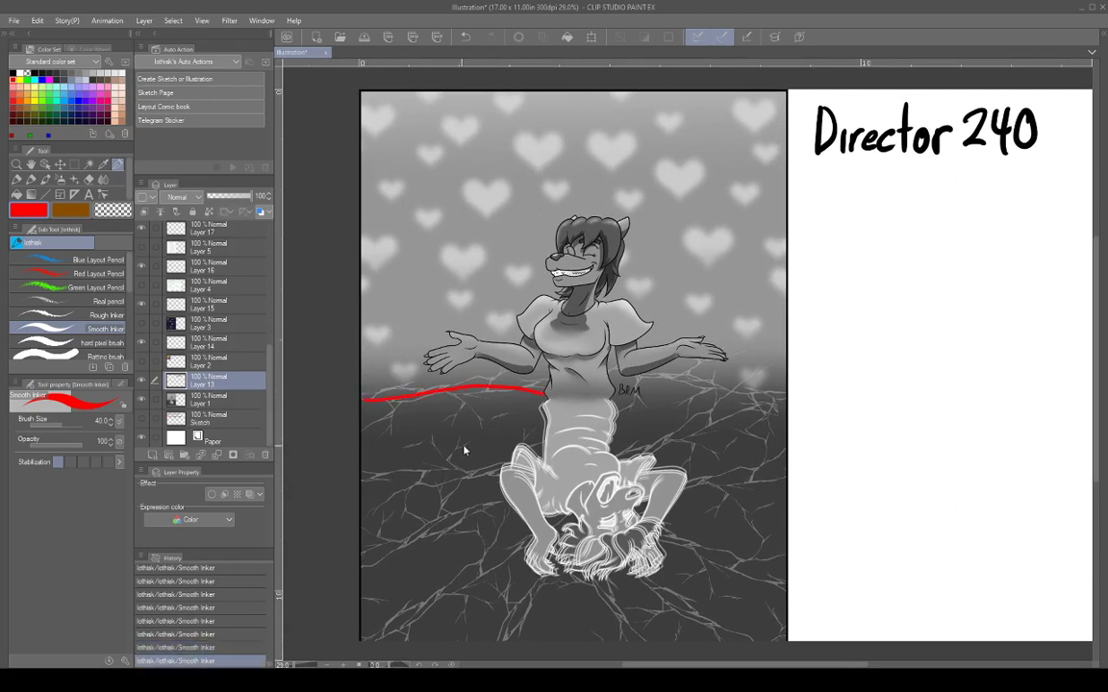
key(ctrl+z)
Draw a freehand red horizontal line across the full width of the illustration at the character's waist, where the ground begins.
drag(365, 399, 650, 398)
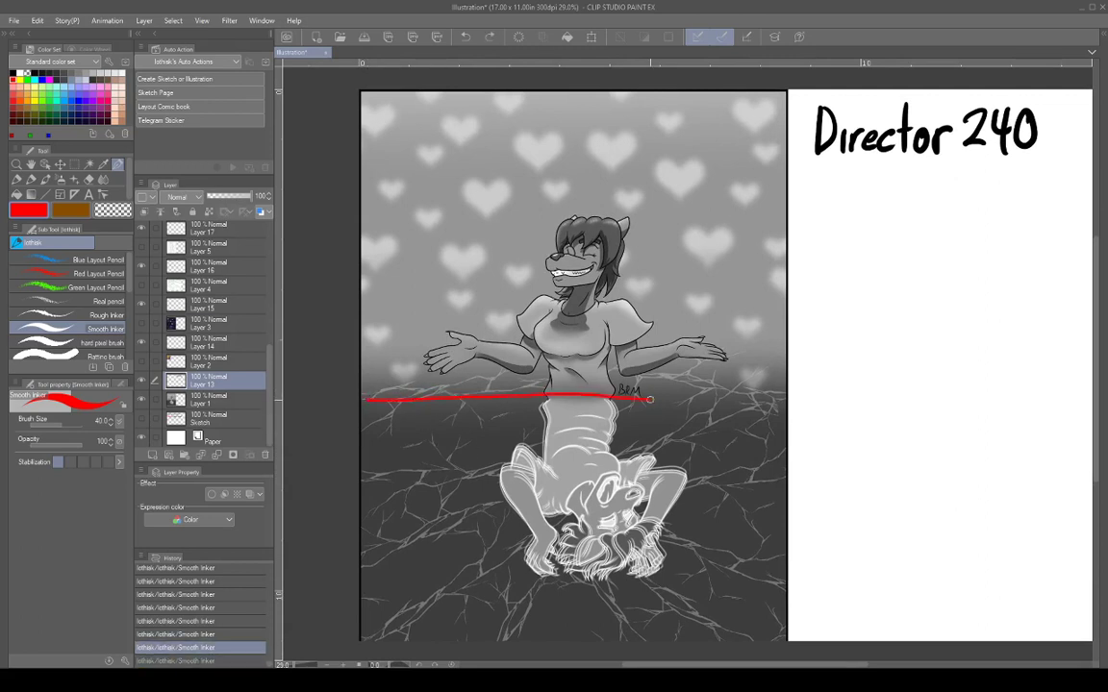
drag(746, 396, 785, 395)
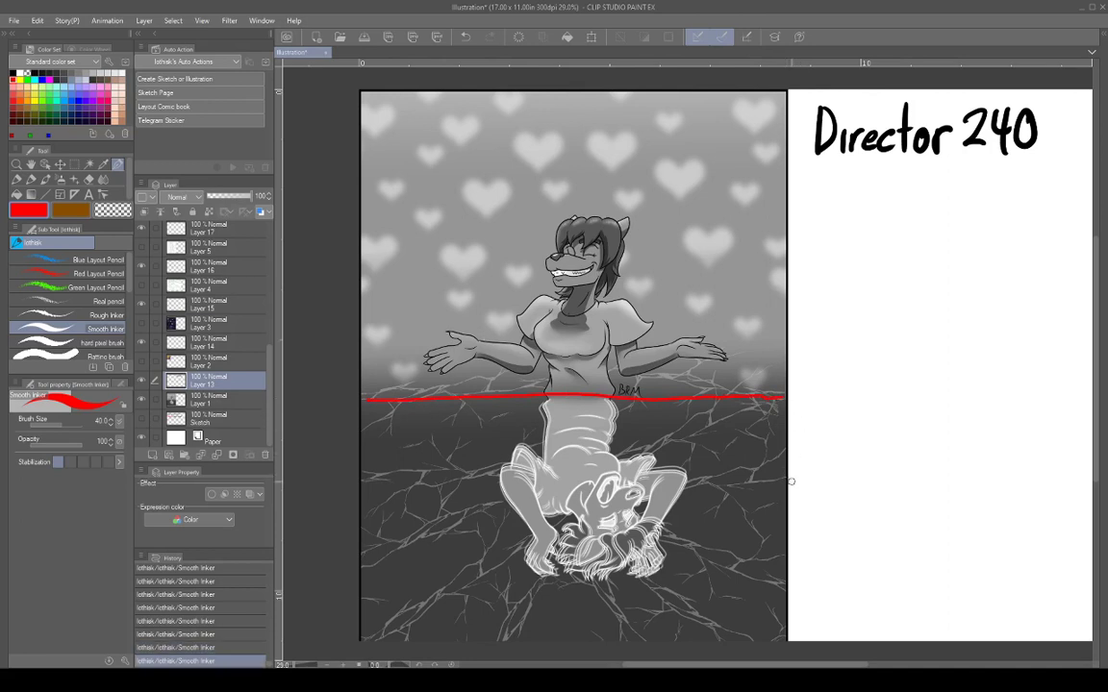
Write a red 4 with a heart below it in the illustration's upper-left corner, and undo both marks.
mouse_move(375, 105)
mouse_down()
mouse_move(402, 147)
mouse_move(401, 171)
mouse_move(378, 194)
mouse_move(391, 237)
mouse_up()
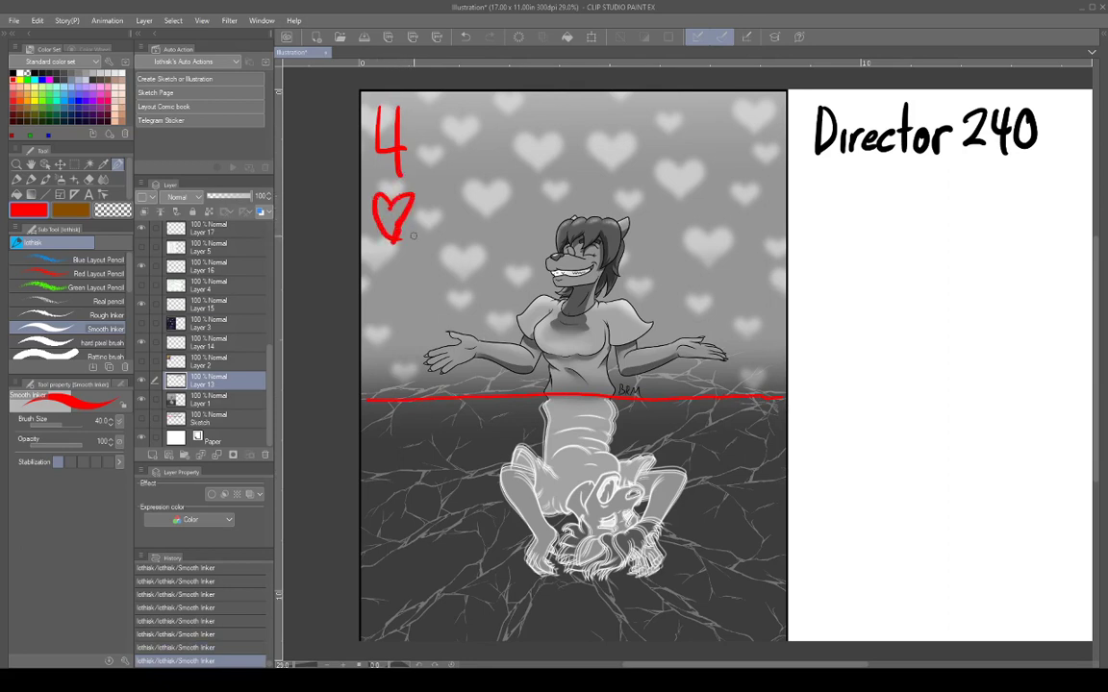
key(ctrl+z)
key(ctrl+z)
key(ctrl+z)
key(ctrl+z)
key(ctrl+z)
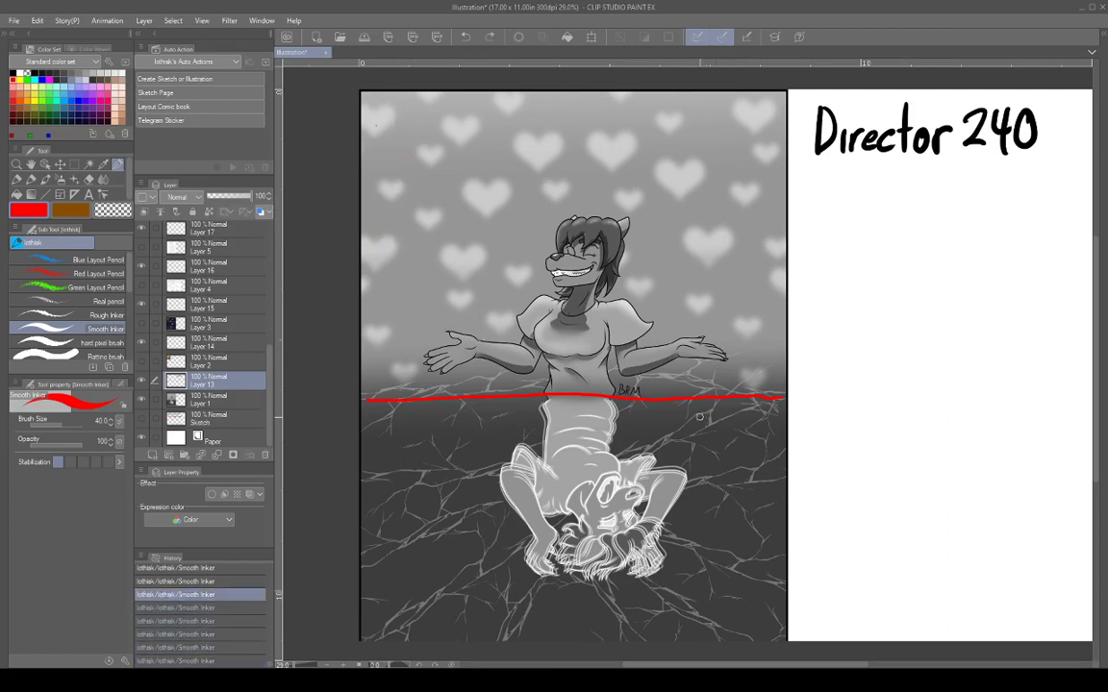
Examine the grinning figure above the red line and the white-outlined figure below it at several magnifications.
scroll(700, 425, up, 2)
scroll(784, 359, up, 2)
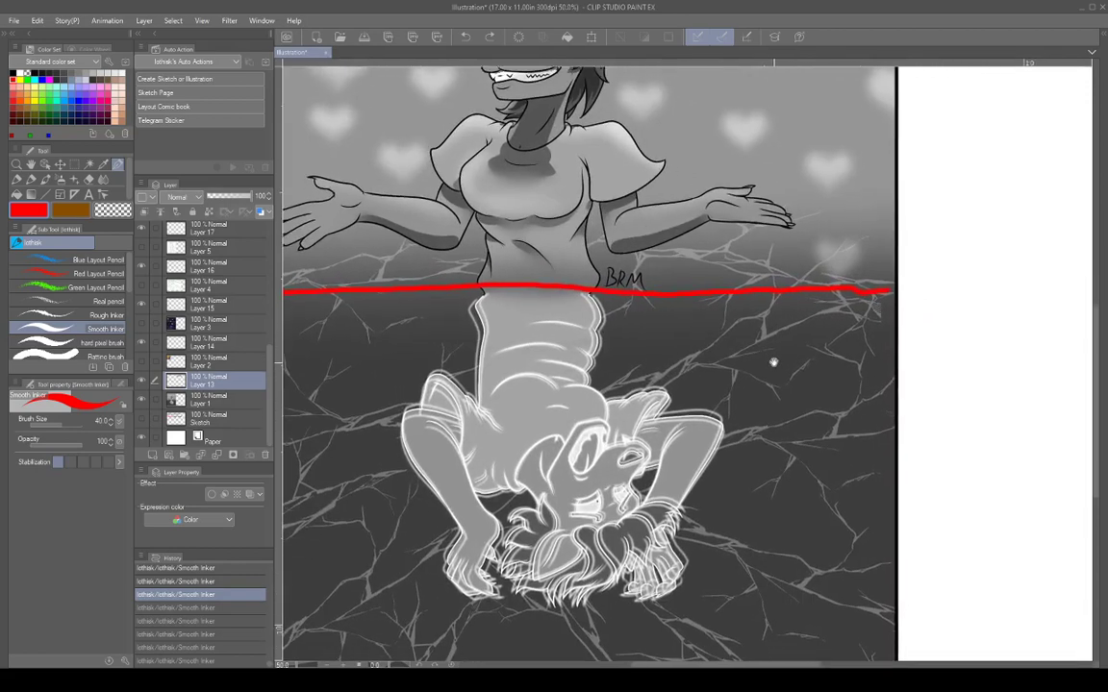
scroll(791, 376, down, 4)
scroll(775, 406, up, 2)
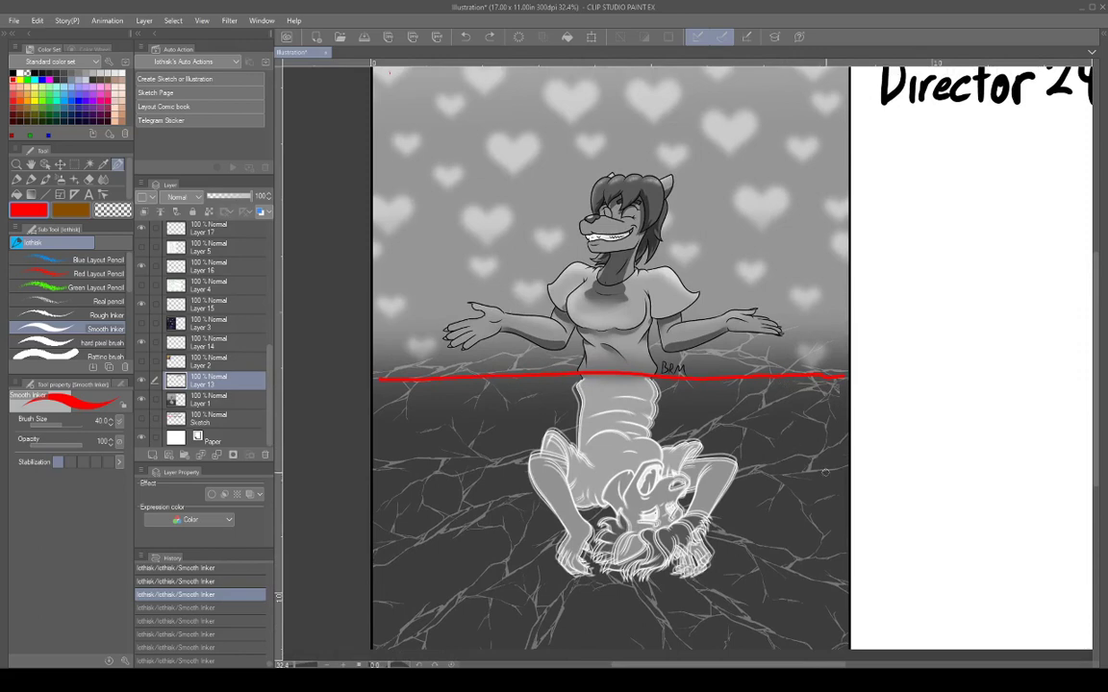
scroll(816, 478, up, 3)
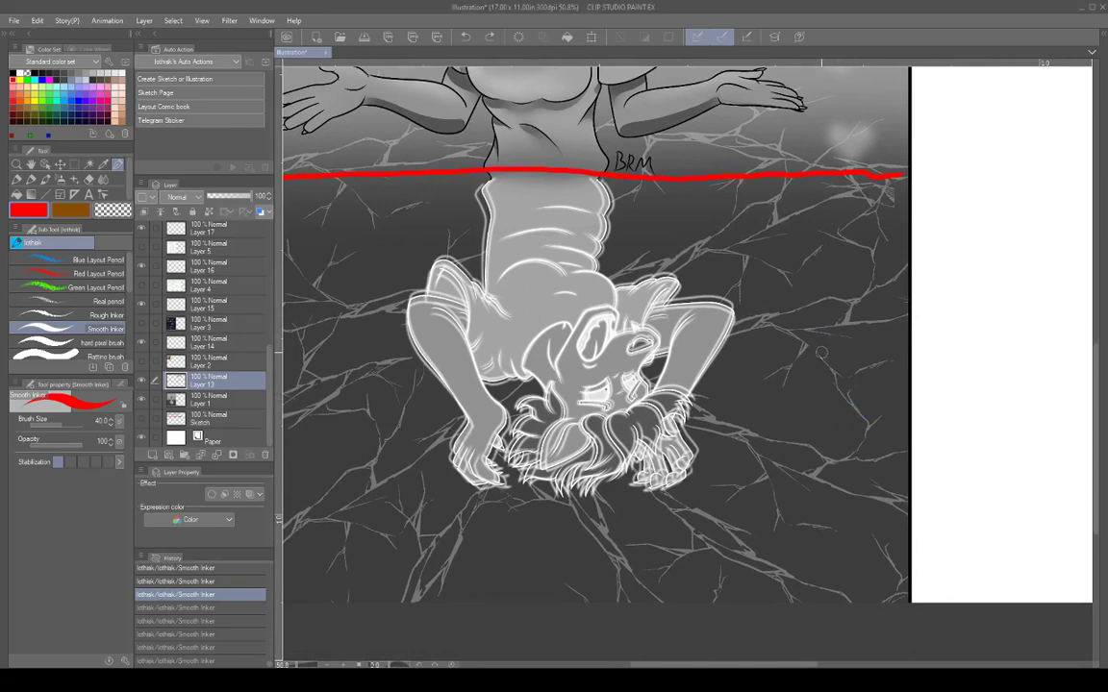
scroll(803, 354, down, 2)
scroll(799, 357, up, 2)
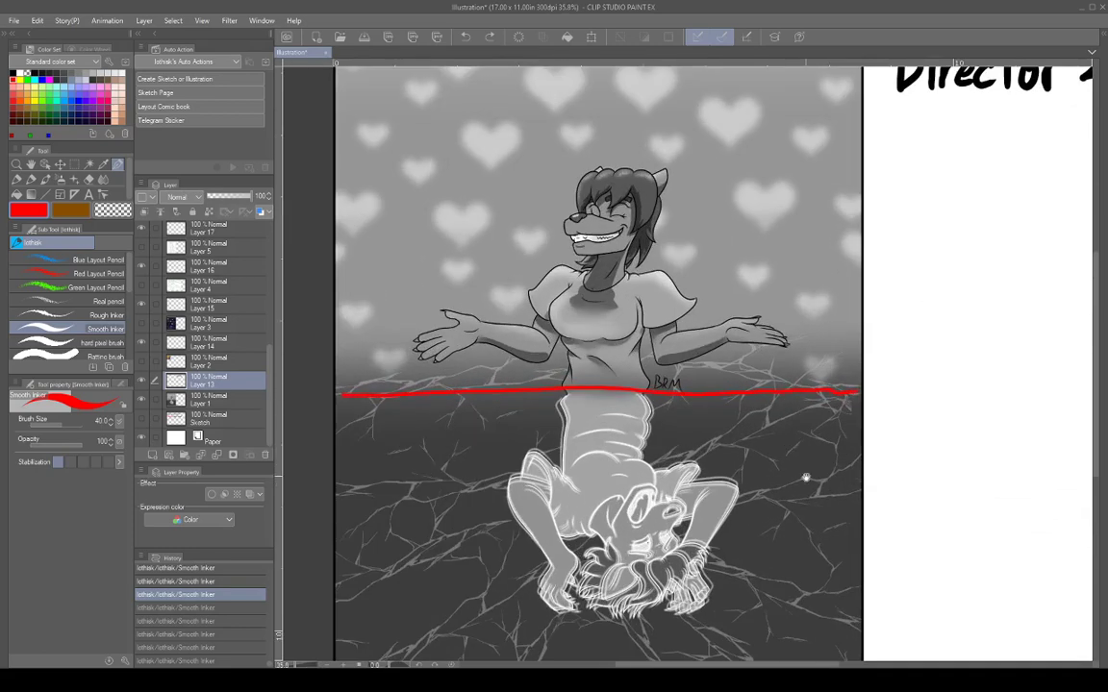
scroll(799, 409, up, 2)
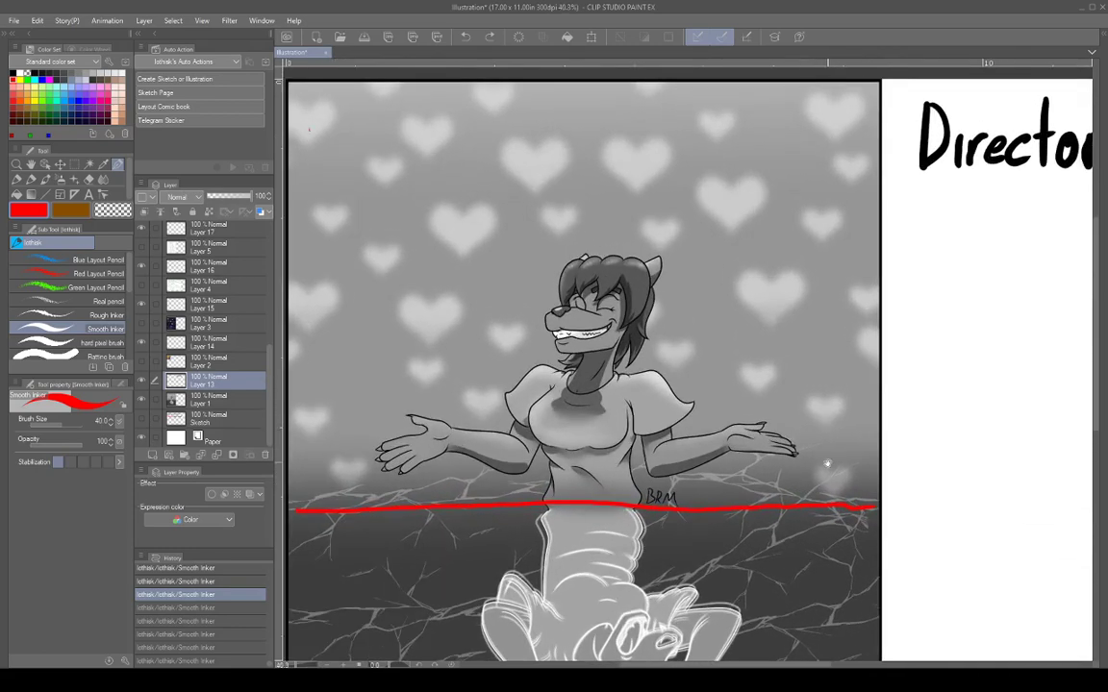
scroll(827, 465, up, 3)
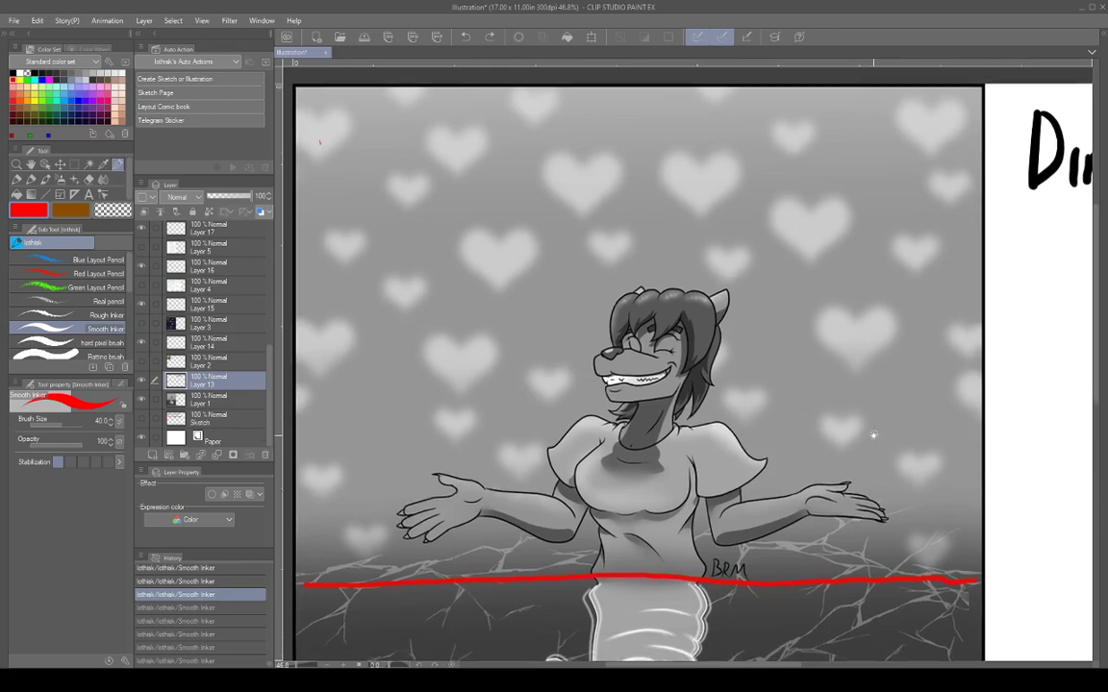
drag(870, 435, 866, 389)
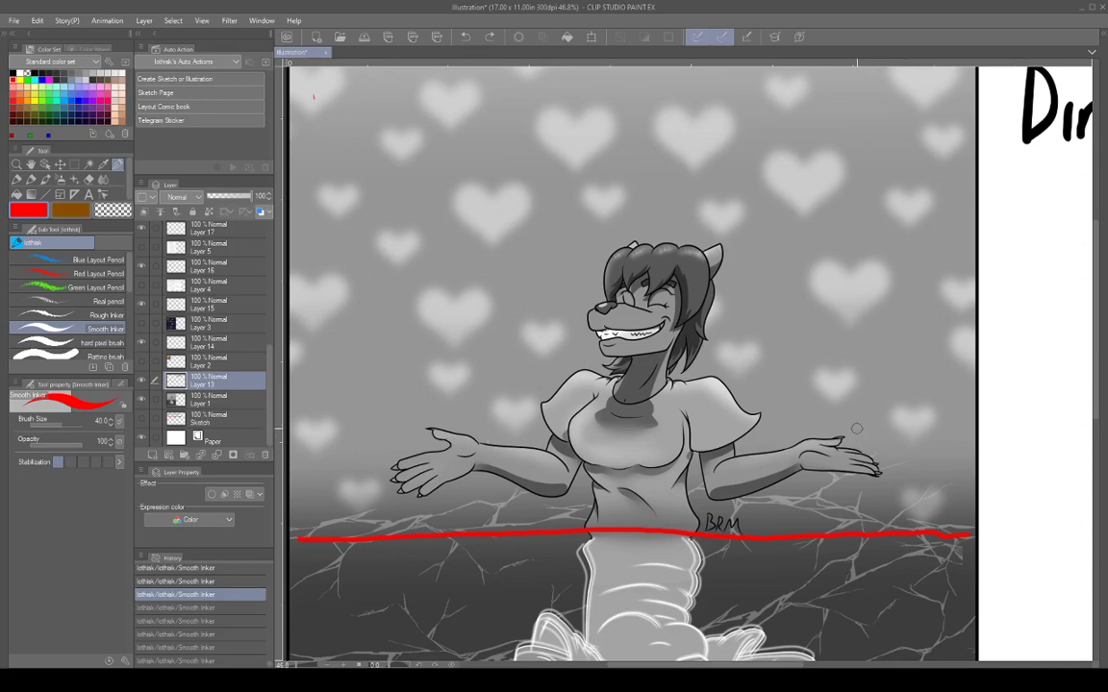
mouse_move(861, 434)
mouse_down()
mouse_move(861, 363)
mouse_move(871, 408)
mouse_up()
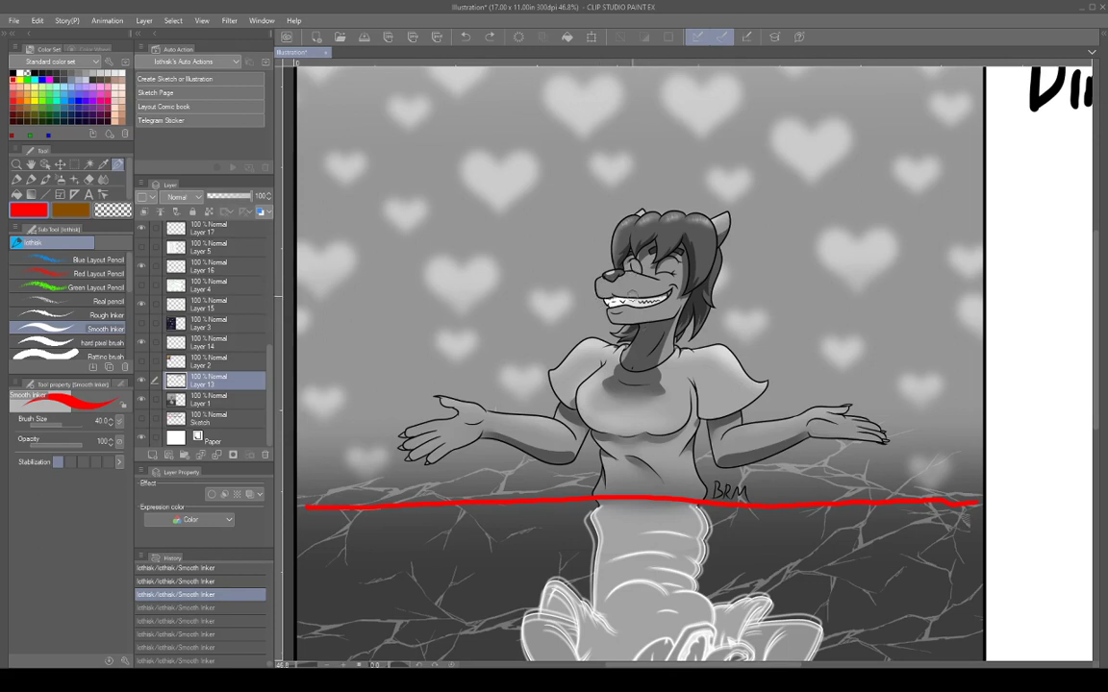
Sketch red construction lines around the front of the character's muzzle, and undo them.
key(ctrl+y)
key(ctrl+y)
key(ctrl+y)
key(ctrl+y)
key(ctrl+y)
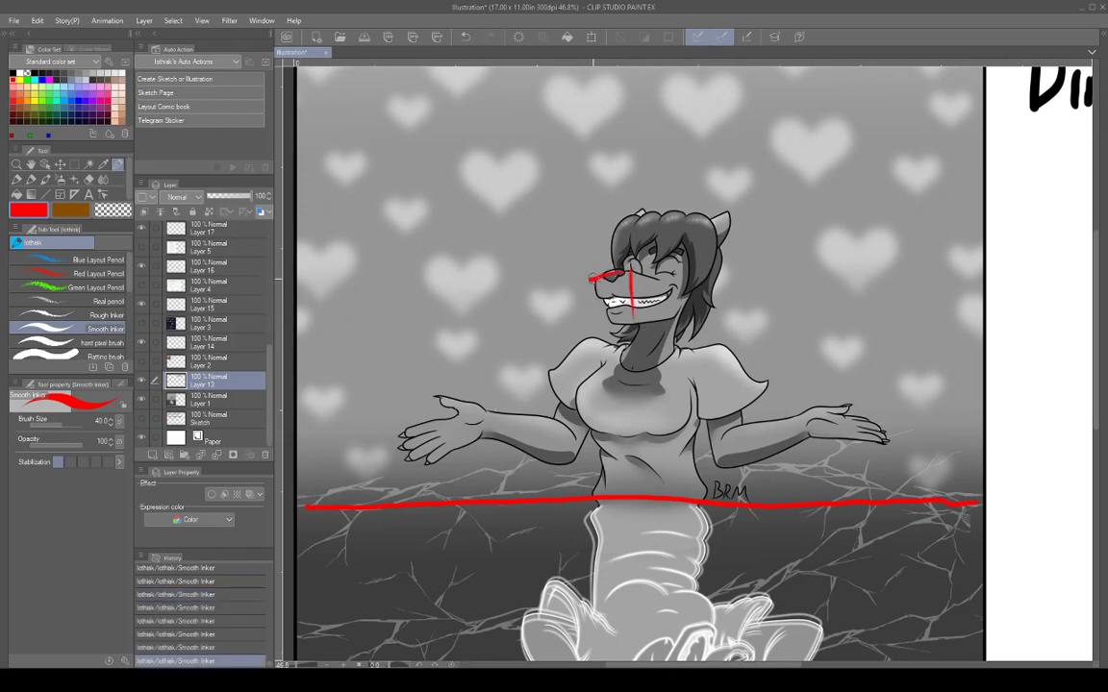
drag(592, 279, 608, 325)
key(ctrl+z)
key(ctrl+z)
key(ctrl+z)
key(ctrl+z)
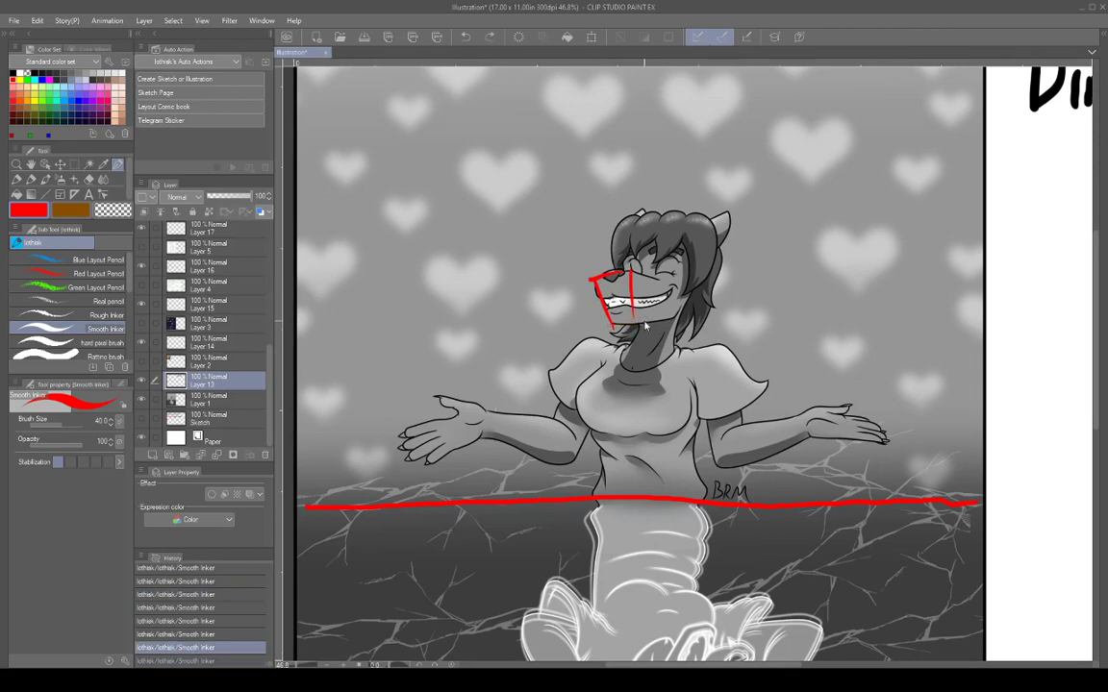
Sketch a red box around the front of the muzzle and extend its upper edge back toward the cheek.
drag(722, 305, 779, 373)
scroll(699, 350, up, 1)
scroll(741, 305, up, 2)
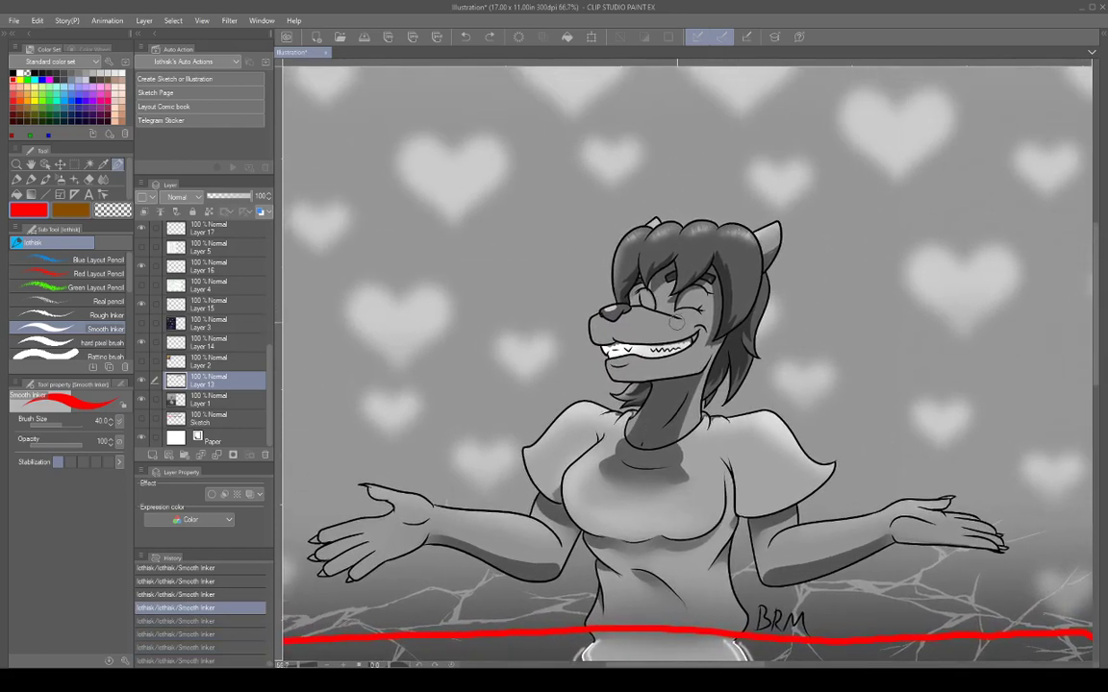
key(ctrl+y)
key(ctrl+y)
key(ctrl+y)
key(ctrl+y)
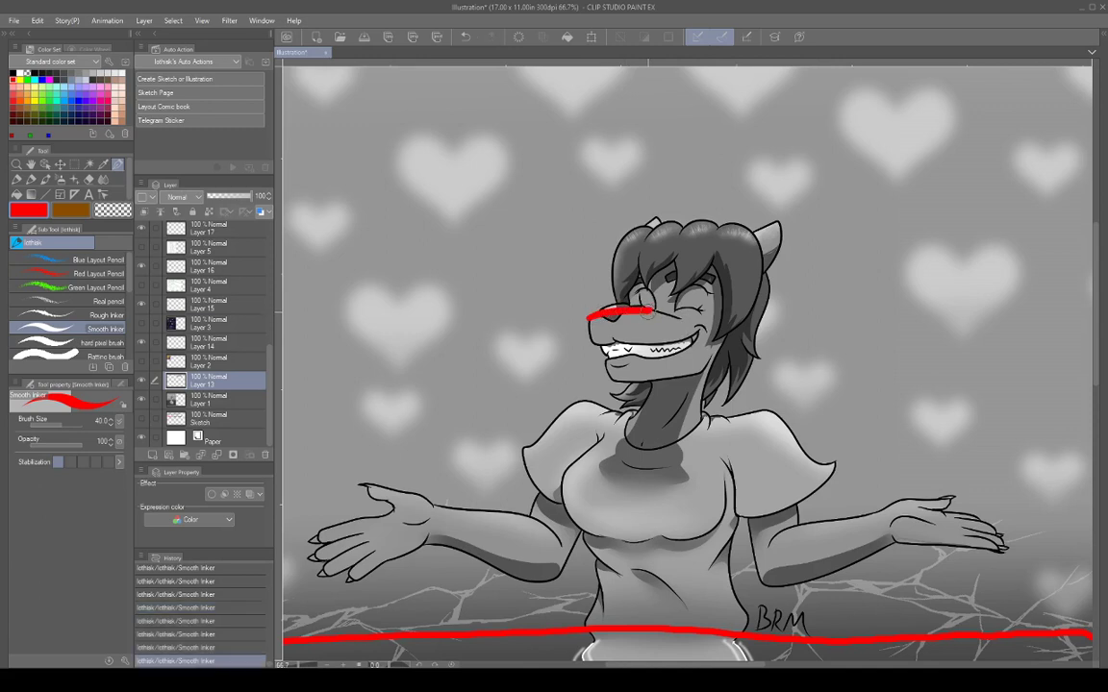
drag(635, 311, 636, 380)
mouse_move(590, 314)
mouse_down()
mouse_move(608, 381)
mouse_move(641, 380)
mouse_up()
drag(640, 315, 684, 320)
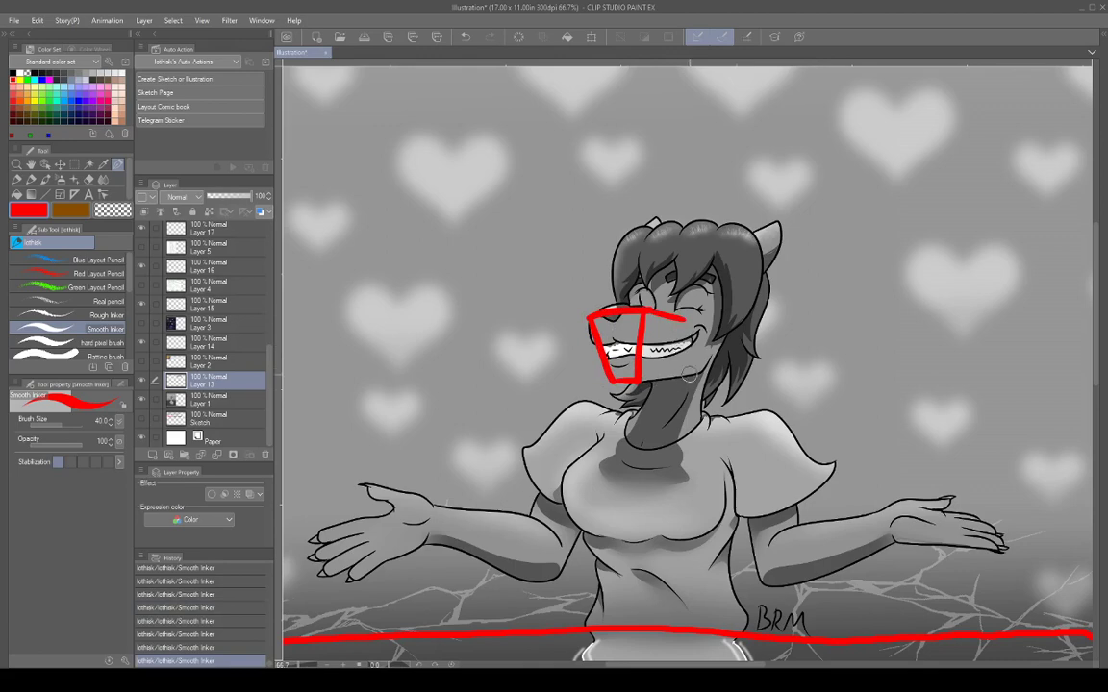
Undo the red box strokes over the character's muzzle.
key(ctrl+z)
key(ctrl+z)
key(ctrl+z)
key(ctrl+z)
key(ctrl+z)
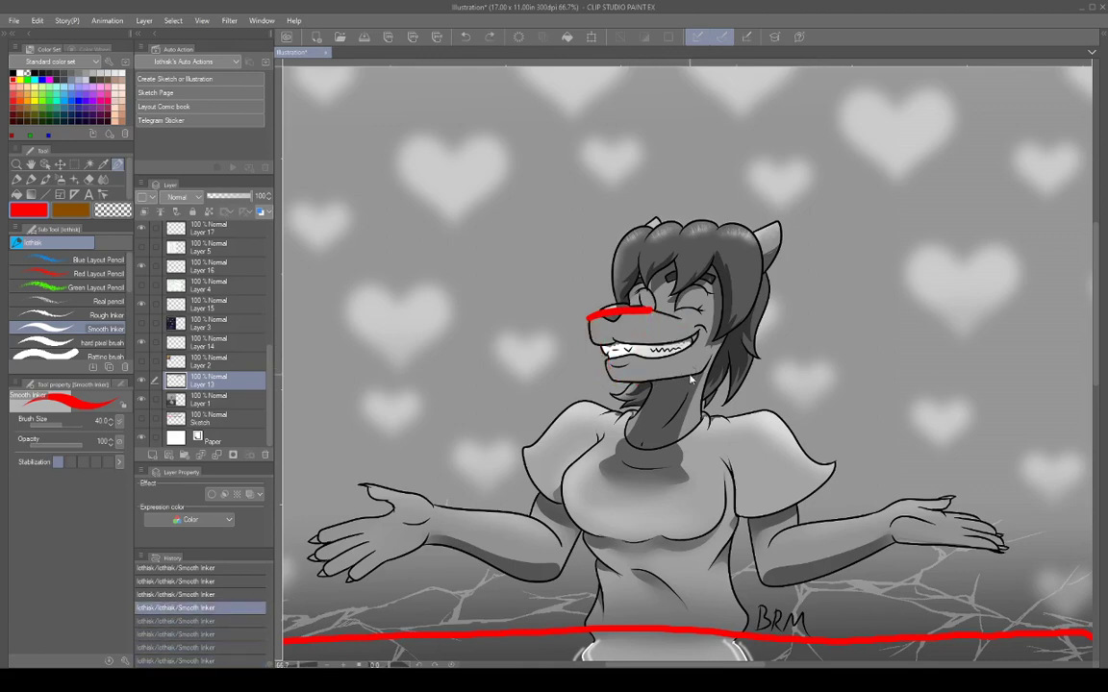
Sketch a small red three-dimensional box in the hearts background beside the character's head.
scroll(688, 375, down, 3)
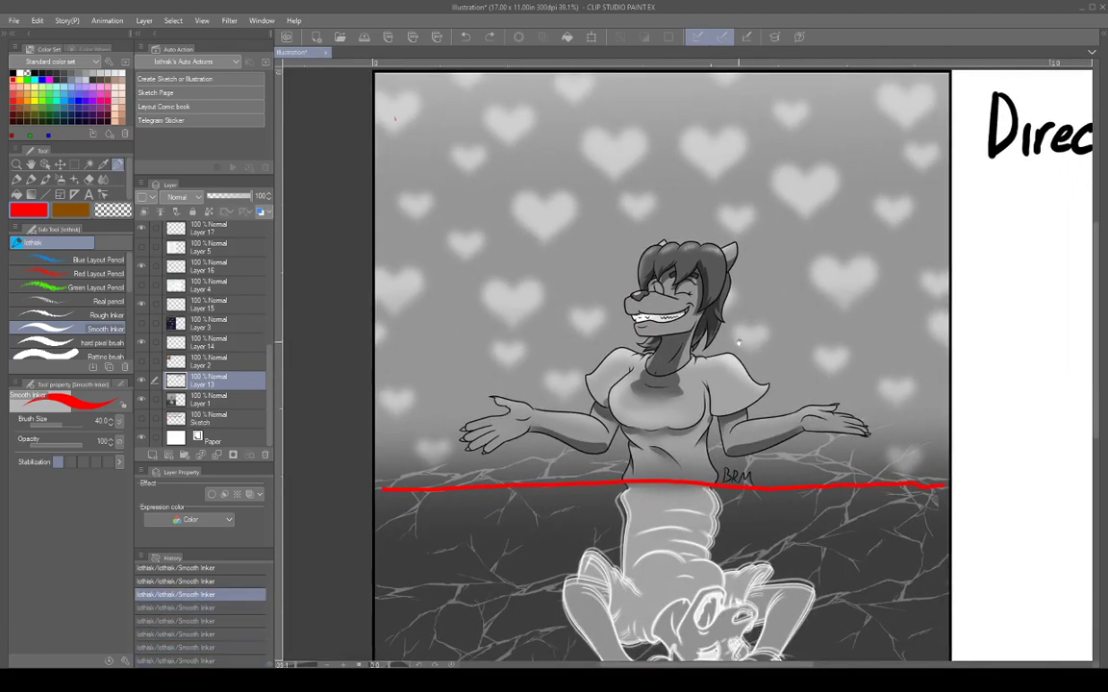
drag(741, 331, 743, 330)
drag(744, 268, 712, 294)
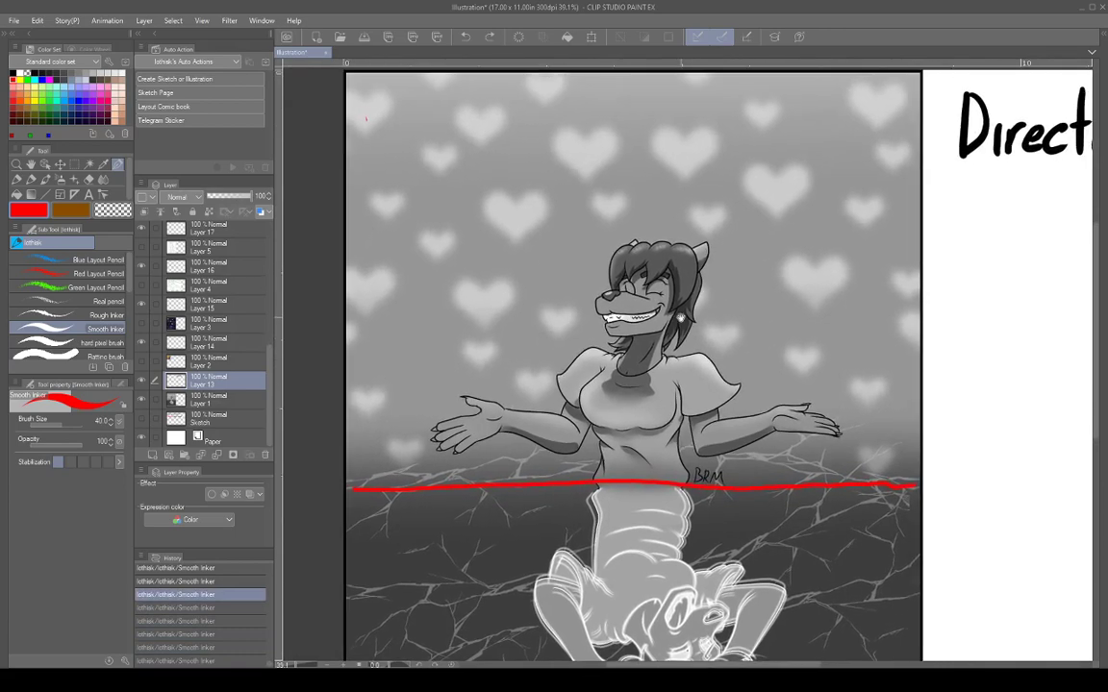
drag(727, 378, 698, 353)
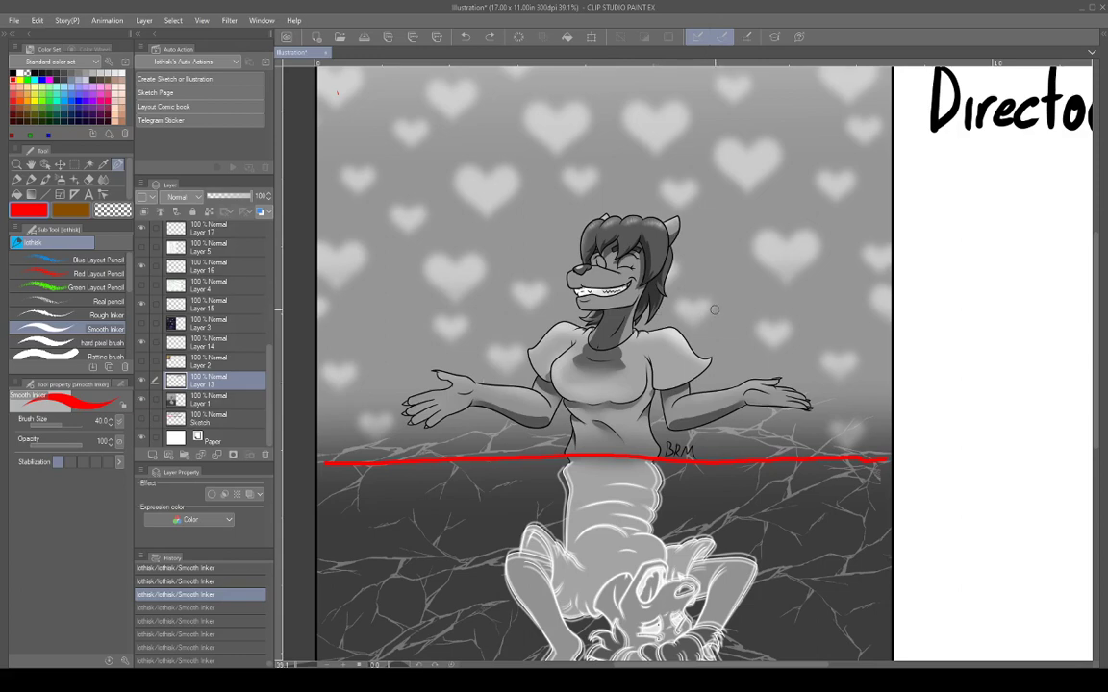
mouse_move(720, 287)
mouse_down()
mouse_move(720, 320)
mouse_move(740, 287)
mouse_move(746, 319)
mouse_move(721, 318)
mouse_move(717, 274)
mouse_move(750, 268)
mouse_move(712, 307)
mouse_up()
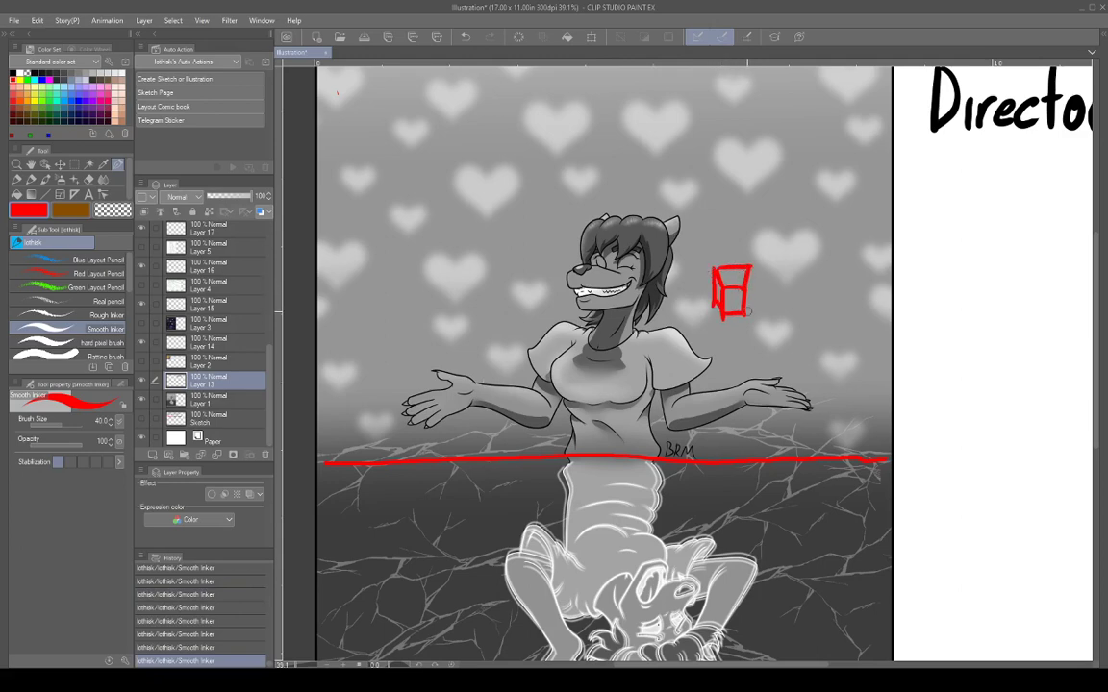
drag(751, 269, 754, 307)
mouse_move(718, 259)
mouse_down()
mouse_move(719, 313)
mouse_move(736, 310)
mouse_up()
mouse_move(744, 269)
mouse_down()
mouse_move(747, 319)
mouse_move(757, 314)
mouse_up()
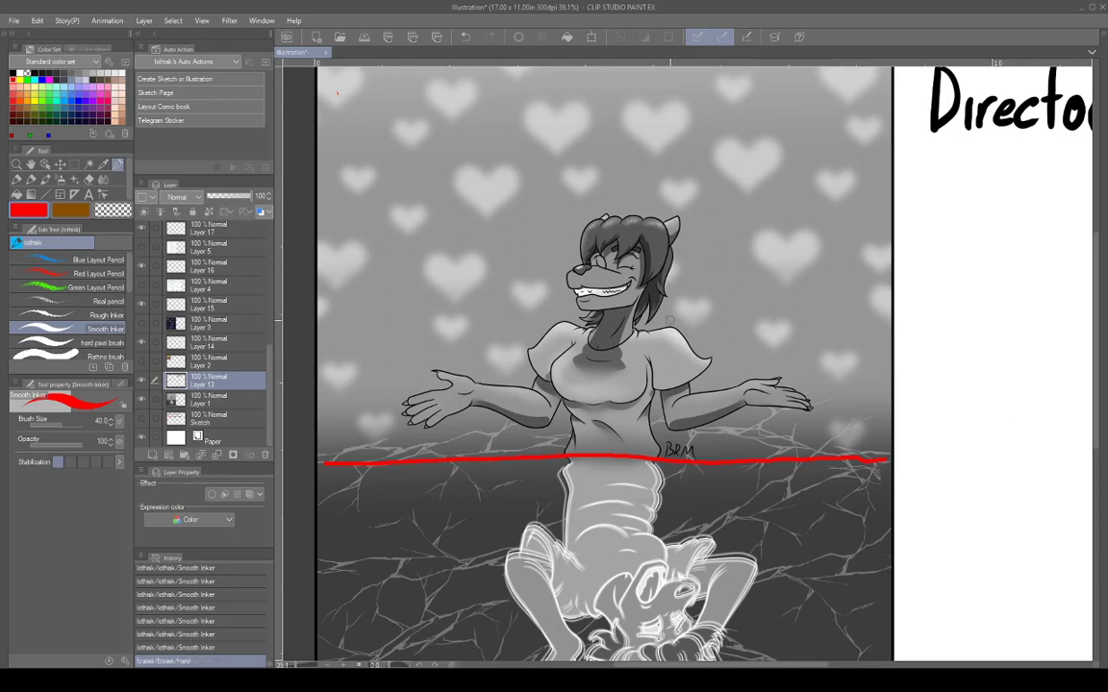
scroll(750, 288, down, 4)
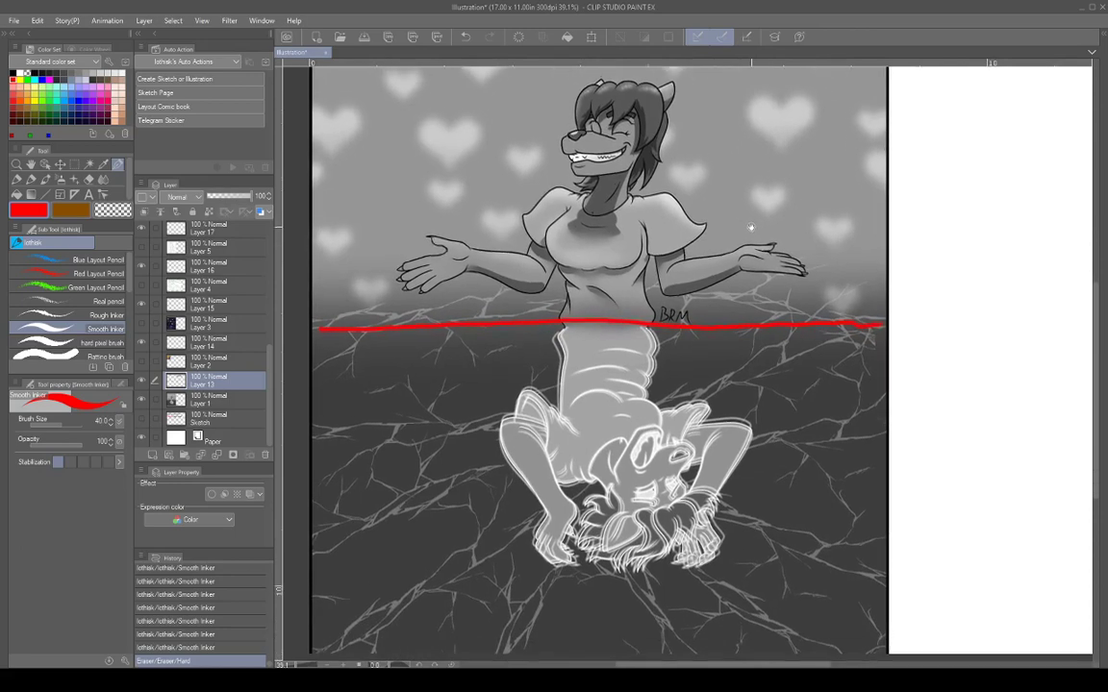
drag(751, 228, 726, 411)
scroll(593, 316, up, 2)
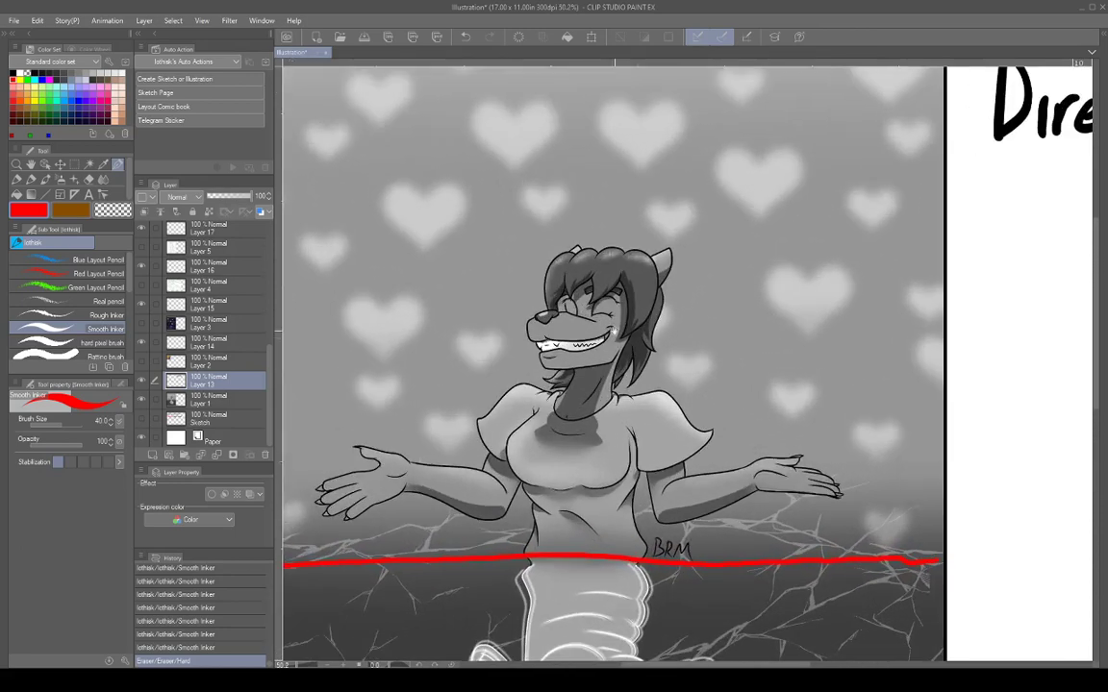
drag(651, 355, 700, 391)
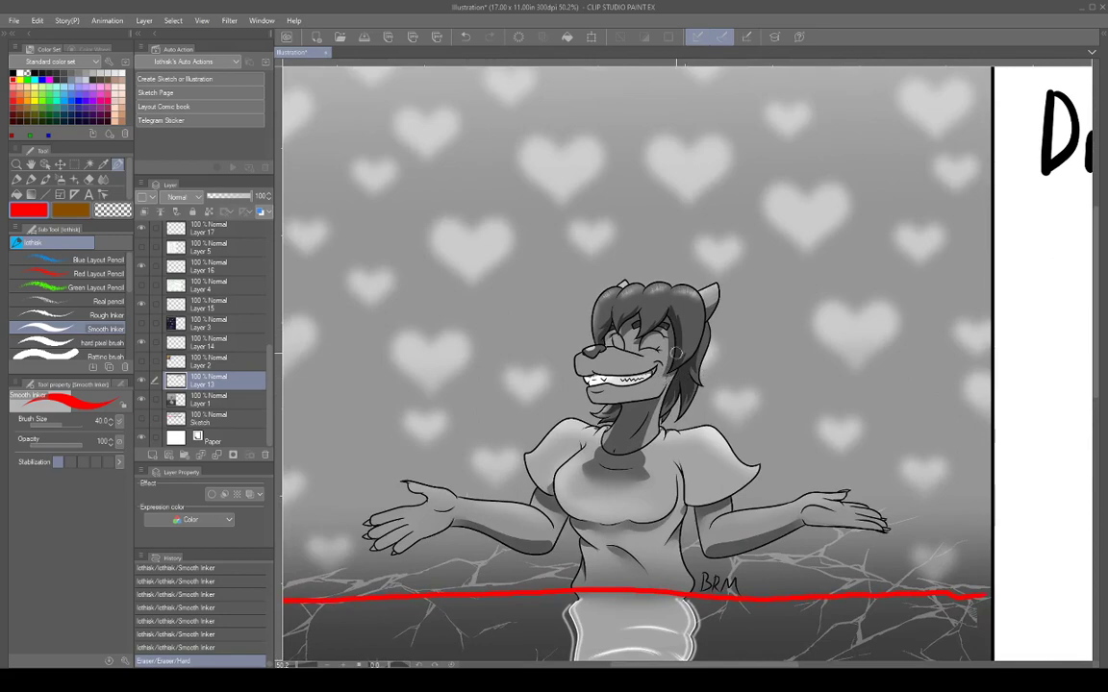
Try circling the palm and wrist of the character's outstretched hand beneath the raised thumb with red ovals.
drag(756, 397, 737, 283)
drag(841, 343, 845, 350)
scroll(844, 351, up, 3)
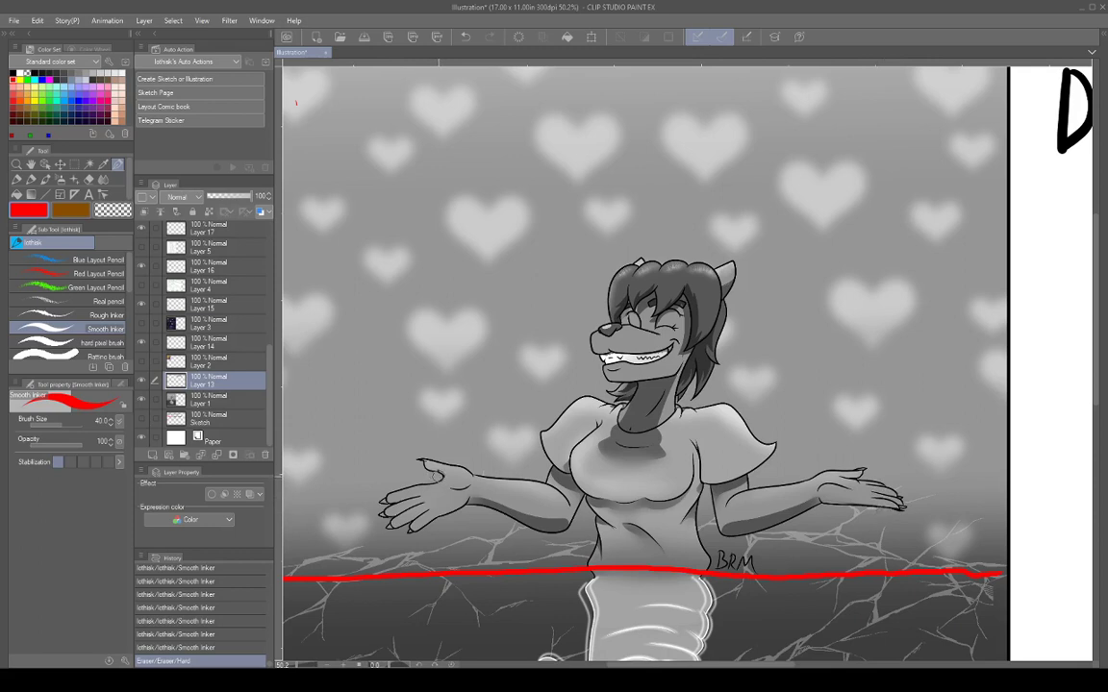
mouse_move(420, 486)
mouse_down()
mouse_move(430, 472)
mouse_move(425, 517)
mouse_move(452, 506)
mouse_move(431, 475)
mouse_up()
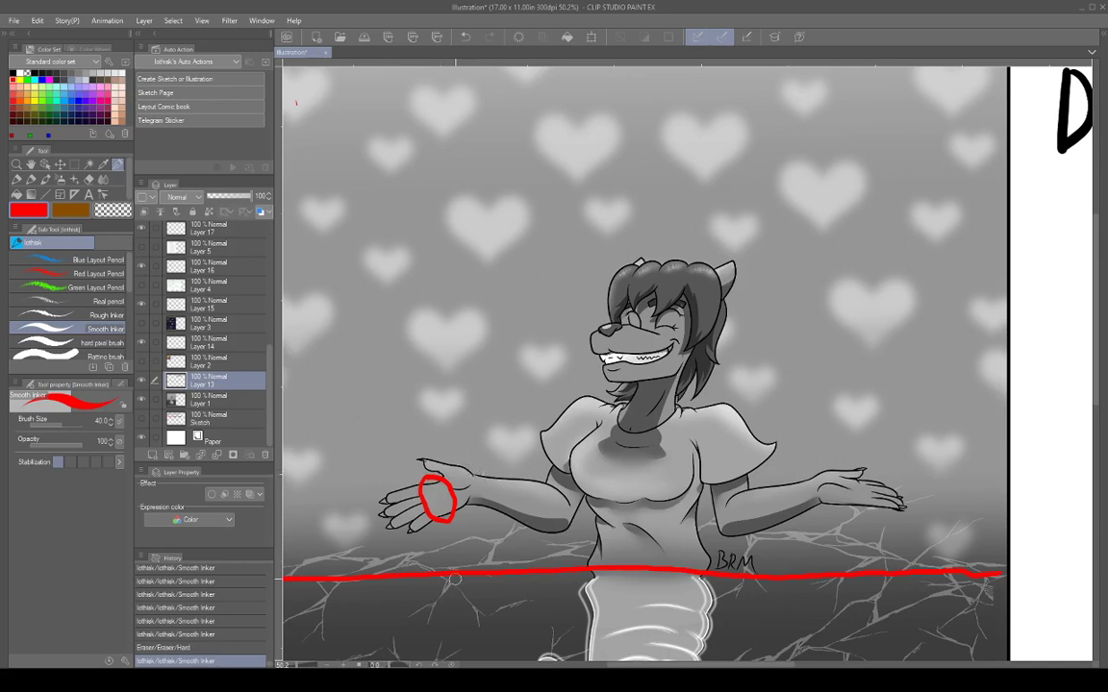
mouse_move(474, 468)
mouse_down()
mouse_move(469, 516)
mouse_move(479, 467)
mouse_up()
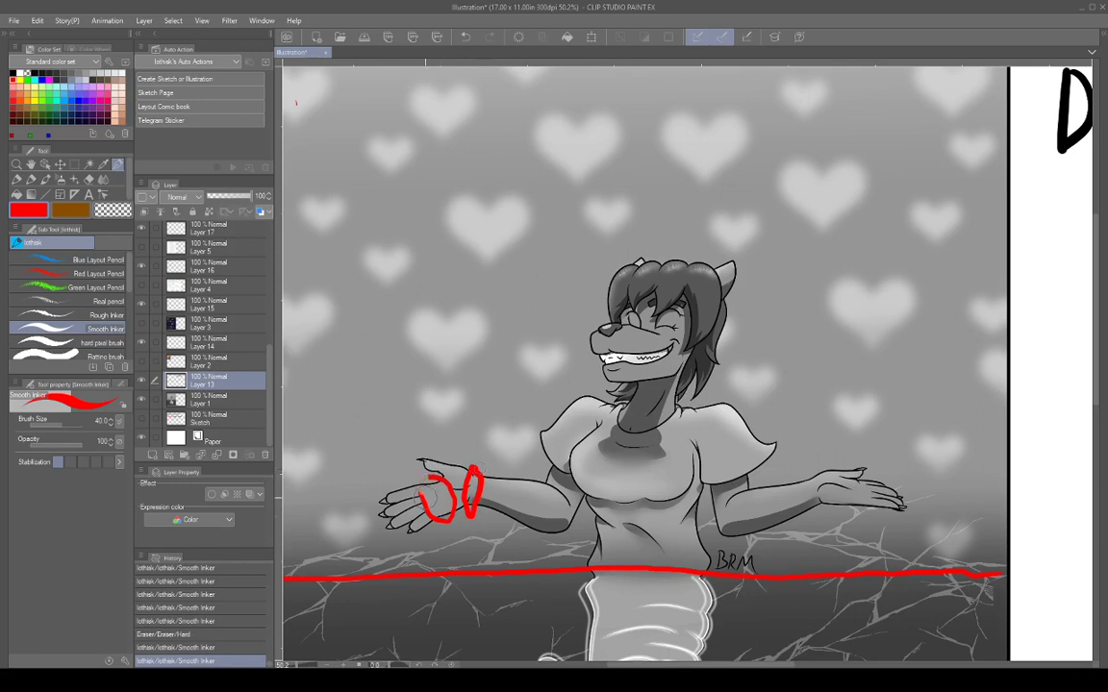
key(ctrl+z)
key(ctrl+z)
Try marking the curve of the thumb's base on the same hand with short red strokes.
drag(478, 462, 485, 469)
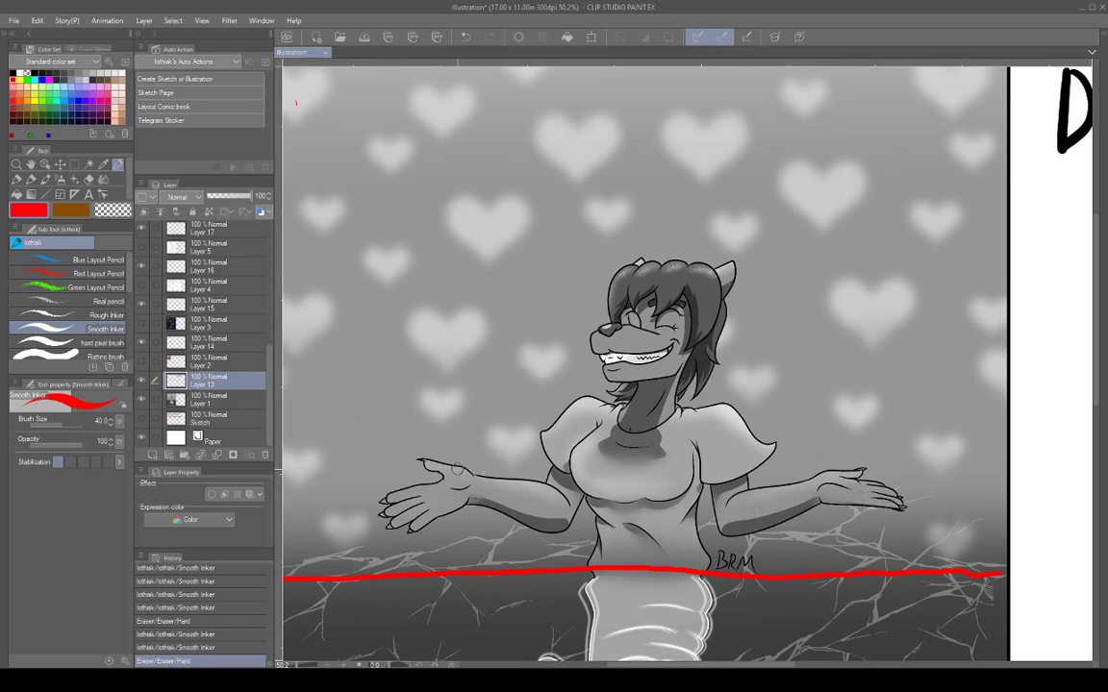
drag(451, 470, 447, 481)
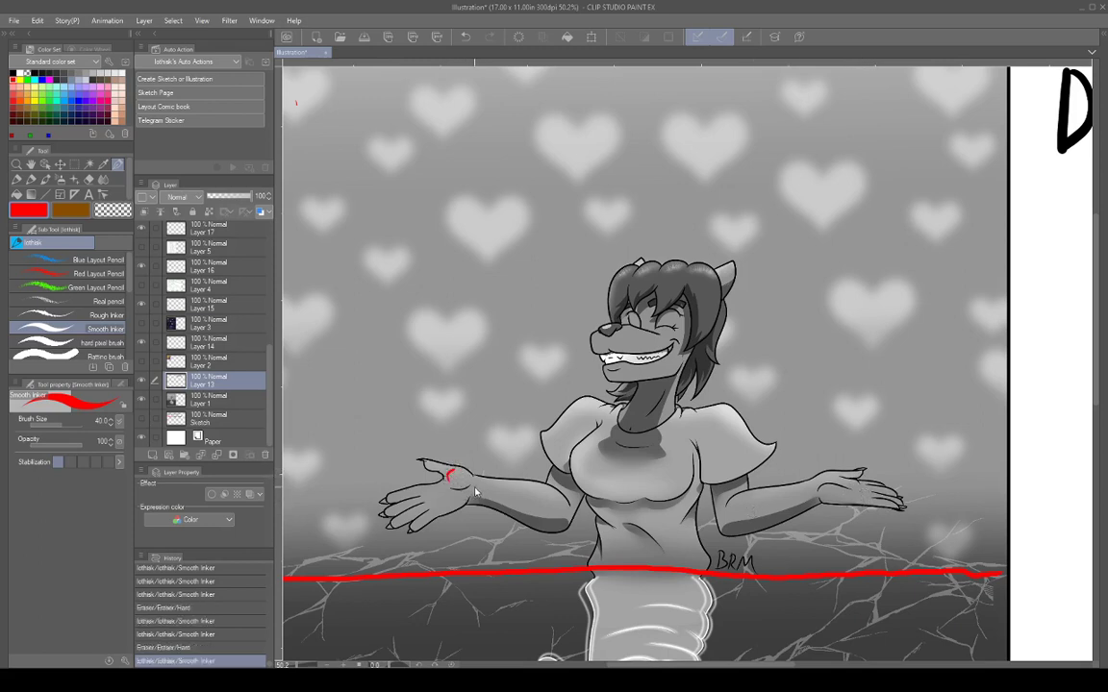
key(ctrl+z)
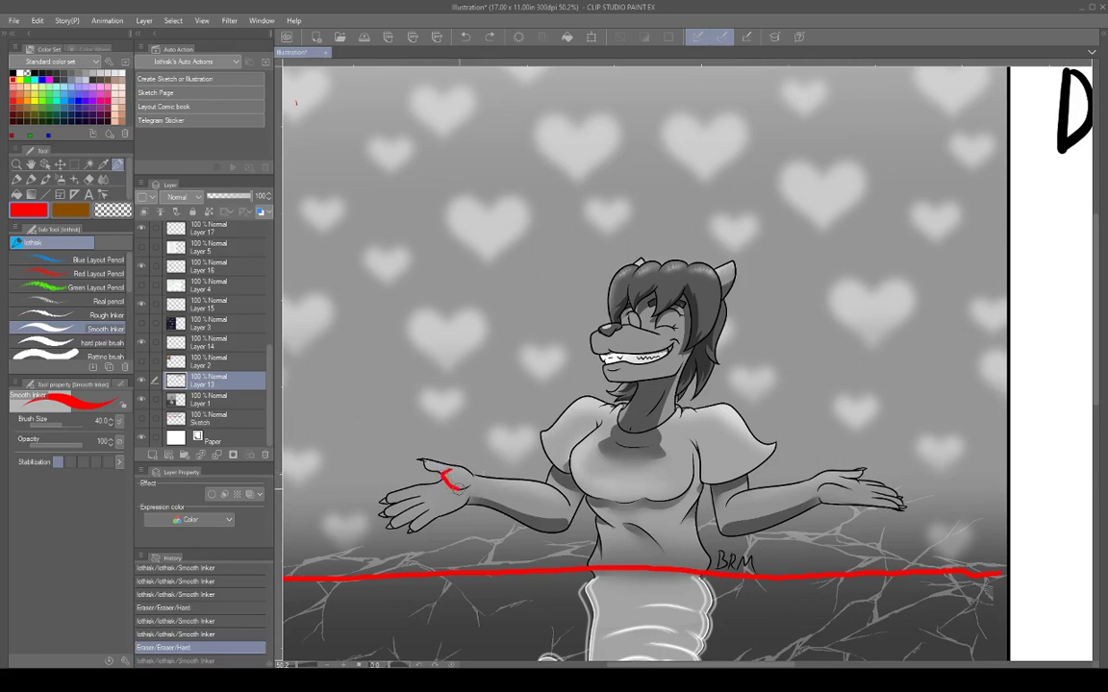
drag(458, 490, 468, 487)
key(ctrl+z)
Reduce the Smooth Inker brush size to 10.
key(bracketleft)
key(bracketleft)
key(bracketleft)
key(bracketleft)
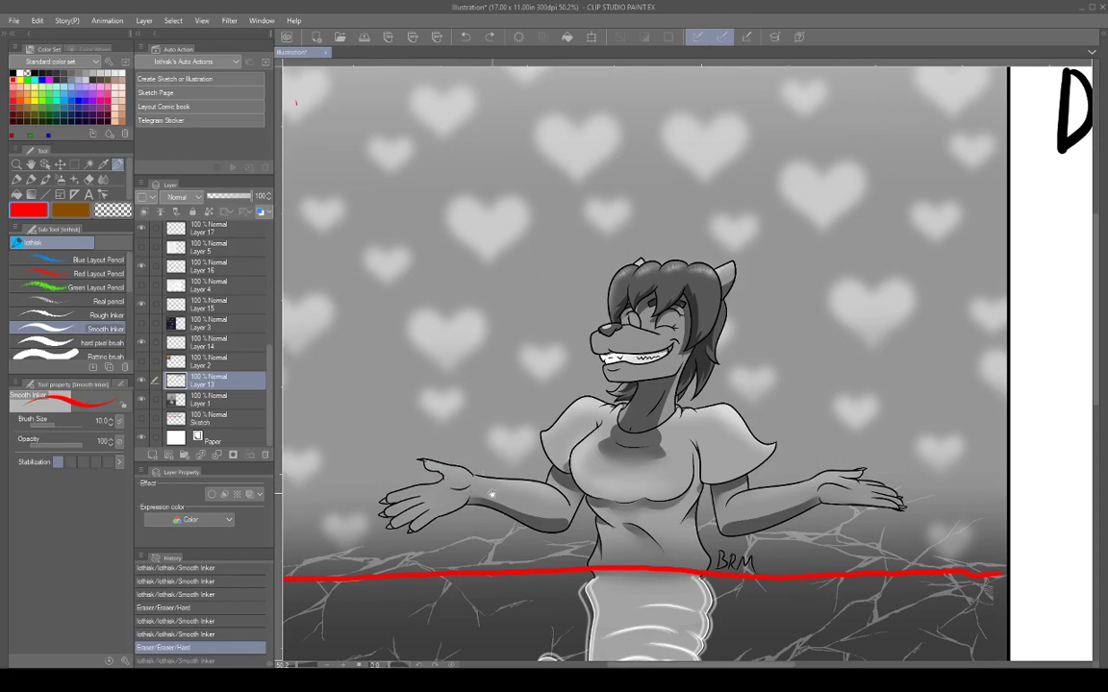
Raise the brush stabilization one level and draw a red oval around the thumb's base on the palm.
mouse_move(493, 494)
mouse_down()
mouse_move(550, 463)
mouse_move(625, 445)
mouse_move(726, 370)
mouse_move(749, 364)
mouse_move(814, 387)
mouse_up()
scroll(551, 463, up, 3)
scroll(726, 371, up, 1)
mouse_move(789, 287)
mouse_down()
mouse_move(695, 280)
mouse_move(723, 375)
mouse_up()
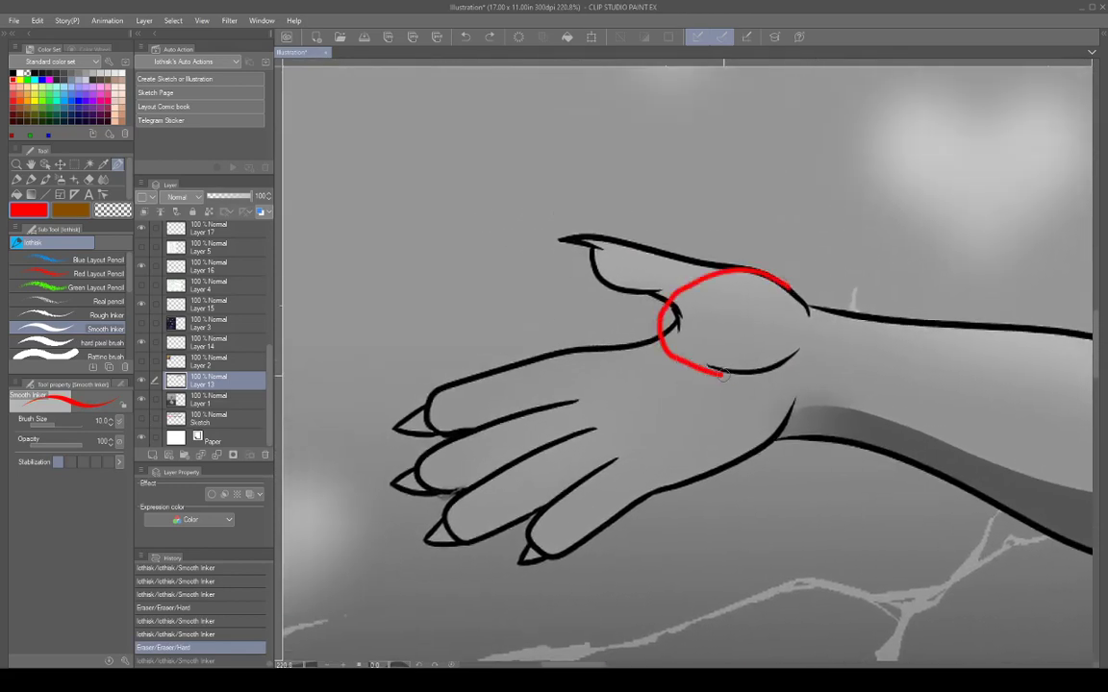
key(ctrl+z)
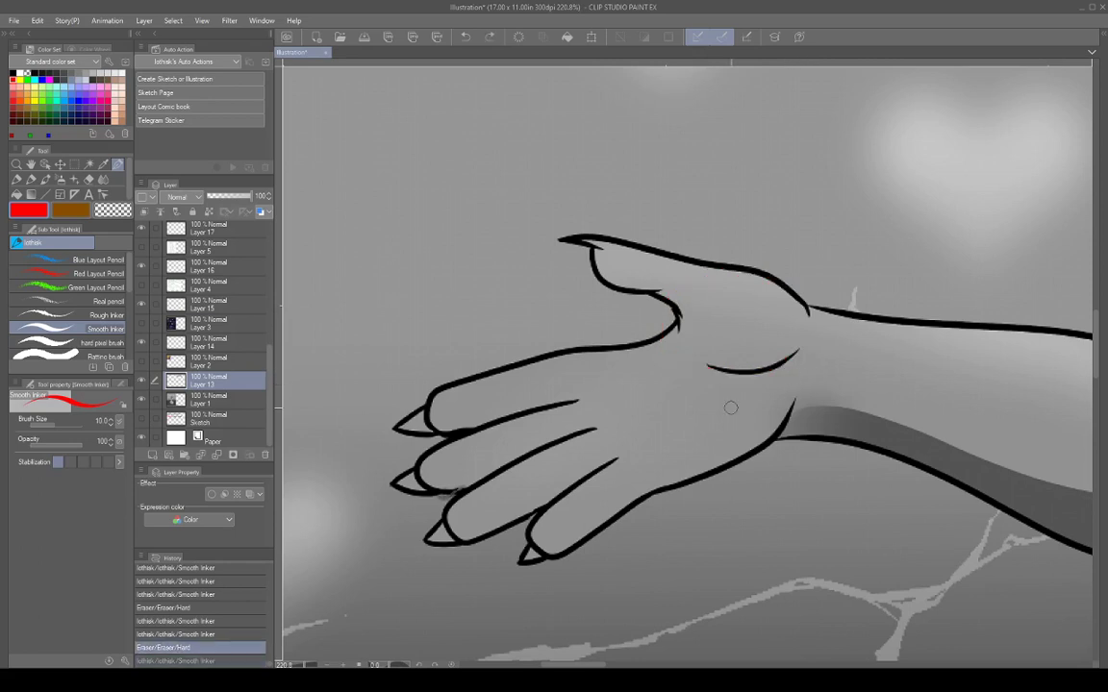
click(73, 463)
mouse_move(723, 267)
mouse_down()
mouse_move(661, 322)
mouse_move(754, 371)
mouse_move(798, 302)
mouse_move(726, 277)
mouse_up()
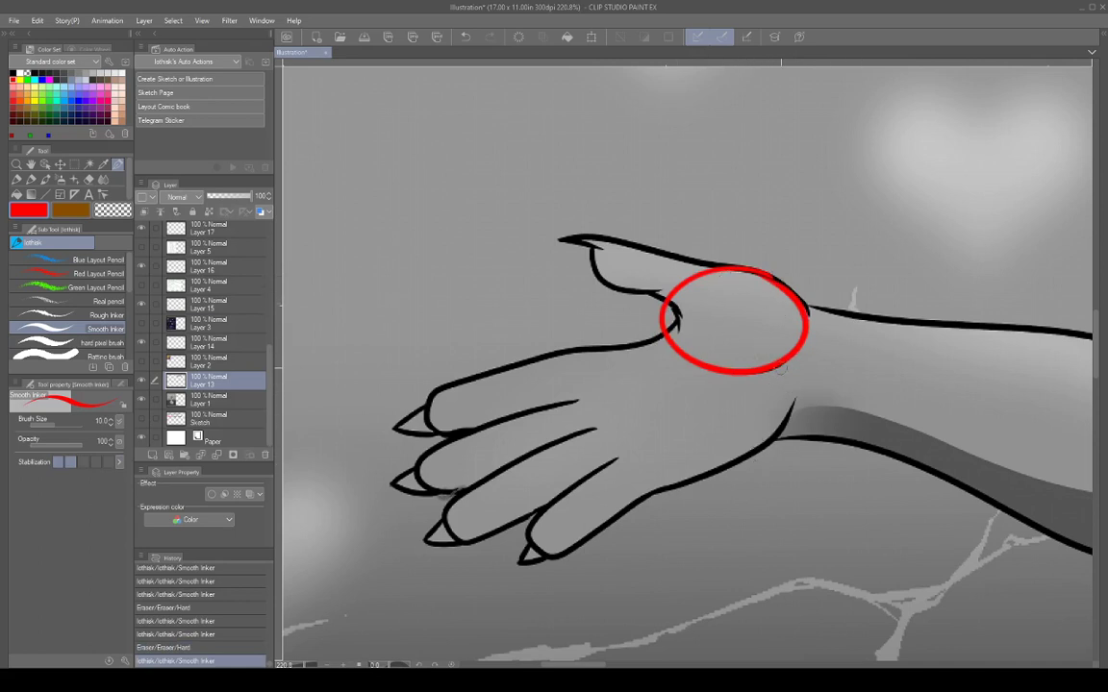
Outline the pad along the palm's outer edge and the long pad across the finger bases in red.
mouse_move(788, 402)
mouse_down()
mouse_move(651, 461)
mouse_move(745, 464)
mouse_move(786, 403)
mouse_up()
mouse_move(642, 466)
mouse_down()
mouse_move(612, 420)
mouse_move(585, 333)
mouse_up()
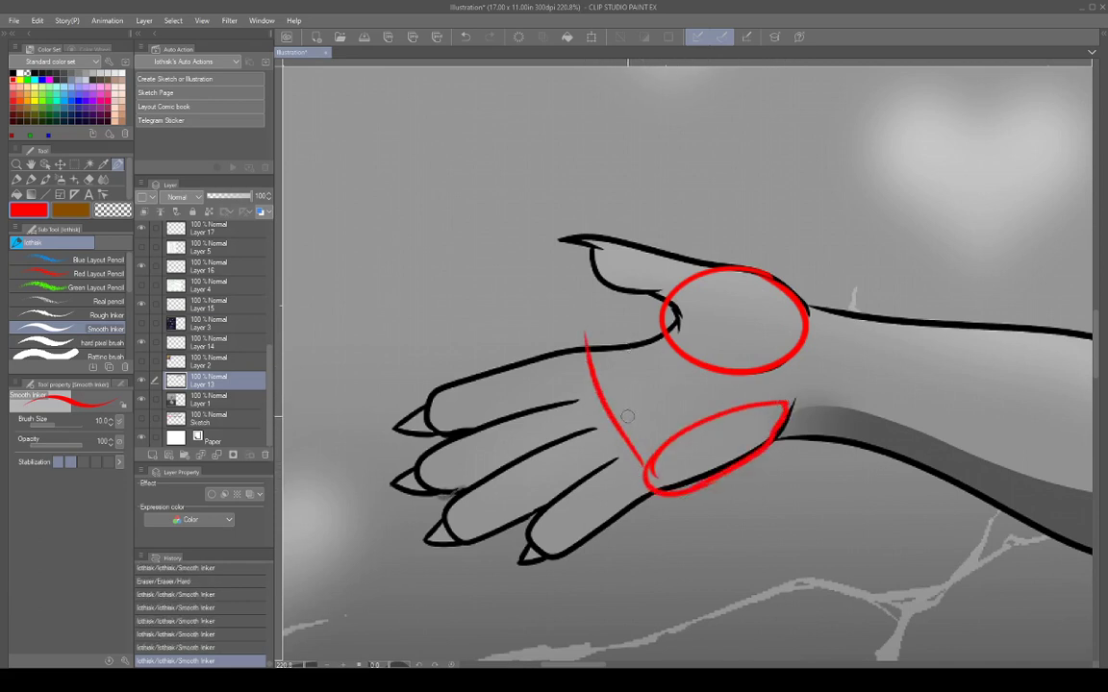
mouse_move(590, 378)
mouse_down()
mouse_move(622, 332)
mouse_move(669, 436)
mouse_up()
mouse_move(670, 436)
mouse_down()
mouse_move(597, 304)
mouse_move(579, 385)
mouse_move(639, 462)
mouse_up()
drag(591, 387, 646, 473)
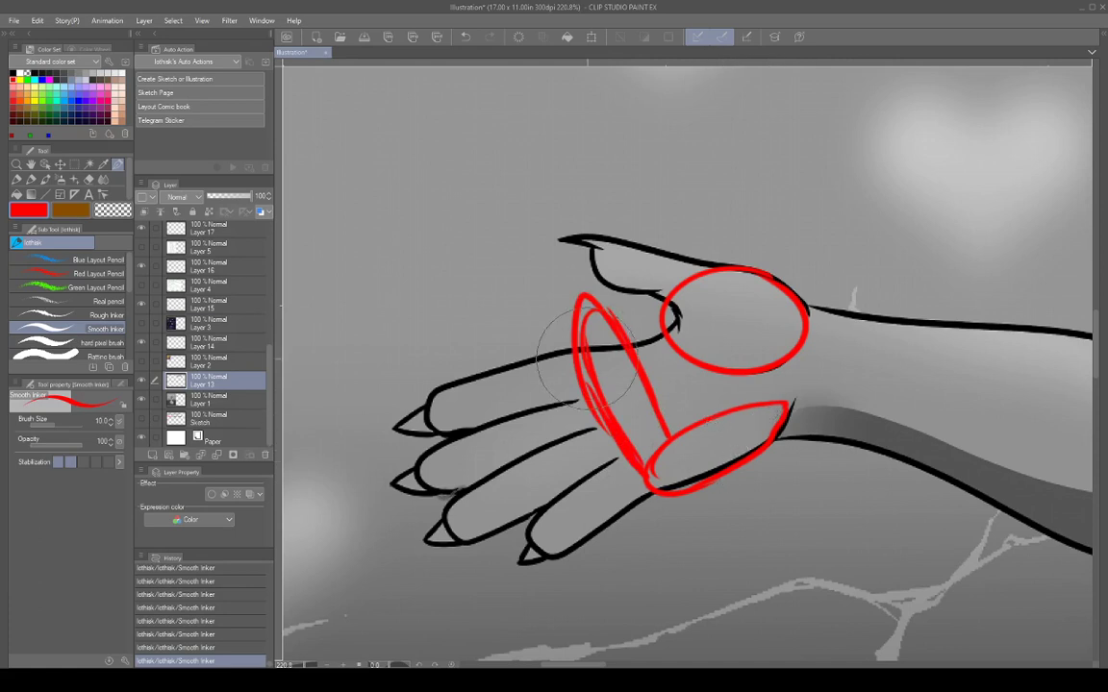
drag(586, 359, 605, 408)
mouse_move(581, 296)
mouse_down()
mouse_move(591, 389)
mouse_move(639, 465)
mouse_up()
Round off the tip of the finger-base pad, and erase both pad outlines while keeping the thumb-base oval.
key(e)
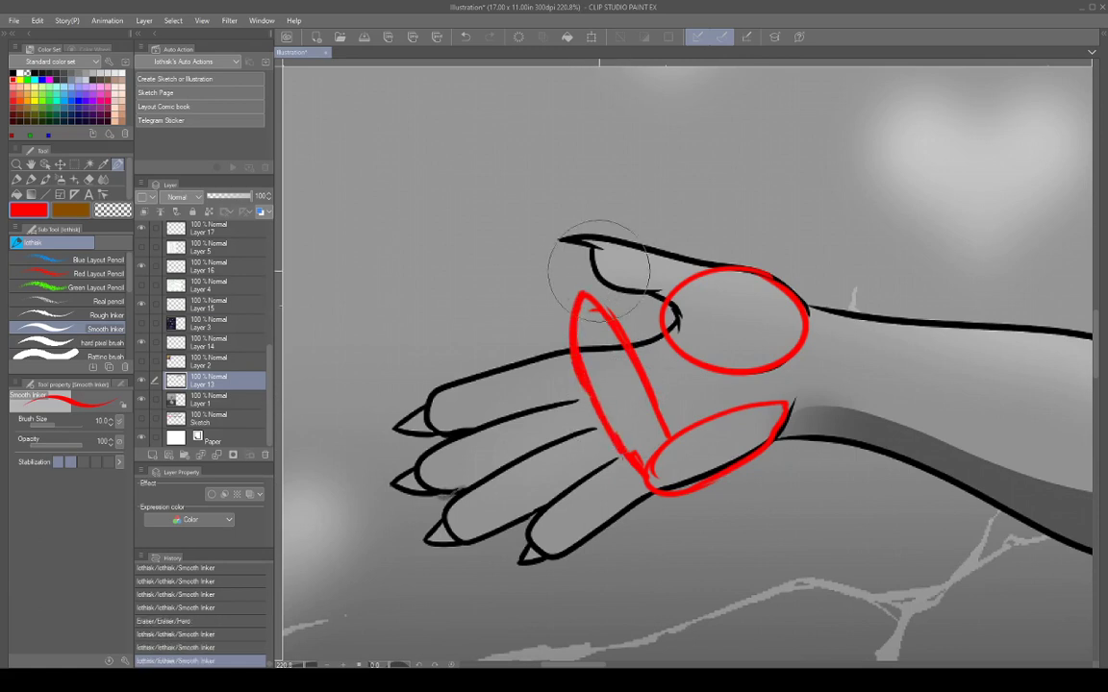
mouse_move(550, 277)
mouse_down()
mouse_move(608, 295)
mouse_move(587, 314)
mouse_move(636, 362)
mouse_up()
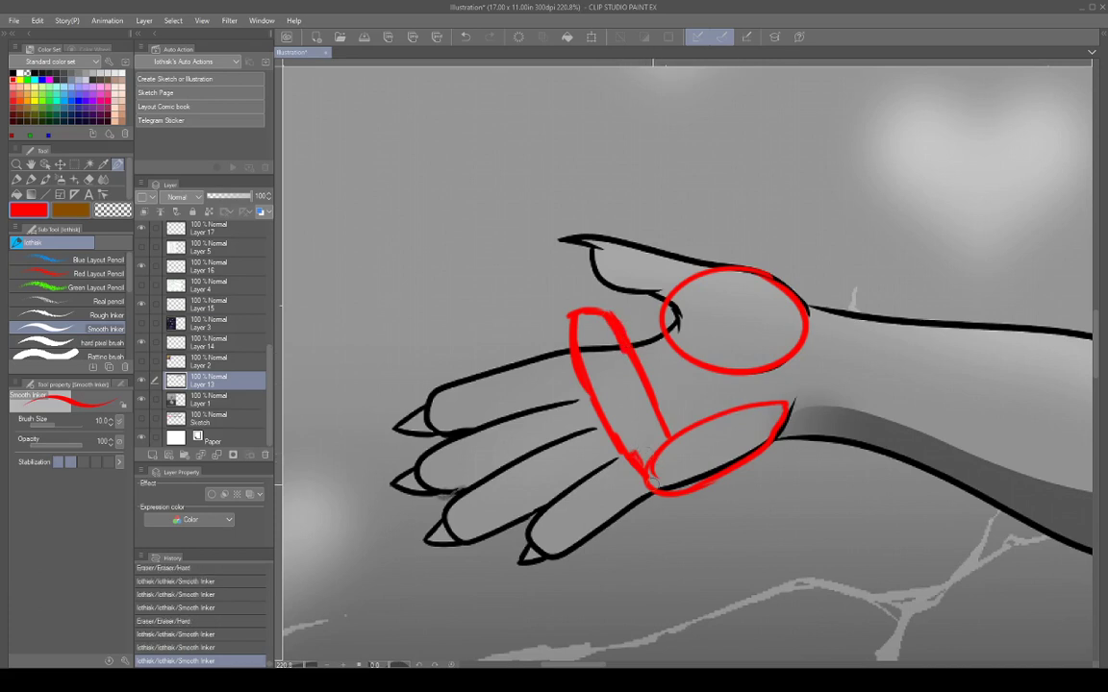
mouse_move(651, 478)
mouse_down()
mouse_move(600, 379)
mouse_move(539, 356)
mouse_move(568, 321)
mouse_move(686, 438)
mouse_move(732, 459)
mouse_move(749, 441)
mouse_move(800, 447)
mouse_up()
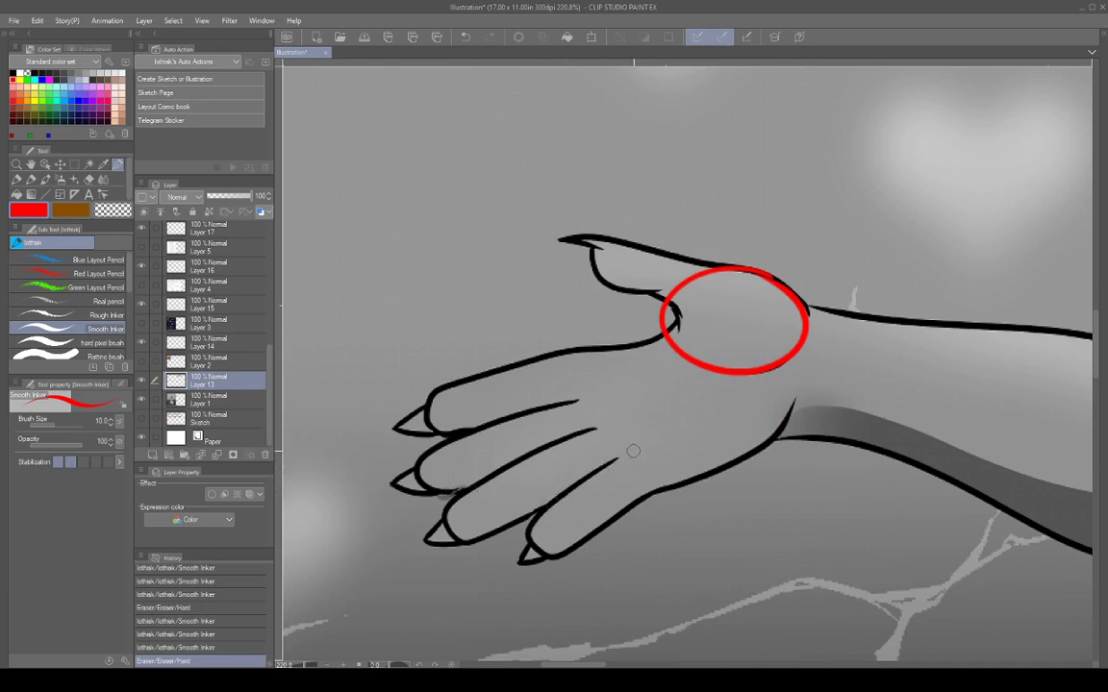
Mark the inner ends of the three finger-gap lines and the index finger's base with short red strokes.
drag(624, 443, 620, 470)
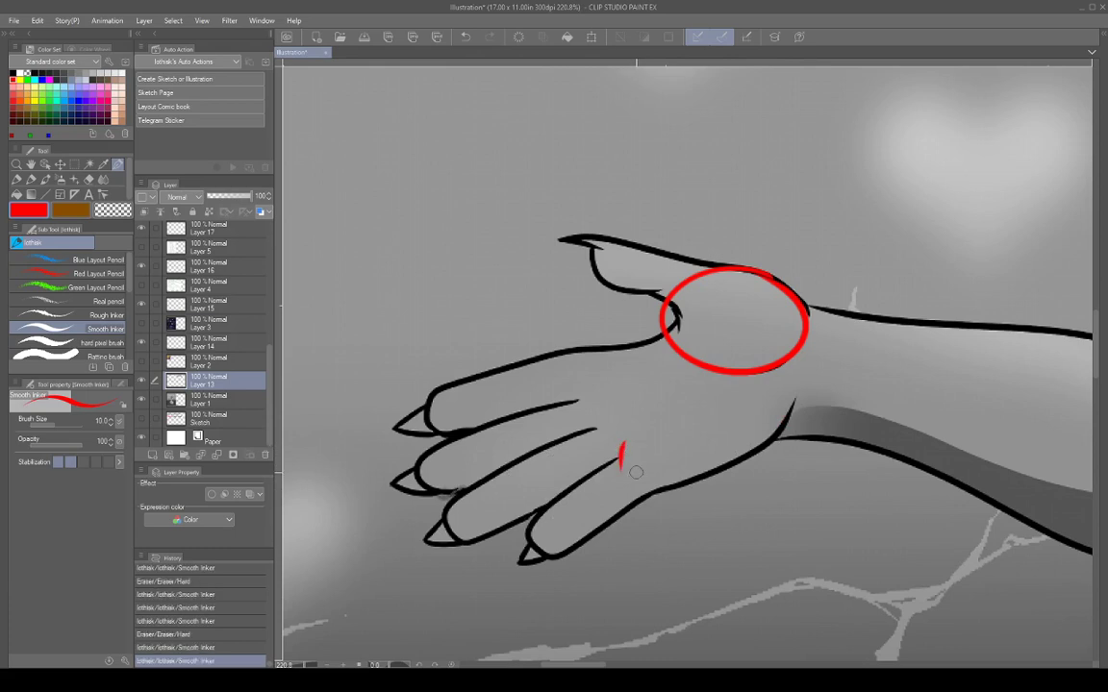
drag(599, 420, 592, 438)
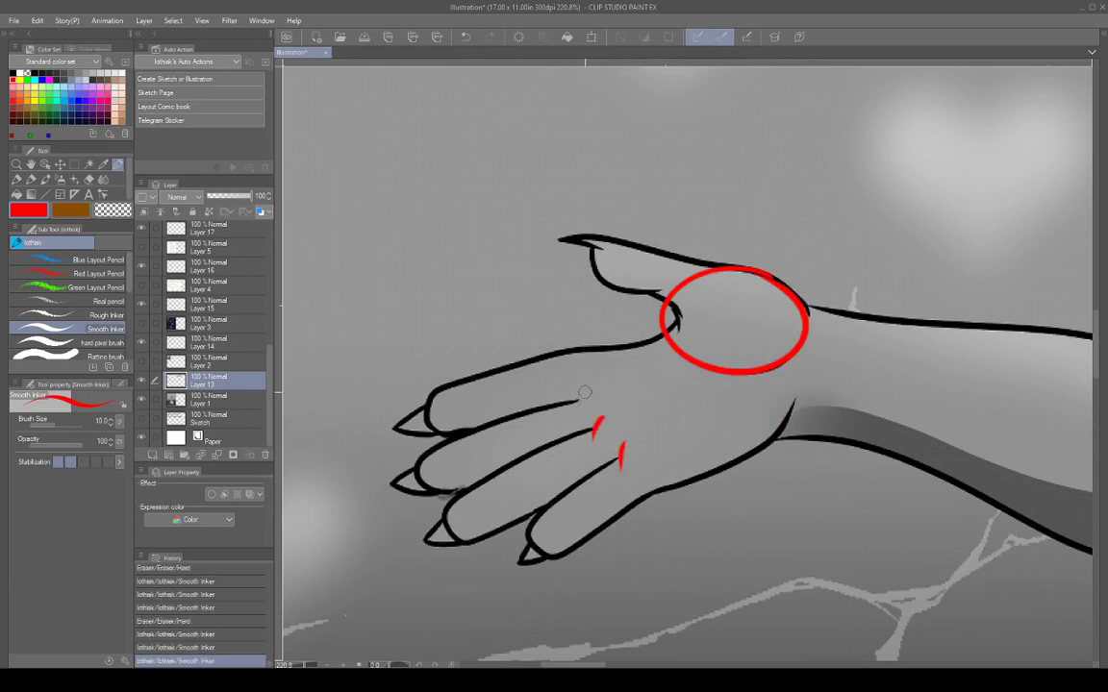
drag(584, 386, 576, 403)
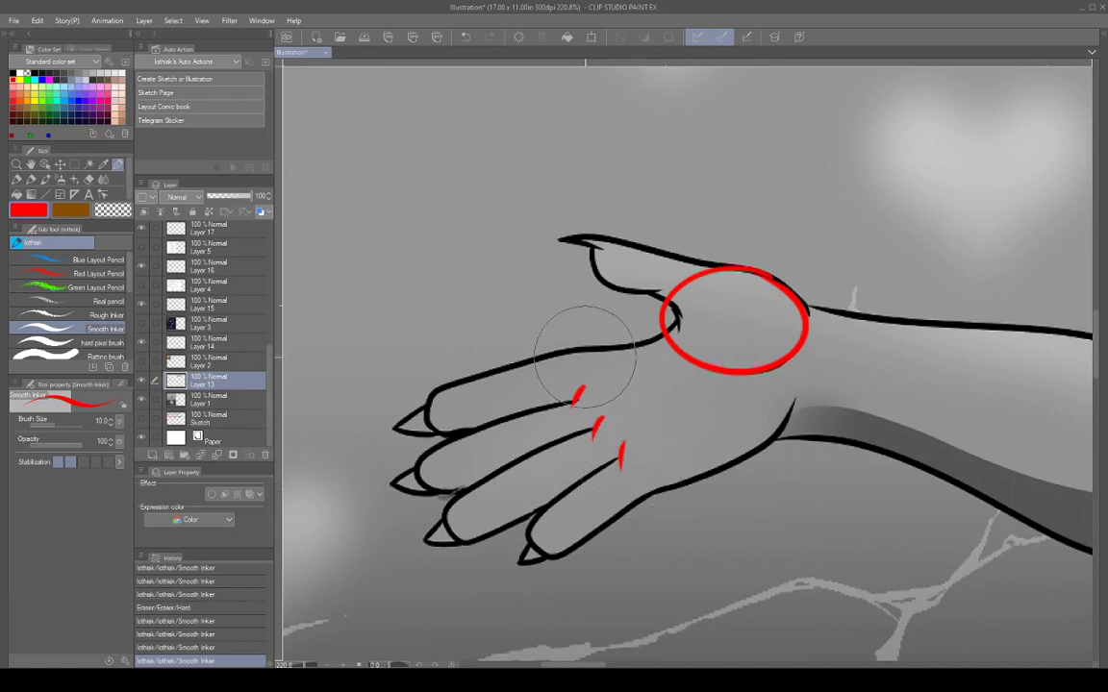
drag(579, 352, 577, 356)
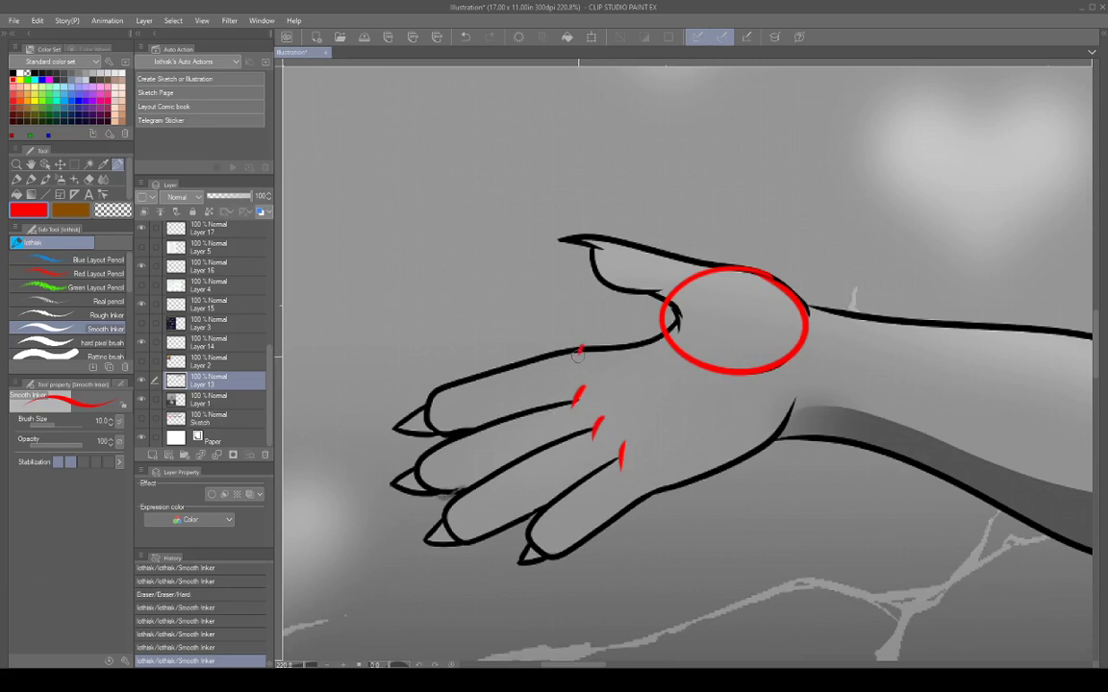
click(583, 351)
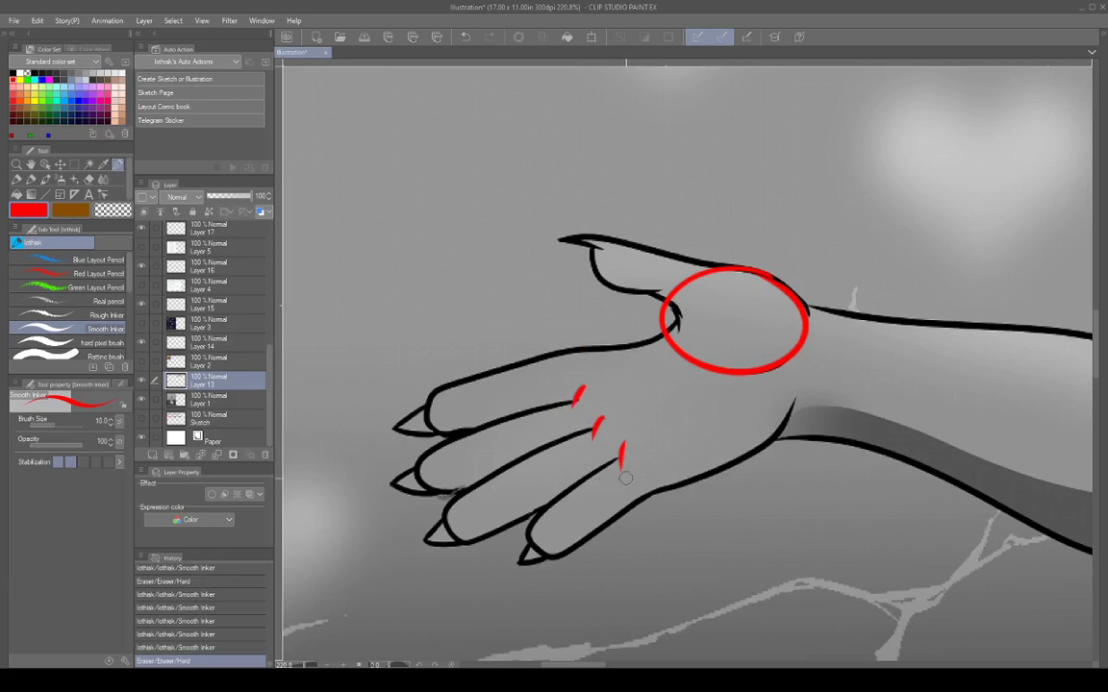
Replace the red marks at the ends of the three finger-gap lines with smaller ticks, and erase them.
mouse_move(606, 440)
mouse_down()
mouse_move(583, 406)
mouse_move(600, 443)
mouse_move(625, 459)
mouse_up()
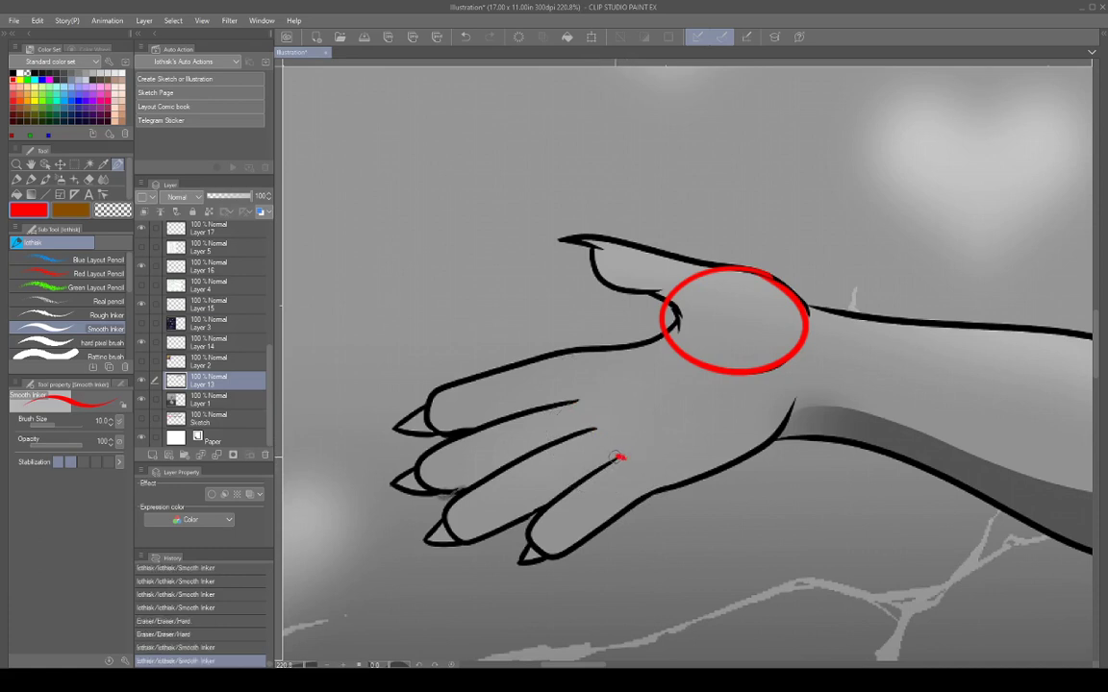
mouse_move(593, 421)
mouse_down()
mouse_move(599, 431)
mouse_move(575, 405)
mouse_up()
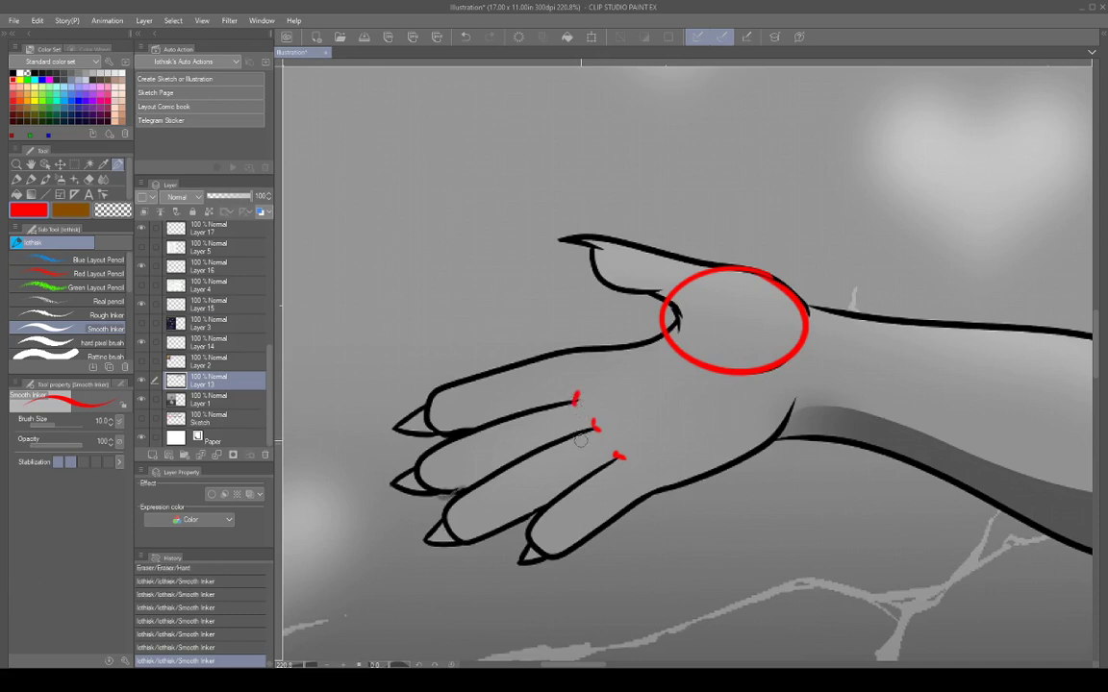
drag(575, 389, 625, 457)
key(e)
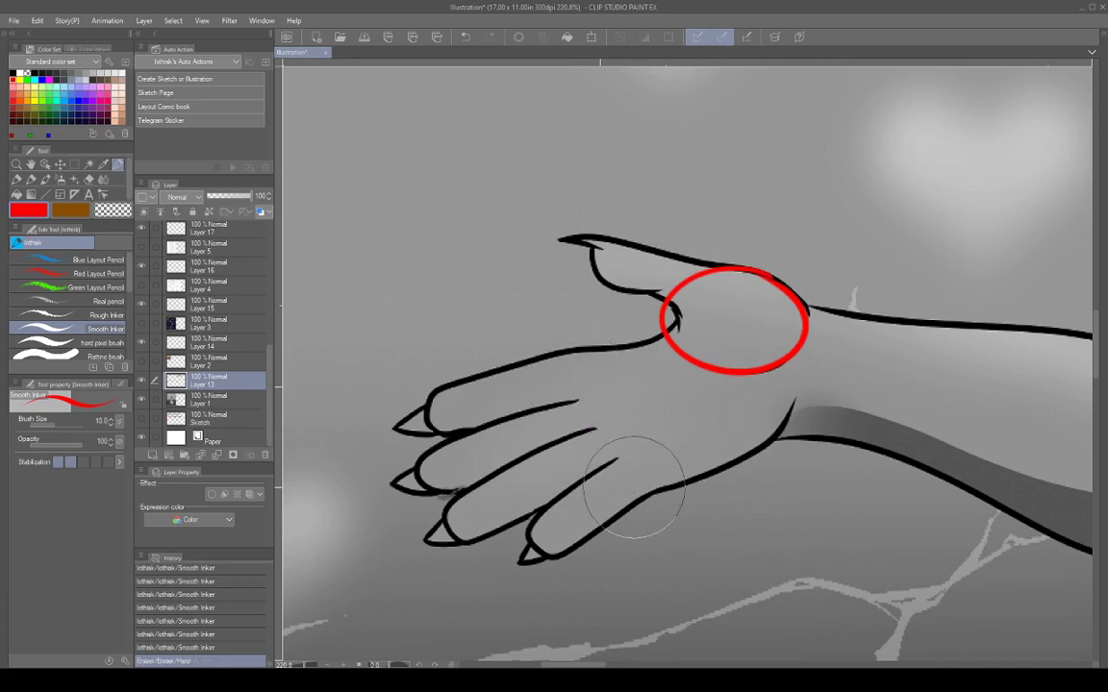
Sketch a red webbing line from the thumb's base toward the index finger, and erase it along with the thumb-base oval.
key(p)
mouse_move(667, 305)
mouse_down()
mouse_move(565, 339)
mouse_move(633, 329)
mouse_move(583, 349)
mouse_up()
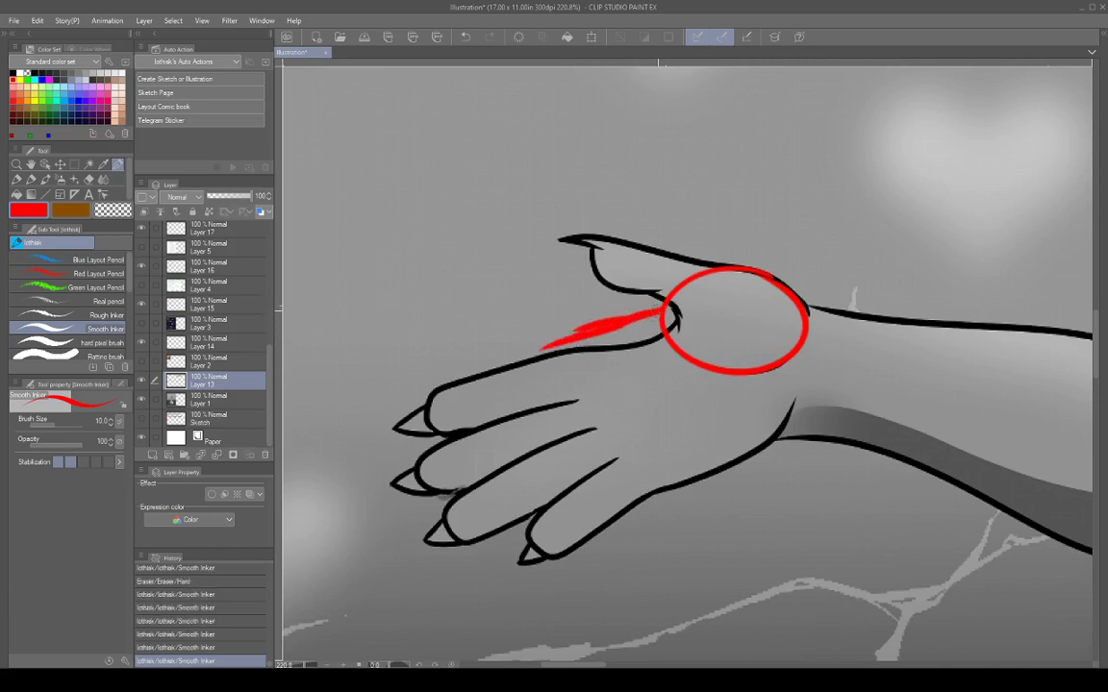
drag(669, 312, 563, 322)
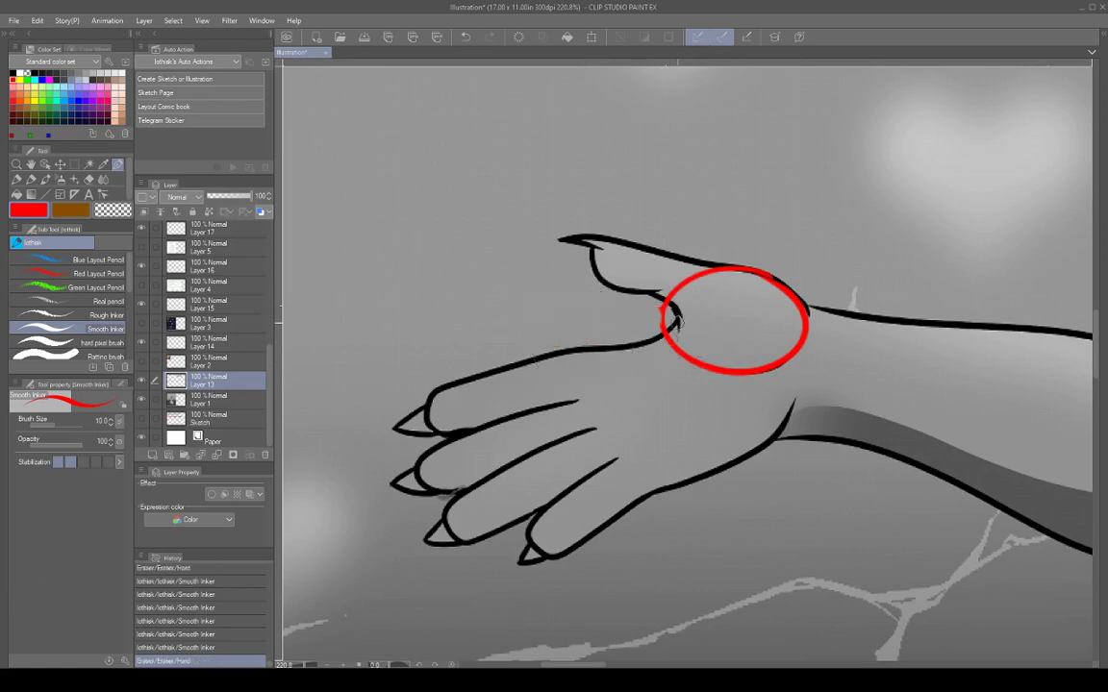
mouse_move(675, 327)
mouse_down()
mouse_move(573, 340)
mouse_move(593, 333)
mouse_up()
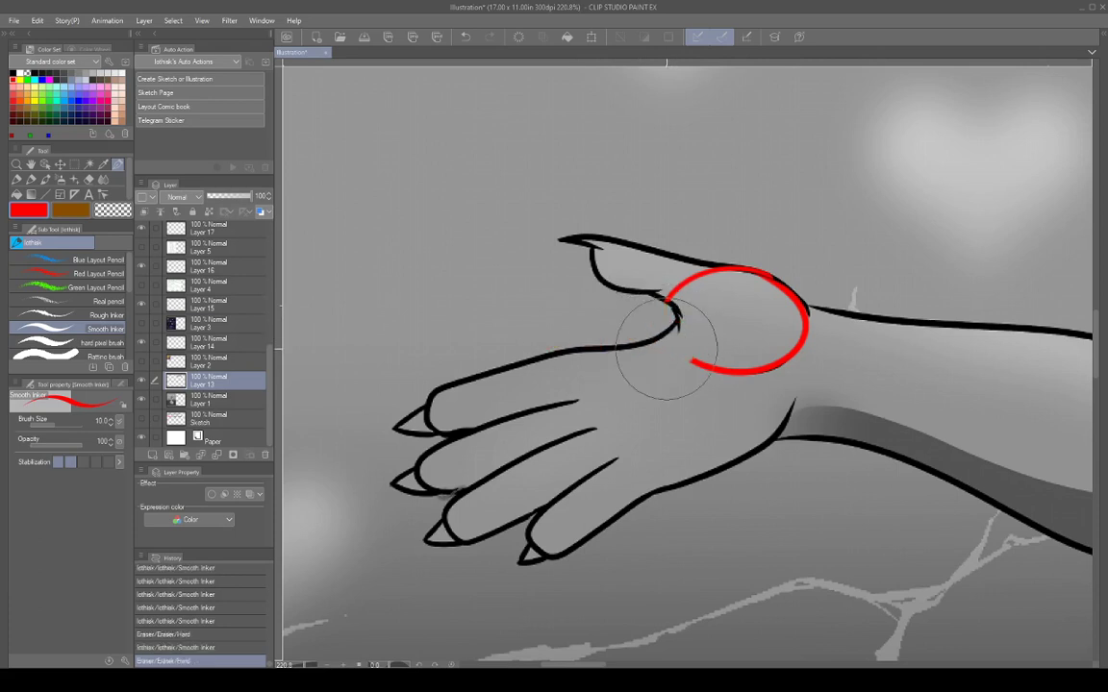
mouse_move(666, 349)
mouse_down()
mouse_move(707, 384)
mouse_move(758, 343)
mouse_move(785, 341)
mouse_move(808, 392)
mouse_up()
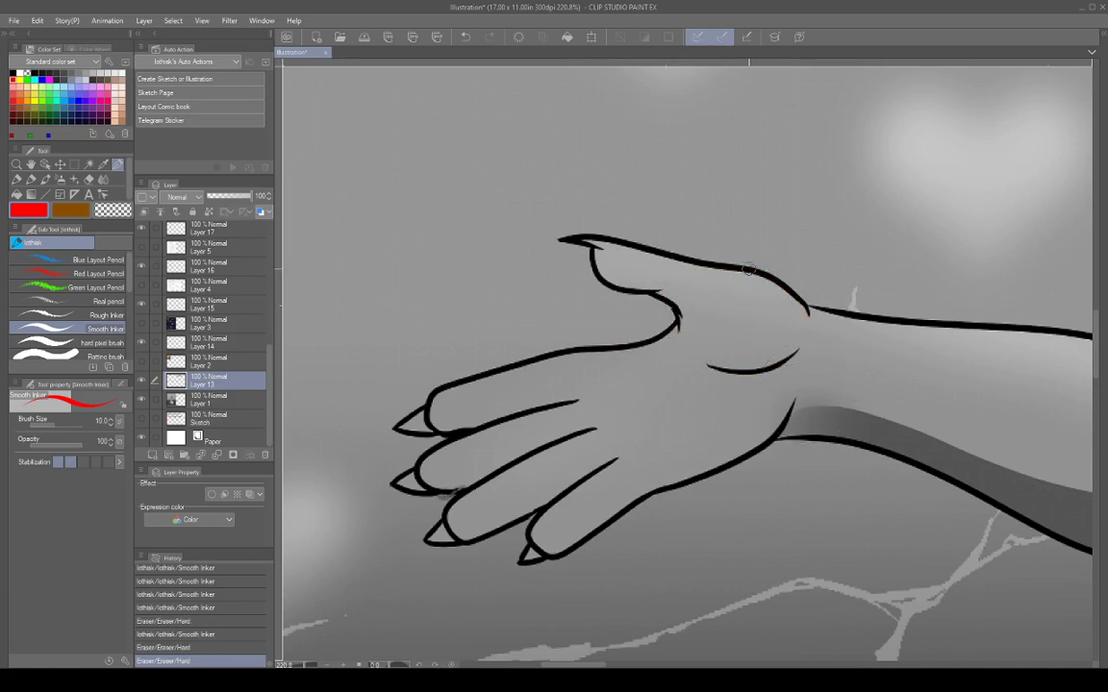
Redraw the thumb-base oval in red, trace the palm's heel and outer edge, and add the webbing line toward the index finger.
mouse_move(731, 271)
mouse_down()
mouse_move(684, 323)
mouse_move(819, 321)
mouse_move(696, 295)
mouse_move(752, 458)
mouse_move(665, 484)
mouse_up()
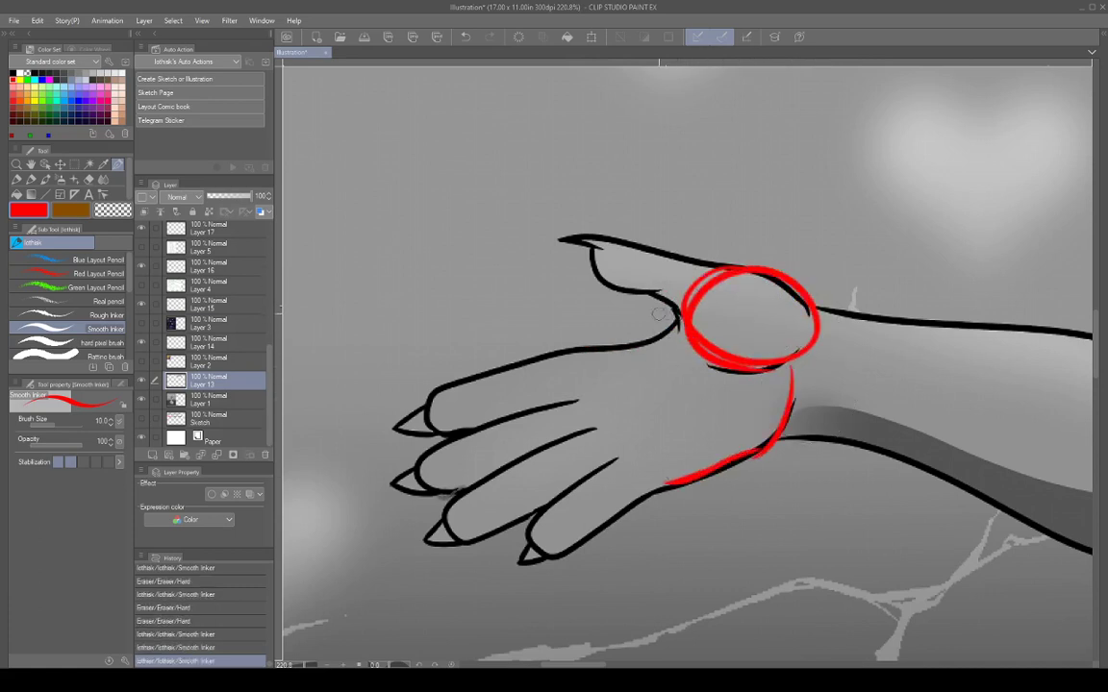
mouse_move(678, 310)
mouse_down()
mouse_move(587, 325)
mouse_move(545, 351)
mouse_up()
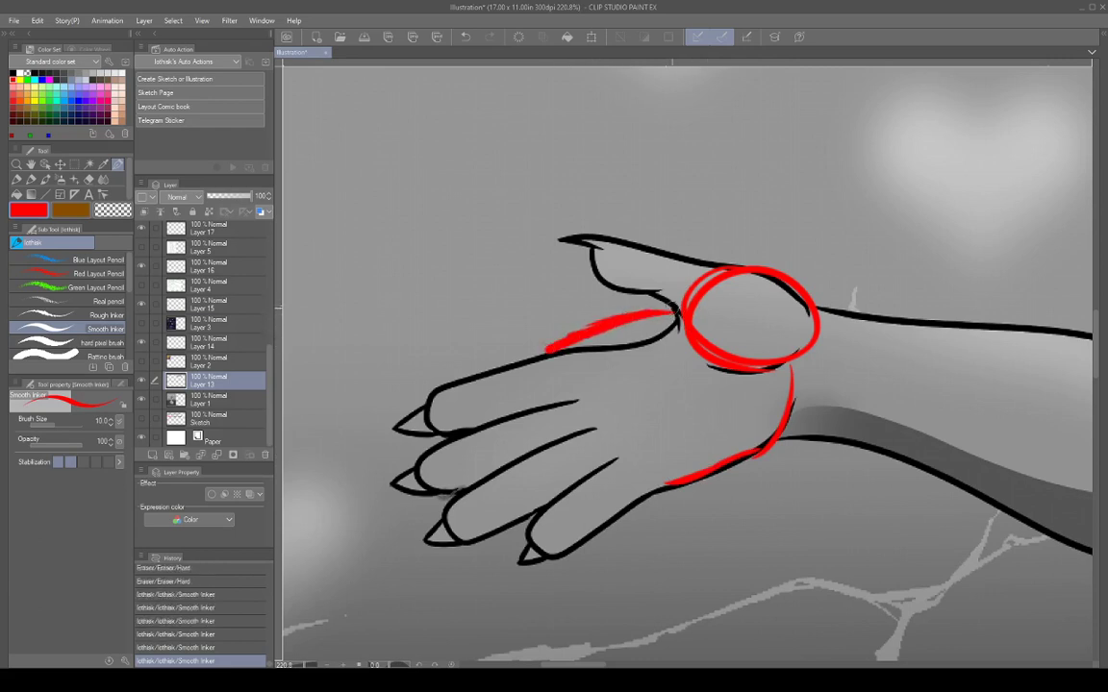
mouse_move(672, 308)
mouse_down()
mouse_move(679, 303)
mouse_move(689, 339)
mouse_up()
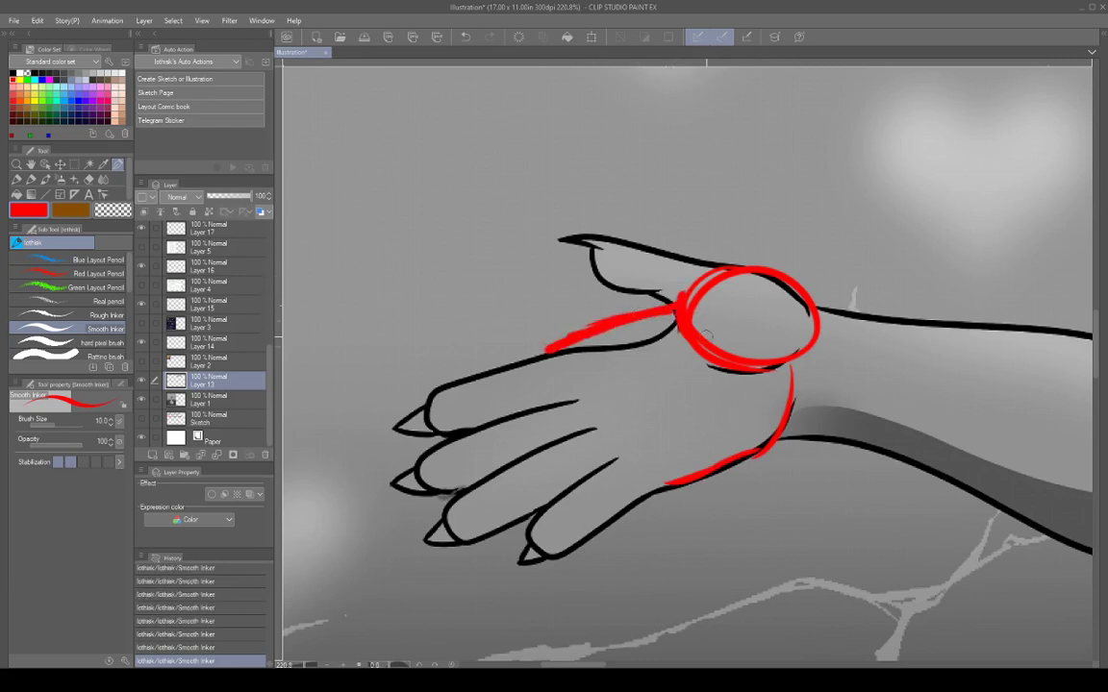
drag(652, 293, 676, 306)
Erase the red strokes around the crook of the thumb and trace the thumb's underside in red.
drag(829, 498, 802, 500)
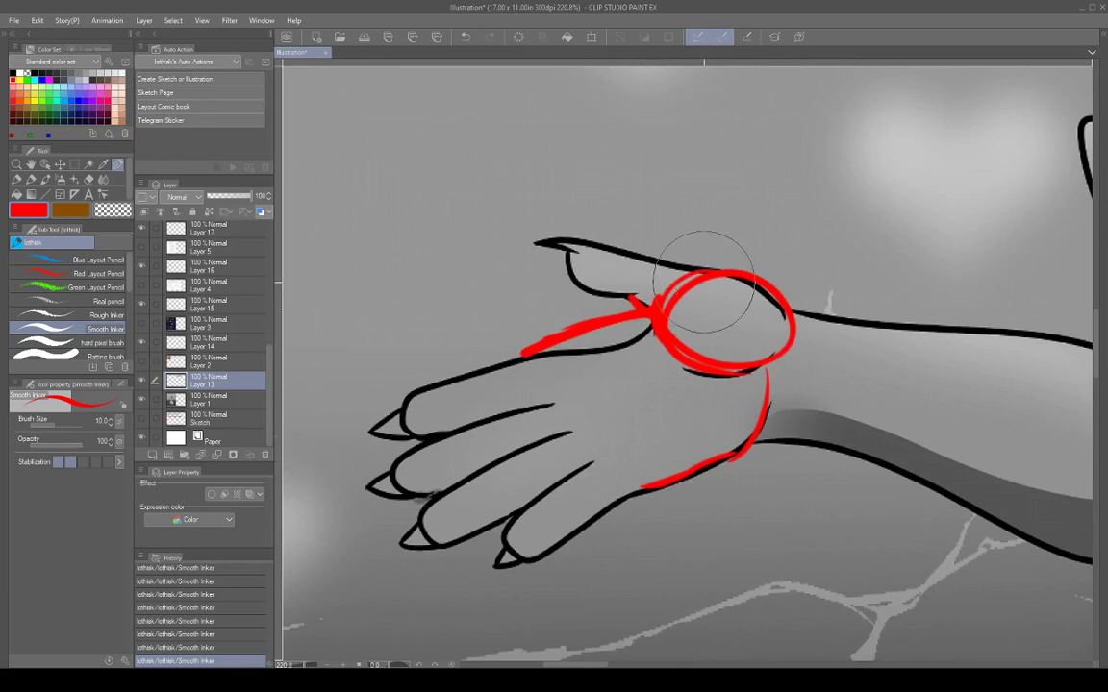
mouse_move(641, 282)
mouse_down()
mouse_move(699, 298)
mouse_move(667, 311)
mouse_up()
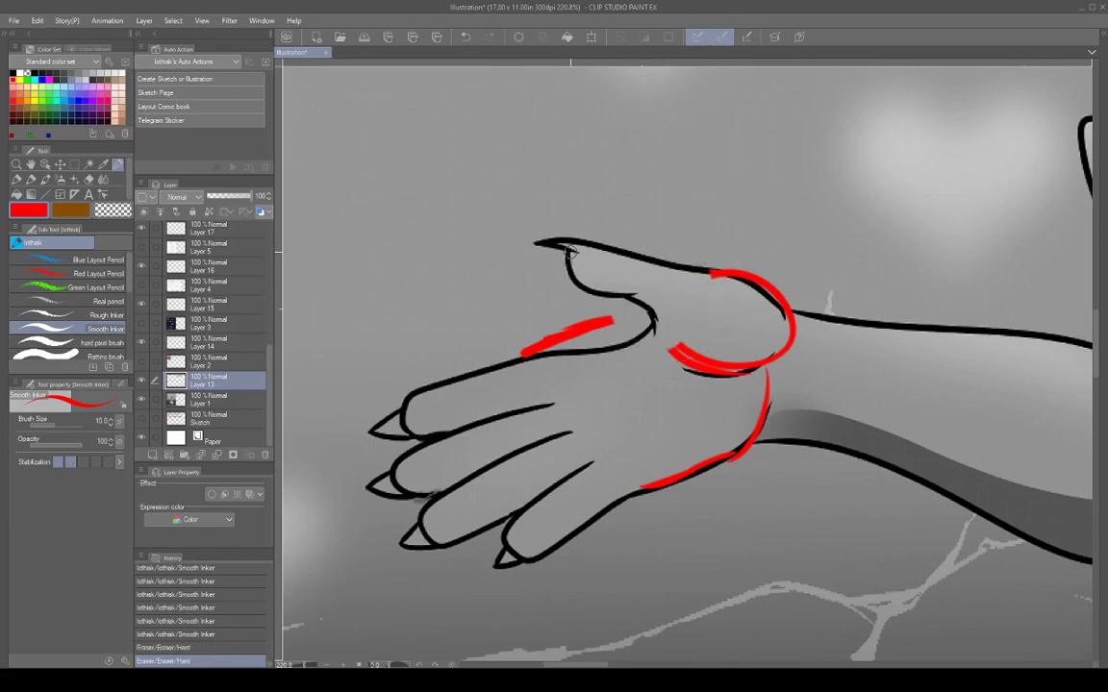
drag(568, 251, 593, 293)
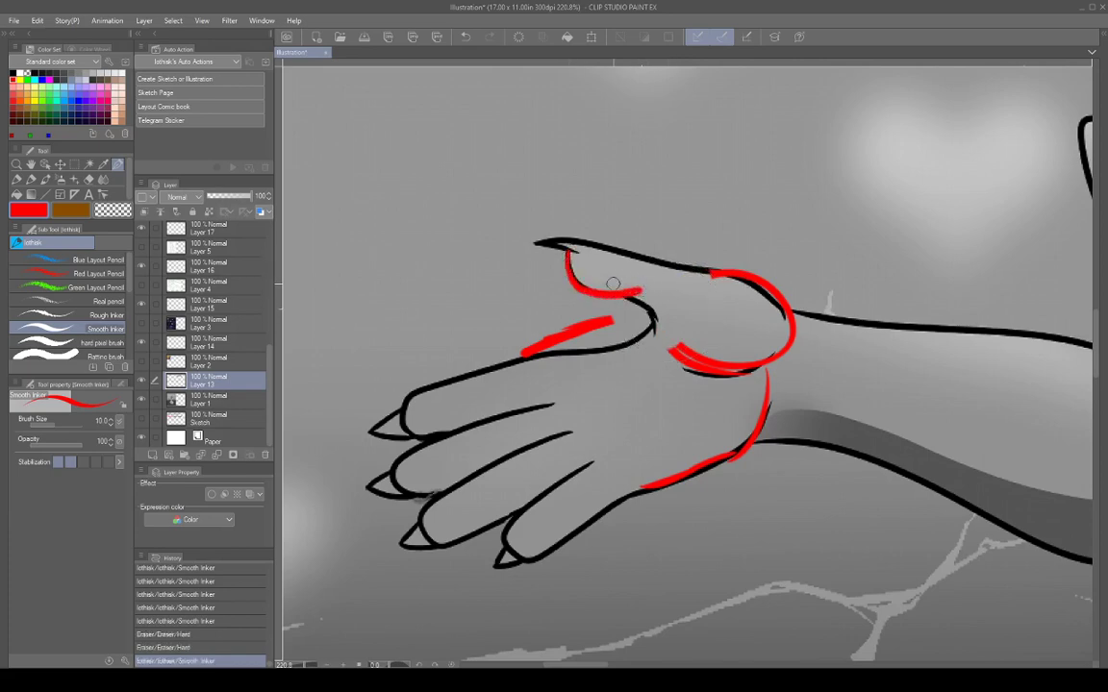
key(ctrl+z)
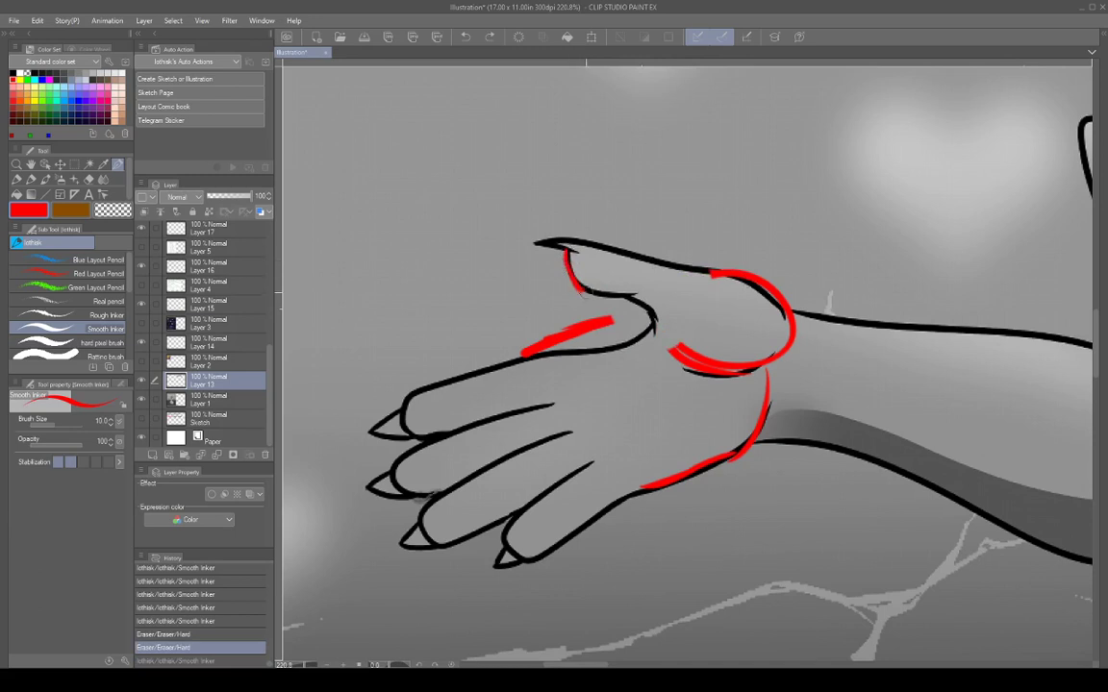
mouse_move(566, 251)
mouse_down()
mouse_move(581, 291)
mouse_move(635, 293)
mouse_up()
key(ctrl+z)
mouse_move(568, 251)
mouse_down()
mouse_move(581, 287)
mouse_move(641, 291)
mouse_up()
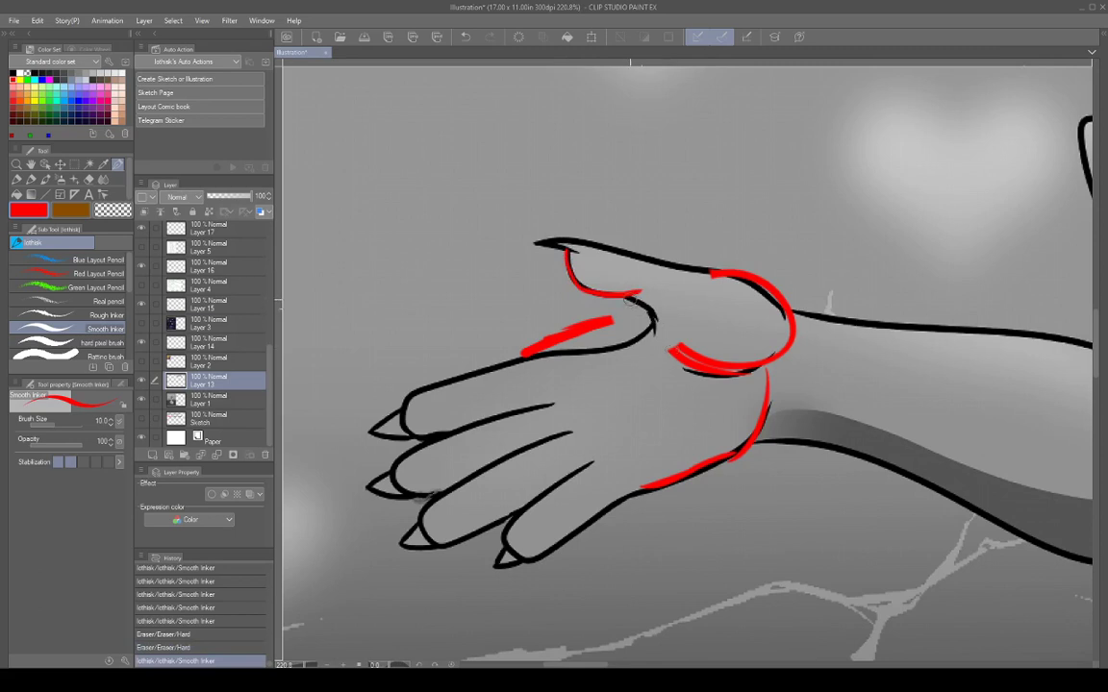
Trace the crook of the thumb in red and mark the upper curve near the tip of each of the four fingers.
drag(628, 298, 652, 313)
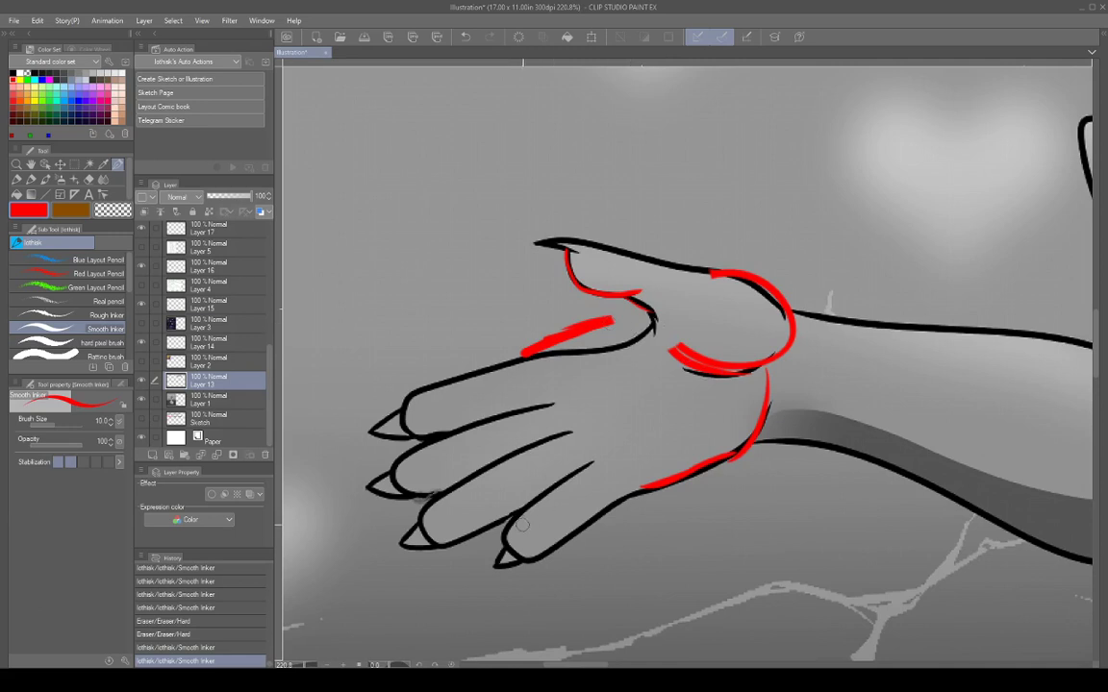
mouse_move(532, 502)
mouse_down()
mouse_move(547, 502)
mouse_move(507, 540)
mouse_move(523, 511)
mouse_move(552, 498)
mouse_up()
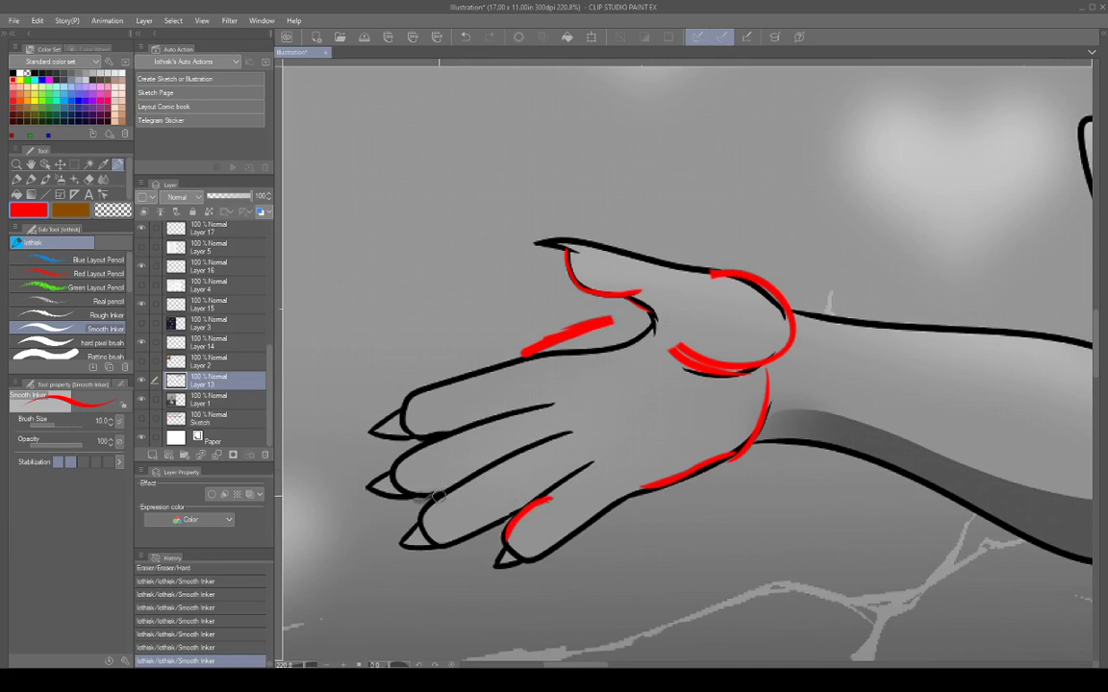
drag(439, 496, 474, 498)
drag(418, 445, 459, 450)
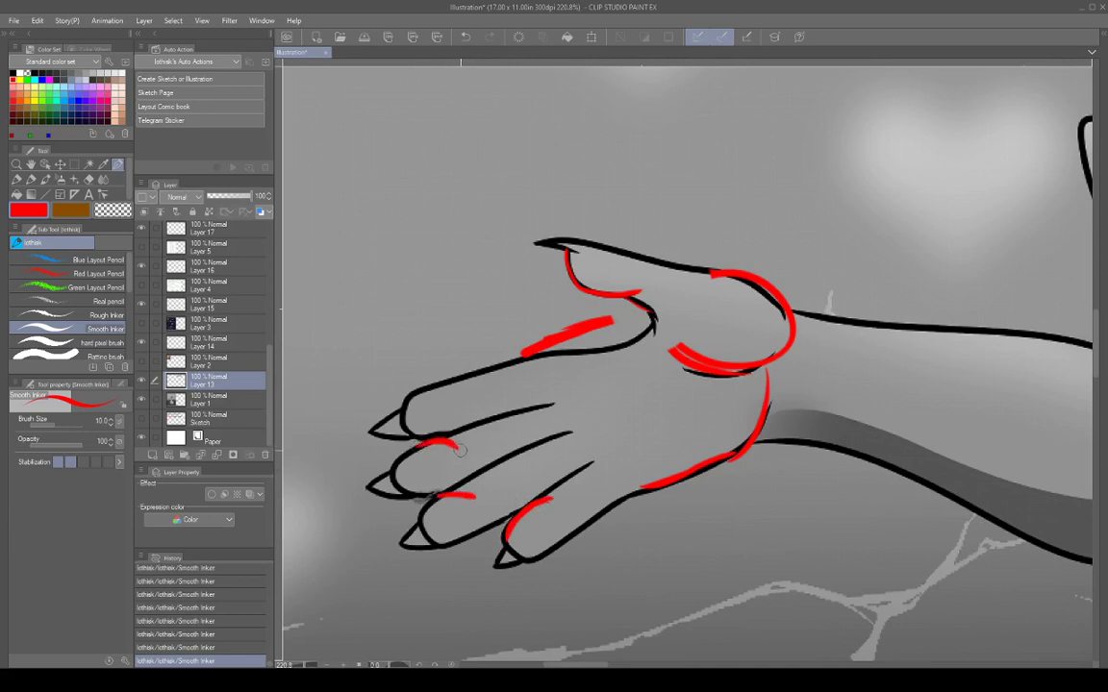
drag(433, 384, 462, 395)
Extend the red webbing line to the thumb's crook and draw two crossing guides, one across the knuckles and one along the palm toward the fingers.
drag(616, 321, 650, 312)
mouse_move(566, 332)
mouse_down()
mouse_move(624, 504)
mouse_move(610, 485)
mouse_up()
drag(745, 373, 417, 488)
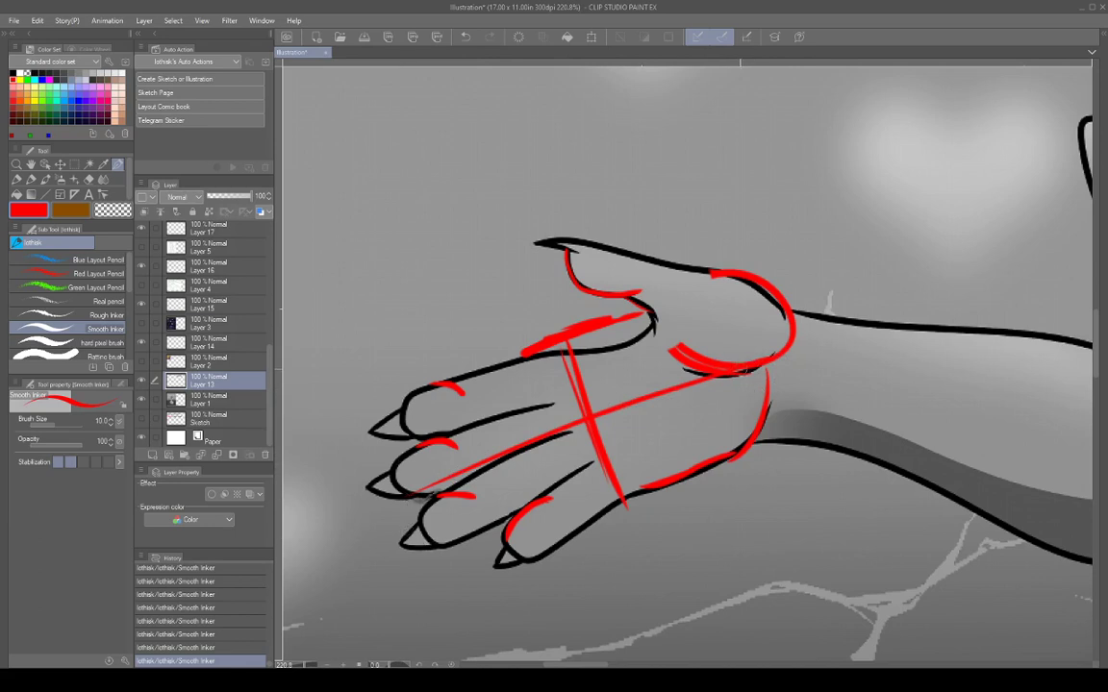
drag(551, 313, 576, 378)
mouse_move(551, 313)
mouse_down()
mouse_move(591, 436)
mouse_move(626, 503)
mouse_up()
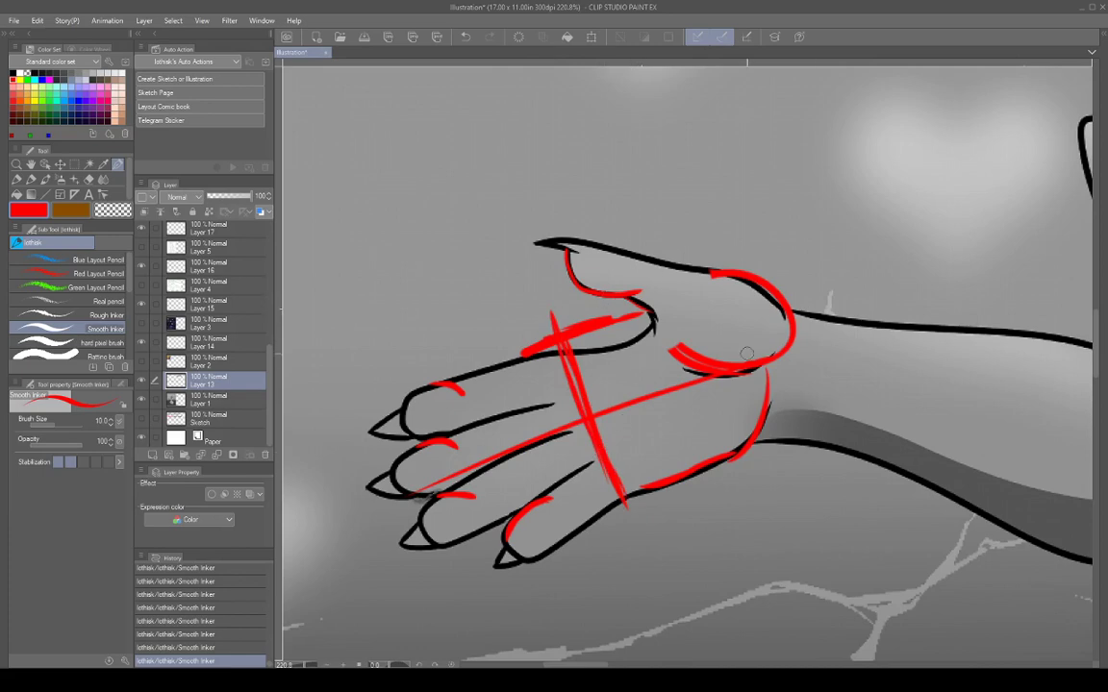
Examine the whole figure, comparing the marked hand with the arms, torso and opposite hand.
mouse_move(868, 401)
mouse_down()
mouse_move(883, 401)
mouse_move(848, 371)
mouse_move(905, 350)
mouse_move(892, 365)
mouse_up()
scroll(812, 344, down, 4)
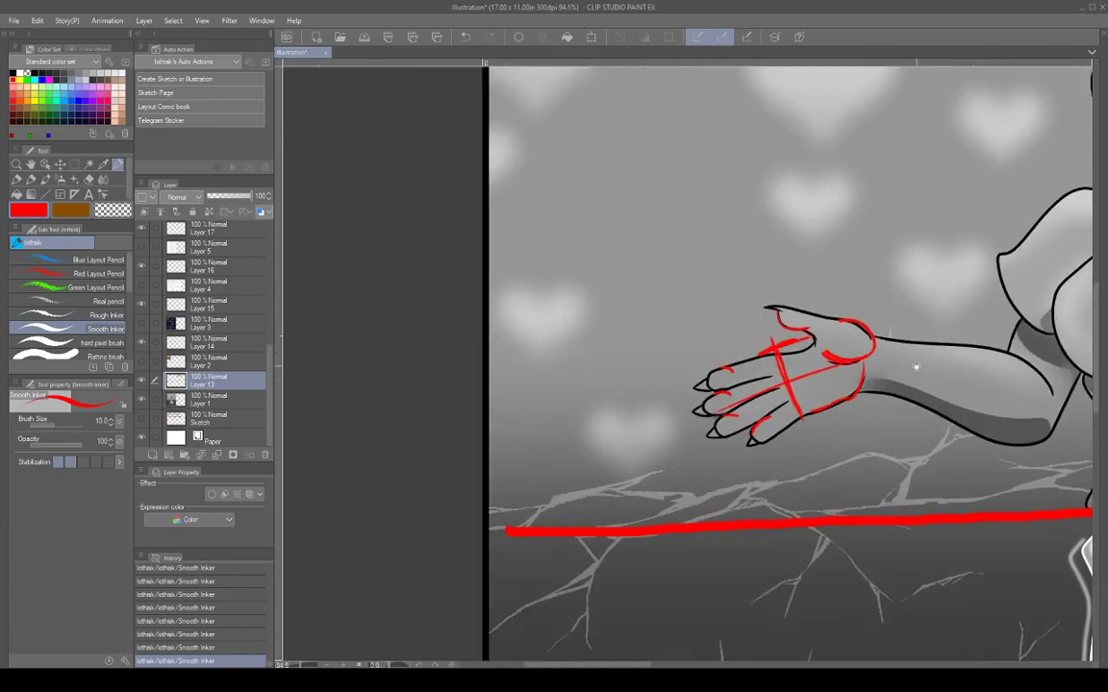
drag(752, 404, 687, 414)
mouse_move(776, 437)
mouse_down()
mouse_move(685, 411)
mouse_move(759, 441)
mouse_up()
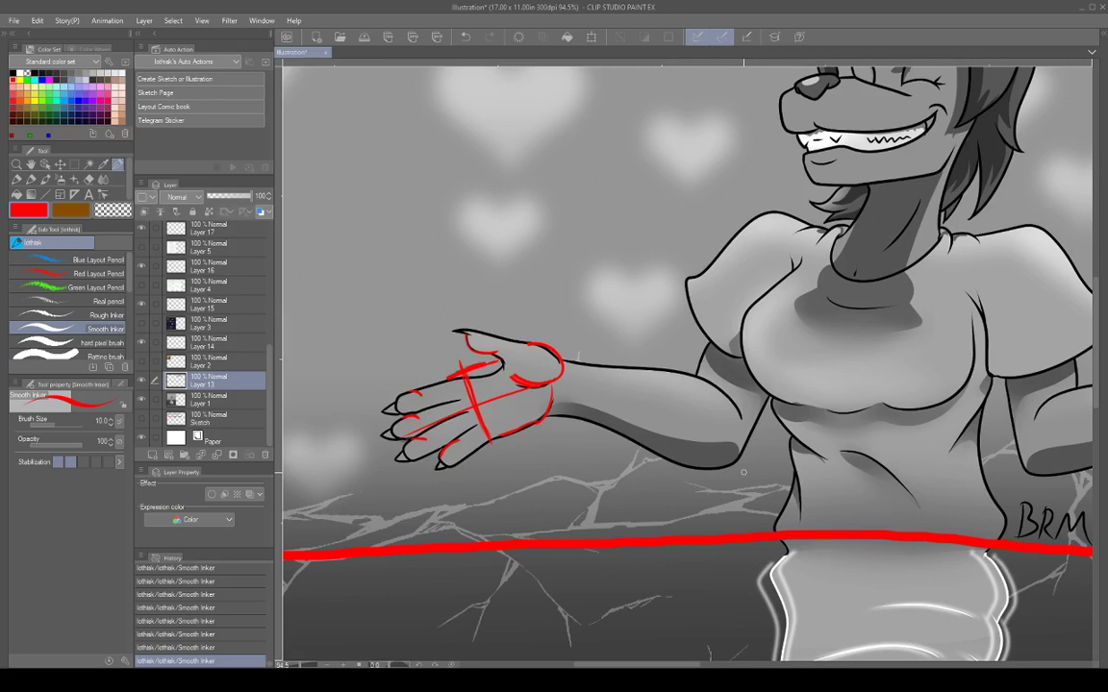
drag(900, 439, 881, 416)
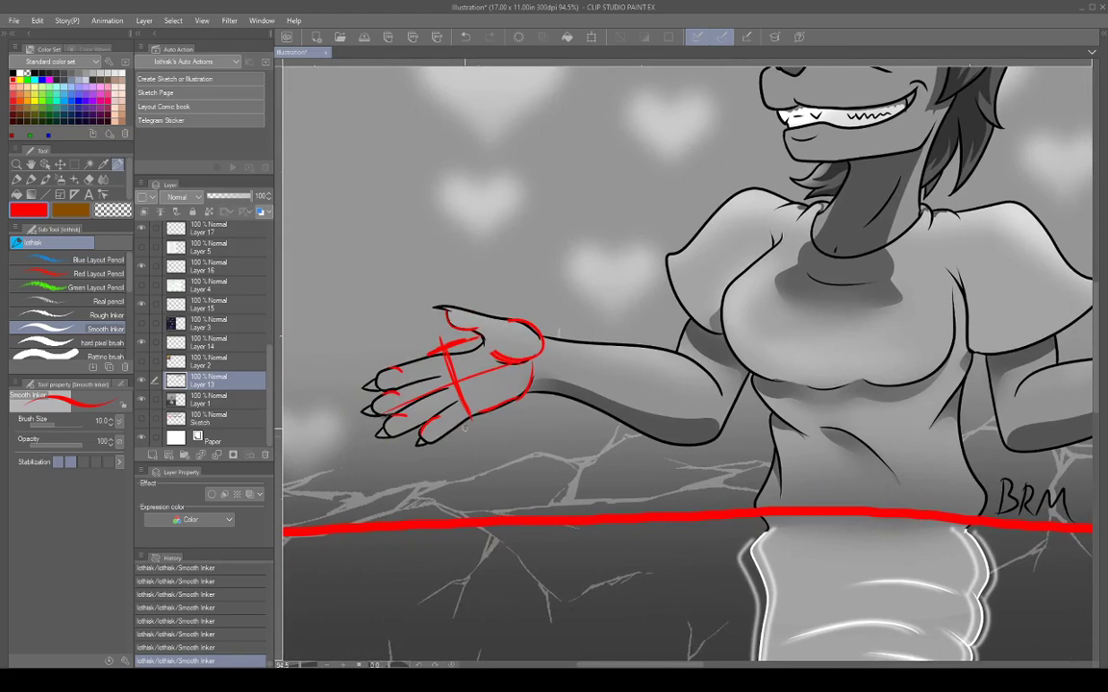
scroll(765, 399, down, 3)
scroll(558, 394, up, 2)
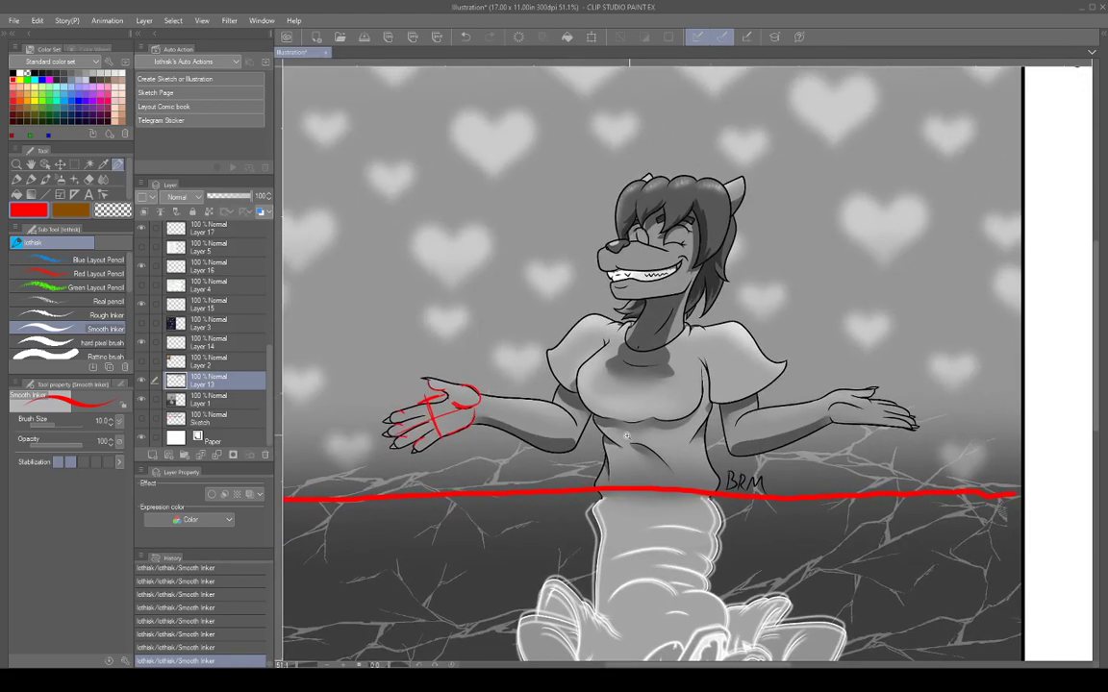
drag(630, 471, 642, 498)
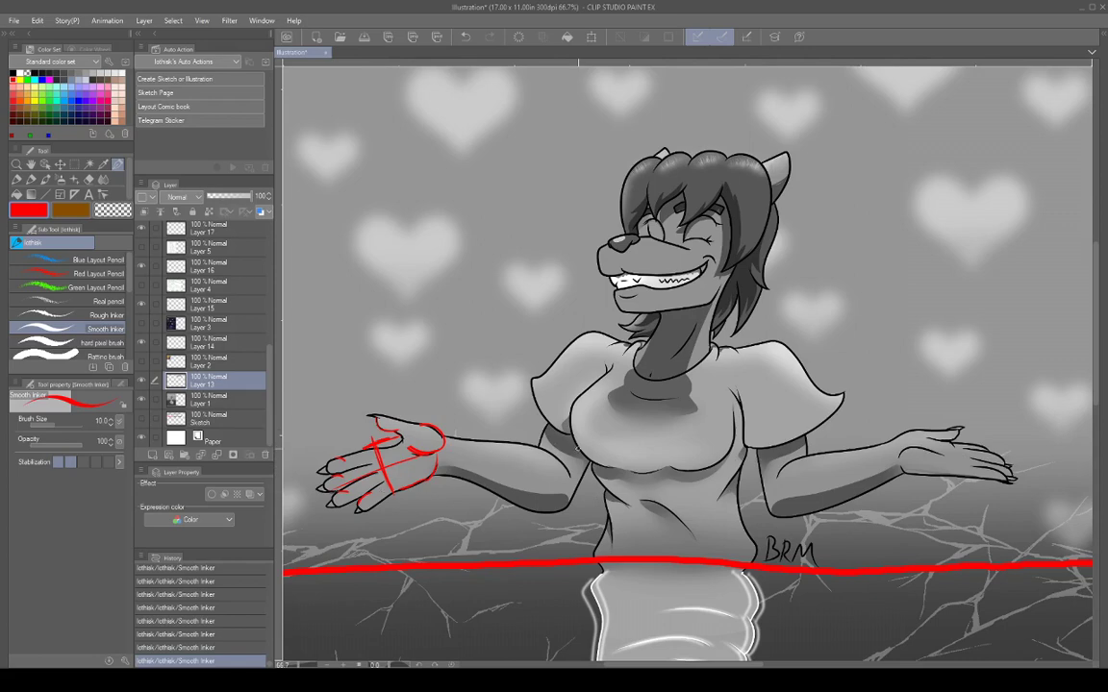
drag(781, 385, 815, 319)
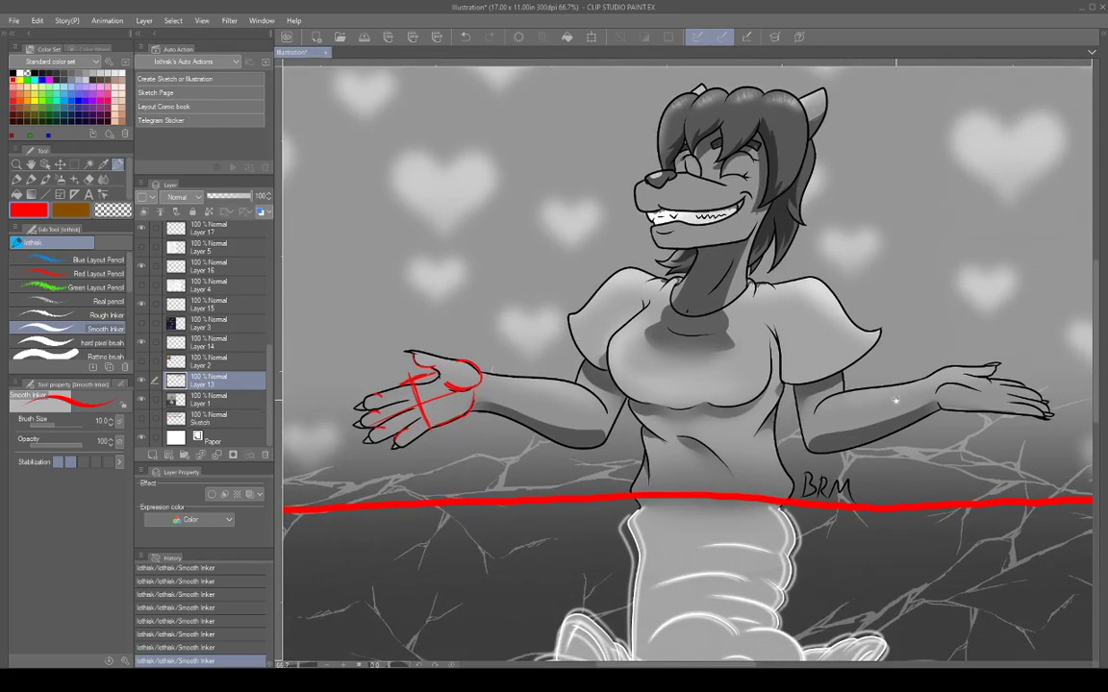
drag(894, 403, 839, 401)
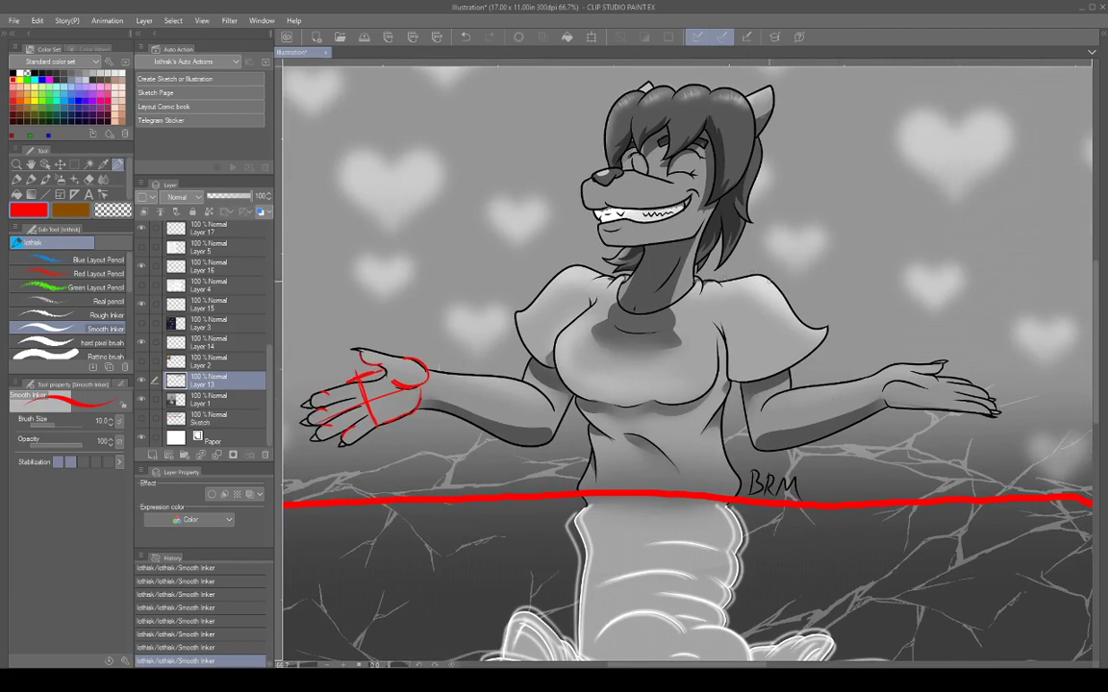
drag(812, 341, 824, 312)
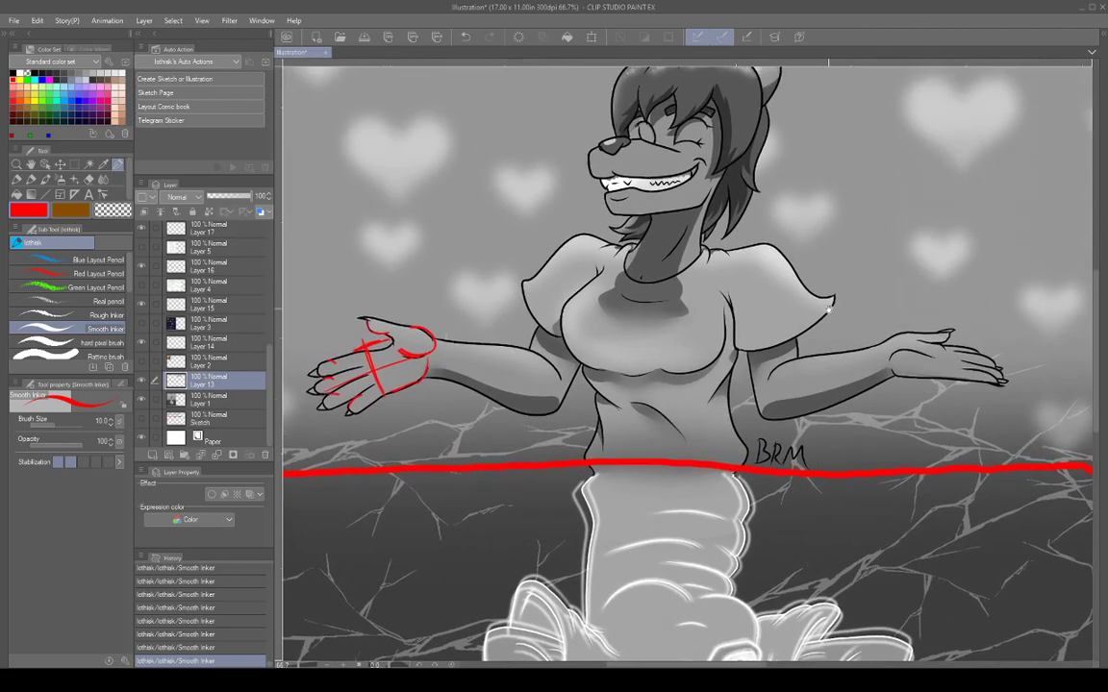
scroll(824, 312, down, 2)
scroll(822, 311, up, 3)
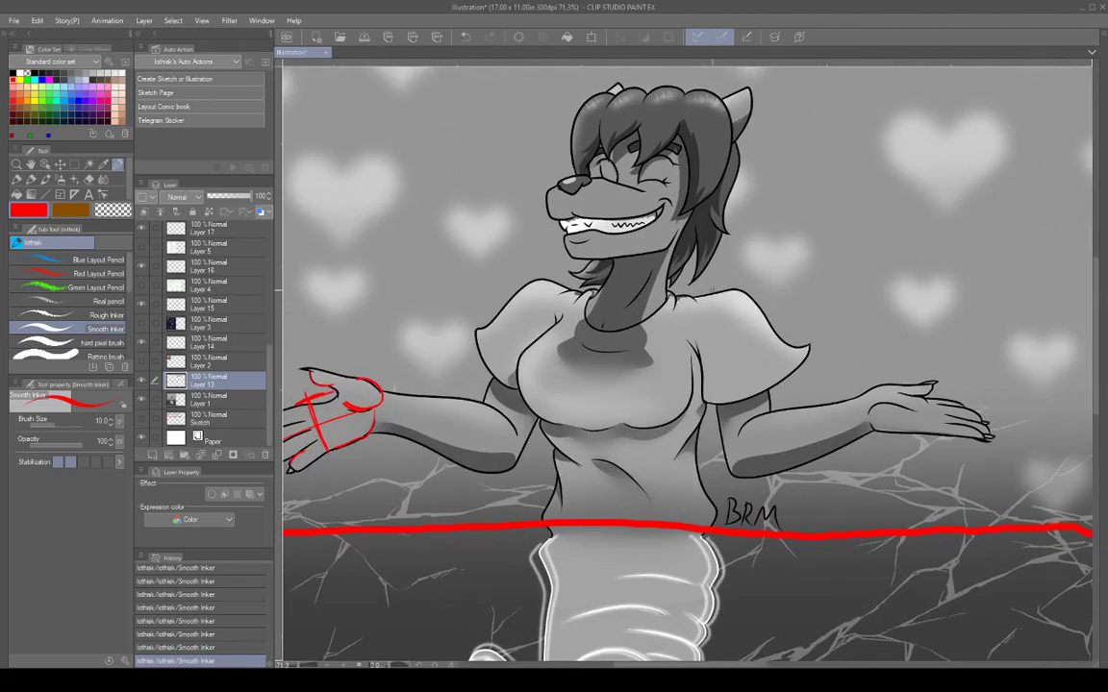
mouse_move(815, 353)
mouse_down()
mouse_move(812, 310)
mouse_move(865, 219)
mouse_move(814, 331)
mouse_up()
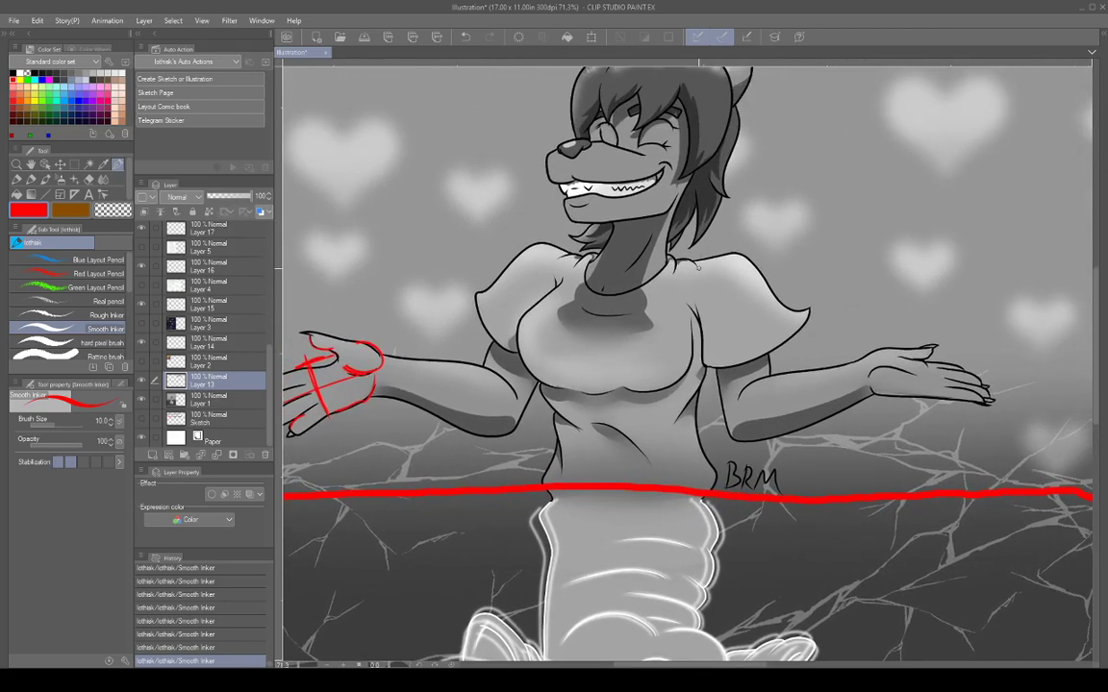
Trace the upper contours of both shirt shoulders with red strokes.
drag(711, 258, 765, 275)
key(ctrl+z)
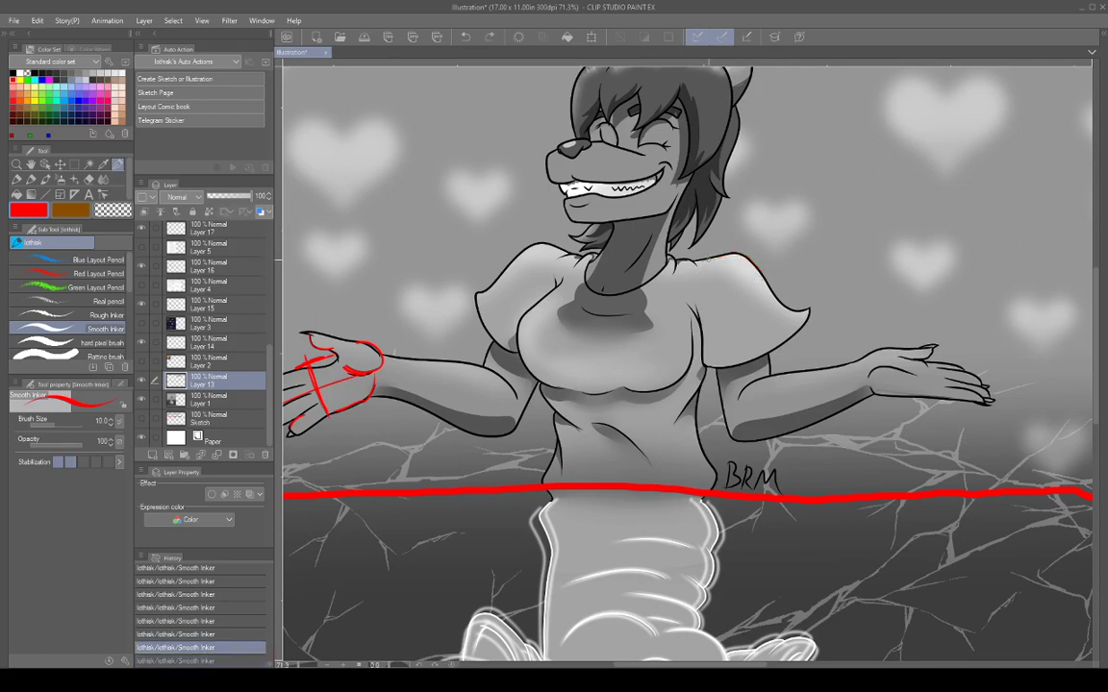
key(ctrl+y)
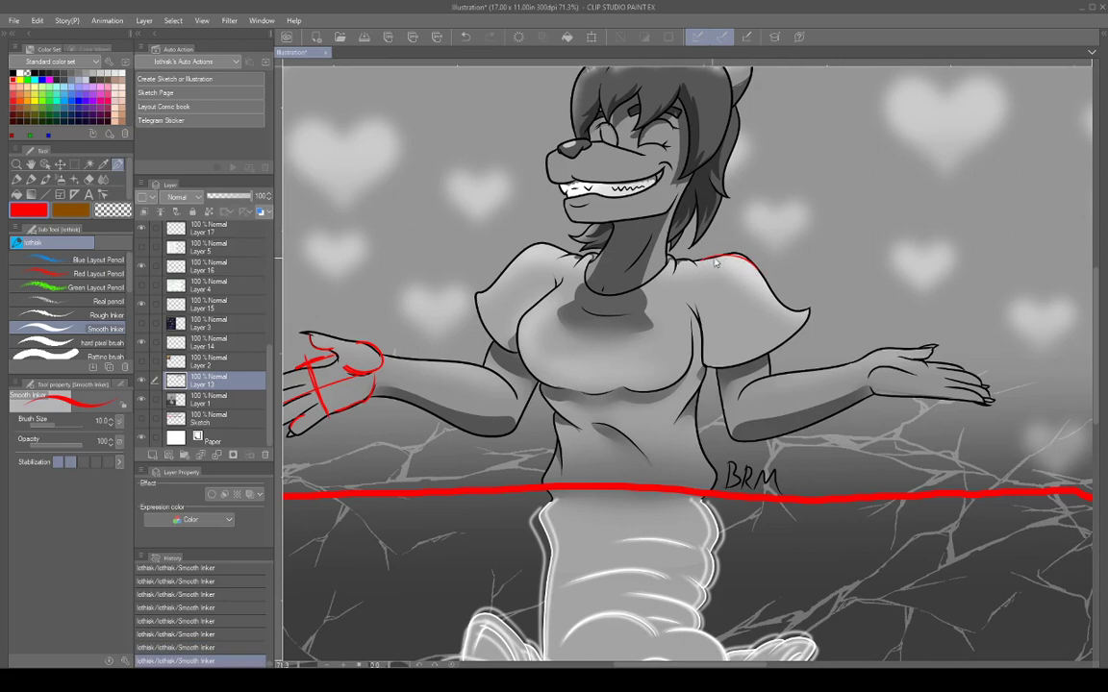
key(ctrl+z)
drag(706, 260, 728, 249)
key(ctrl+z)
key(ctrl+z)
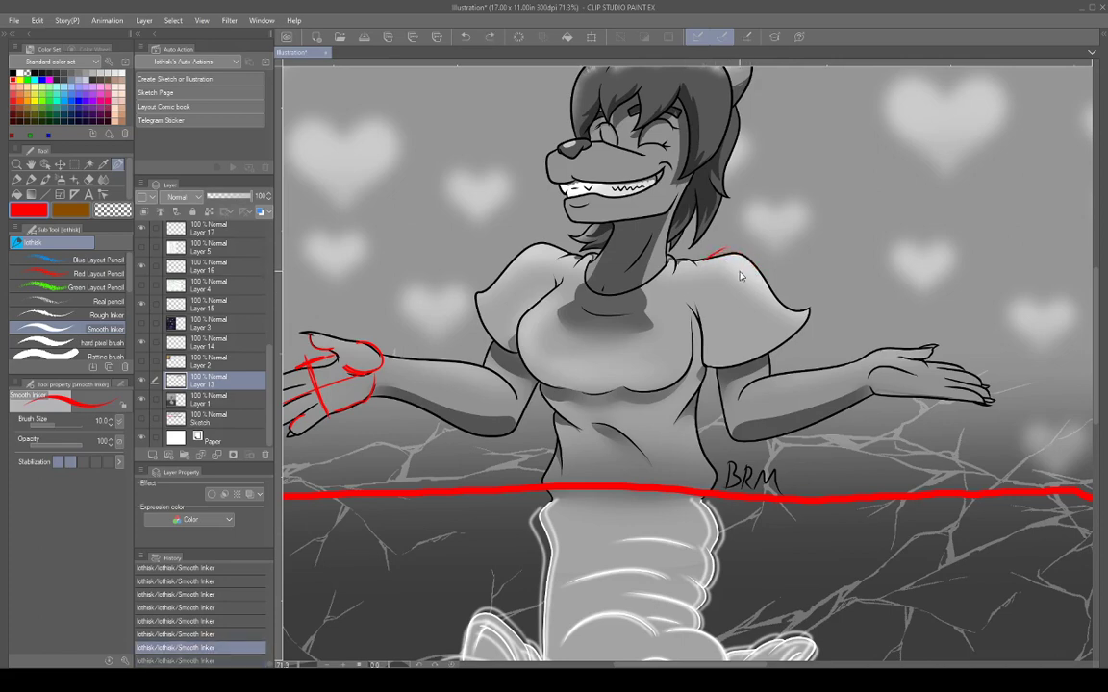
key(ctrl+y)
key(ctrl+y)
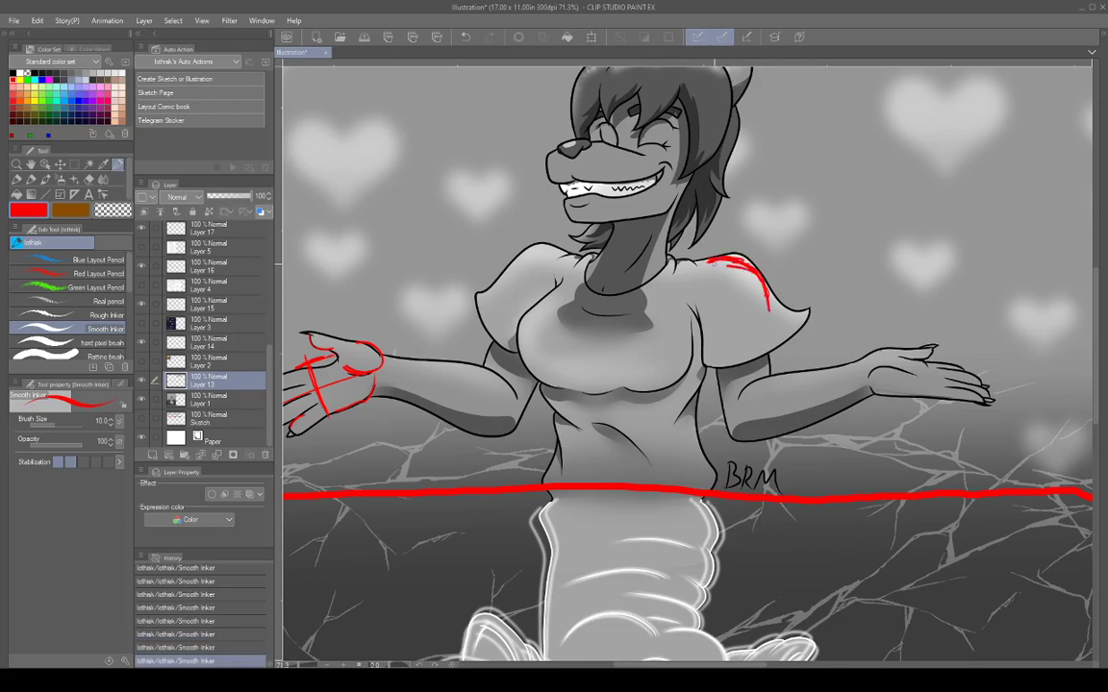
drag(550, 245, 512, 259)
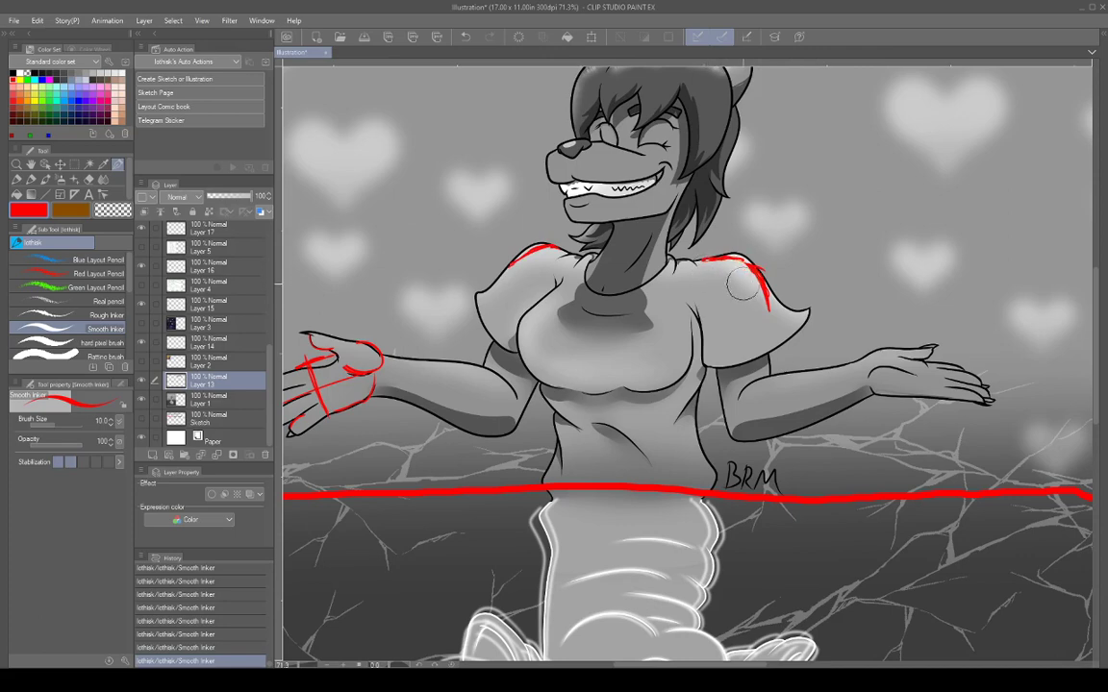
Erase the red strokes from both shoulders.
drag(771, 258, 785, 274)
mouse_move(717, 249)
mouse_down()
mouse_move(756, 274)
mouse_move(770, 309)
mouse_up()
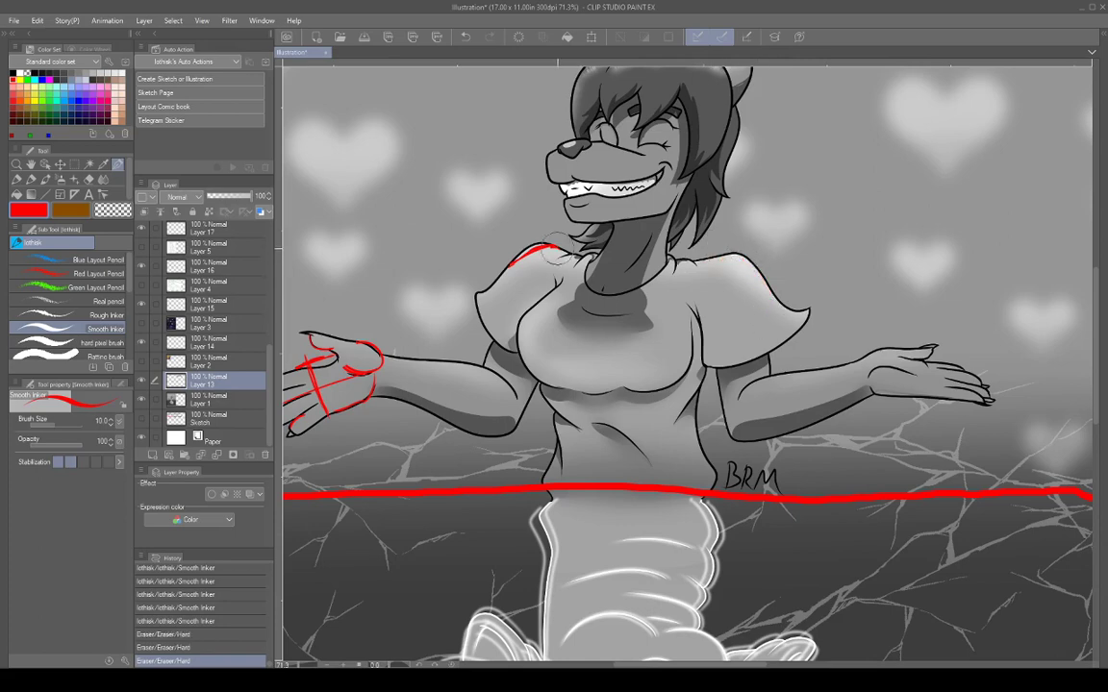
mouse_move(562, 244)
mouse_down()
mouse_move(507, 247)
mouse_move(507, 260)
mouse_up()
Trace the lower jaw in red, from below the cheek along the underside and around the chin.
scroll(766, 389, up, 3)
mouse_move(766, 389)
mouse_down()
mouse_move(804, 360)
mouse_move(787, 344)
mouse_up()
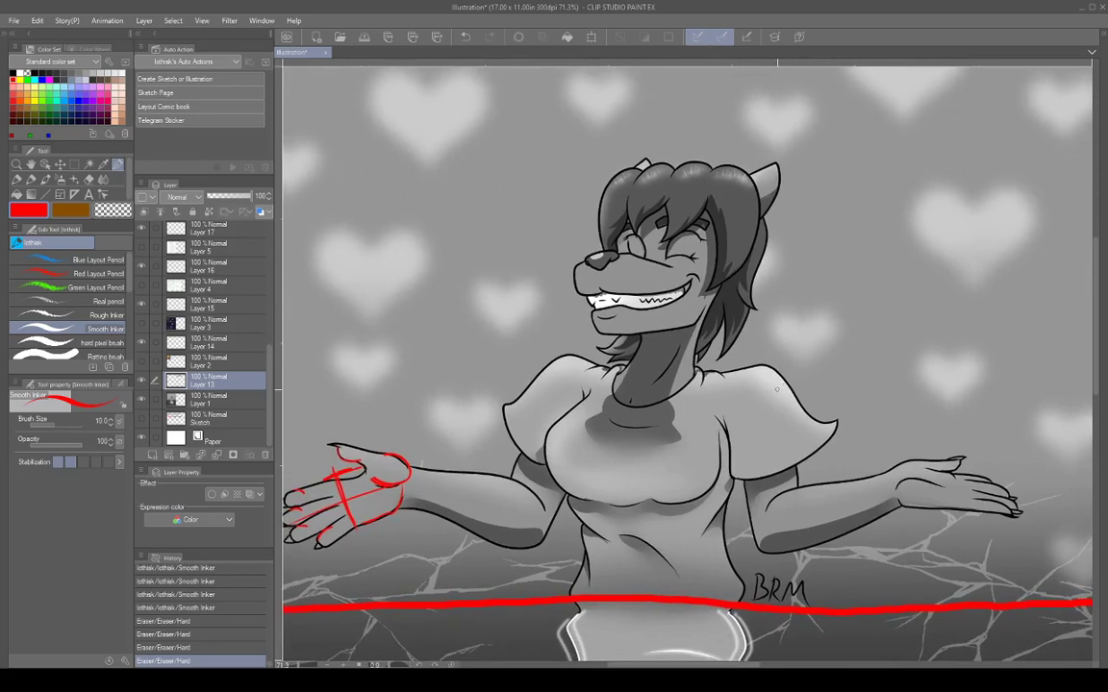
scroll(702, 317, up, 2)
mouse_move(702, 318)
mouse_down()
mouse_move(691, 370)
mouse_move(646, 396)
mouse_move(681, 389)
mouse_move(676, 376)
mouse_move(661, 390)
mouse_move(695, 396)
mouse_move(672, 400)
mouse_up()
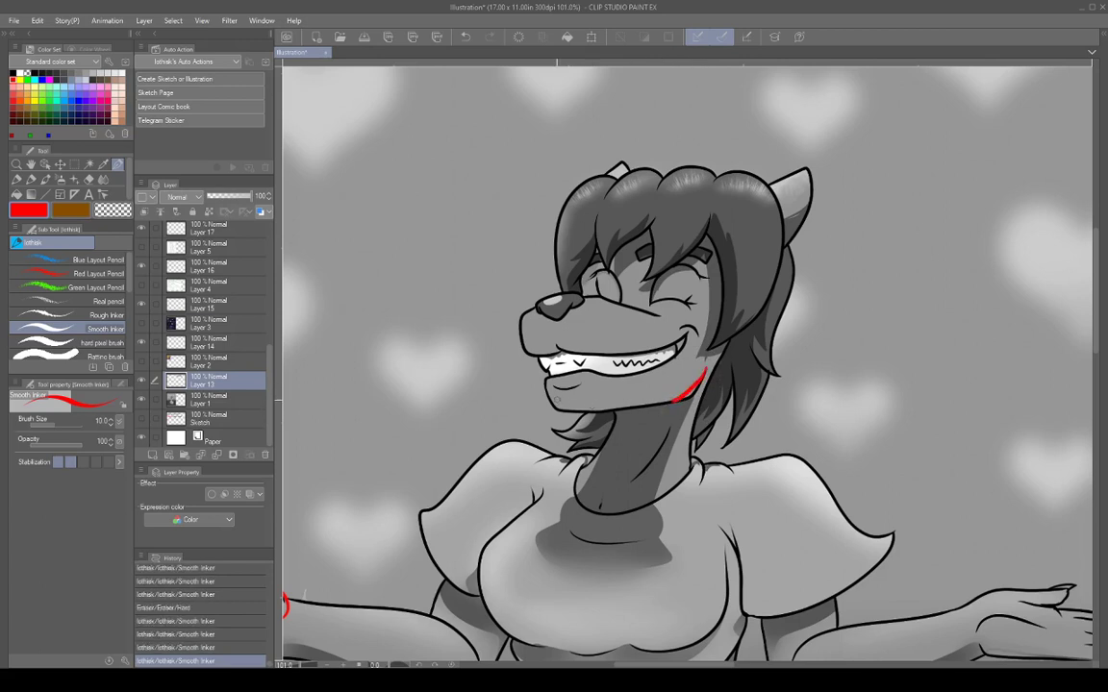
mouse_move(547, 378)
mouse_down()
mouse_move(556, 403)
mouse_move(603, 404)
mouse_up()
drag(610, 404, 673, 399)
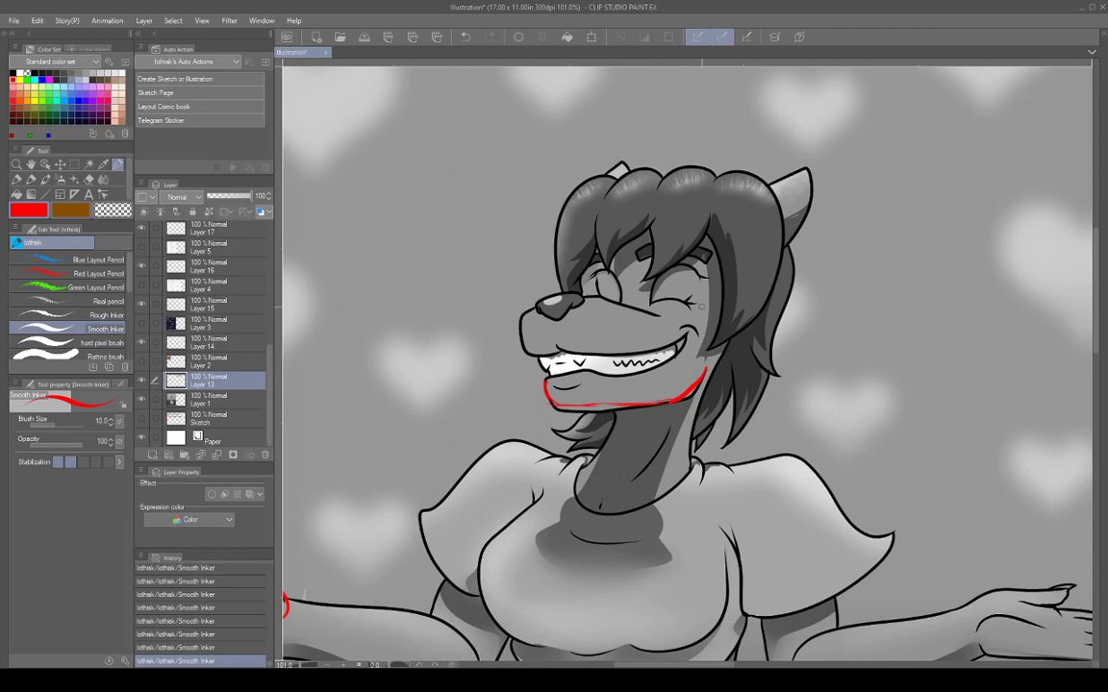
Draw a nearly straight red line across the top of the hair between the ears, and erase it.
mouse_move(764, 313)
mouse_down()
mouse_move(744, 395)
mouse_move(750, 334)
mouse_up()
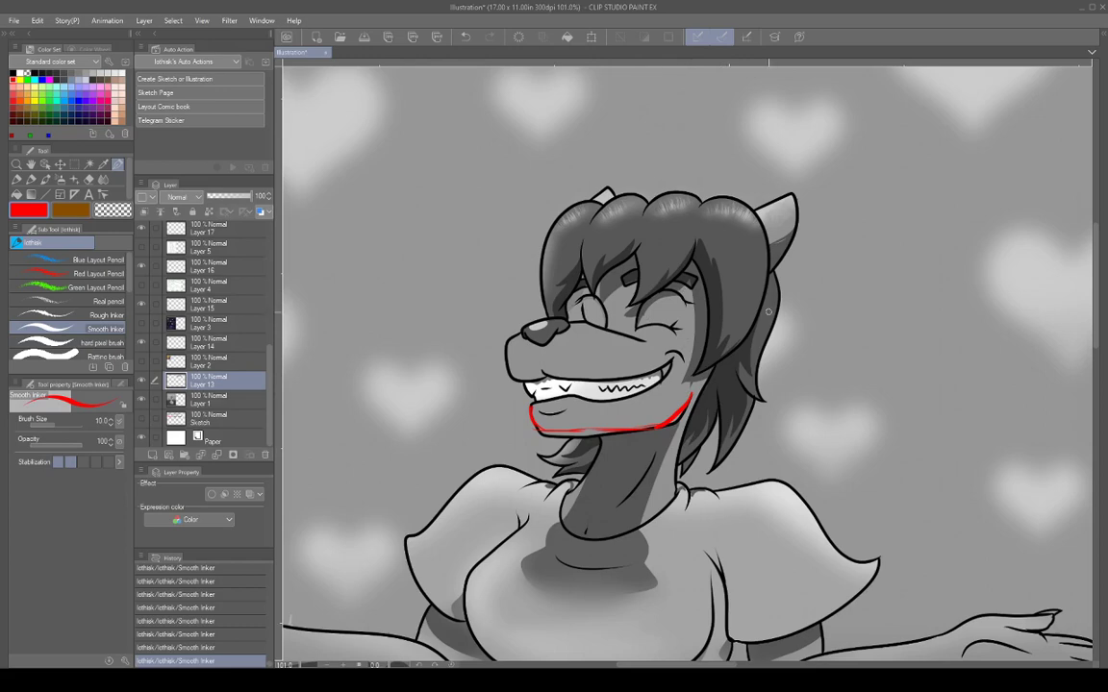
mouse_move(770, 311)
mouse_down()
mouse_move(750, 362)
mouse_move(825, 293)
mouse_up()
mouse_move(811, 348)
mouse_down()
mouse_move(792, 273)
mouse_move(777, 424)
mouse_up()
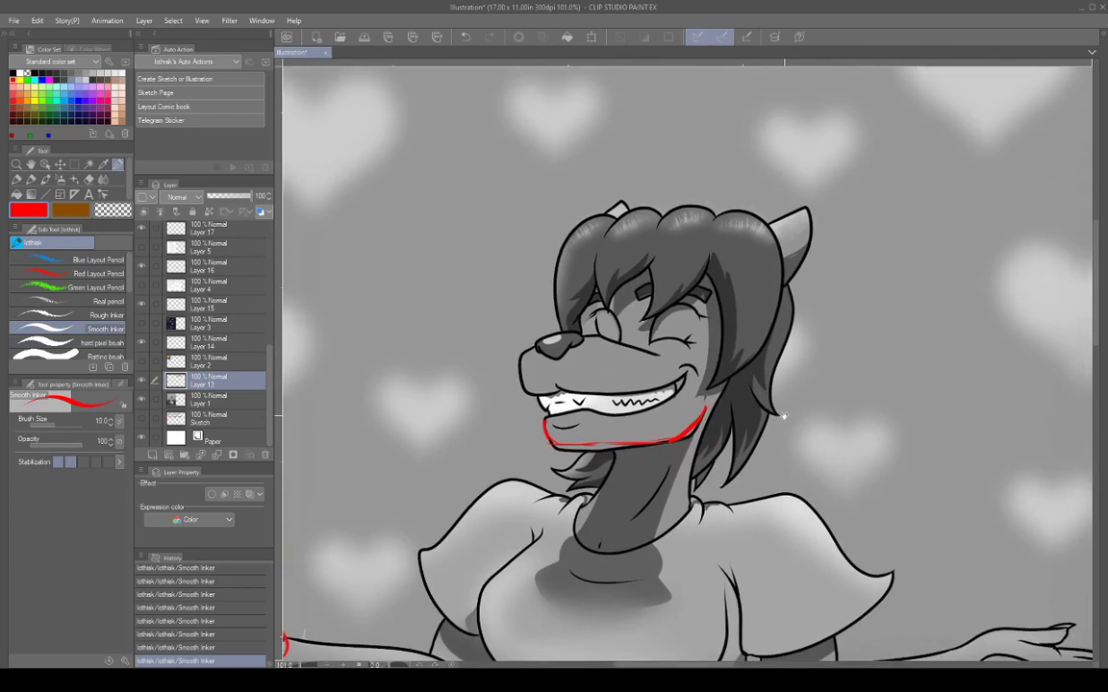
scroll(784, 416, down, 6)
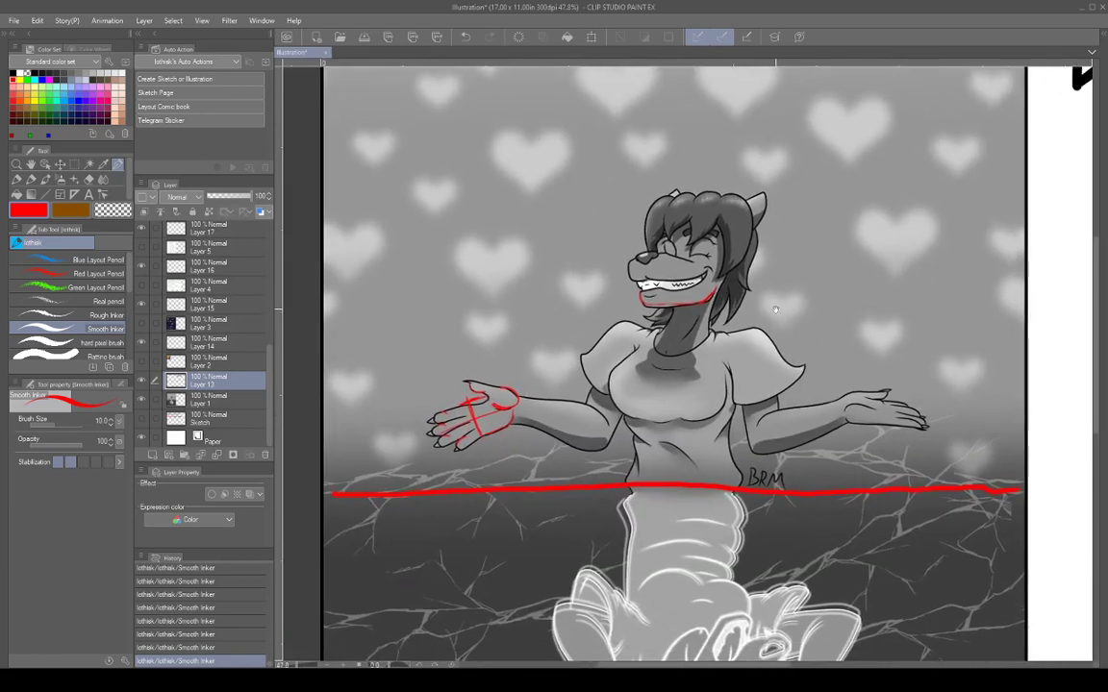
scroll(775, 310, up, 6)
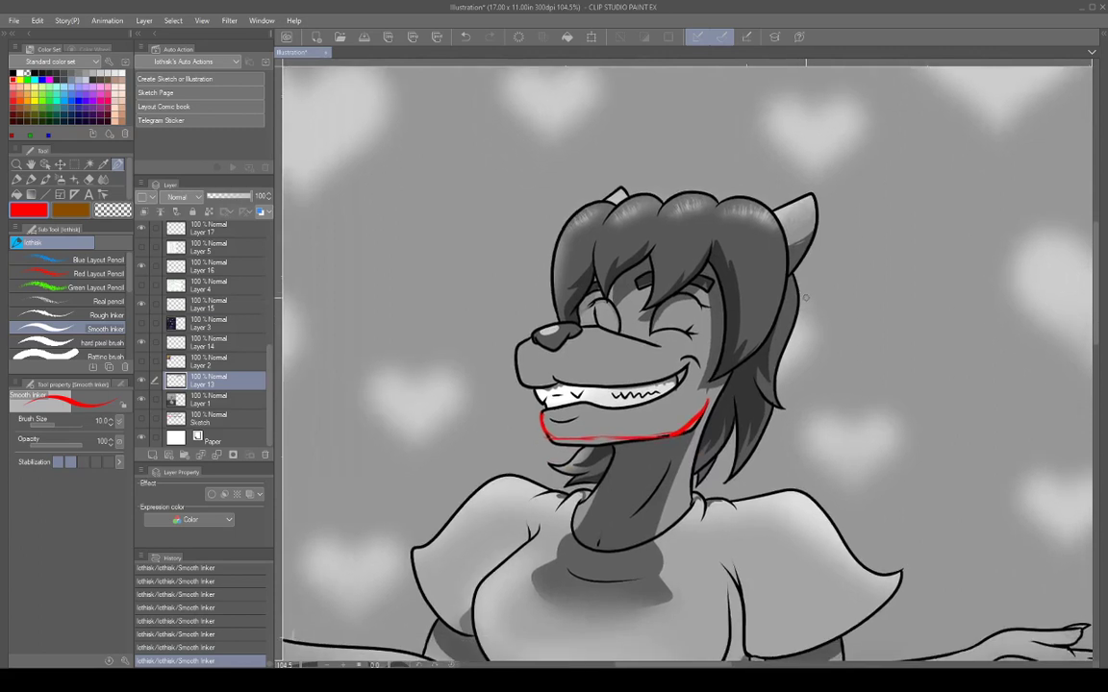
drag(694, 271, 721, 307)
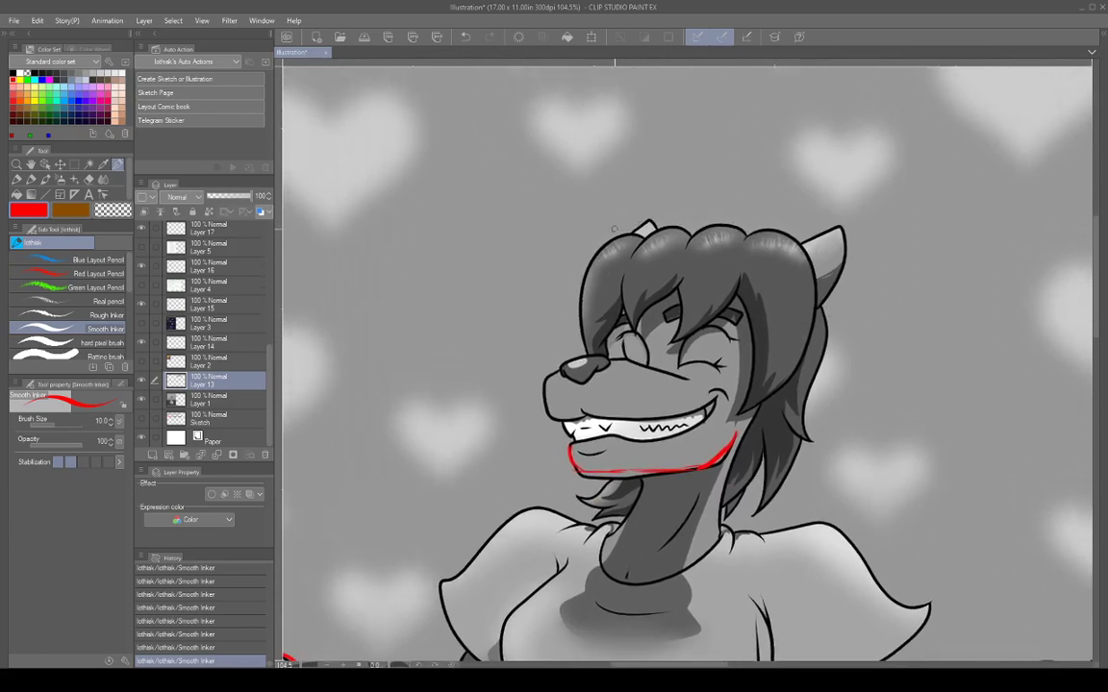
drag(600, 233, 813, 218)
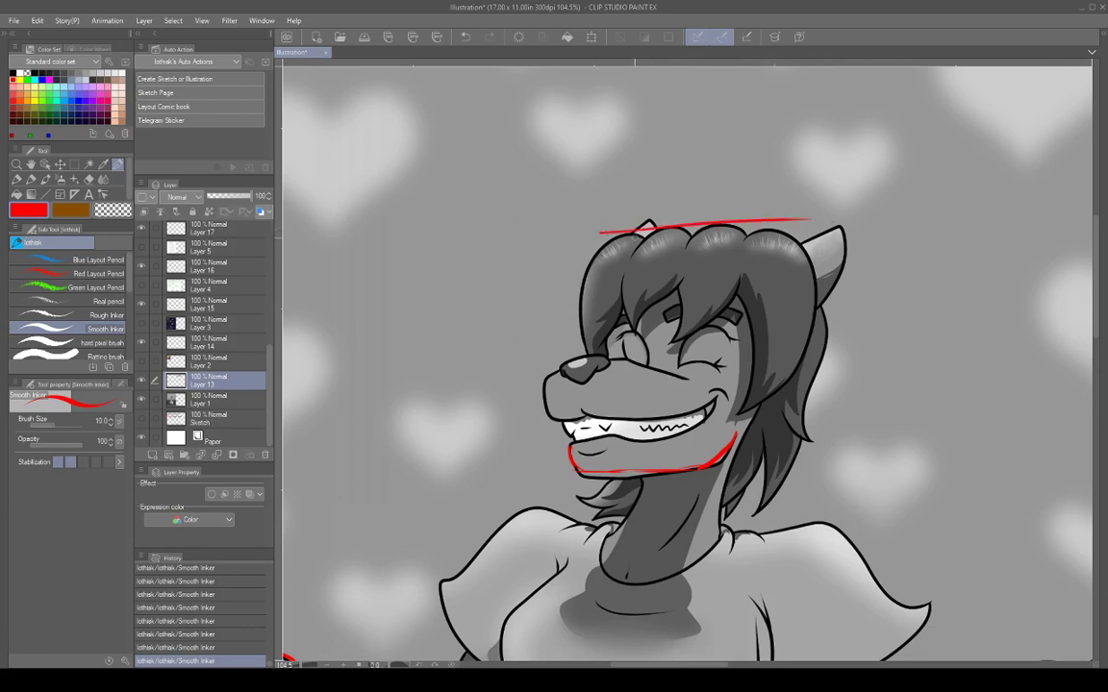
drag(636, 230, 848, 216)
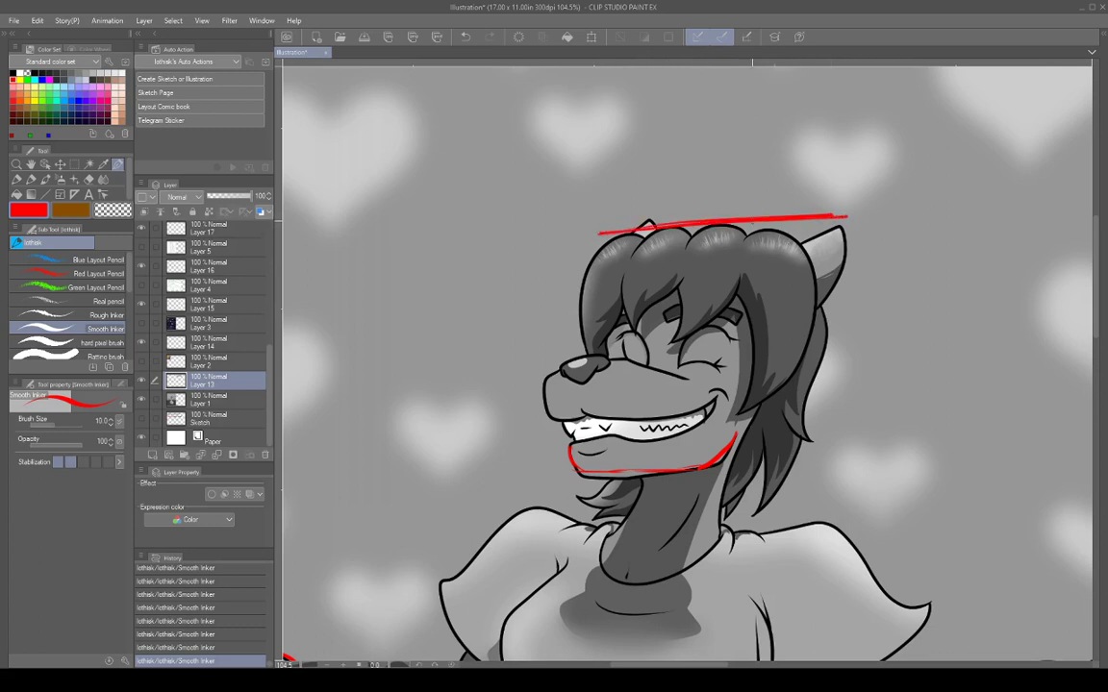
mouse_move(746, 221)
mouse_down()
mouse_move(865, 257)
mouse_move(831, 231)
mouse_move(577, 233)
mouse_up()
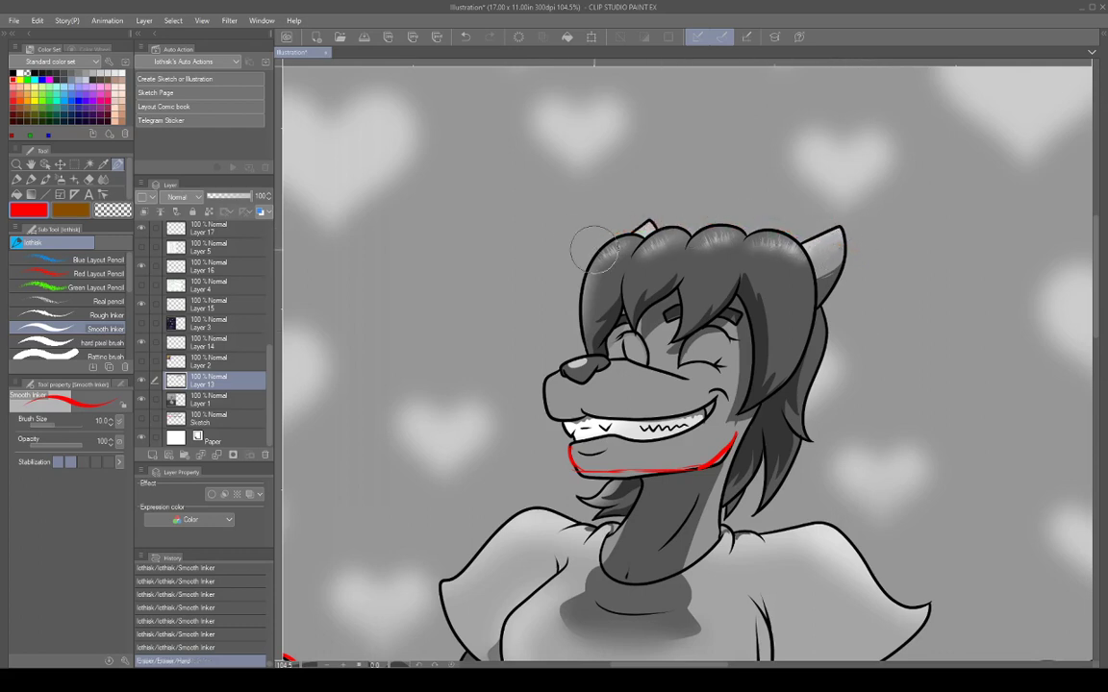
Outline the skull in red from the brow over the hair down to the jaw, and sketch circles over the four hair curls on top.
mouse_move(603, 328)
mouse_down()
mouse_move(670, 252)
mouse_move(783, 325)
mouse_move(756, 262)
mouse_move(784, 313)
mouse_move(777, 352)
mouse_up()
mouse_move(775, 374)
mouse_down()
mouse_move(760, 415)
mouse_move(741, 431)
mouse_move(780, 320)
mouse_move(760, 256)
mouse_move(736, 247)
mouse_move(687, 255)
mouse_move(609, 300)
mouse_up()
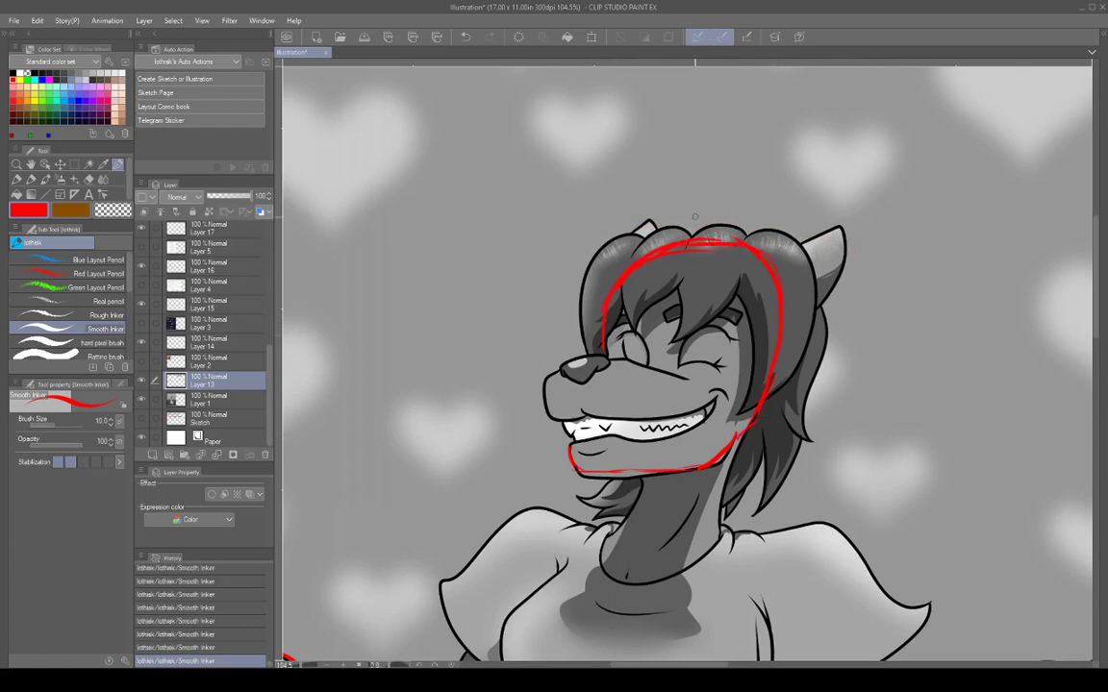
mouse_move(633, 224)
mouse_down()
mouse_move(597, 310)
mouse_move(642, 239)
mouse_move(606, 294)
mouse_up()
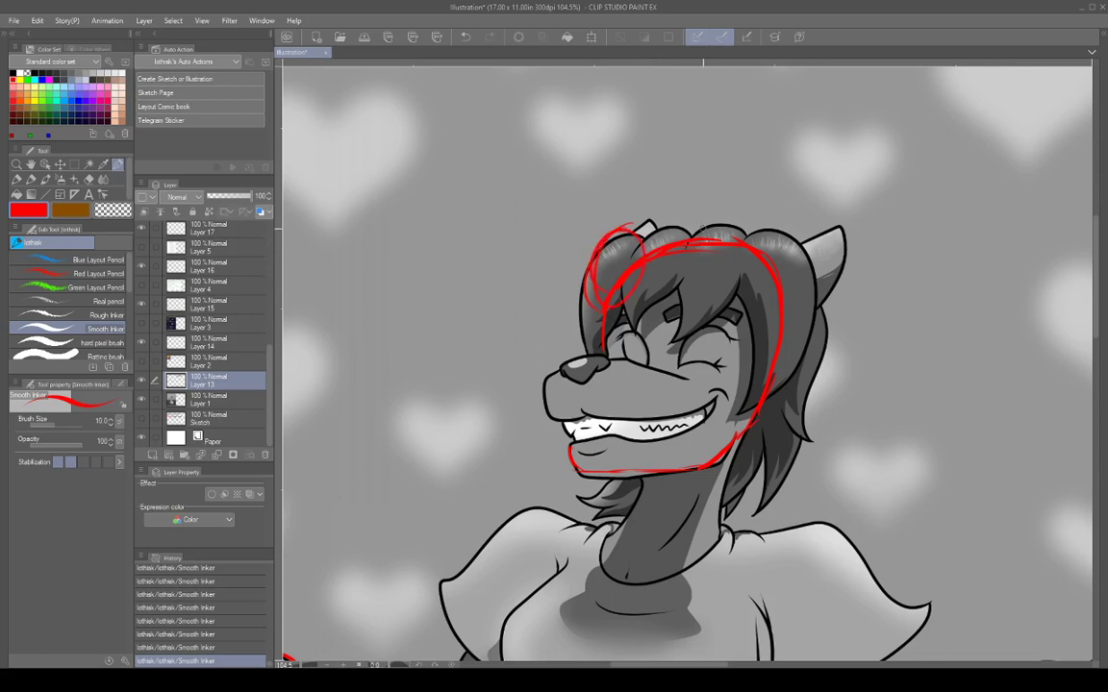
mouse_move(684, 217)
mouse_down()
mouse_move(656, 283)
mouse_move(662, 199)
mouse_move(716, 243)
mouse_move(750, 213)
mouse_move(710, 271)
mouse_move(820, 260)
mouse_move(750, 290)
mouse_move(790, 309)
mouse_move(819, 312)
mouse_up()
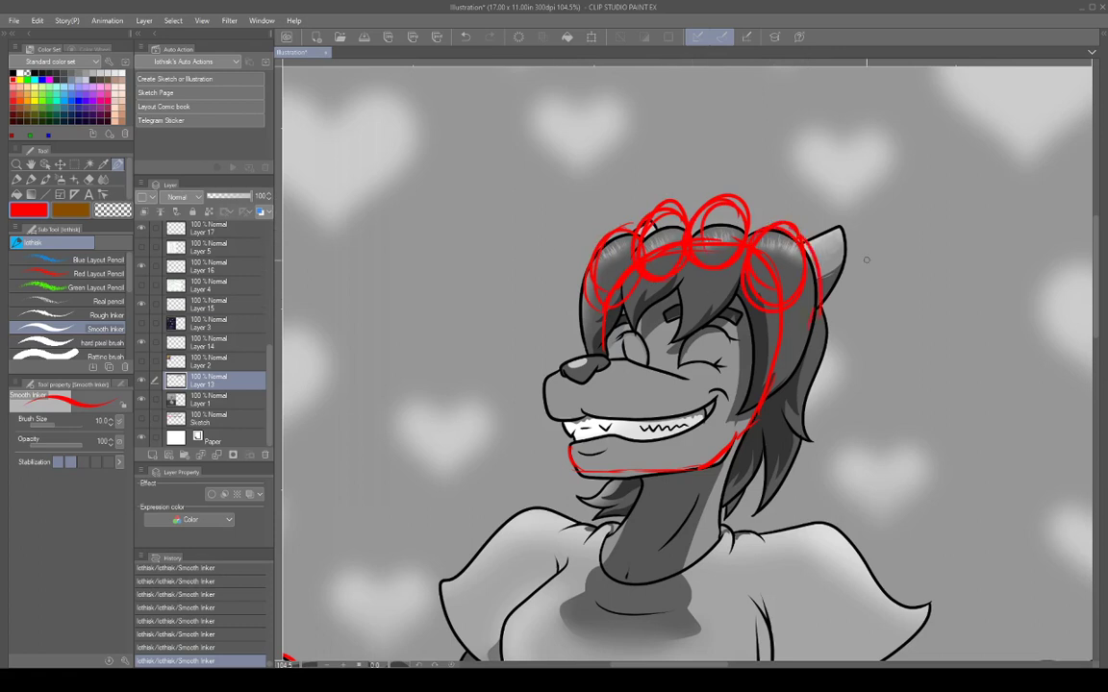
Sketch a red arc enclosing the top of the hair curls and outline both ears.
mouse_move(577, 270)
mouse_down()
mouse_move(636, 213)
mouse_move(762, 191)
mouse_move(712, 188)
mouse_move(775, 211)
mouse_move(812, 265)
mouse_up()
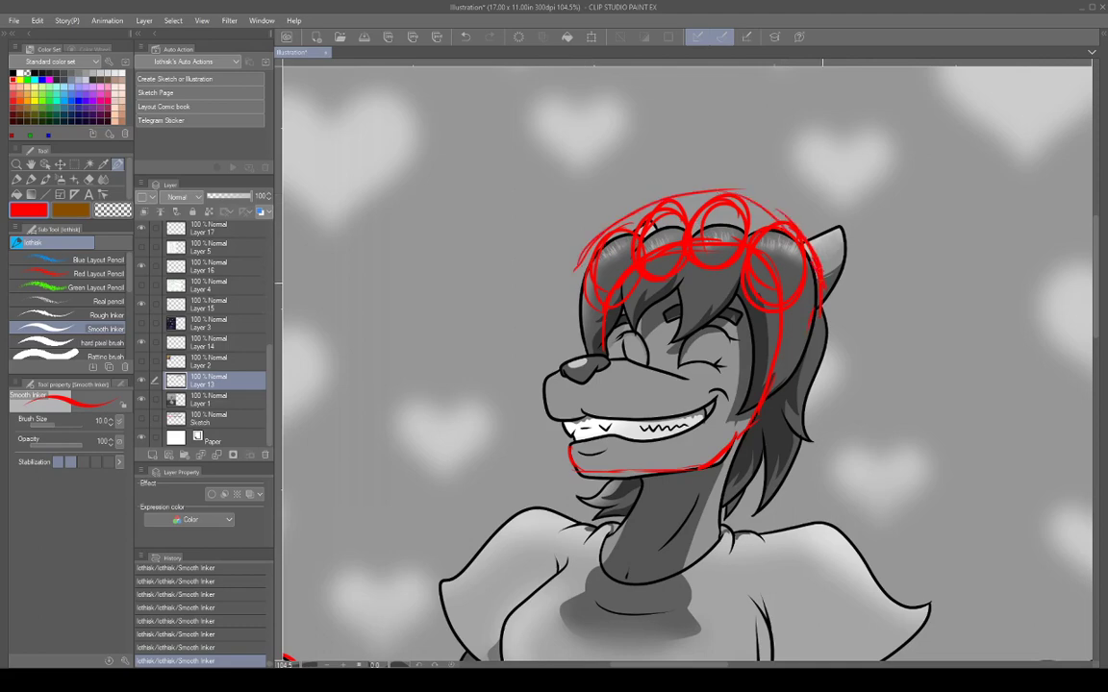
scroll(850, 346, down, 1)
scroll(772, 257, up, 1)
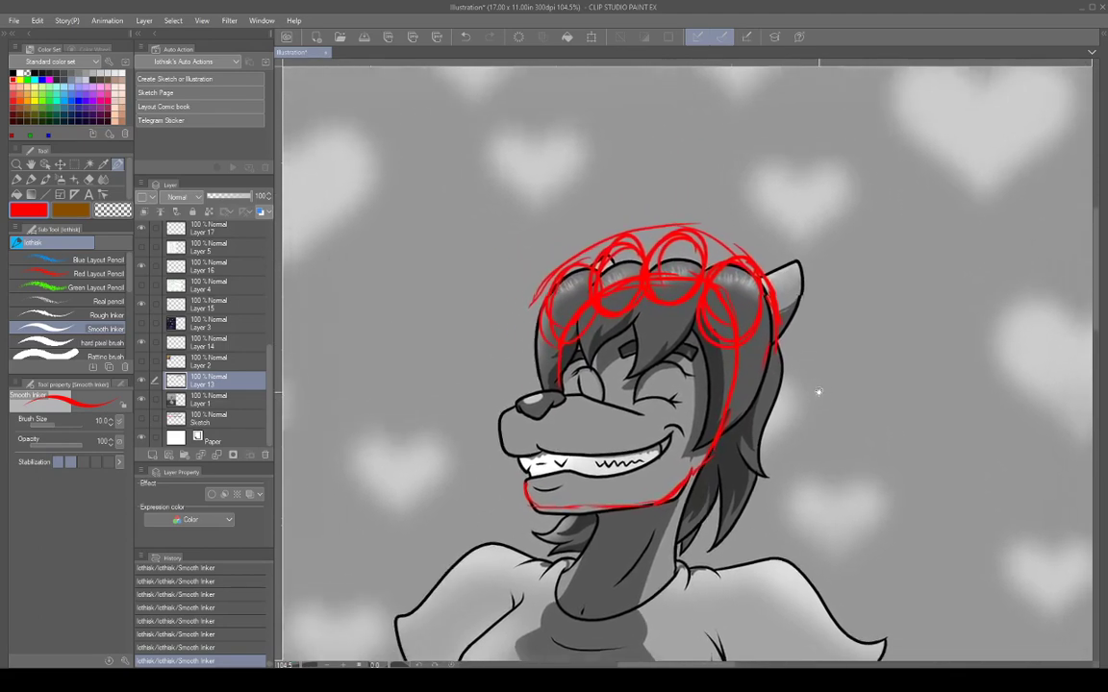
drag(819, 391, 825, 385)
mouse_move(769, 268)
mouse_down()
mouse_move(810, 251)
mouse_move(796, 330)
mouse_move(773, 344)
mouse_up()
drag(583, 242, 606, 227)
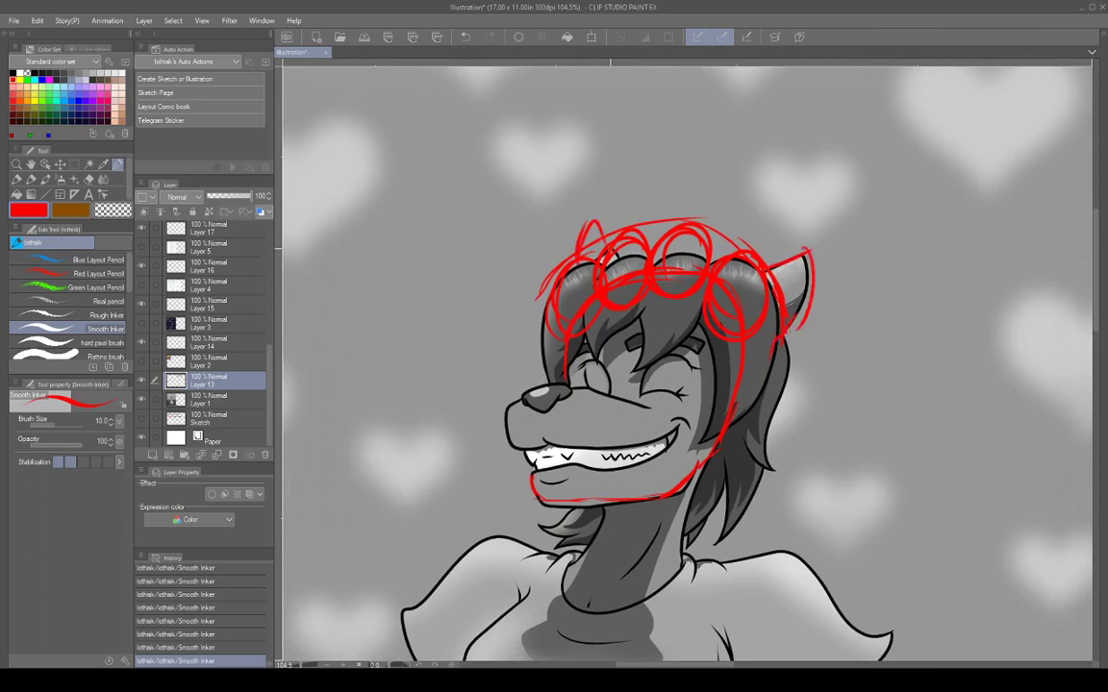
Trace both sides of the neck in red and draw a diagonal muscle line down its middle.
scroll(716, 376, down, 3)
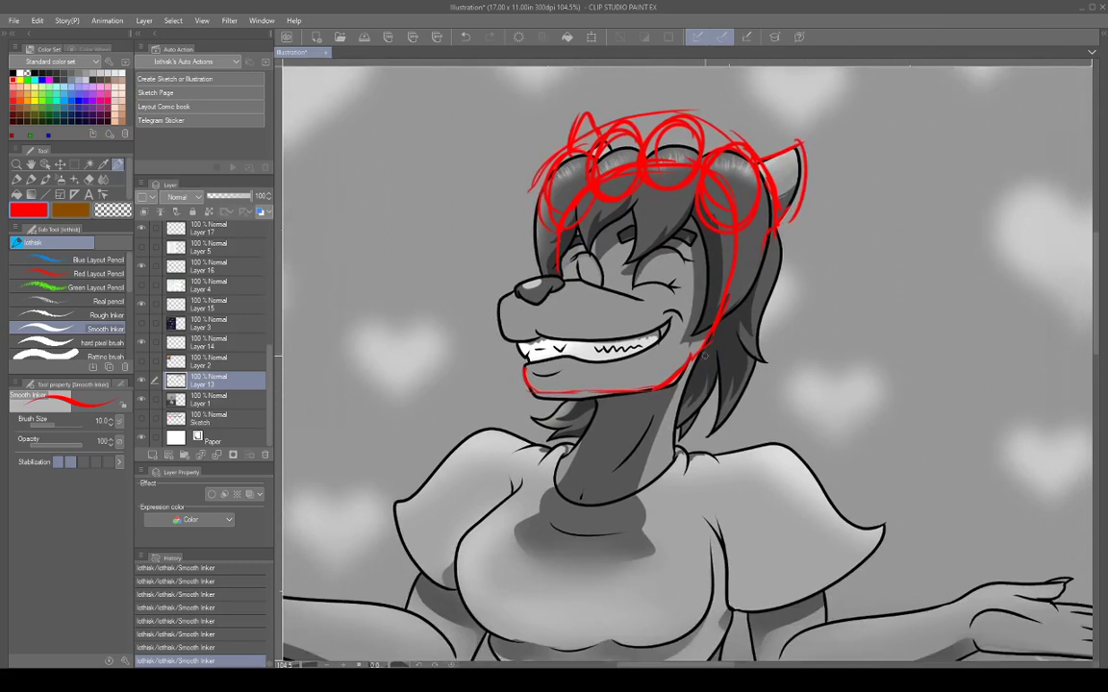
drag(694, 357, 675, 459)
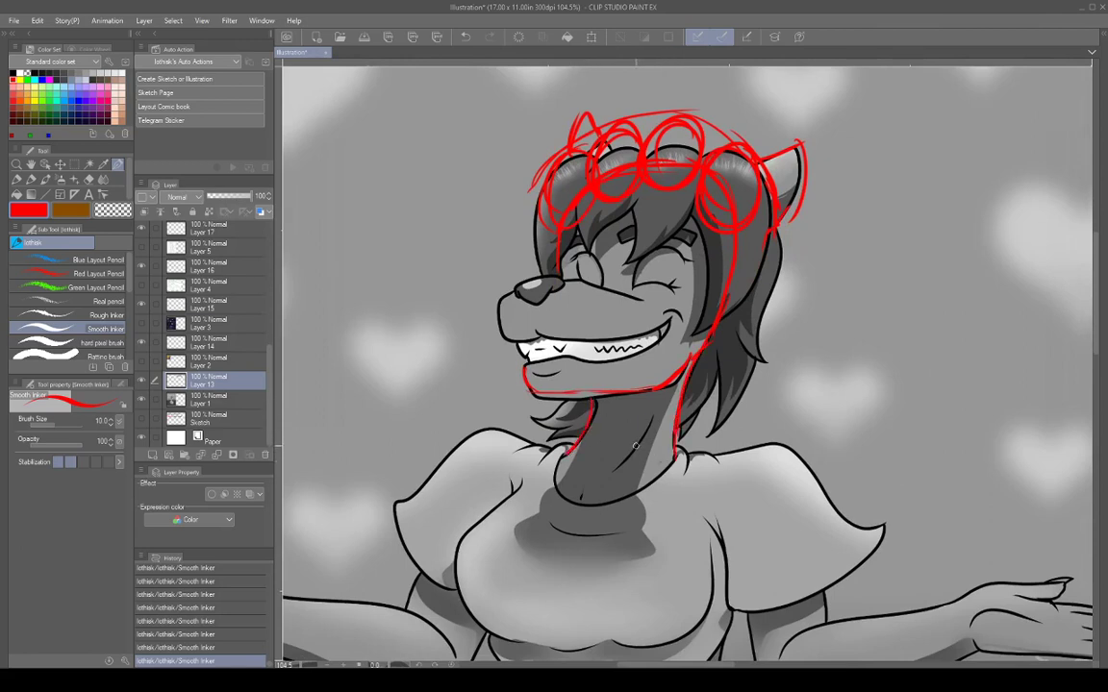
drag(655, 409, 606, 477)
drag(658, 509, 683, 329)
drag(703, 260, 669, 385)
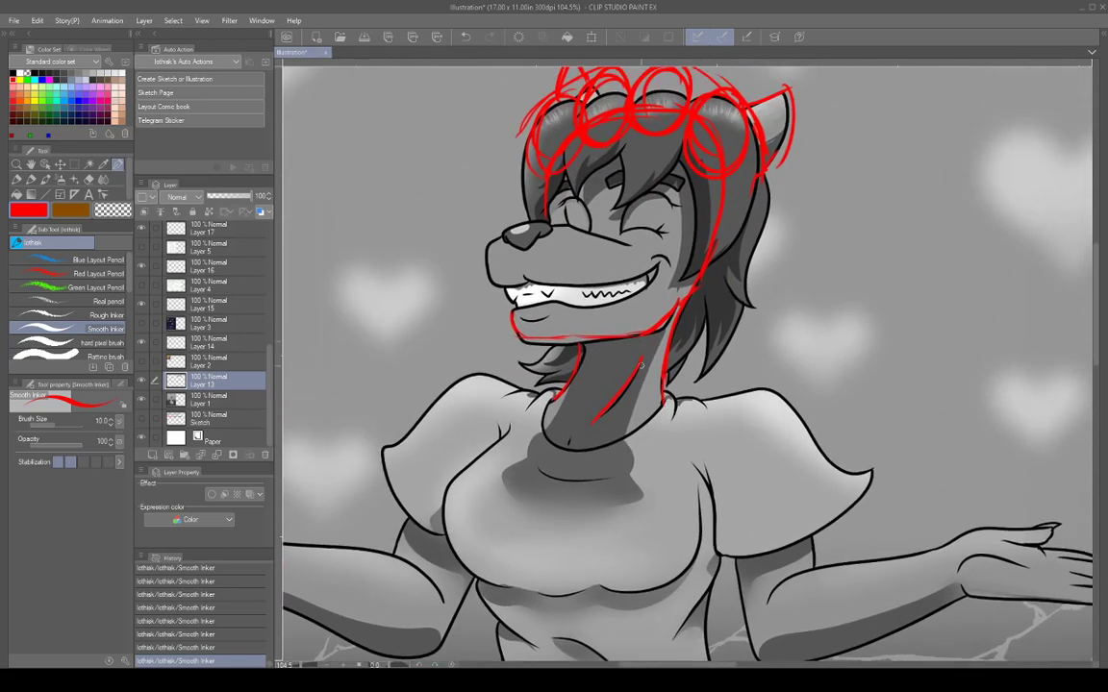
Mark the small pit at the base of the throat with a red dot, undoing the first attempts.
scroll(667, 382, down, 5)
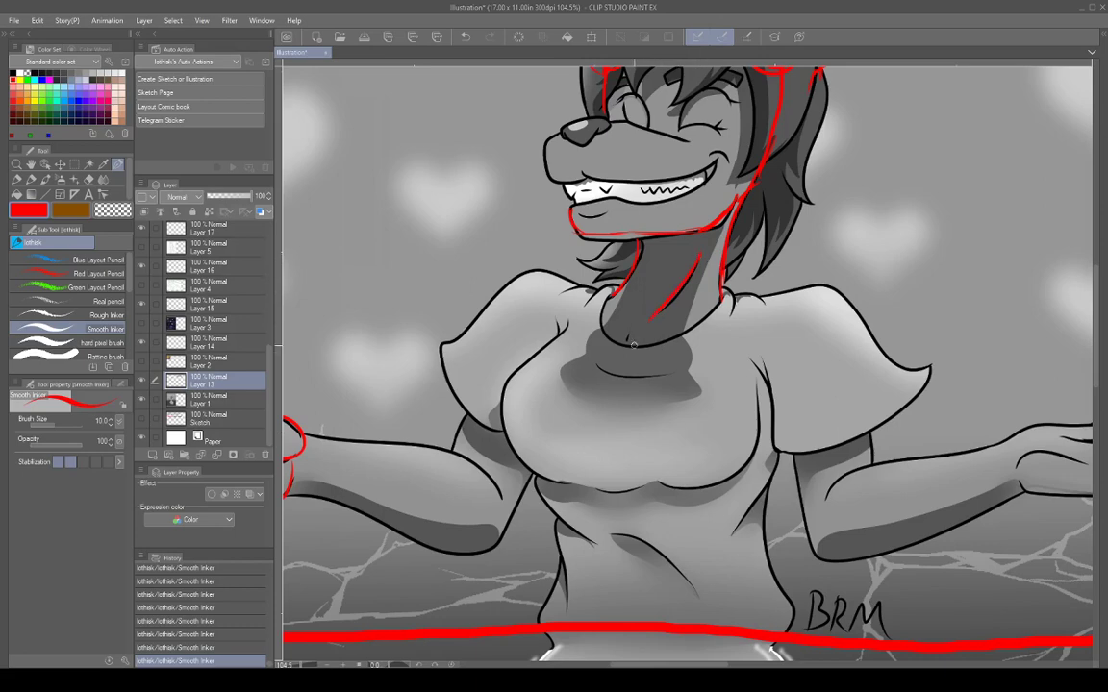
mouse_move(626, 327)
mouse_down()
mouse_move(632, 339)
mouse_move(679, 317)
mouse_move(705, 288)
mouse_up()
key(ctrl+z)
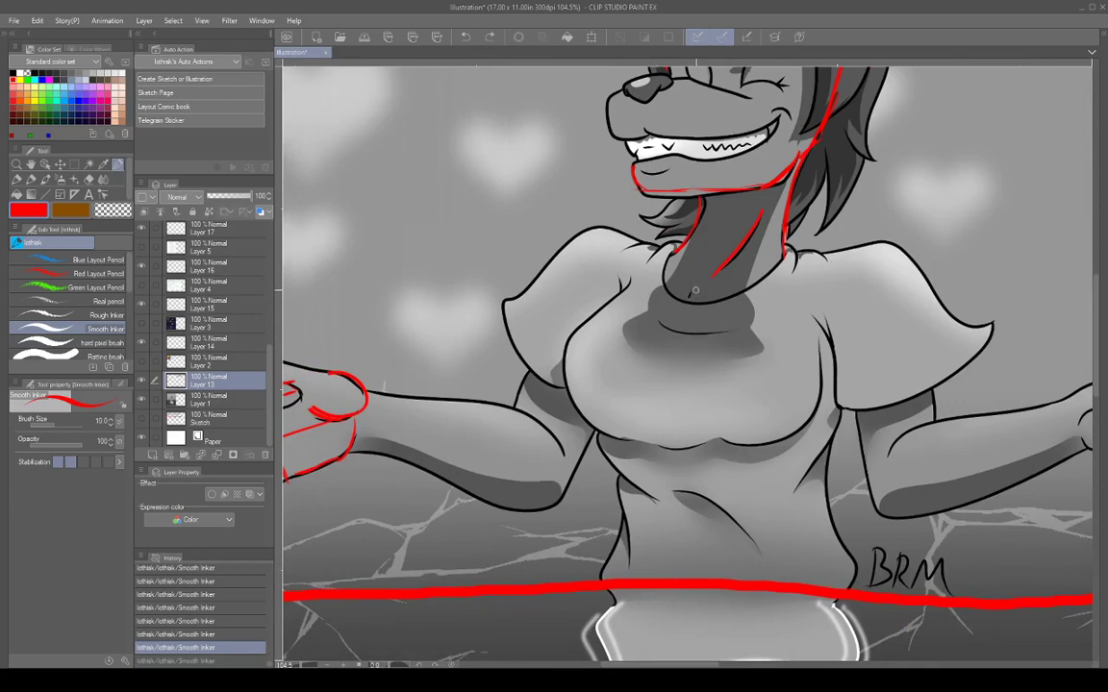
drag(688, 288, 694, 298)
key(ctrl+z)
click(688, 294)
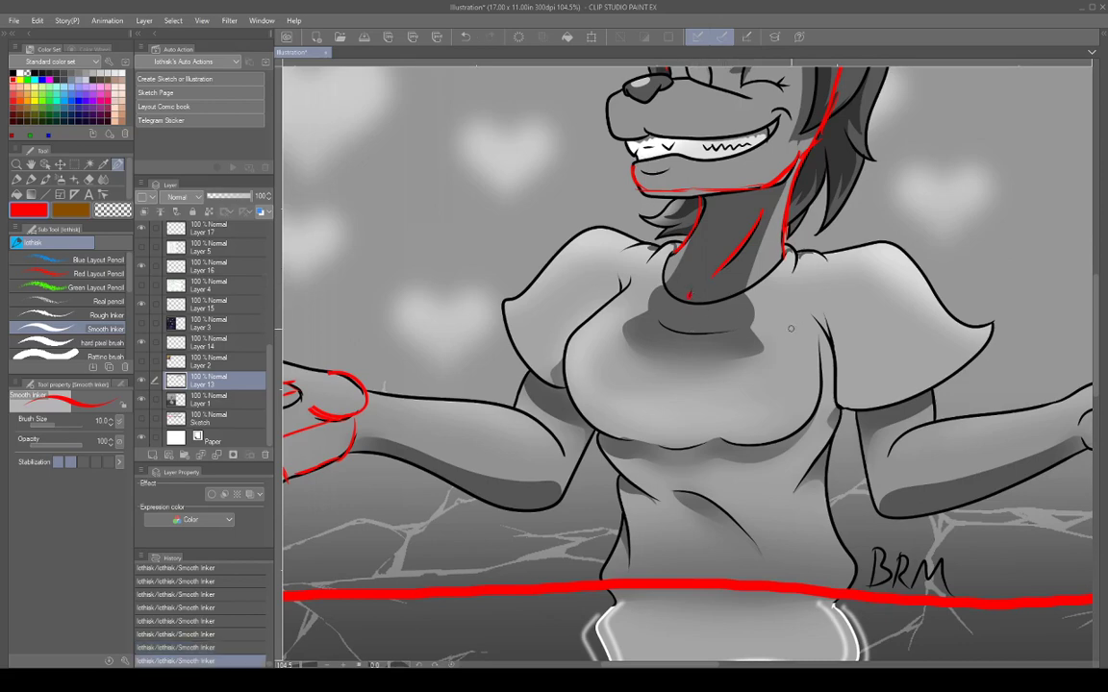
Draw red collarbones across the chest, circle a shoulder joint and the throat pit, and run lines down toward both upper arms.
mouse_move(709, 325)
mouse_down()
mouse_move(779, 312)
mouse_move(713, 324)
mouse_move(776, 311)
mouse_move(721, 330)
mouse_move(812, 306)
mouse_up()
drag(751, 323, 833, 294)
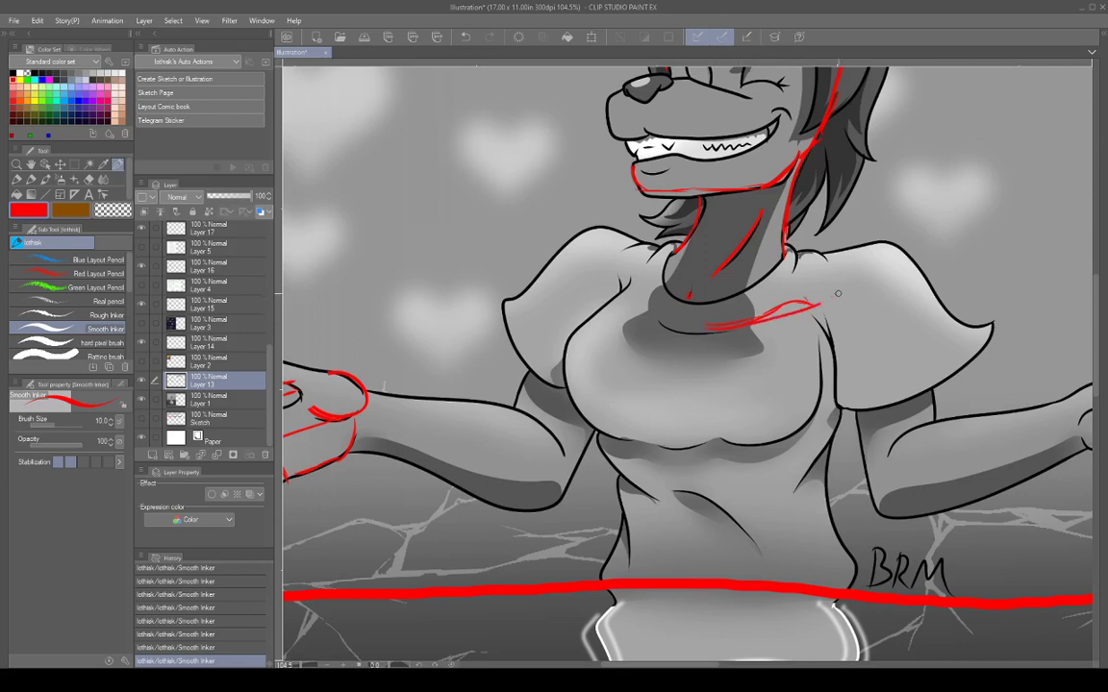
mouse_move(768, 312)
mouse_down()
mouse_move(843, 292)
mouse_move(863, 303)
mouse_move(707, 329)
mouse_move(643, 310)
mouse_move(616, 282)
mouse_up()
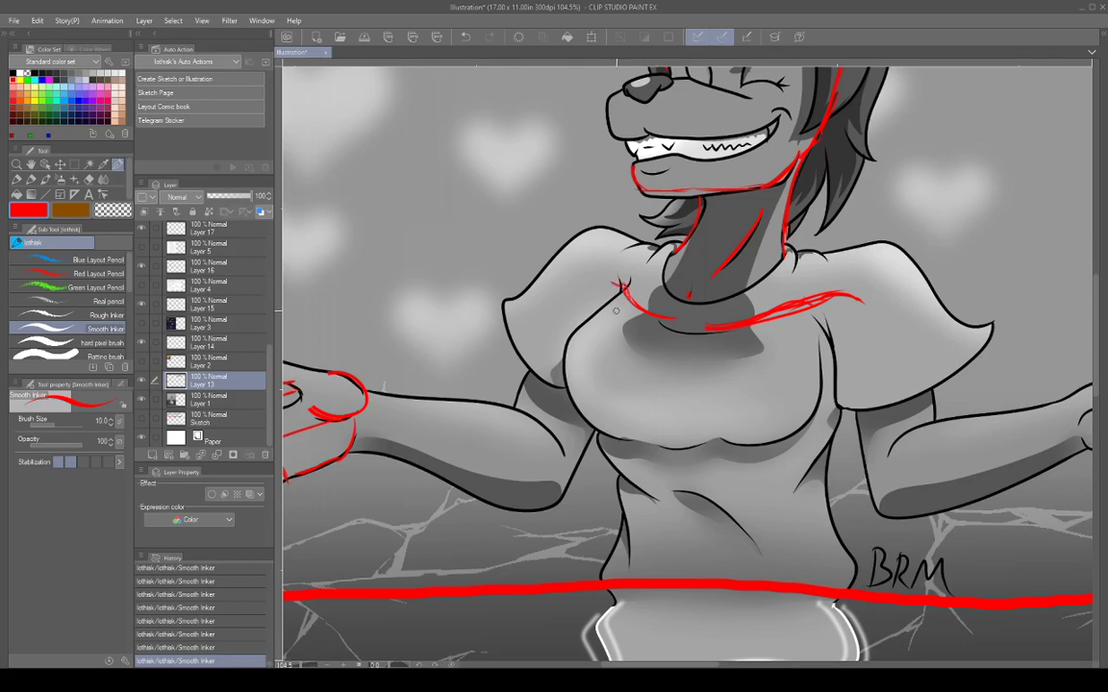
mouse_move(863, 300)
mouse_down()
mouse_move(887, 288)
mouse_move(883, 399)
mouse_up()
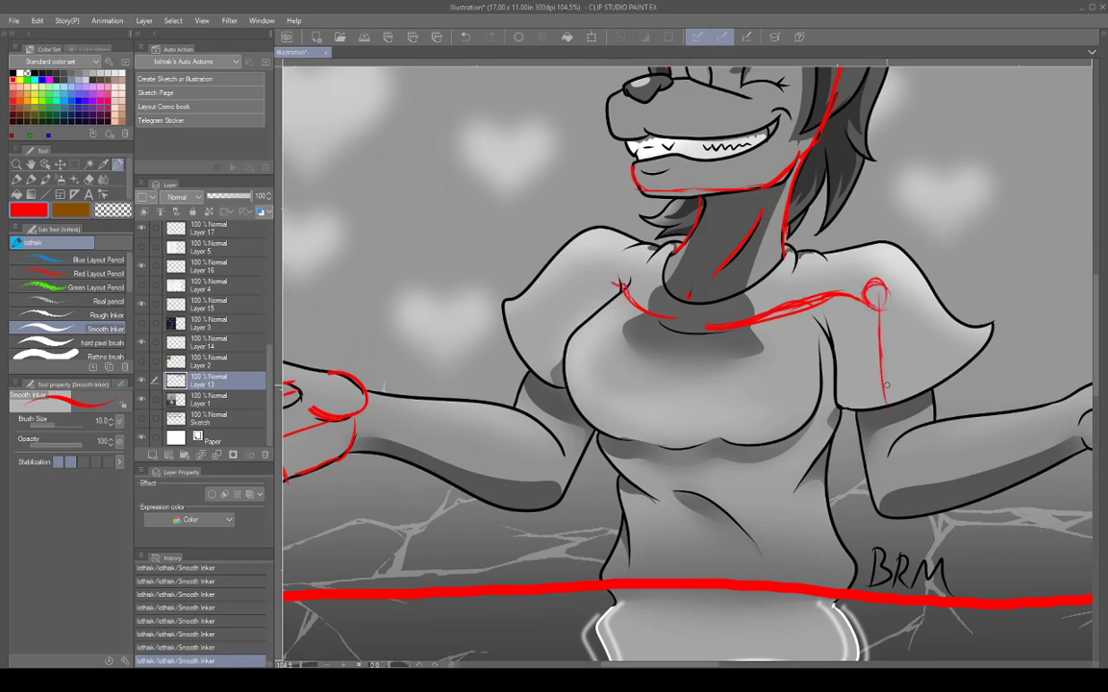
drag(623, 283, 568, 335)
drag(689, 315, 686, 316)
Erase the red circle between the collarbones and the diagonal muscle line on the neck.
scroll(863, 404, down, 4)
scroll(862, 404, up, 3)
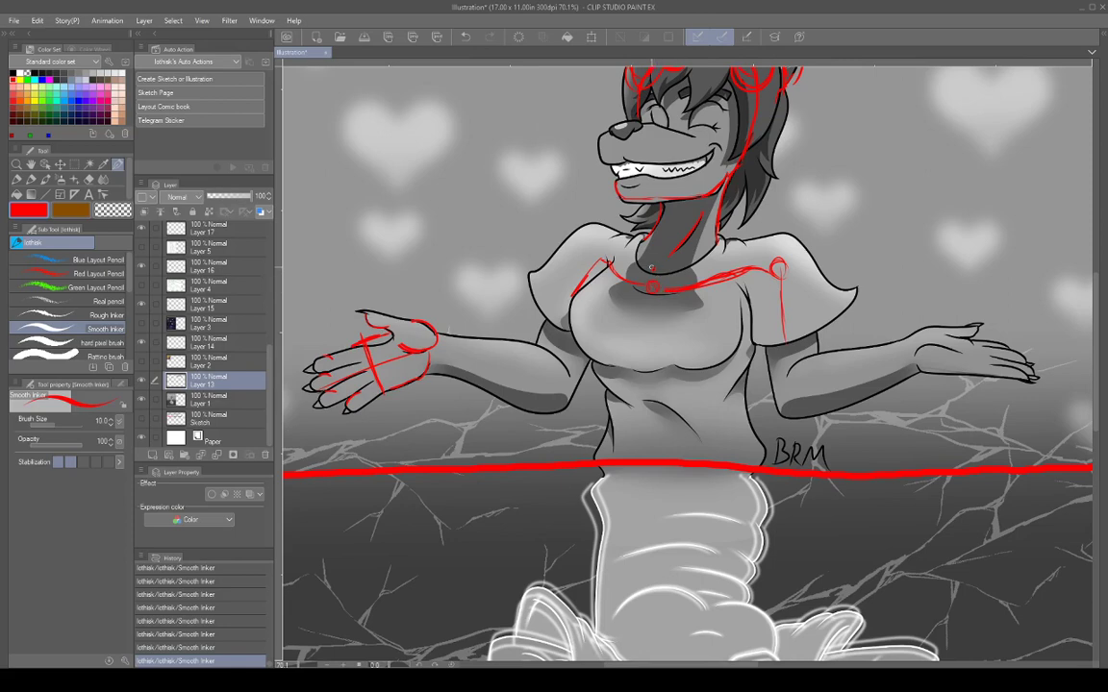
mouse_move(665, 292)
mouse_down()
mouse_move(639, 282)
mouse_move(650, 277)
mouse_up()
mouse_move(695, 214)
mouse_down()
mouse_move(673, 252)
mouse_move(681, 246)
mouse_up()
Sketch a red neck diagram in the background beside the character, with a V of muscle lines between two outer neck lines.
mouse_move(981, 266)
mouse_down()
mouse_move(856, 314)
mouse_move(759, 341)
mouse_up()
drag(712, 288, 737, 310)
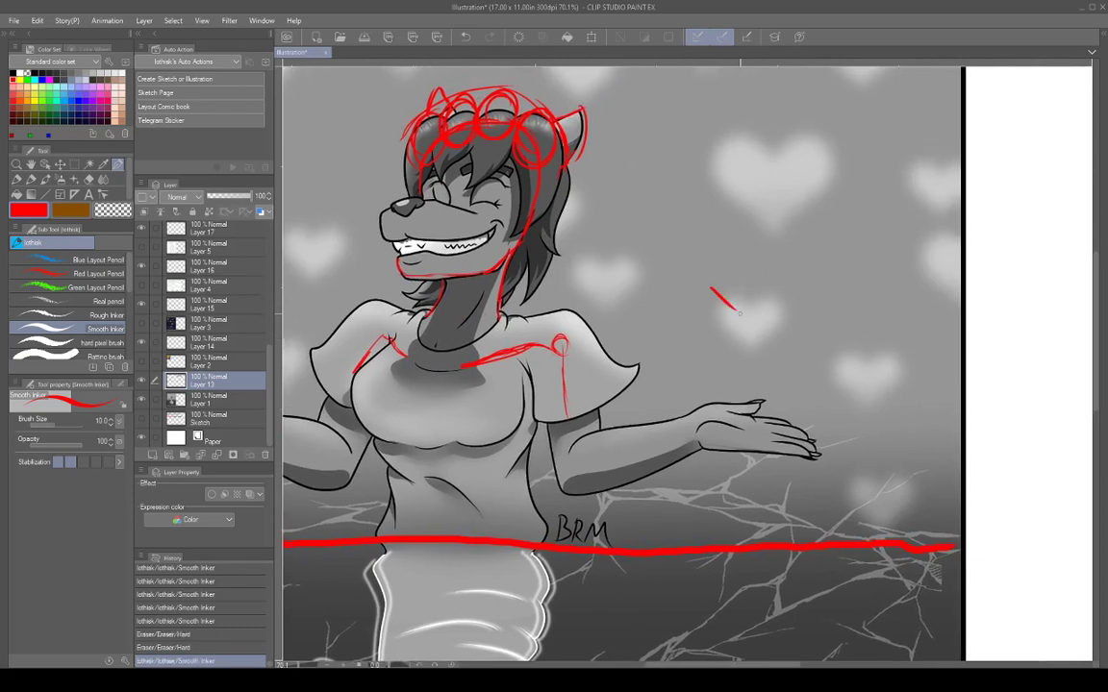
key(ctrl+z)
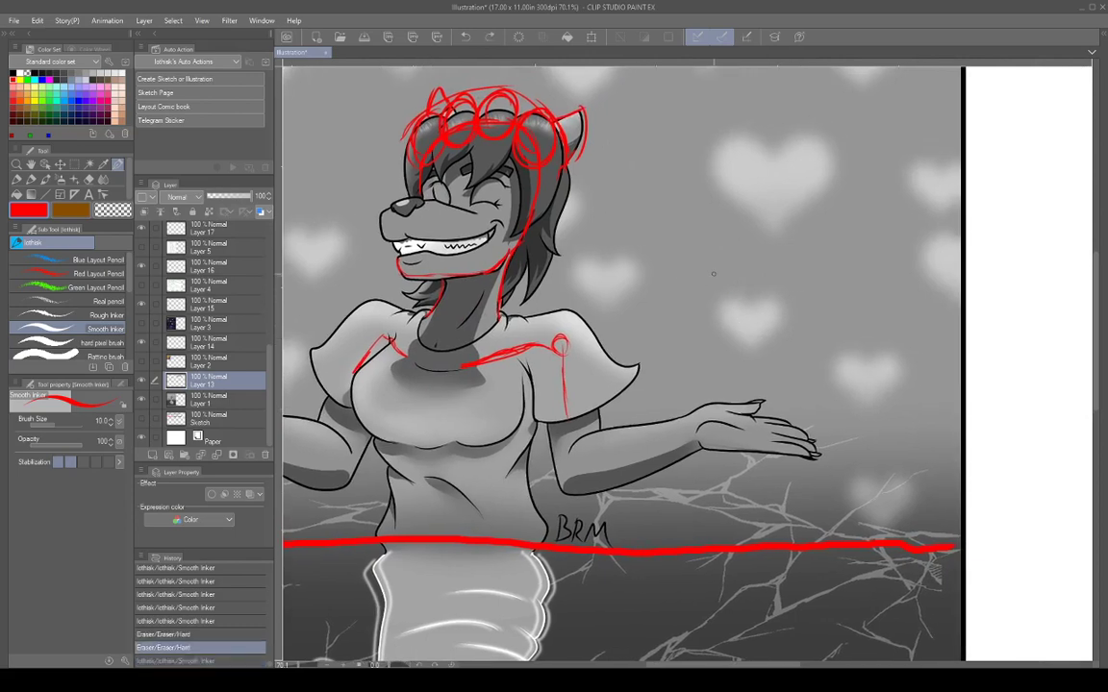
drag(719, 267, 742, 310)
drag(760, 268, 742, 309)
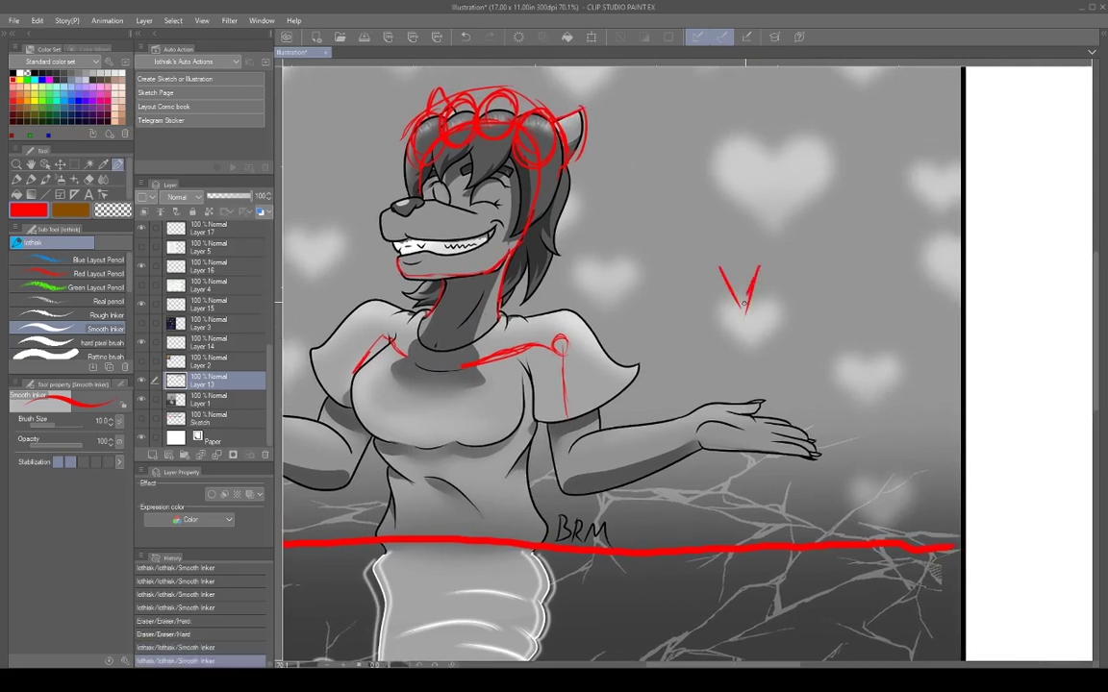
mouse_move(710, 258)
mouse_down()
mouse_move(707, 301)
mouse_move(693, 310)
mouse_up()
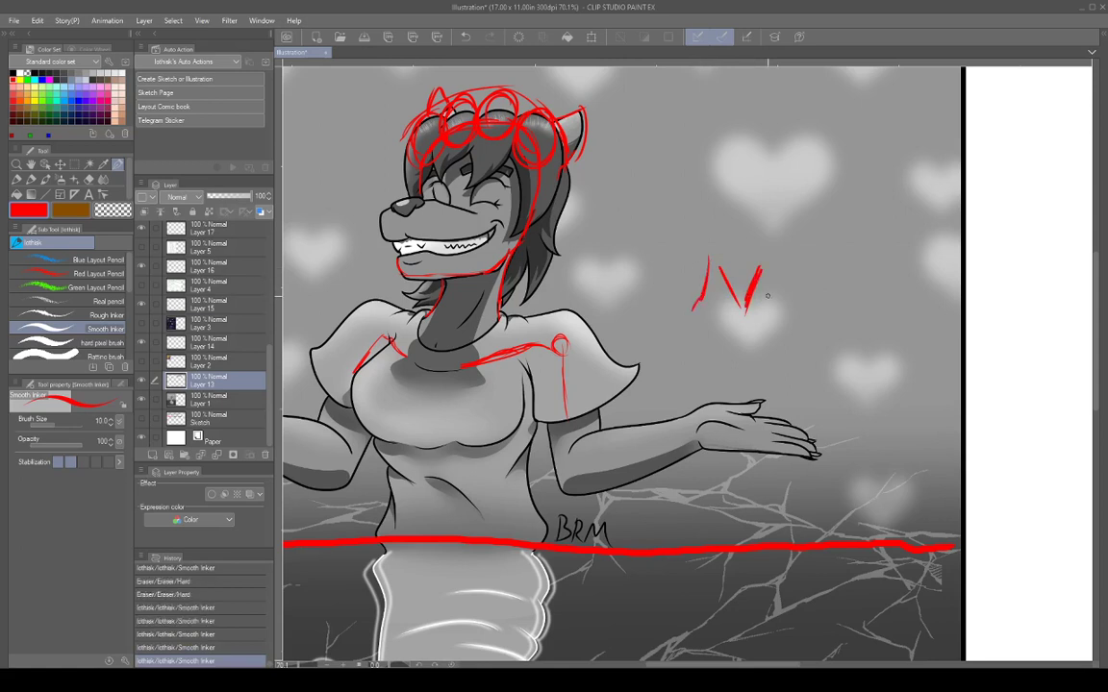
drag(772, 250, 771, 299)
drag(711, 256, 743, 306)
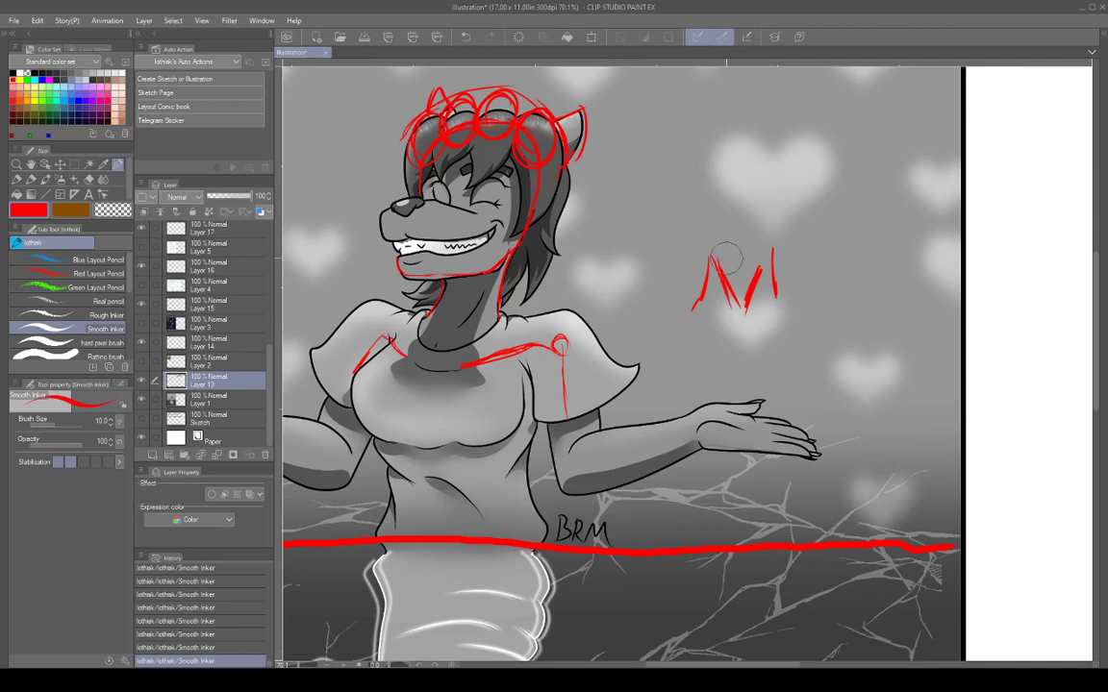
Erase and redraw the V-shaped muscle lines in the neck diagram, adding a small curved throat notch beneath them.
mouse_move(719, 262)
mouse_down()
mouse_move(740, 308)
mouse_move(753, 282)
mouse_move(758, 311)
mouse_up()
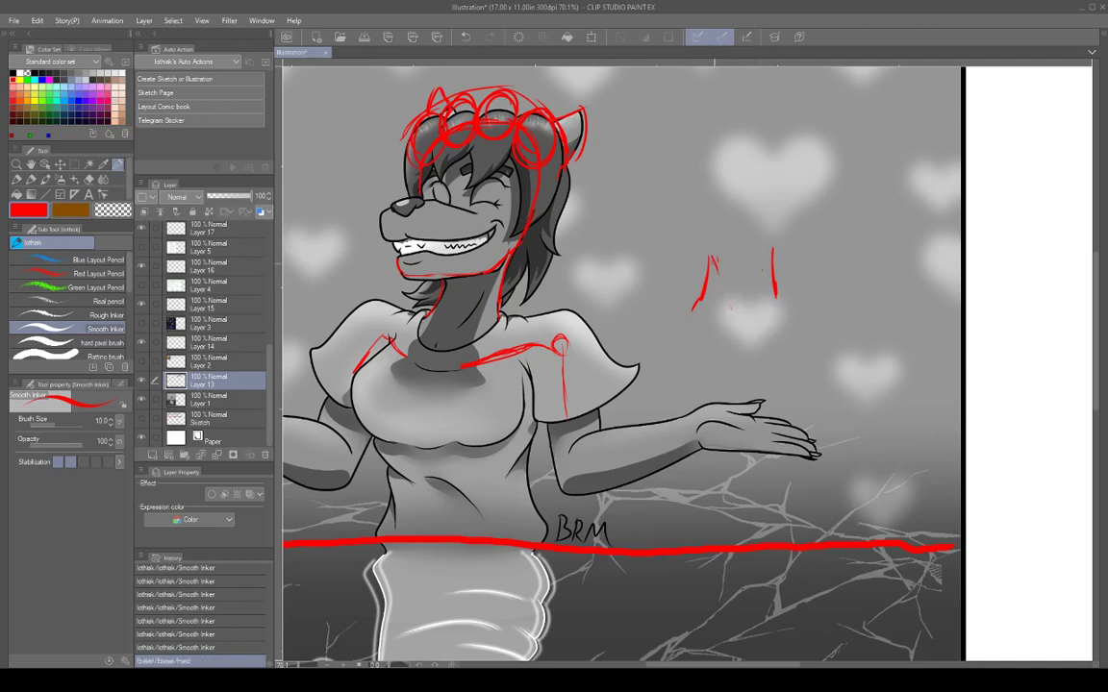
mouse_move(713, 255)
mouse_down()
mouse_move(739, 306)
mouse_move(761, 258)
mouse_move(738, 311)
mouse_move(746, 324)
mouse_up()
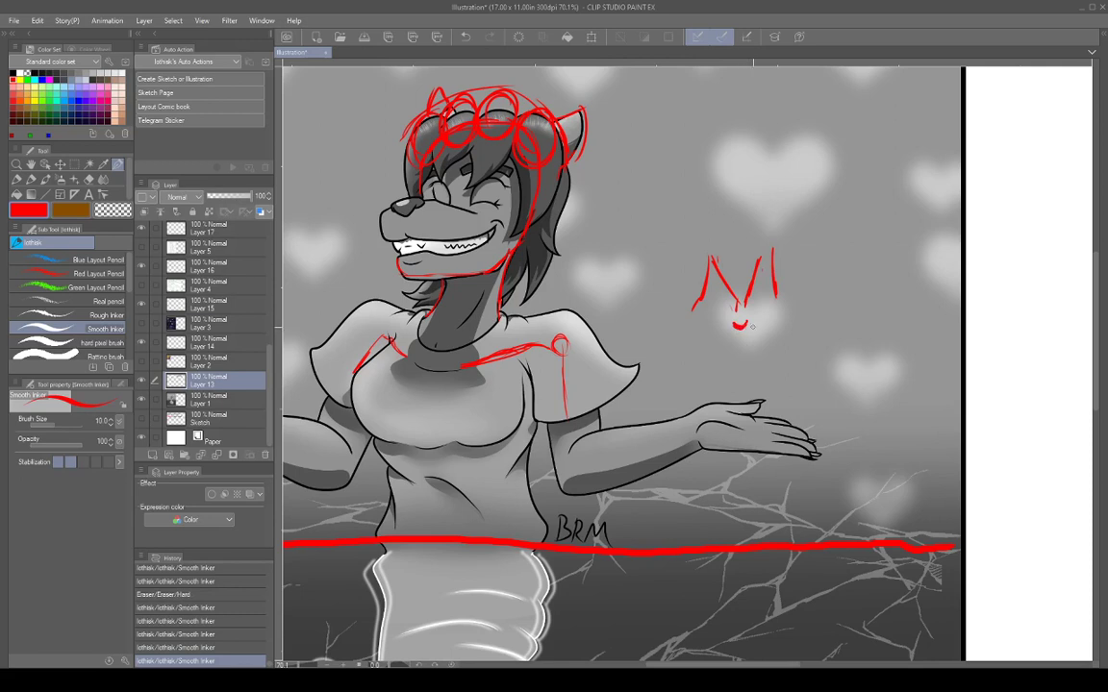
mouse_move(741, 327)
mouse_down()
mouse_move(757, 274)
mouse_move(729, 308)
mouse_up()
key(p)
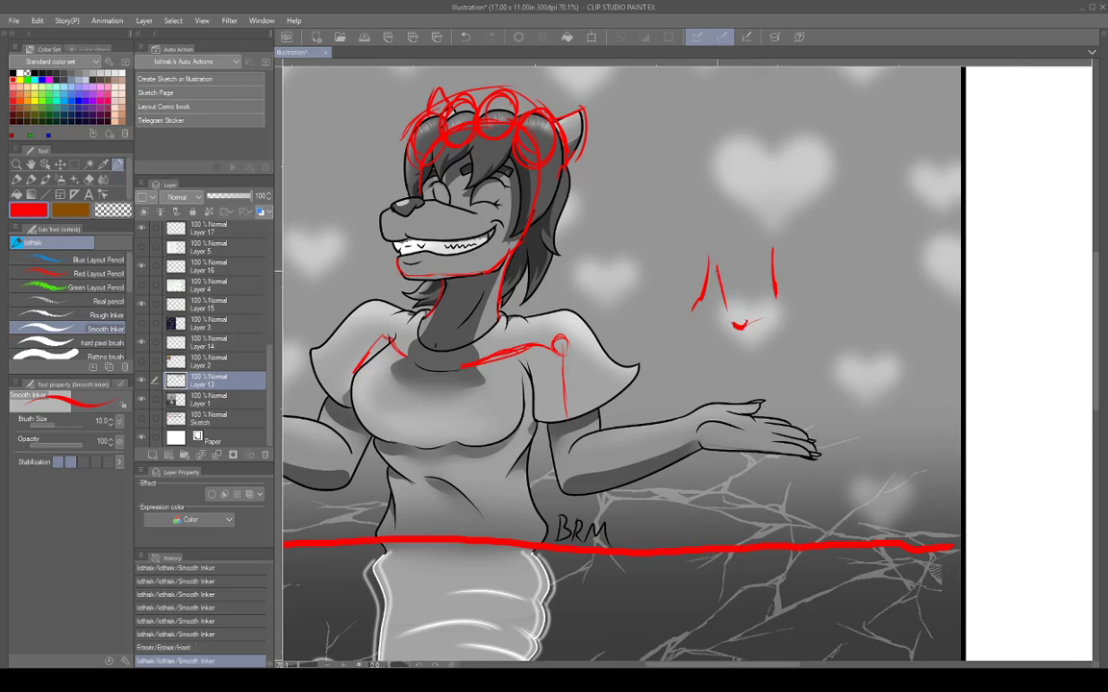
drag(755, 260, 748, 304)
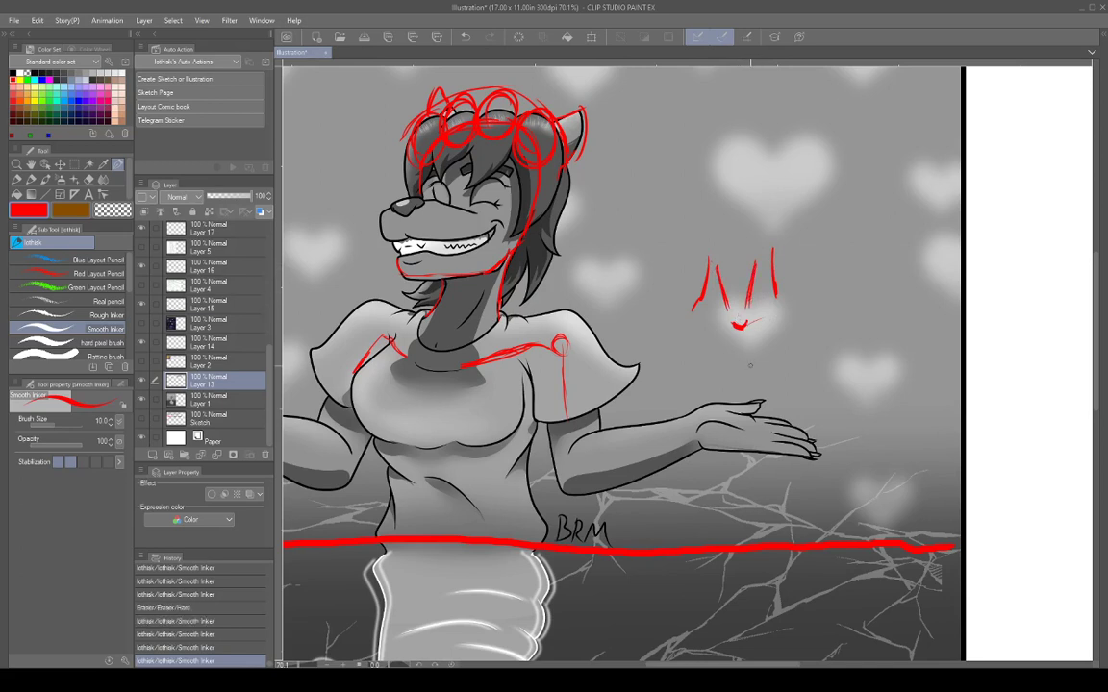
Sketch thick, wavy collarbones outward from both sides of the diagram's notch, with a short hooked line hanging below the centre.
drag(751, 324, 820, 298)
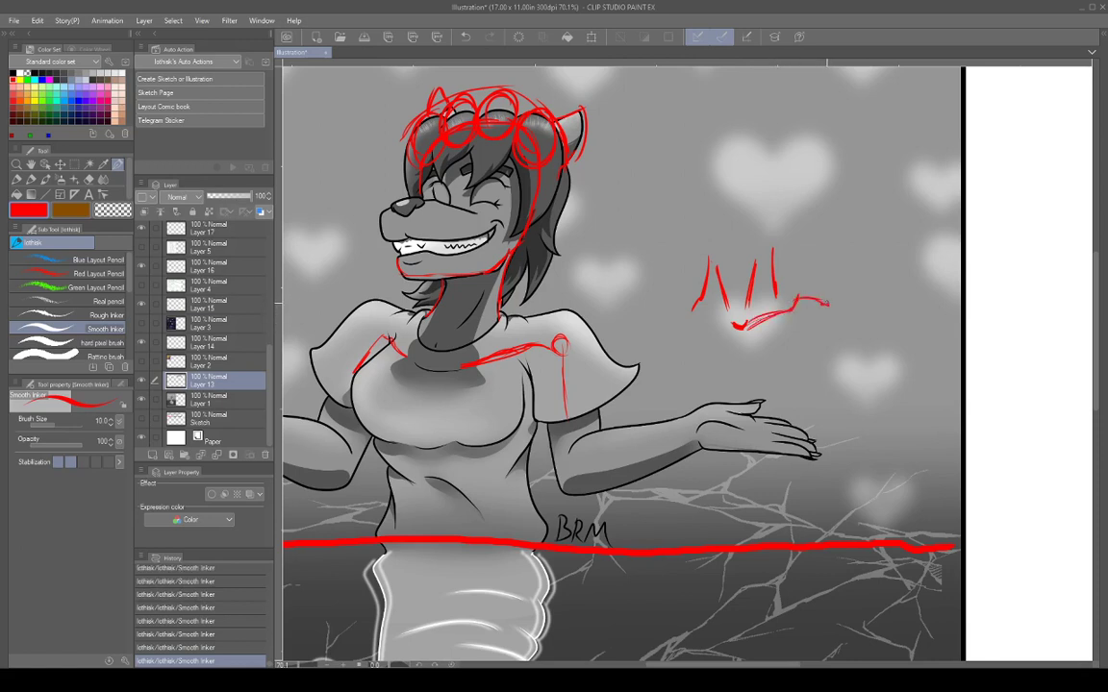
mouse_move(730, 325)
mouse_down()
mouse_move(699, 318)
mouse_move(735, 328)
mouse_up()
mouse_move(716, 323)
mouse_down()
mouse_move(739, 330)
mouse_move(818, 300)
mouse_up()
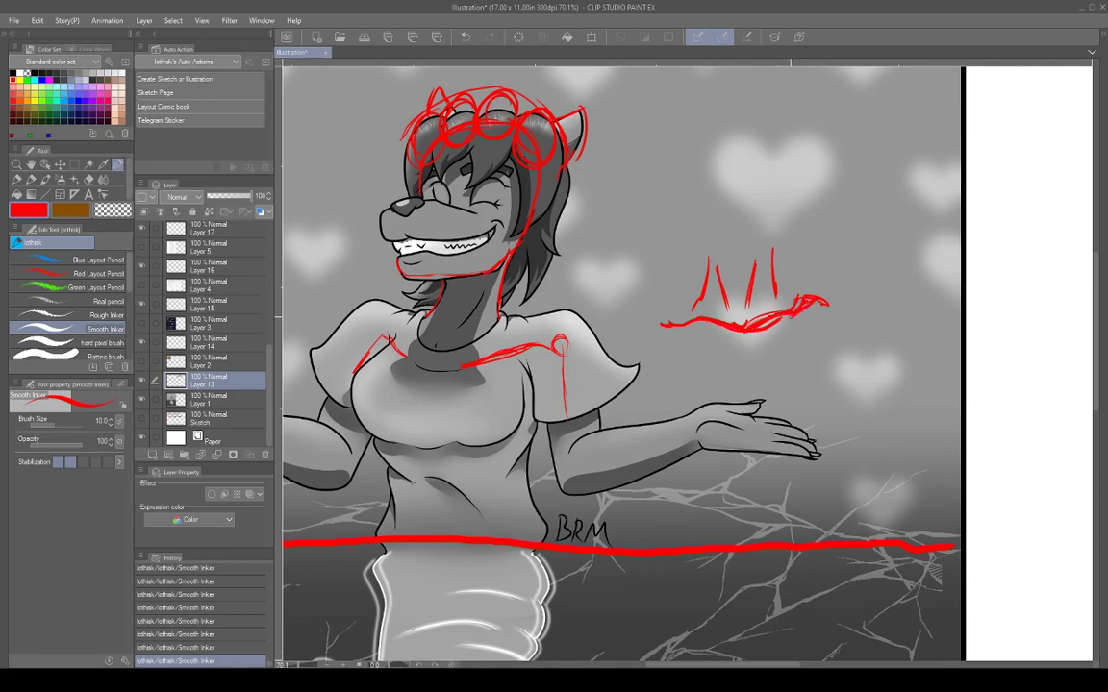
mouse_move(746, 333)
mouse_down()
mouse_move(742, 364)
mouse_move(731, 331)
mouse_move(661, 322)
mouse_up()
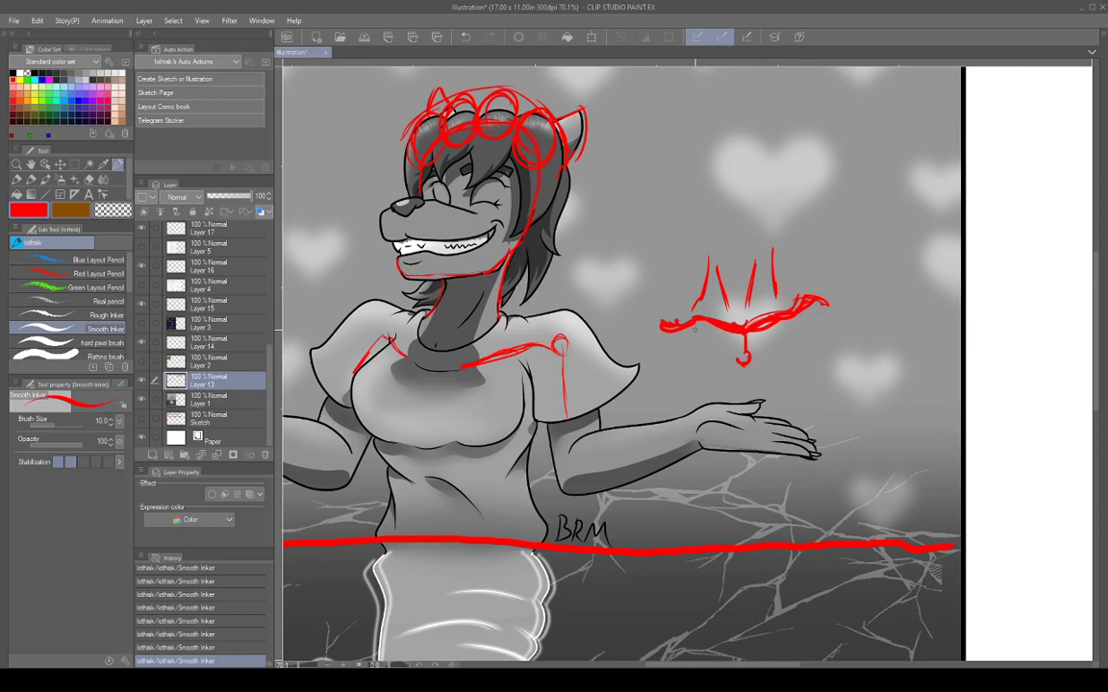
Replace the hook with three red lines fanning down from the notch, and add curved strokes below one end of the collarbones.
drag(755, 358, 738, 357)
click(731, 339)
drag(738, 335, 699, 382)
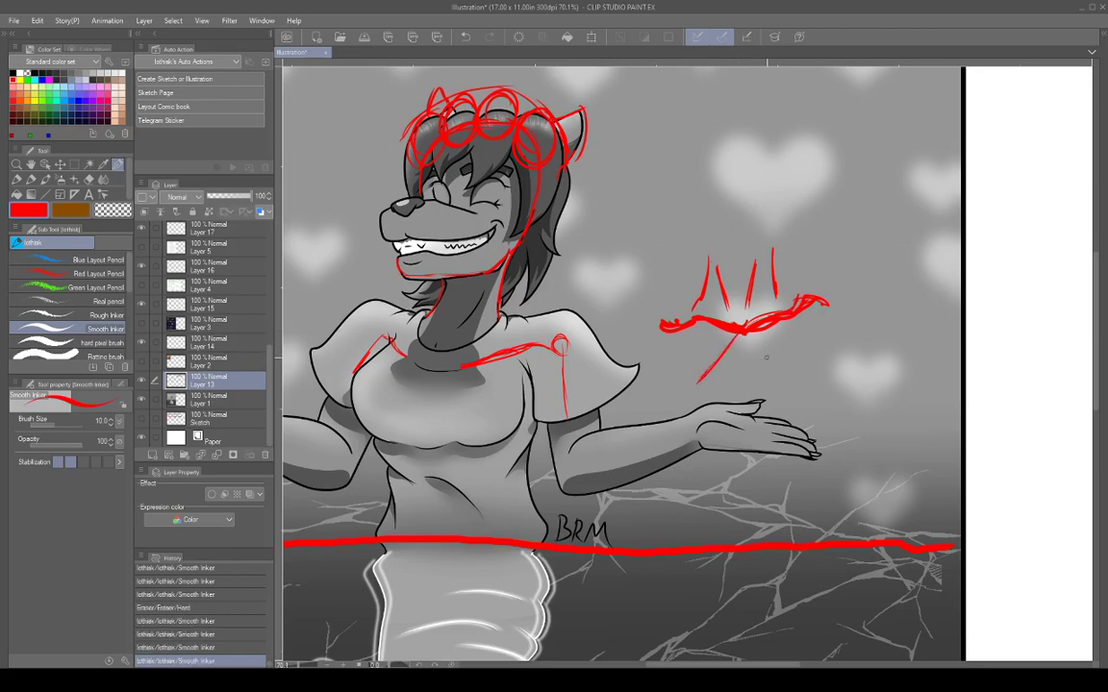
drag(731, 327, 786, 383)
click(751, 348)
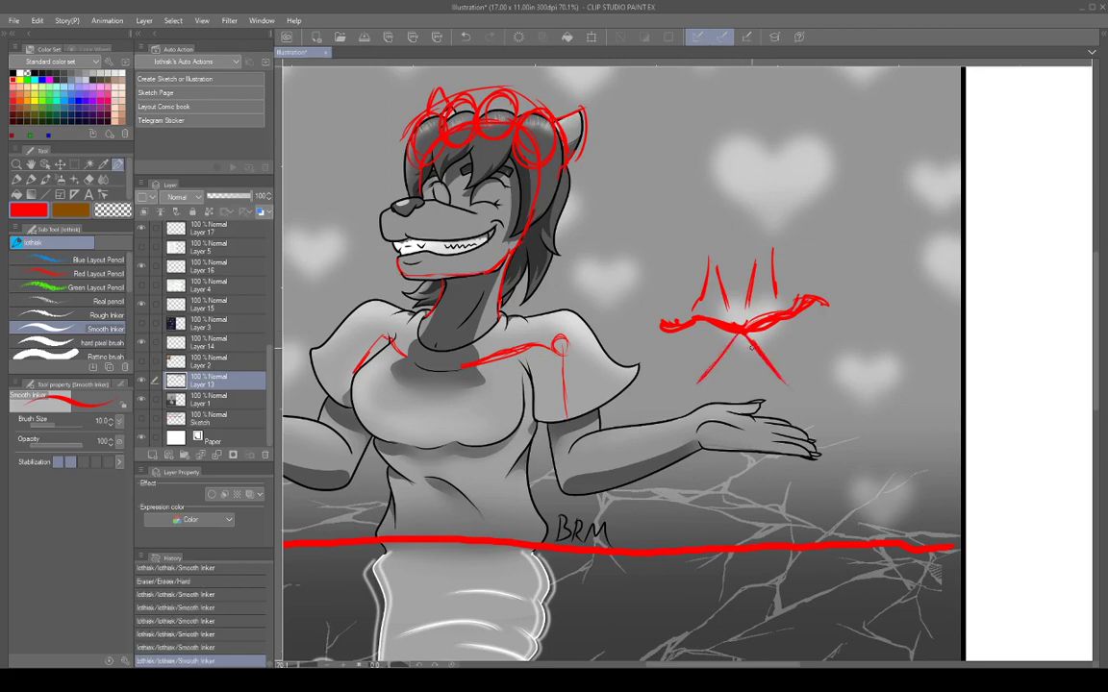
drag(733, 341, 699, 385)
drag(744, 335, 745, 407)
mouse_move(676, 336)
mouse_down()
mouse_move(653, 381)
mouse_move(652, 359)
mouse_move(642, 381)
mouse_up()
mouse_move(672, 335)
mouse_down()
mouse_move(659, 354)
mouse_move(659, 415)
mouse_move(684, 438)
mouse_up()
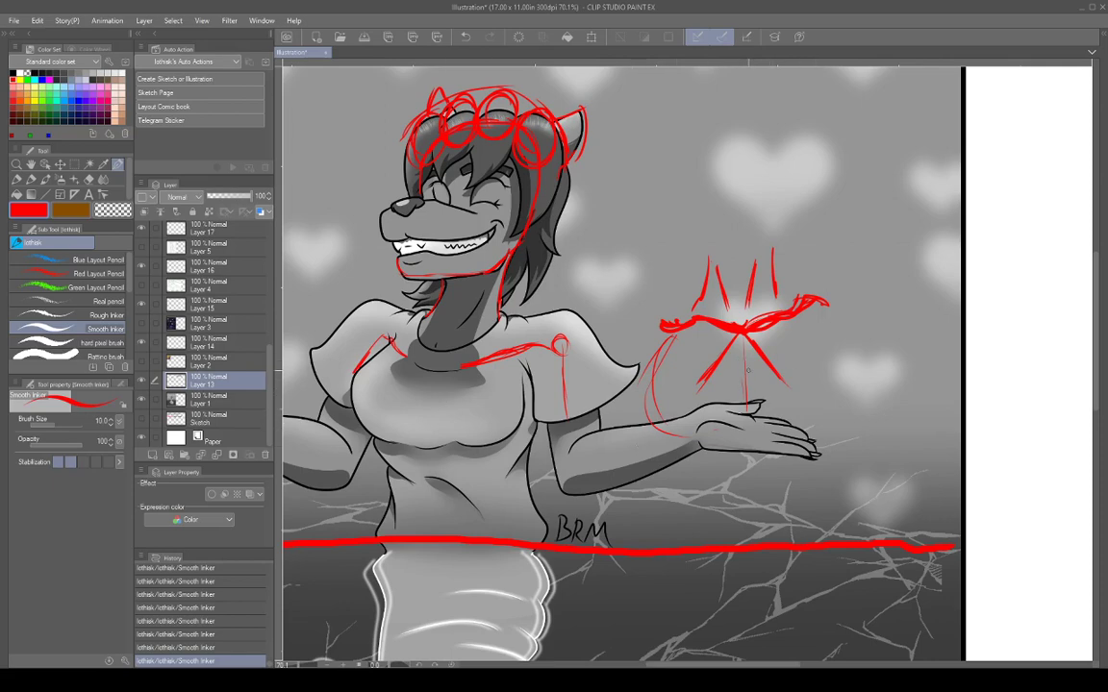
Erase the entire red neck and collarbone diagram from the background.
mouse_move(675, 356)
mouse_down()
mouse_move(640, 386)
mouse_move(663, 355)
mouse_move(654, 413)
mouse_move(710, 436)
mouse_up()
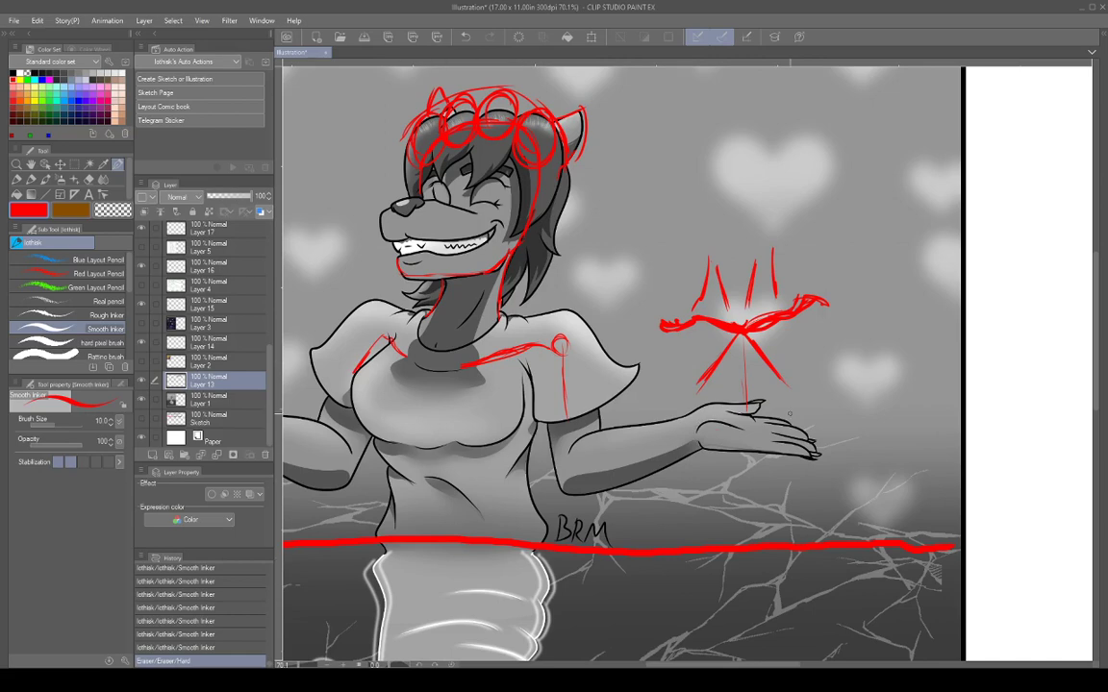
mouse_move(789, 413)
mouse_down()
mouse_move(731, 327)
mouse_move(791, 306)
mouse_move(788, 267)
mouse_move(709, 271)
mouse_move(747, 287)
mouse_up()
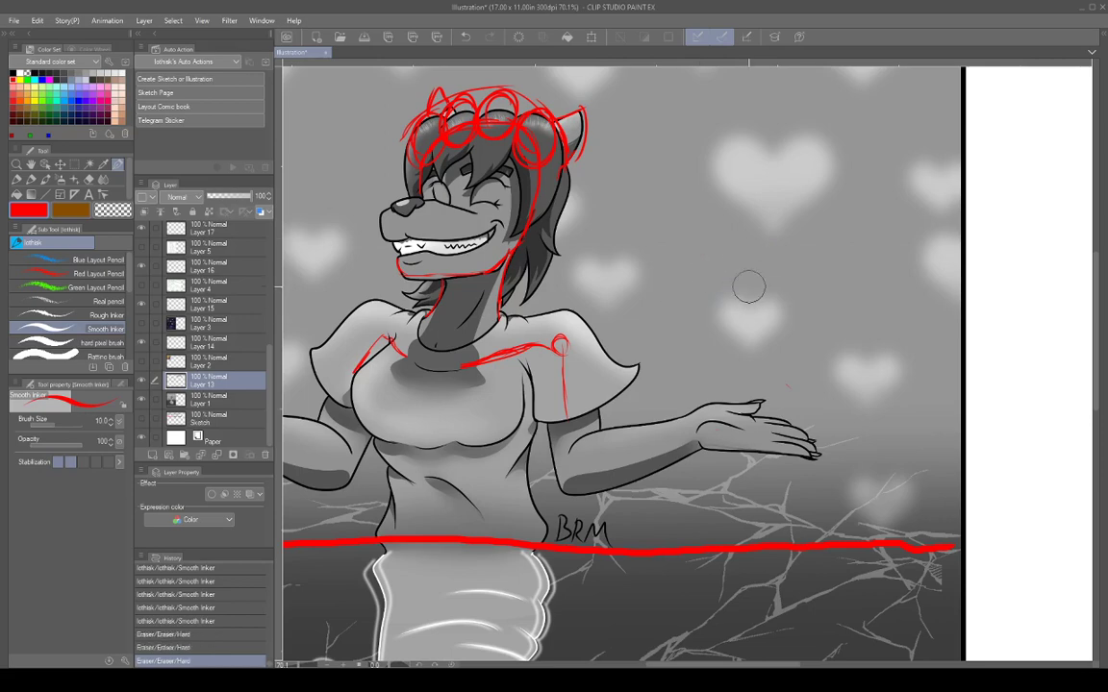
drag(772, 393, 809, 379)
Turn the canvas upside down and examine the white-outlined lower figure's pose, face and torso.
drag(741, 463, 867, 225)
drag(846, 379, 875, 196)
mouse_move(917, 344)
mouse_down()
mouse_move(898, 374)
mouse_move(918, 407)
mouse_move(890, 371)
mouse_move(940, 331)
mouse_move(947, 272)
mouse_move(932, 268)
mouse_move(928, 529)
mouse_move(922, 321)
mouse_move(935, 377)
mouse_up()
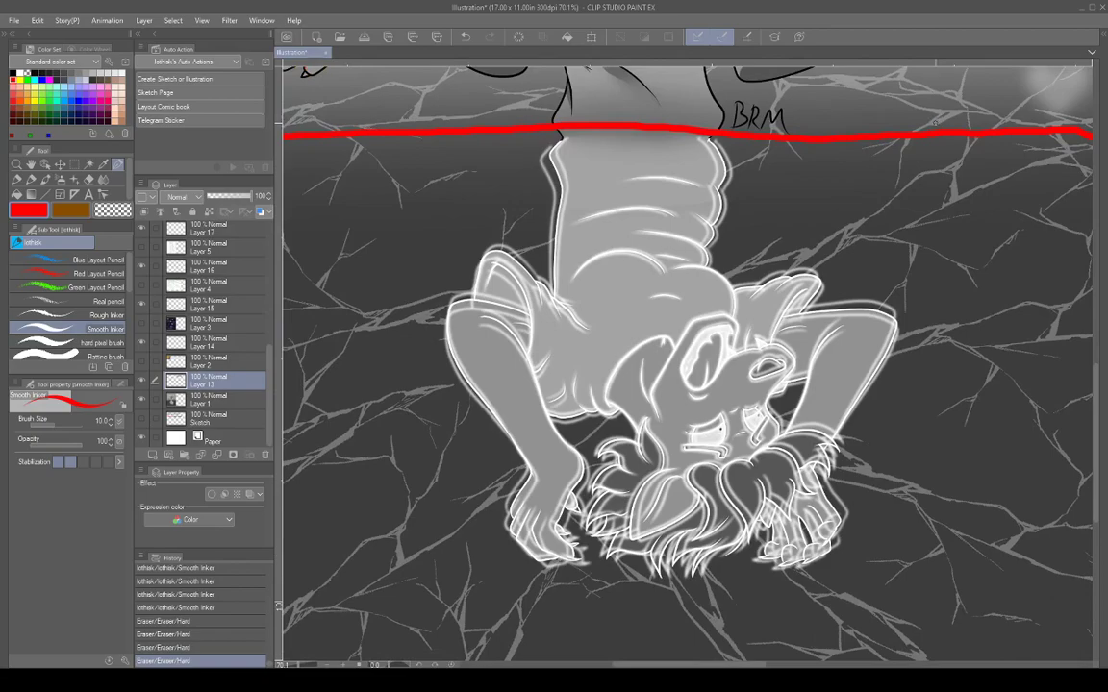
mouse_move(933, 123)
mouse_down()
mouse_move(950, 149)
mouse_move(939, 500)
mouse_move(501, 512)
mouse_move(512, 520)
mouse_up()
drag(953, 406, 883, 431)
scroll(883, 432, up, 9)
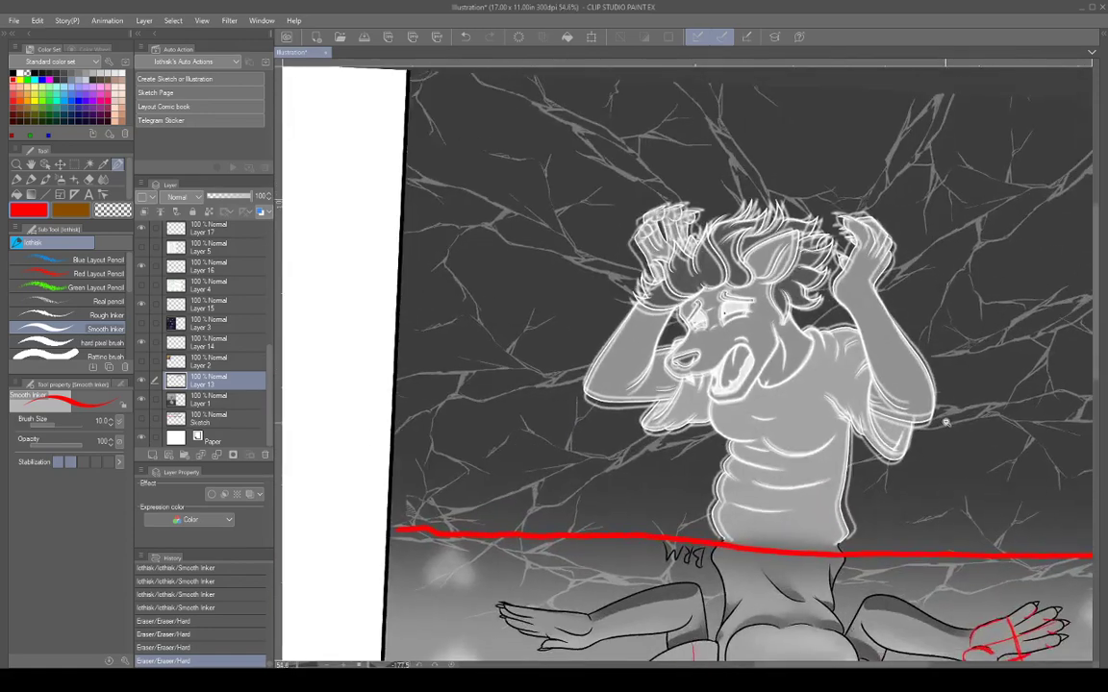
mouse_move(933, 385)
mouse_down()
mouse_move(935, 399)
mouse_move(935, 389)
mouse_move(862, 425)
mouse_move(923, 418)
mouse_move(870, 430)
mouse_move(821, 379)
mouse_move(837, 398)
mouse_up()
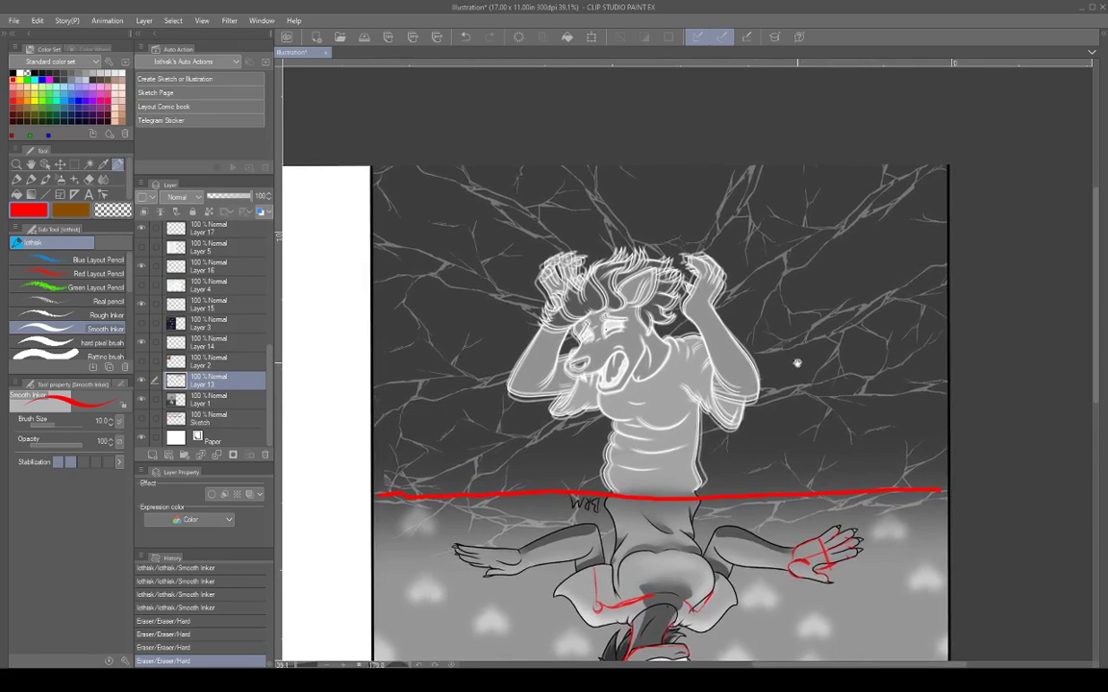
drag(773, 353, 778, 496)
scroll(779, 496, up, 5)
scroll(810, 497, down, 5)
scroll(826, 450, up, 3)
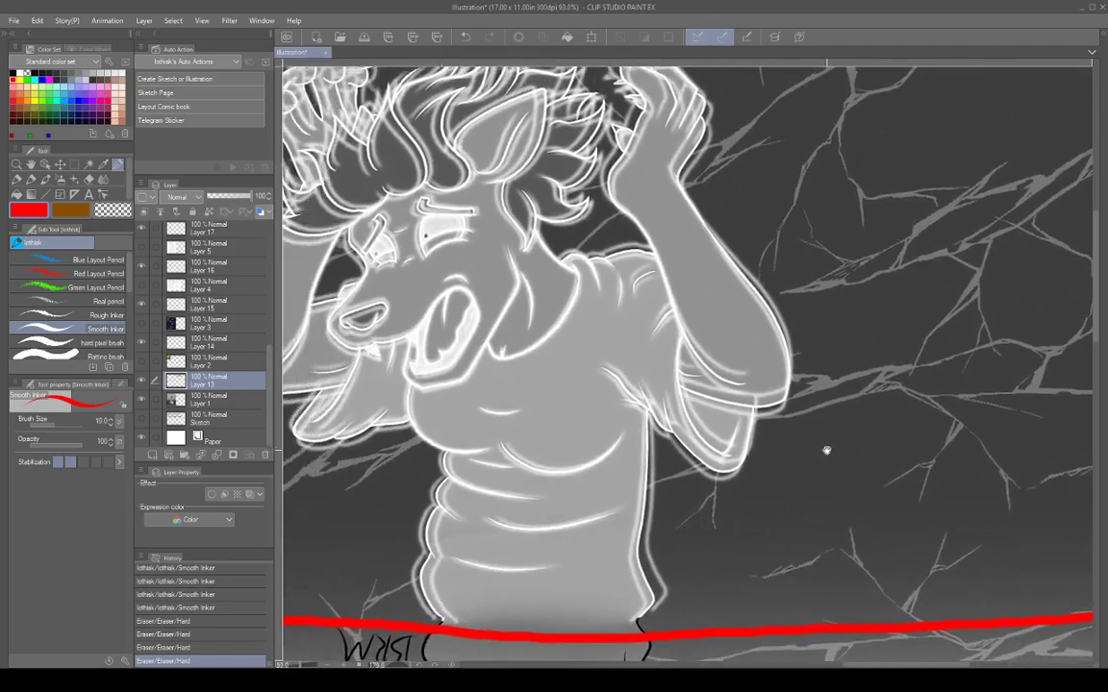
scroll(937, 495, down, 5)
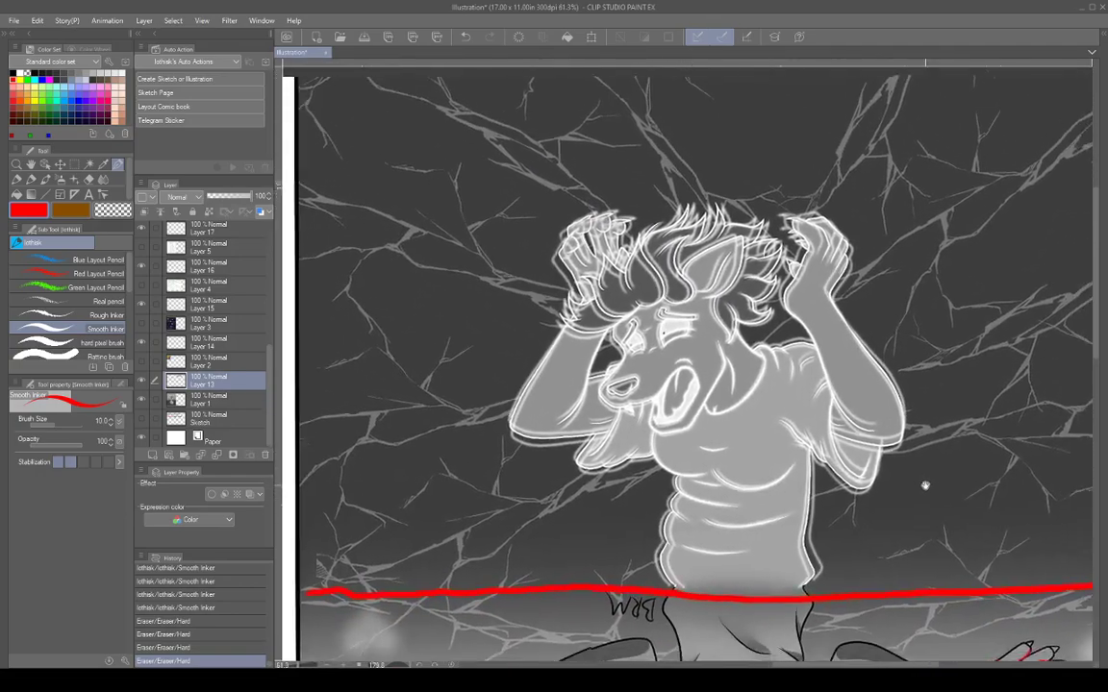
Mark the curled fingers on both of the inverted figure's hands with short red strokes.
scroll(895, 476, up, 2)
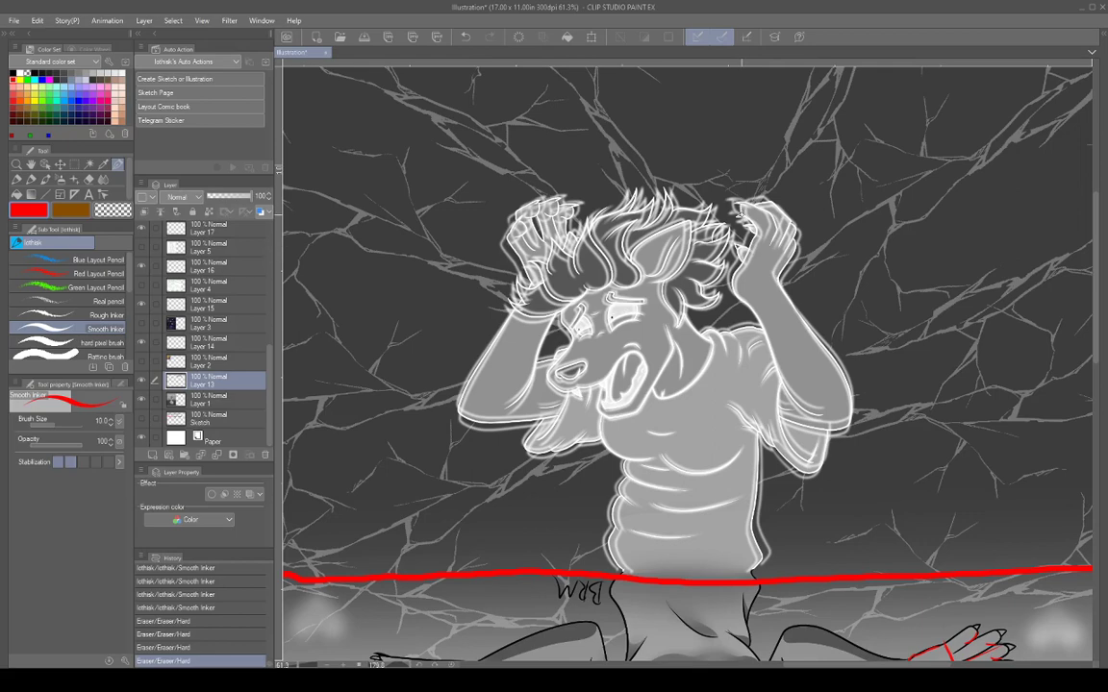
drag(741, 214, 752, 225)
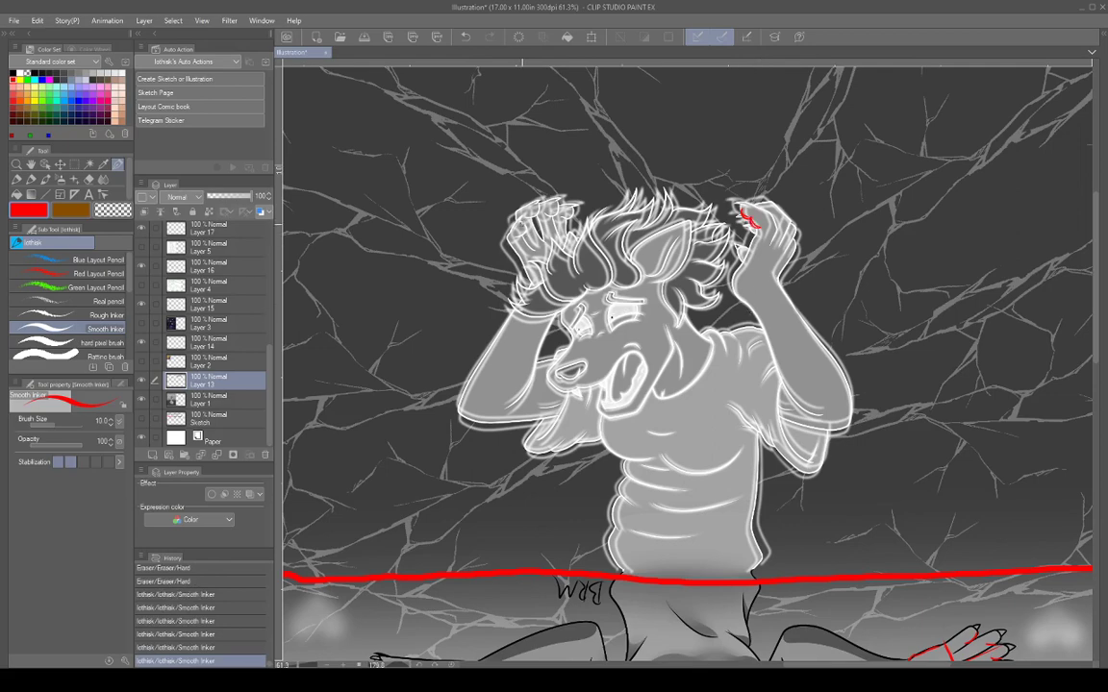
drag(524, 221, 517, 237)
Sketch a large red ribcage circle over the inverted figure's chest, with a curved centre line along its near side.
drag(624, 466, 663, 471)
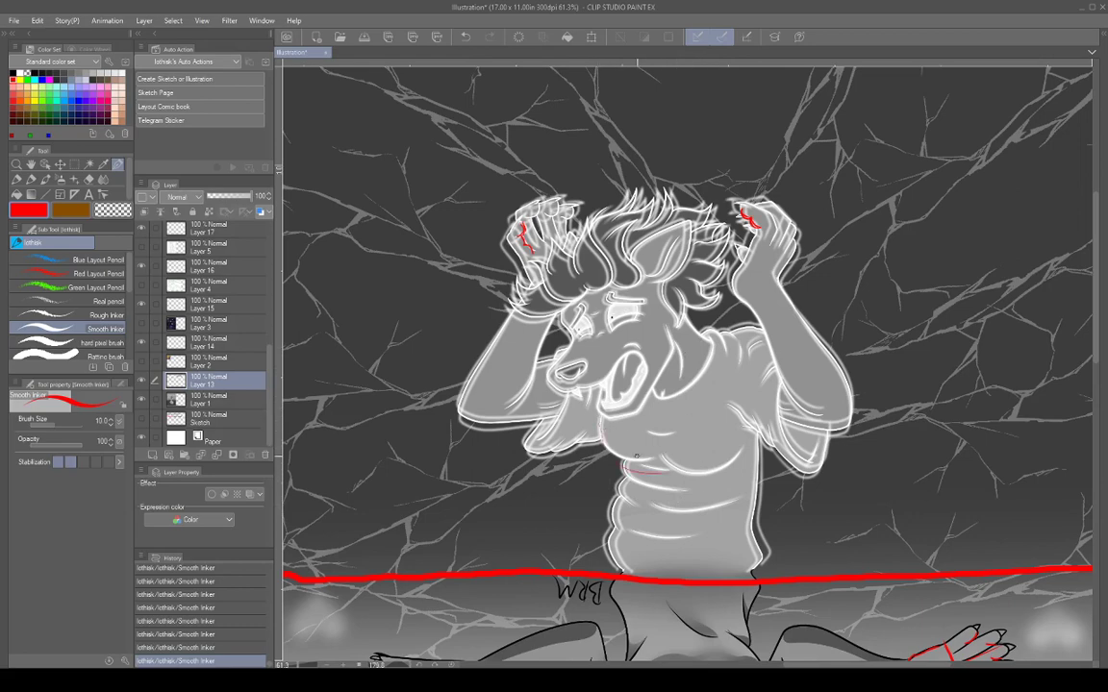
mouse_move(605, 425)
mouse_down()
mouse_move(619, 455)
mouse_move(665, 473)
mouse_up()
drag(634, 404, 661, 472)
mouse_move(684, 357)
mouse_down()
mouse_move(734, 415)
mouse_move(733, 435)
mouse_move(689, 491)
mouse_move(743, 423)
mouse_move(620, 452)
mouse_move(717, 486)
mouse_up()
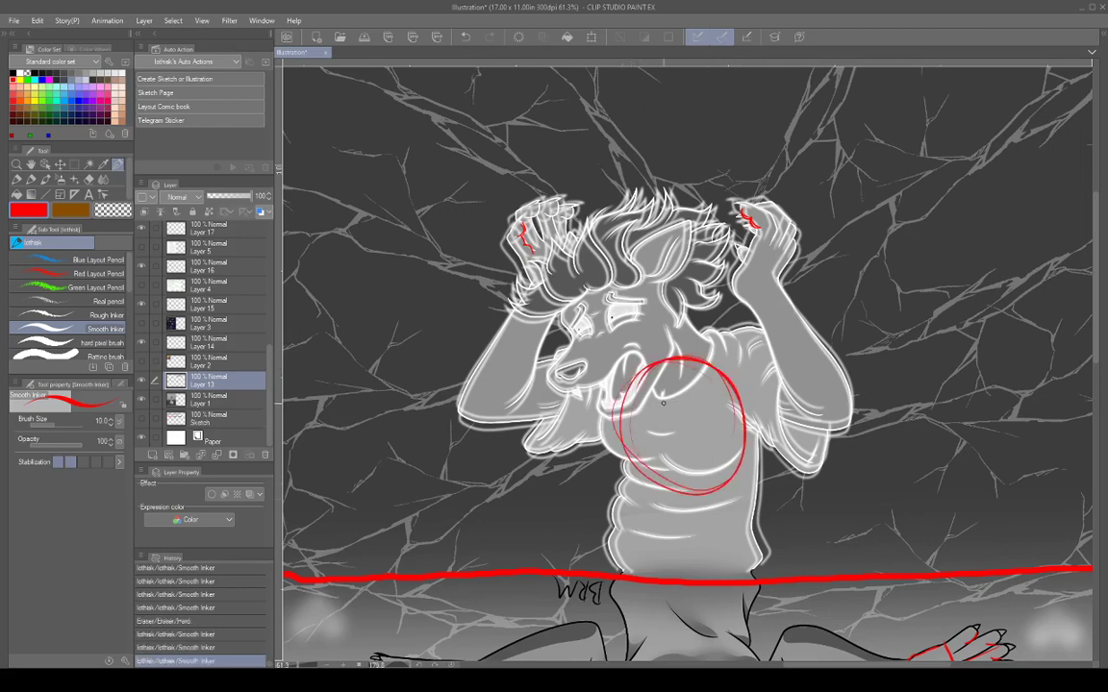
mouse_move(653, 374)
mouse_down()
mouse_move(669, 428)
mouse_move(683, 484)
mouse_up()
drag(648, 433, 680, 480)
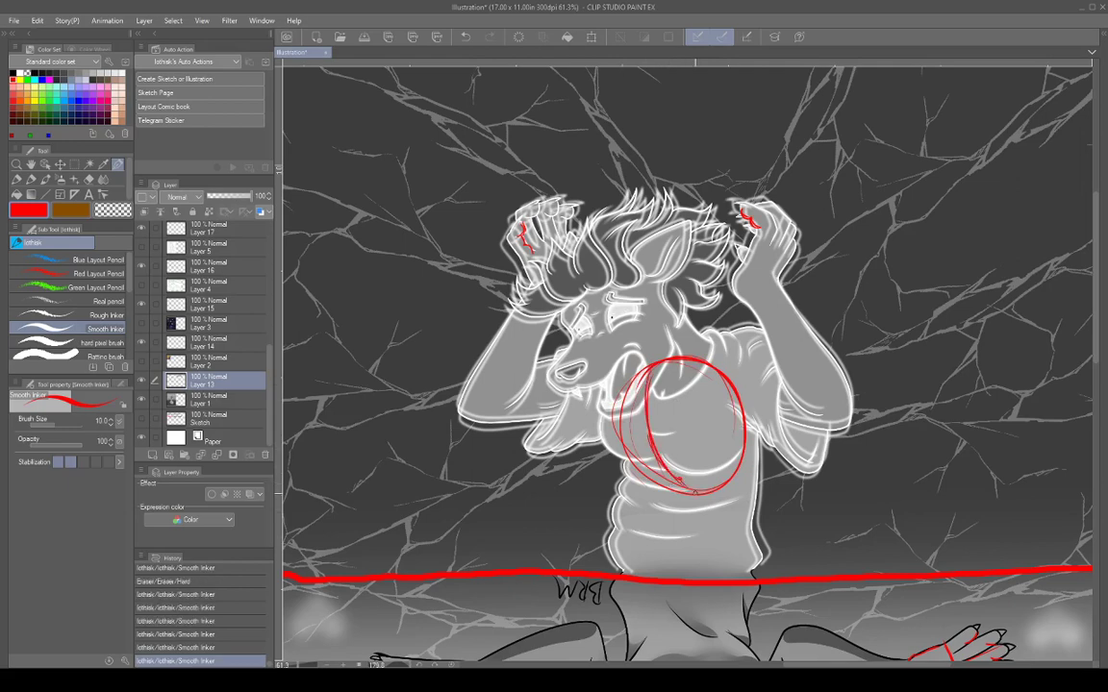
drag(649, 403, 684, 485)
Extend red guide lines from the ribcage circle down the middle and both sides of the waist.
drag(703, 496, 676, 554)
mouse_move(669, 362)
mouse_down()
mouse_move(706, 518)
mouse_move(686, 386)
mouse_move(696, 556)
mouse_up()
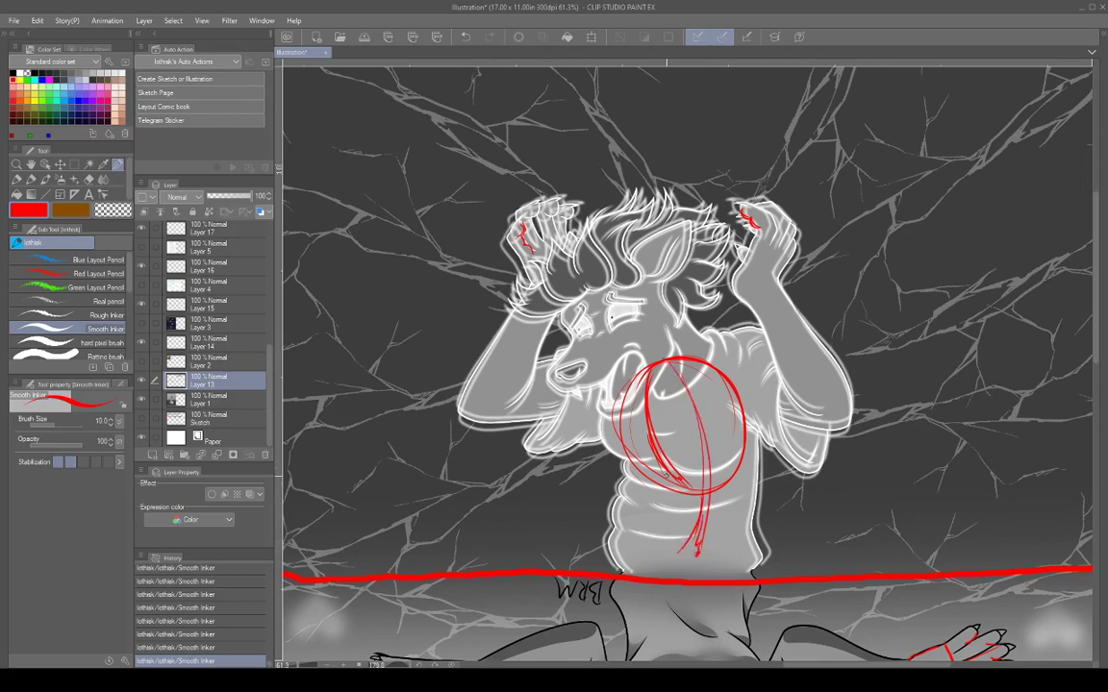
drag(636, 487, 606, 553)
drag(736, 479, 723, 568)
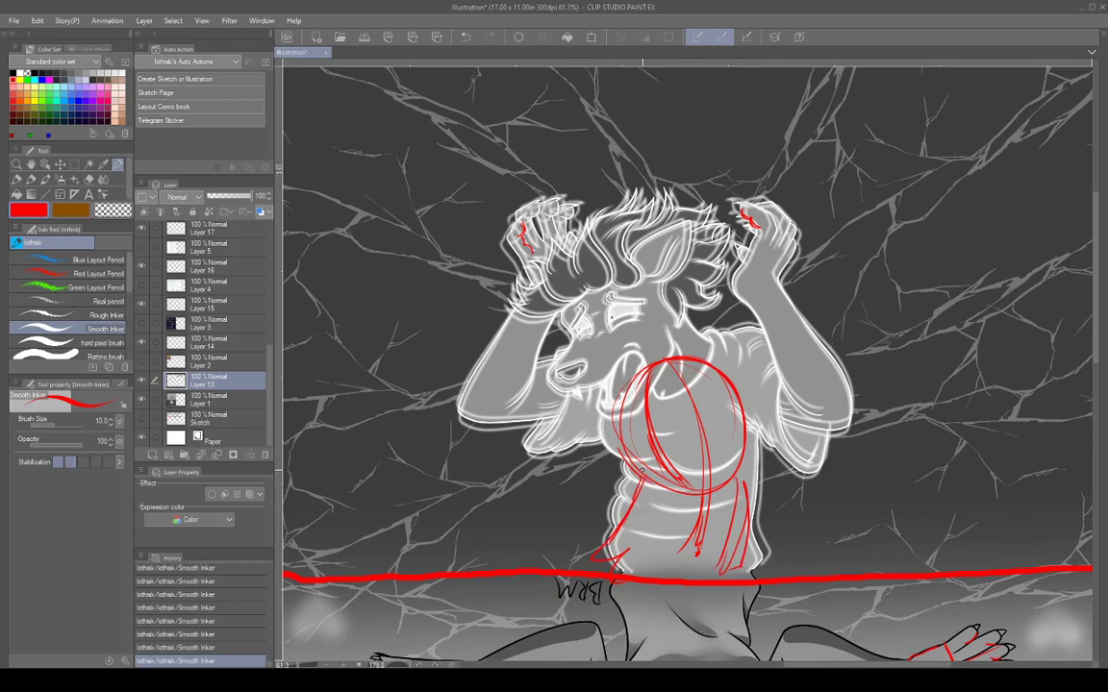
Erase the curves inside the ribcage circle and the part of its outline overlapping the figure's jaw.
mouse_move(658, 375)
mouse_down()
mouse_move(662, 459)
mouse_move(690, 482)
mouse_up()
drag(648, 414, 655, 434)
mouse_move(674, 372)
mouse_down()
mouse_move(705, 468)
mouse_move(709, 381)
mouse_move(708, 425)
mouse_up()
mouse_move(629, 379)
mouse_down()
mouse_move(607, 410)
mouse_move(654, 371)
mouse_up()
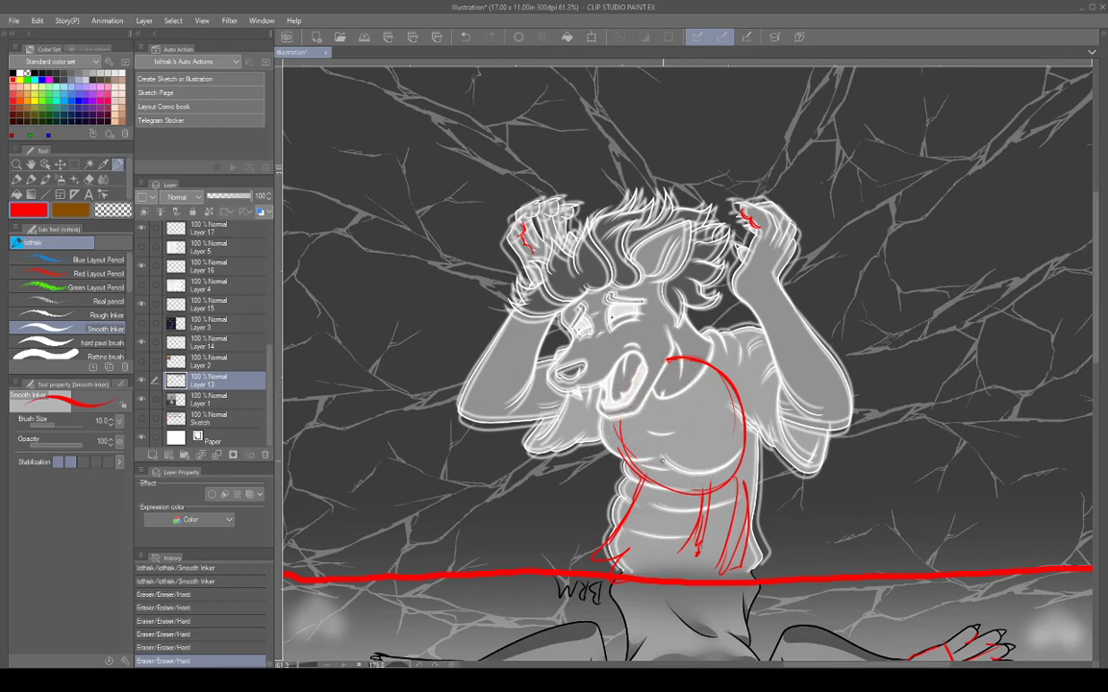
Redraw the chest centre line and sketch two thick, rounded chest forms meeting at its lower end.
drag(654, 424, 690, 494)
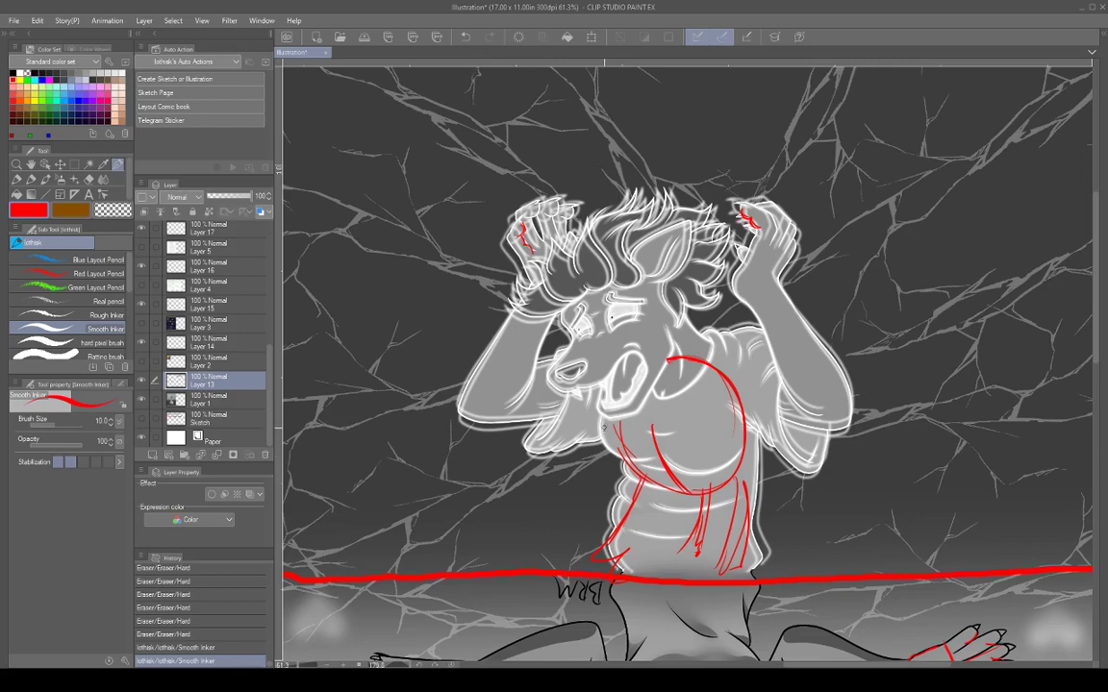
mouse_move(605, 426)
mouse_down()
mouse_move(603, 468)
mouse_move(604, 449)
mouse_move(601, 460)
mouse_move(654, 487)
mouse_move(599, 459)
mouse_move(597, 424)
mouse_up()
mouse_move(597, 424)
mouse_down()
mouse_move(592, 447)
mouse_move(645, 494)
mouse_move(662, 485)
mouse_up()
mouse_move(659, 484)
mouse_down()
mouse_move(711, 478)
mouse_move(740, 453)
mouse_move(746, 496)
mouse_up()
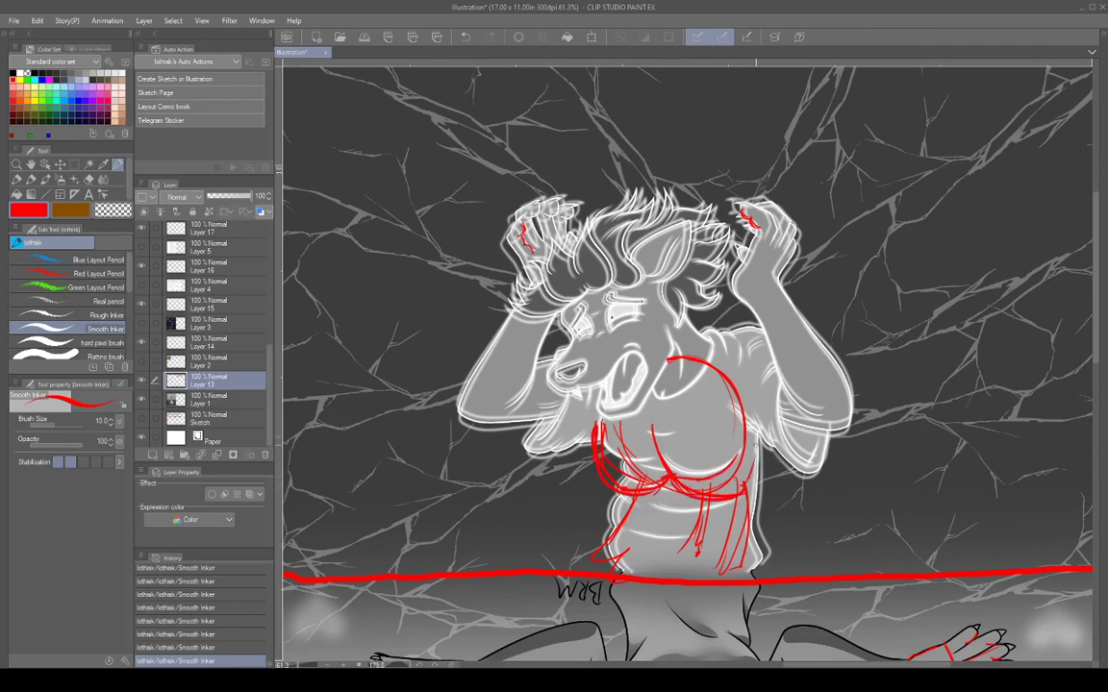
drag(740, 414, 747, 491)
mouse_move(709, 402)
mouse_down()
mouse_move(744, 453)
mouse_move(744, 495)
mouse_up()
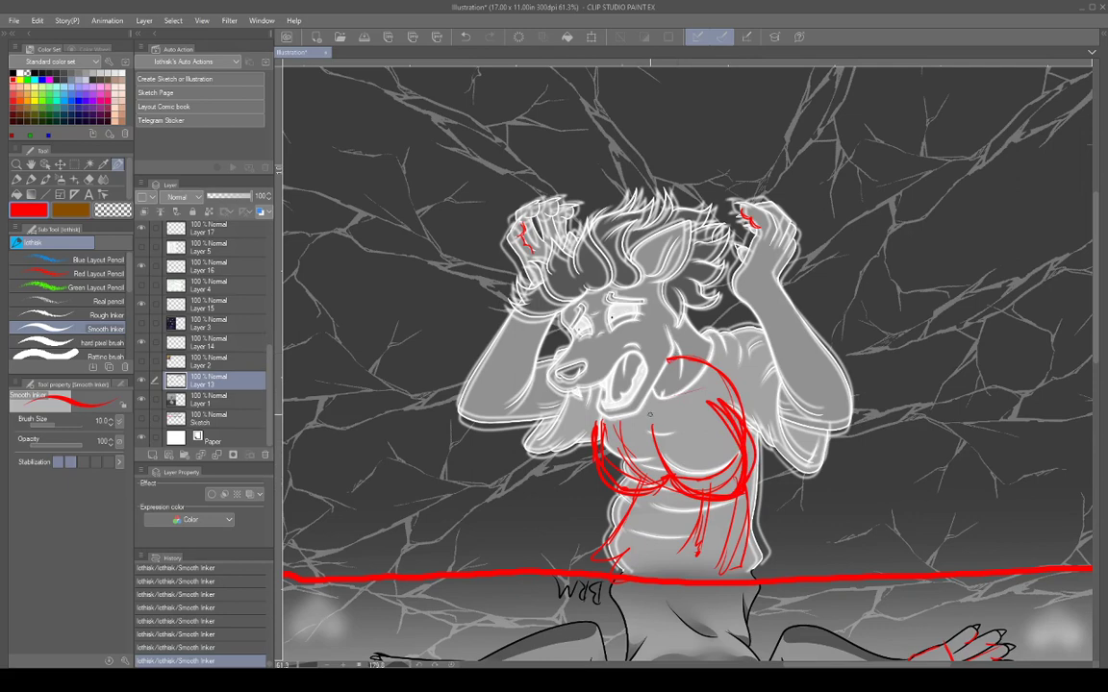
Sketch red collarbone lines above the chest, plus curves for the shoulder and the side of the neck.
drag(656, 404, 657, 388)
drag(721, 337, 722, 384)
mouse_move(656, 415)
mouse_down()
mouse_move(707, 366)
mouse_move(649, 424)
mouse_up()
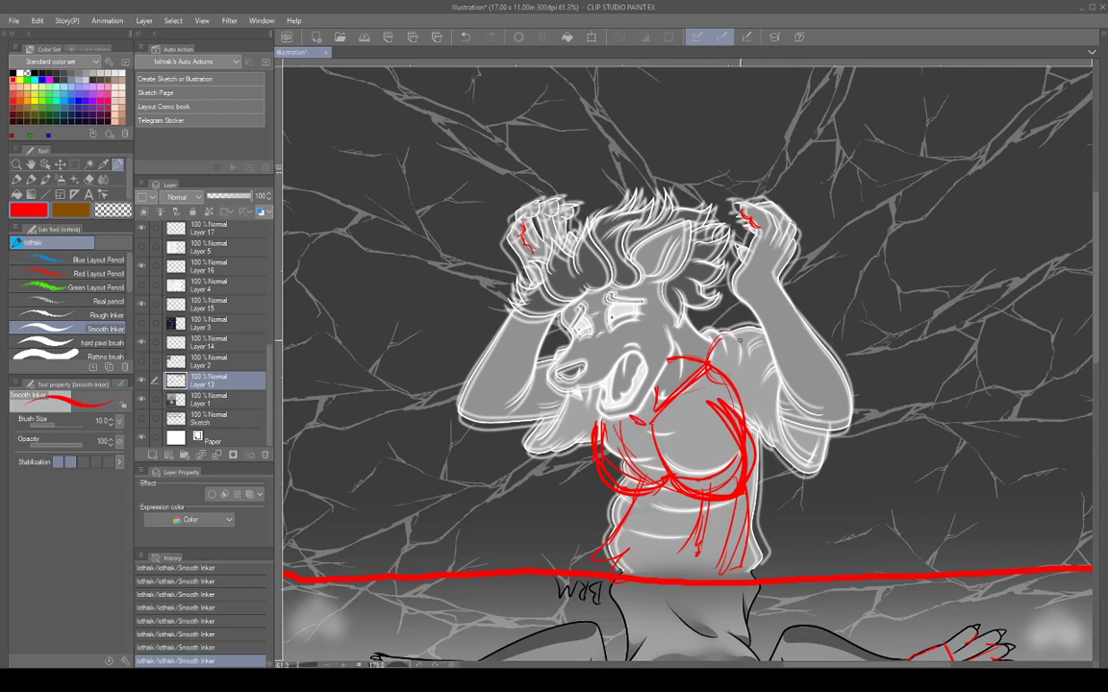
drag(740, 357, 786, 381)
mouse_move(736, 336)
mouse_down()
mouse_move(779, 356)
mouse_move(717, 334)
mouse_move(706, 357)
mouse_up()
drag(688, 313, 707, 338)
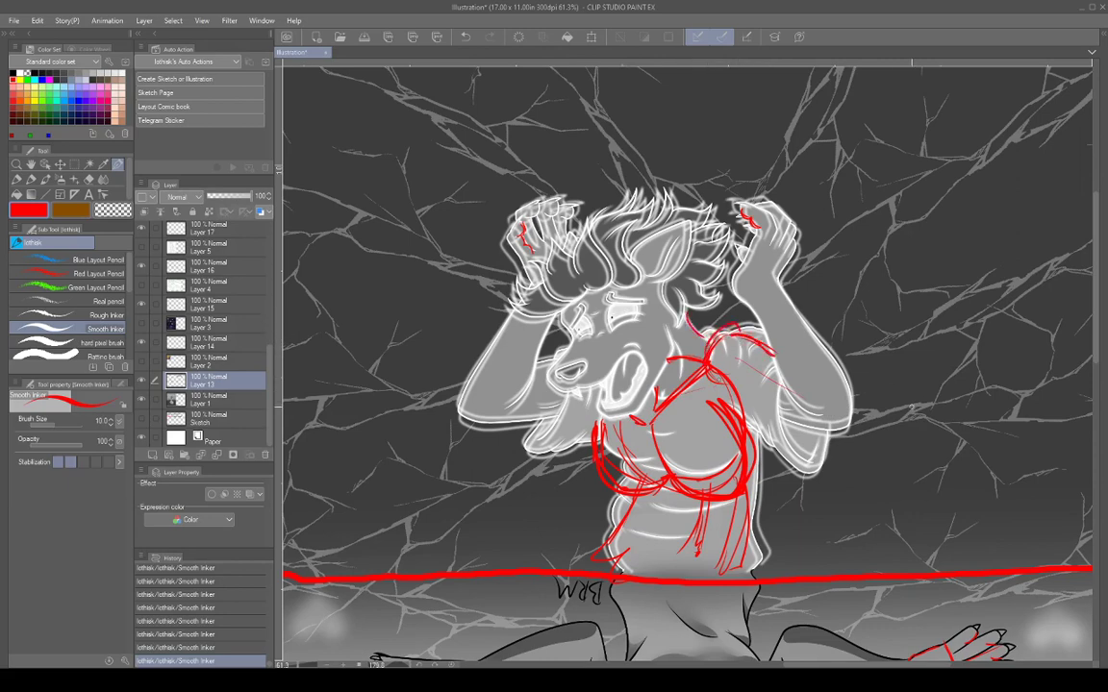
Turn the canvas upright, reset its rotation and examine the entire annotated illustration.
drag(911, 387, 799, 391)
scroll(948, 323, down, 5)
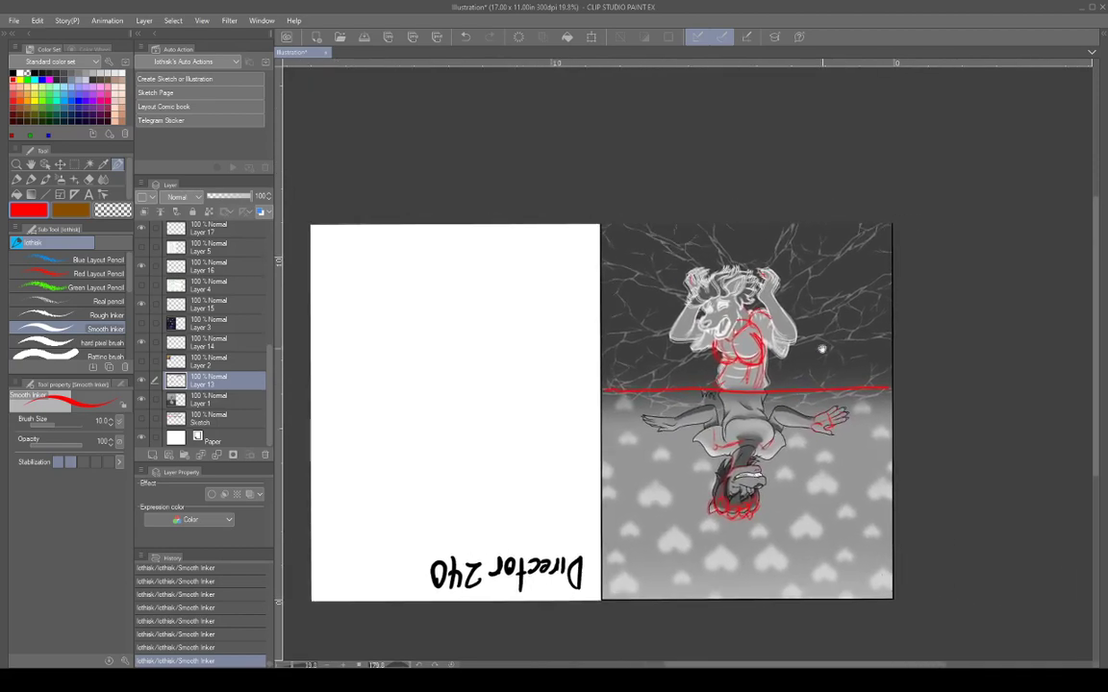
drag(844, 292, 880, 300)
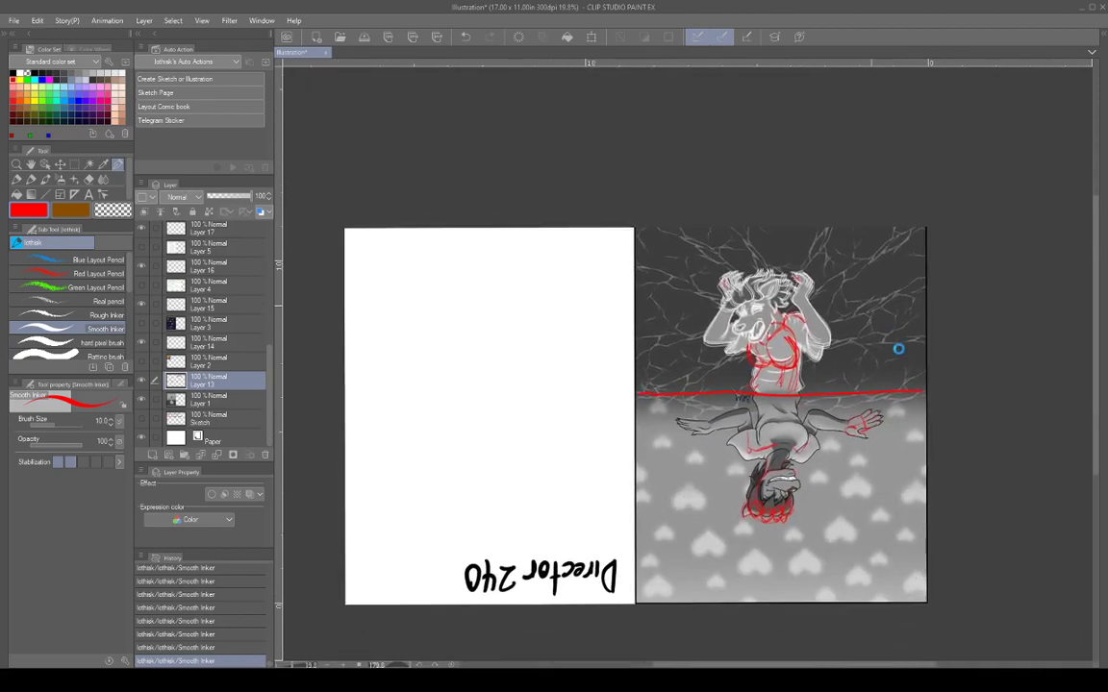
drag(804, 297, 480, 375)
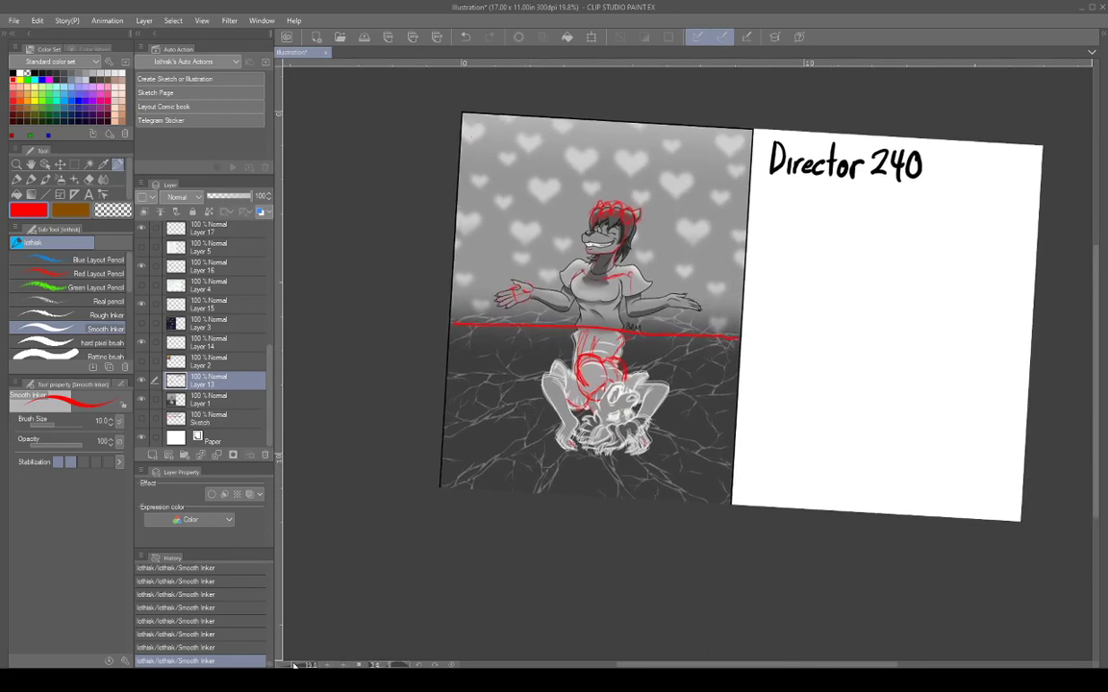
key(ctrl+minus)
scroll(679, 361, up, 5)
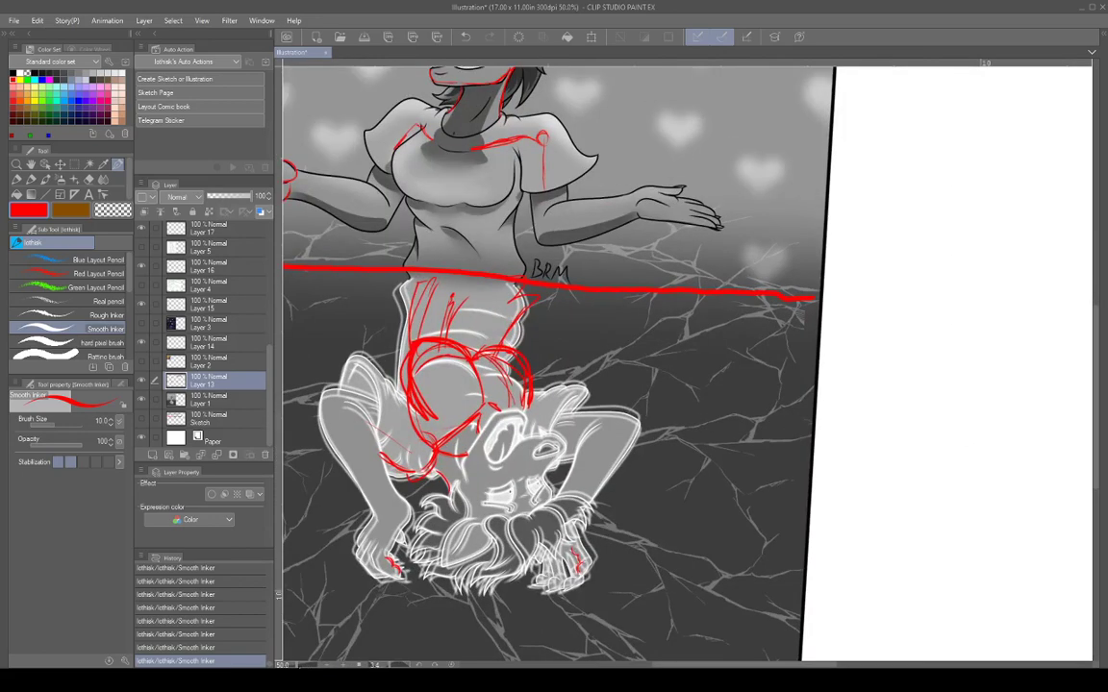
scroll(681, 336, down, 7)
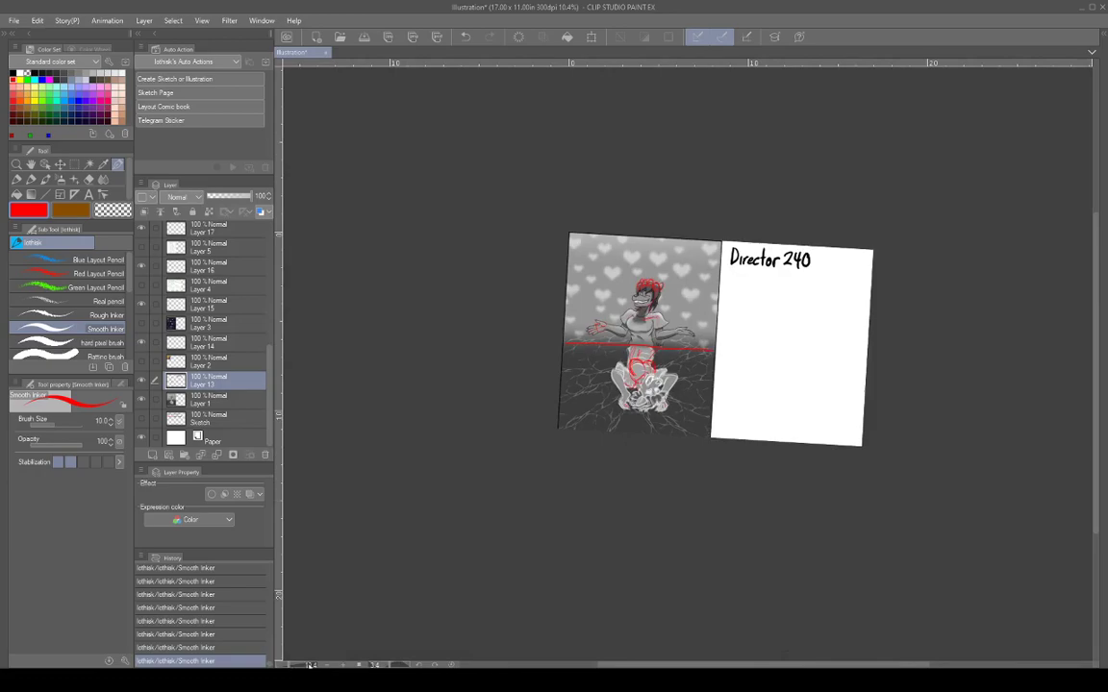
click(310, 665)
drag(311, 665, 303, 664)
drag(391, 665, 386, 666)
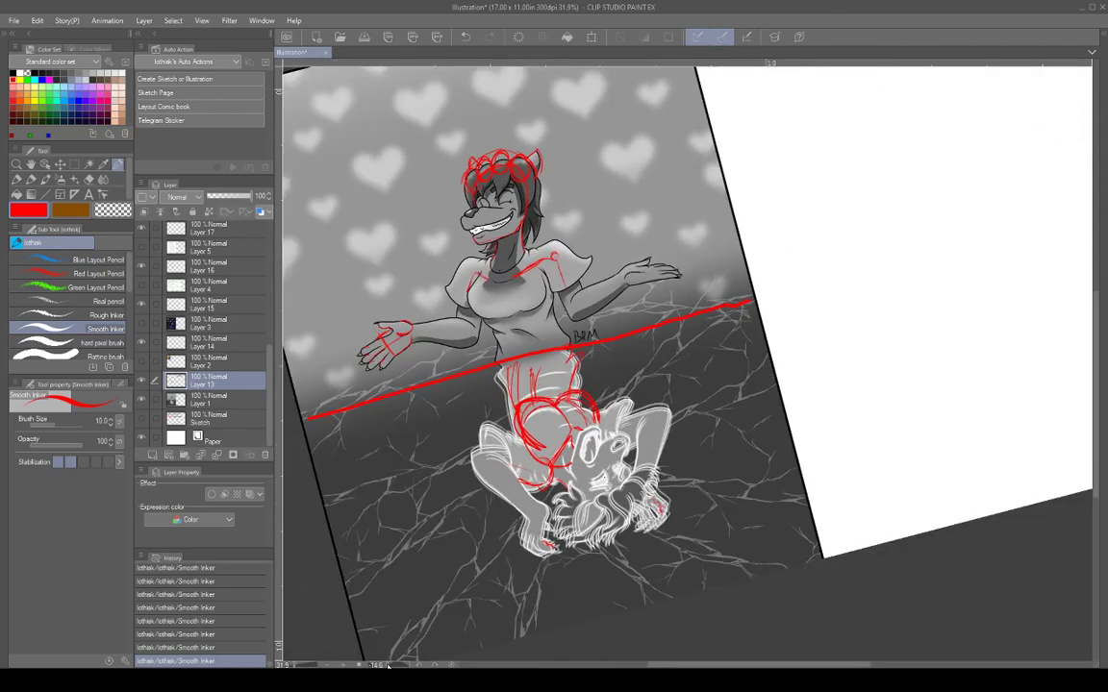
click(451, 664)
drag(864, 298, 799, 394)
scroll(868, 368, down, 2)
scroll(799, 393, up, 1)
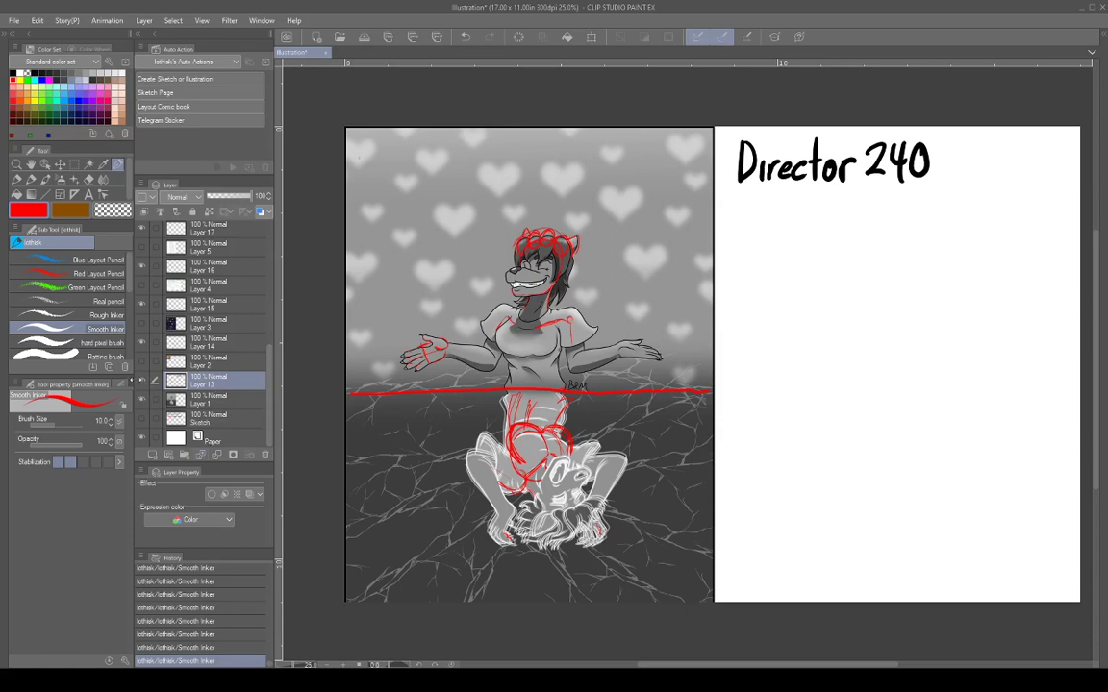
Hide the red markup on Layer 13 and briefly preview the comic page on Layer 3.
click(142, 380)
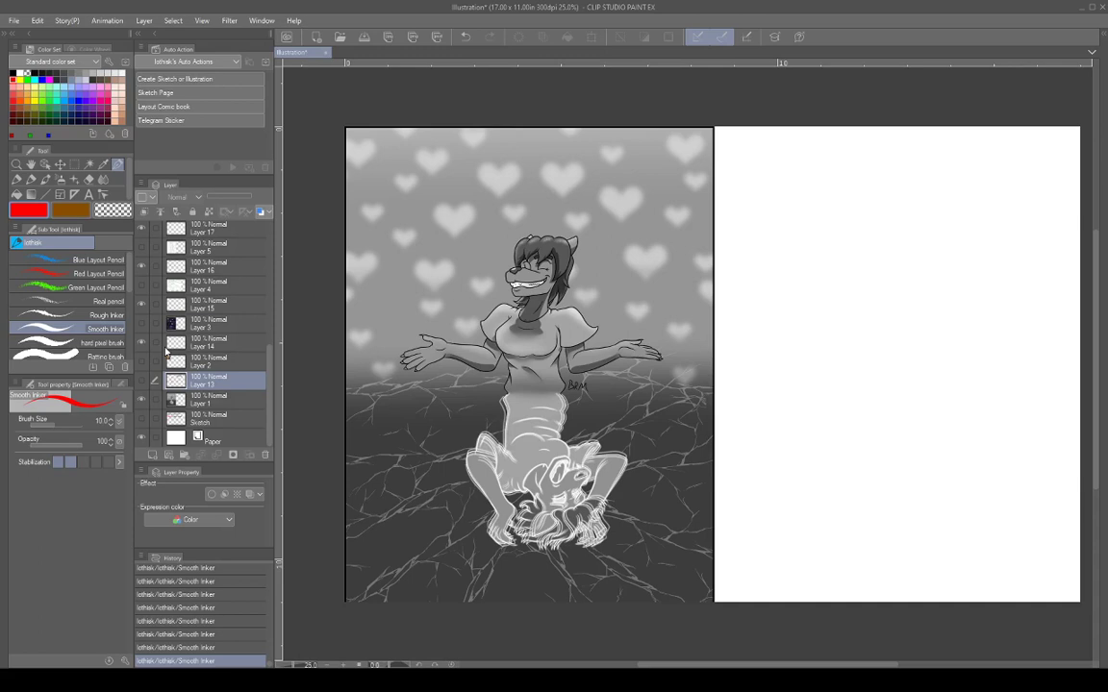
click(142, 325)
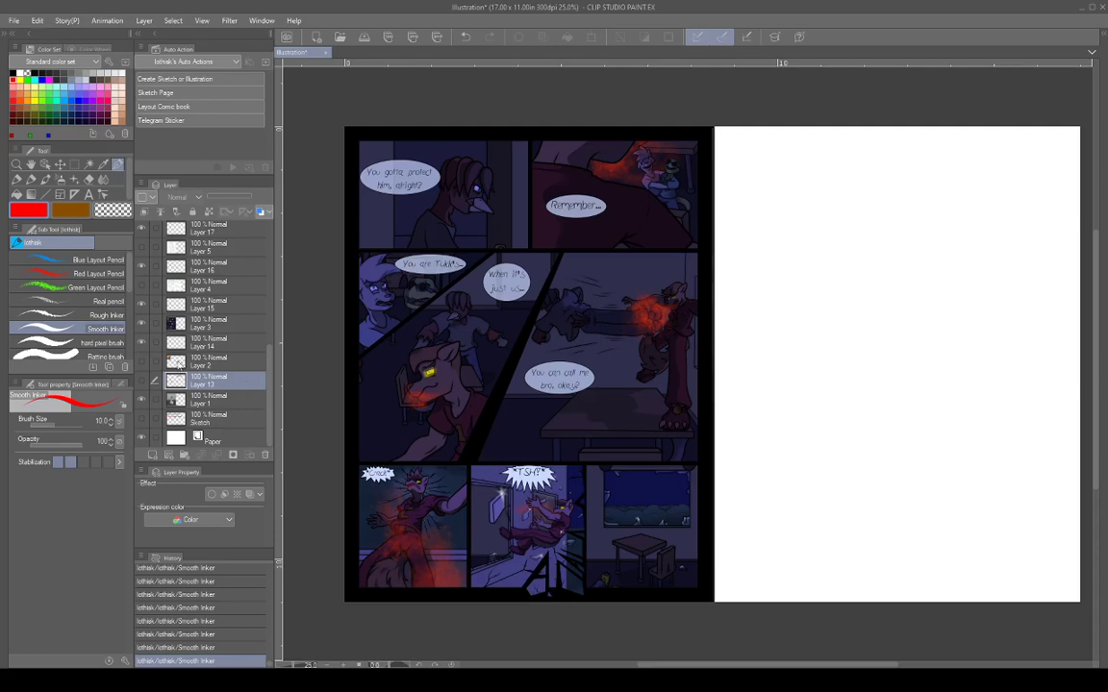
click(142, 325)
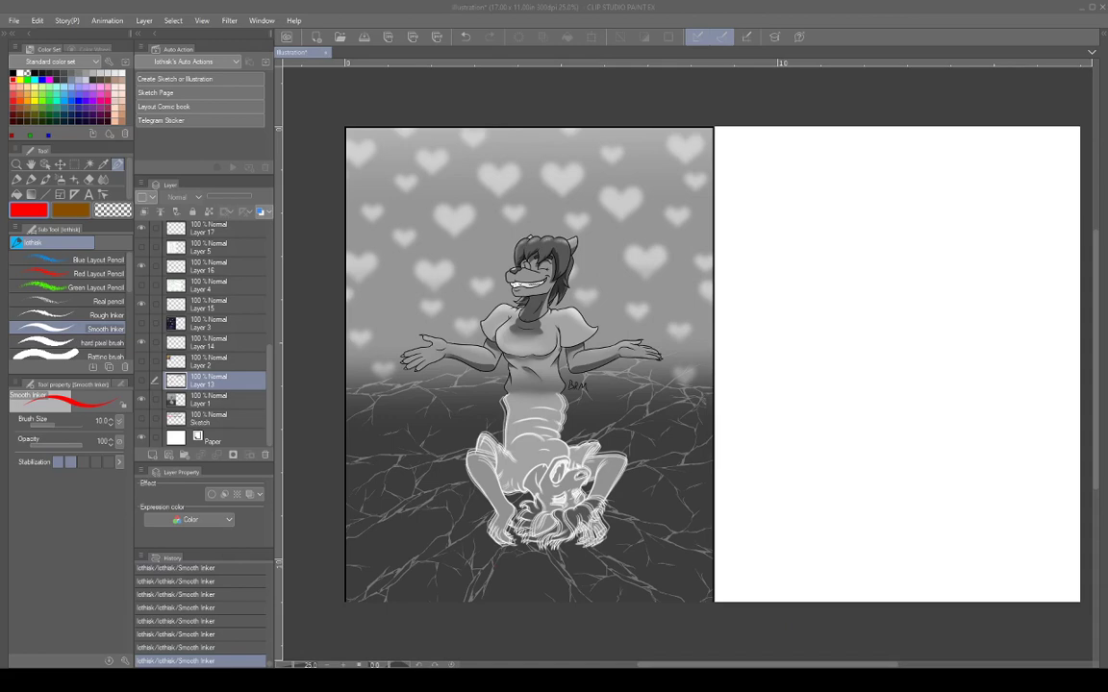
Show the green-lined sketch on Layer 4, hide Layers 14 and 15, and make Layer 16 active.
click(143, 288)
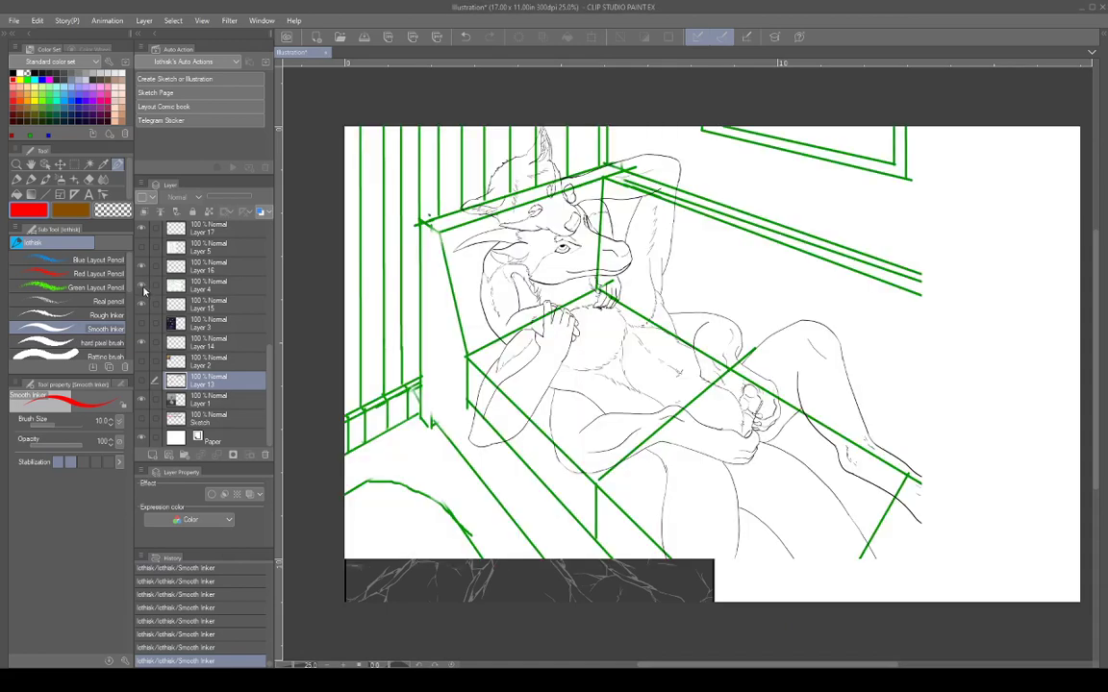
click(142, 287)
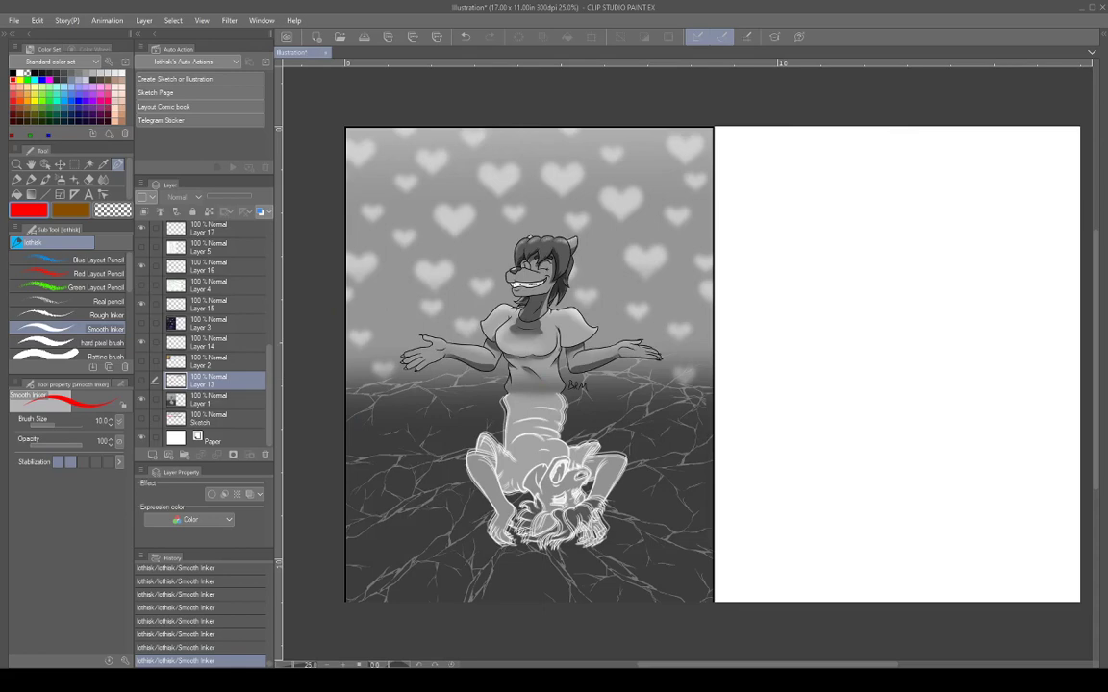
click(140, 286)
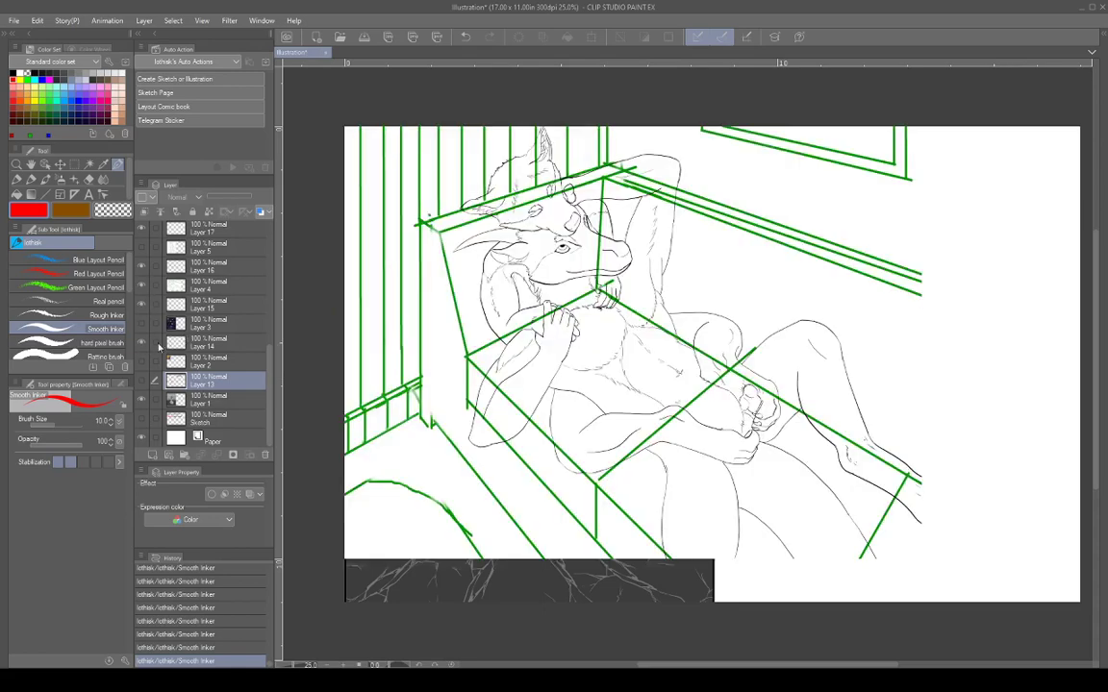
click(221, 266)
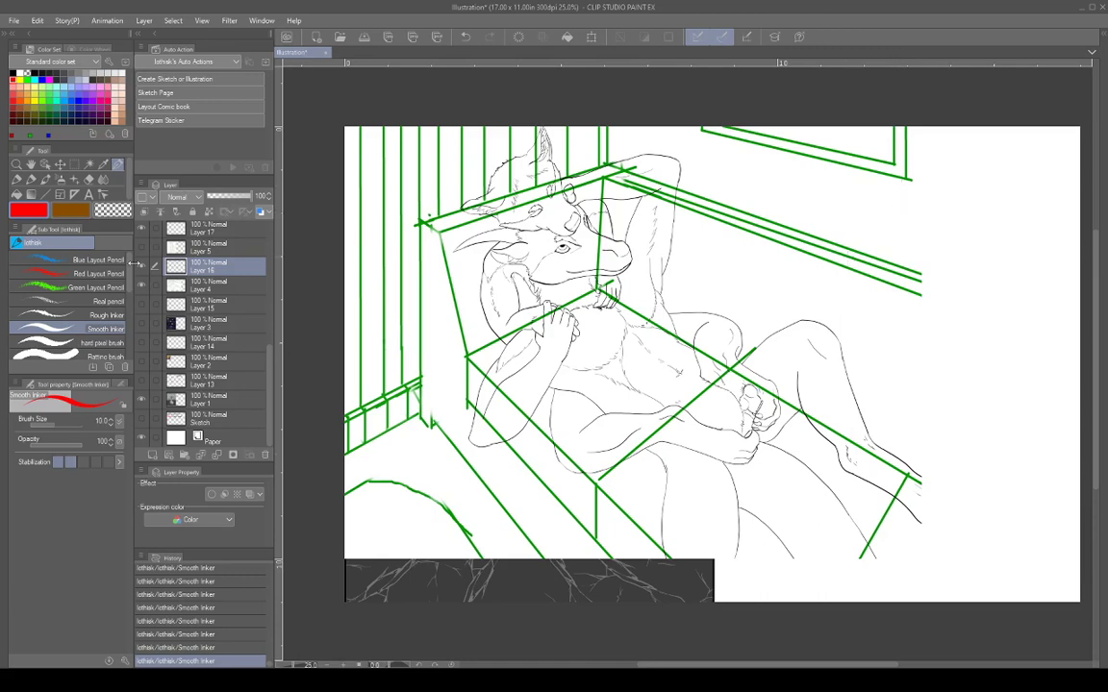
Set the Smooth Inker brush to black at size 20, undoing a short test stroke.
click(15, 71)
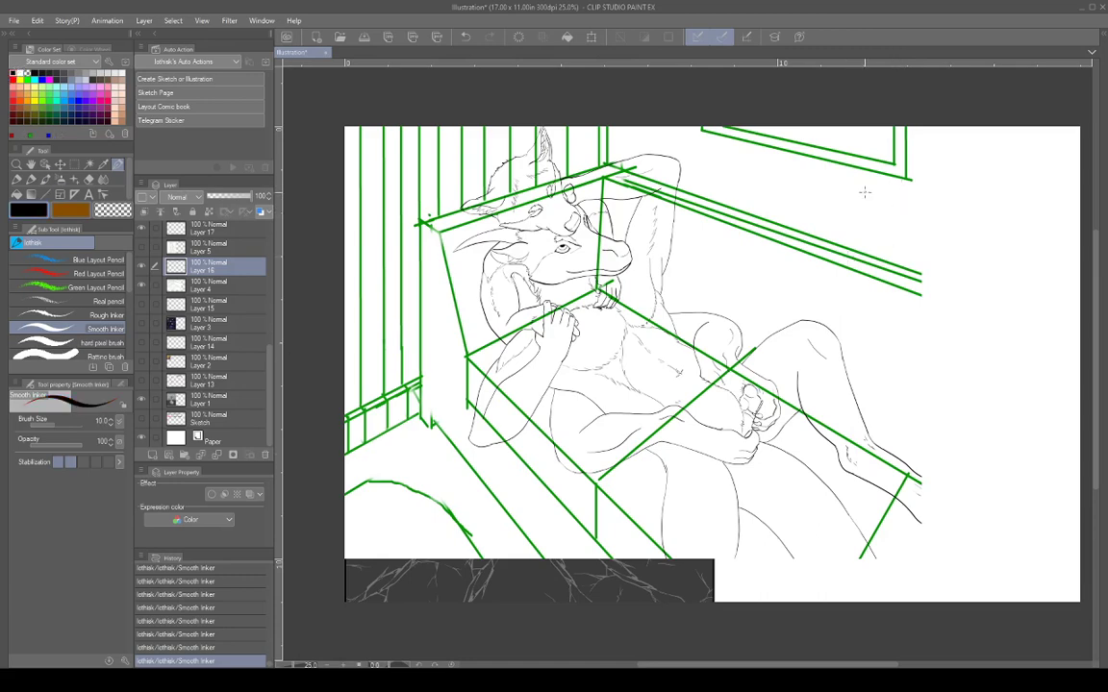
drag(864, 196, 878, 199)
key(ctrl+z)
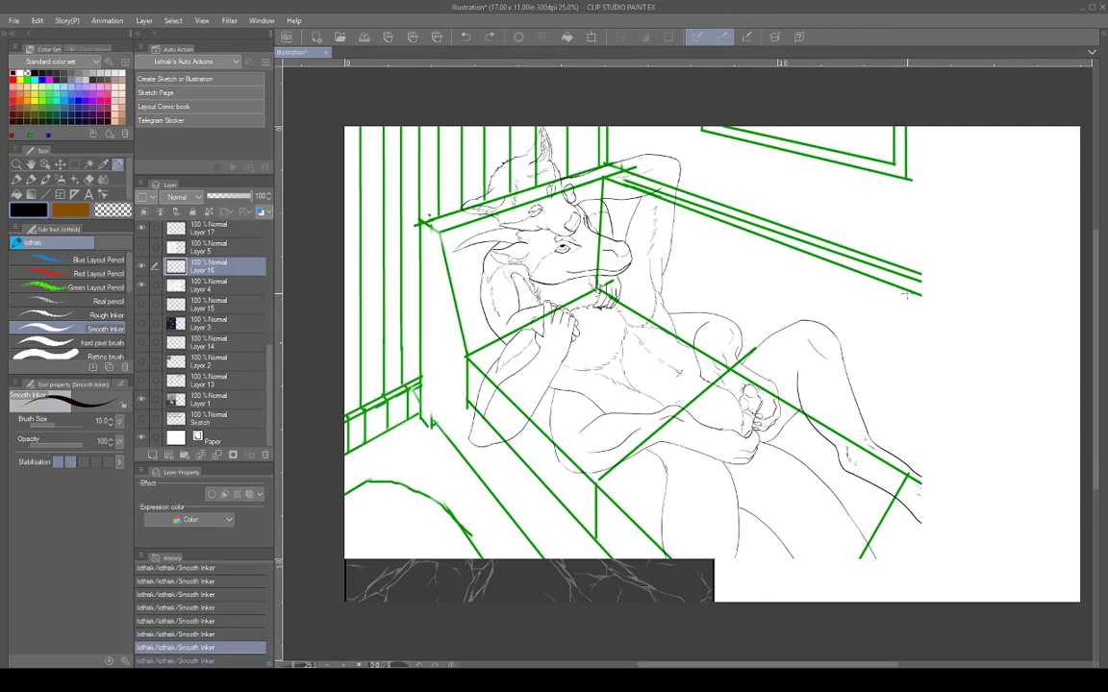
key(])
key(])
key(])
key(])
key(bracketright)
Handwrite the artist's handle in black in the blank area beside the reclining figures sketch.
mouse_move(926, 147)
mouse_down()
mouse_move(939, 147)
mouse_move(944, 172)
mouse_up()
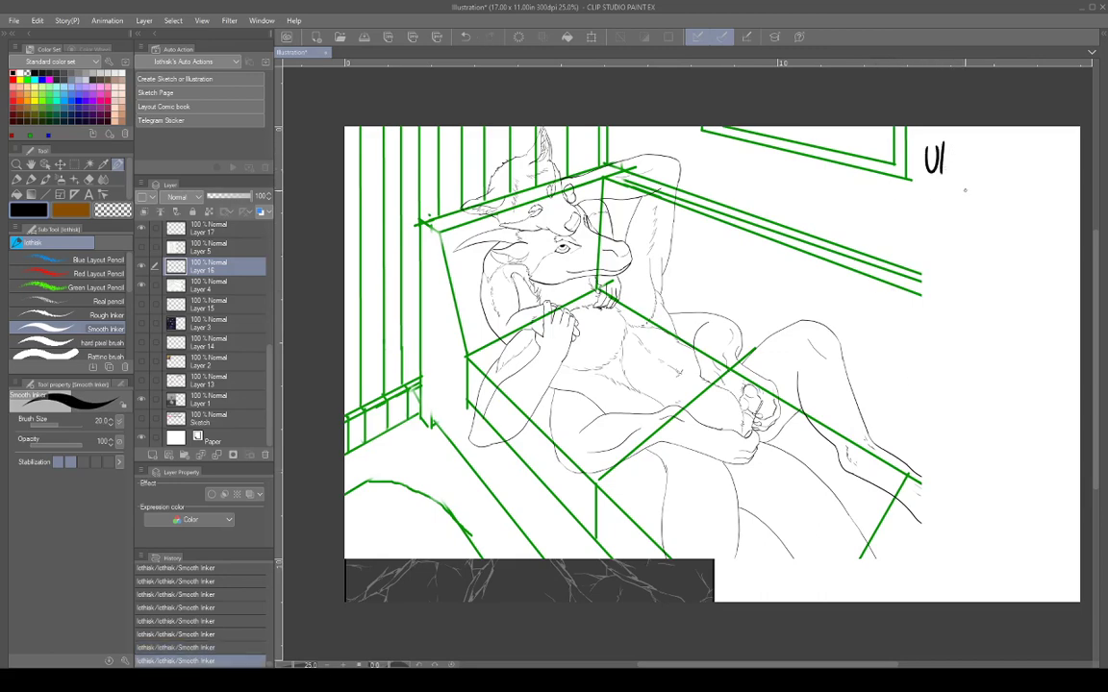
mouse_move(952, 145)
mouse_down()
mouse_move(952, 173)
mouse_move(959, 155)
mouse_up()
mouse_move(961, 159)
mouse_down()
mouse_move(960, 173)
mouse_move(972, 159)
mouse_move(971, 171)
mouse_move(1049, 178)
mouse_move(1054, 156)
mouse_up()
click(962, 152)
click(971, 172)
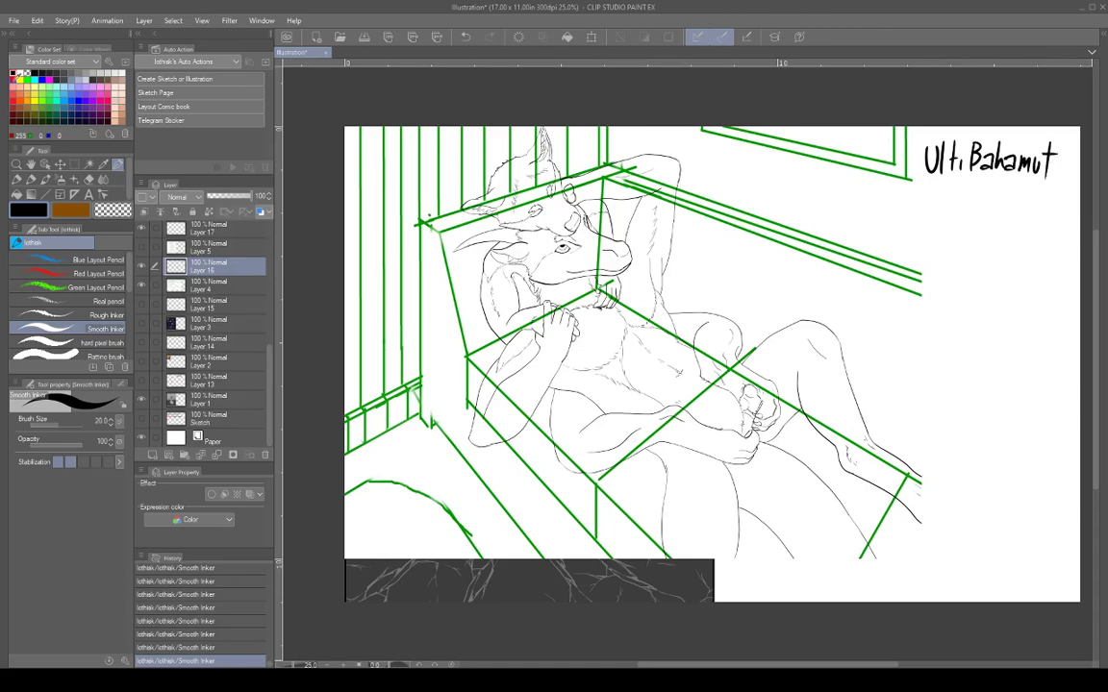
Switch the Smooth Inker brush colour to red for marking up the reclining figures sketch.
click(15, 78)
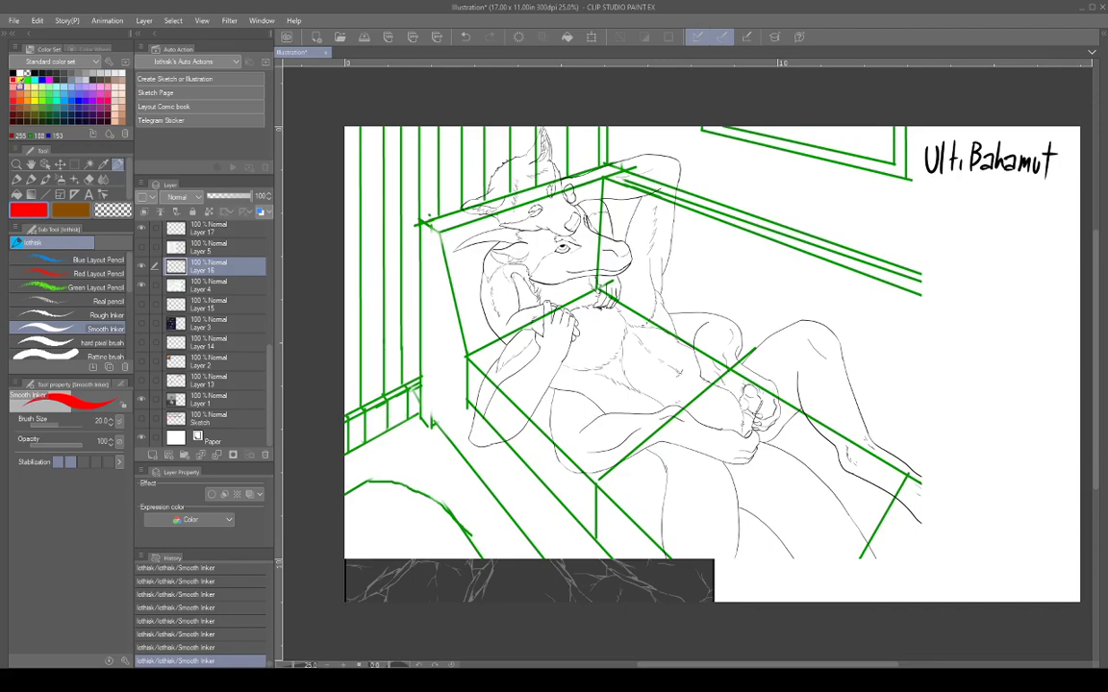
drag(884, 449, 1000, 418)
scroll(893, 448, up, 5)
scroll(1000, 419, down, 2)
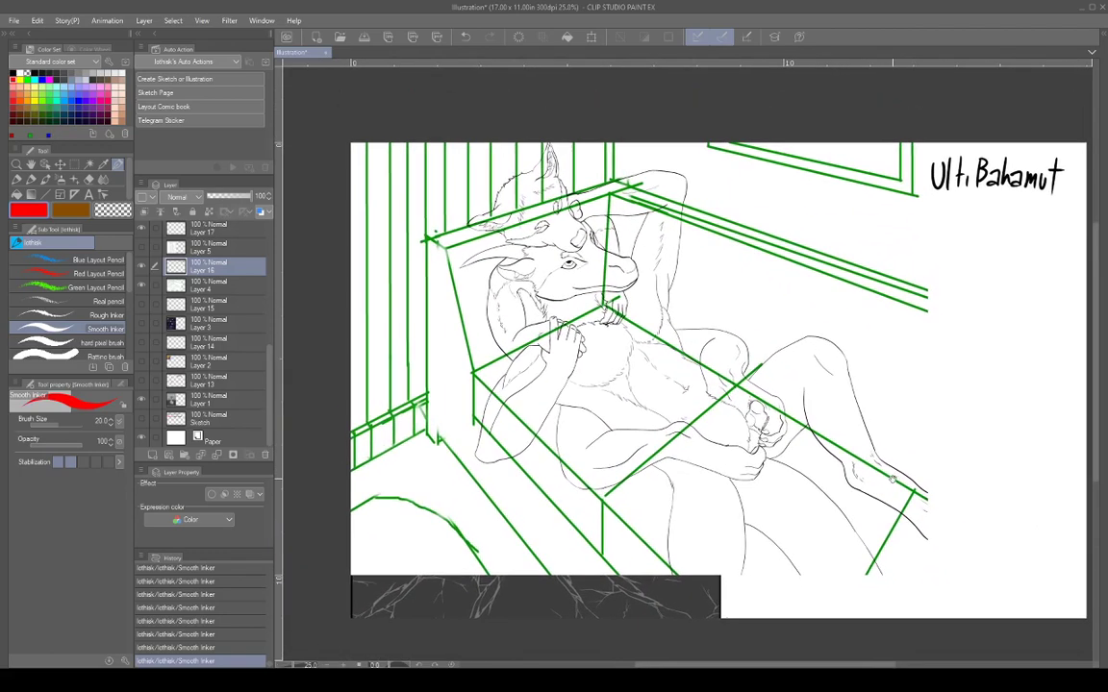
drag(920, 464, 892, 477)
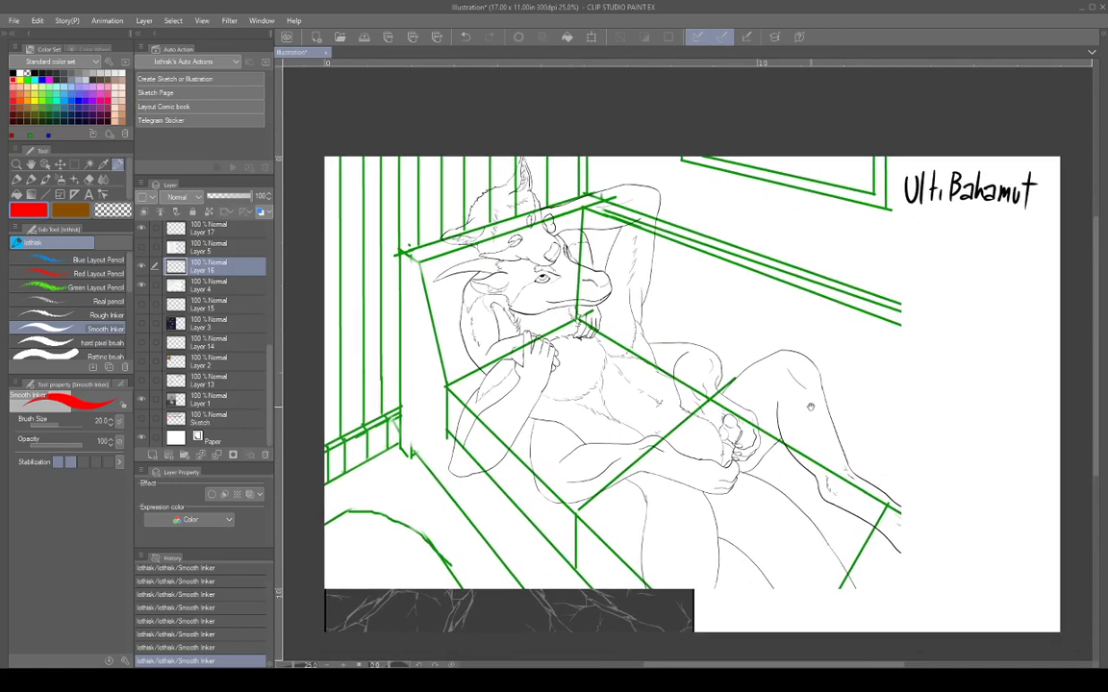
drag(843, 430, 856, 457)
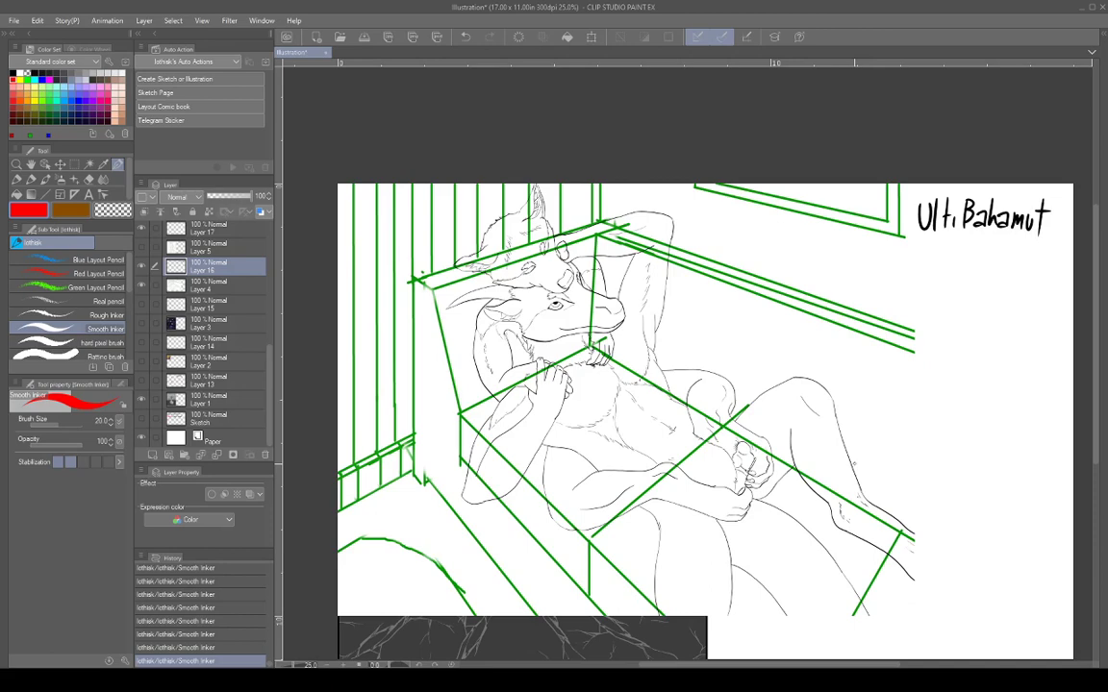
drag(741, 383, 724, 308)
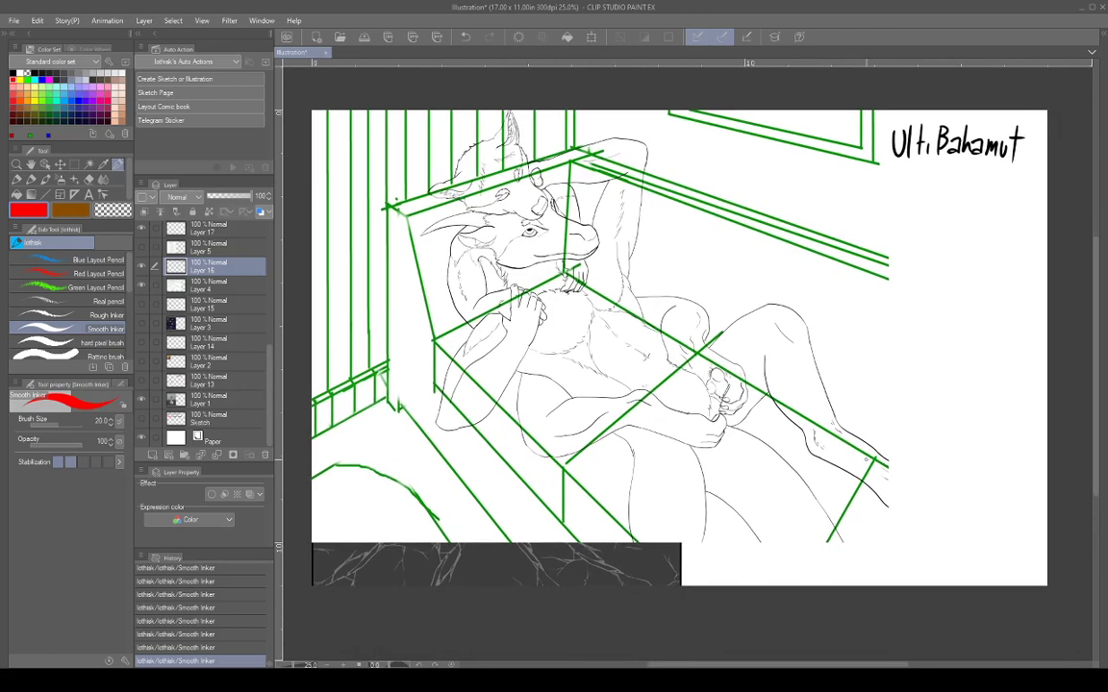
drag(777, 378, 808, 443)
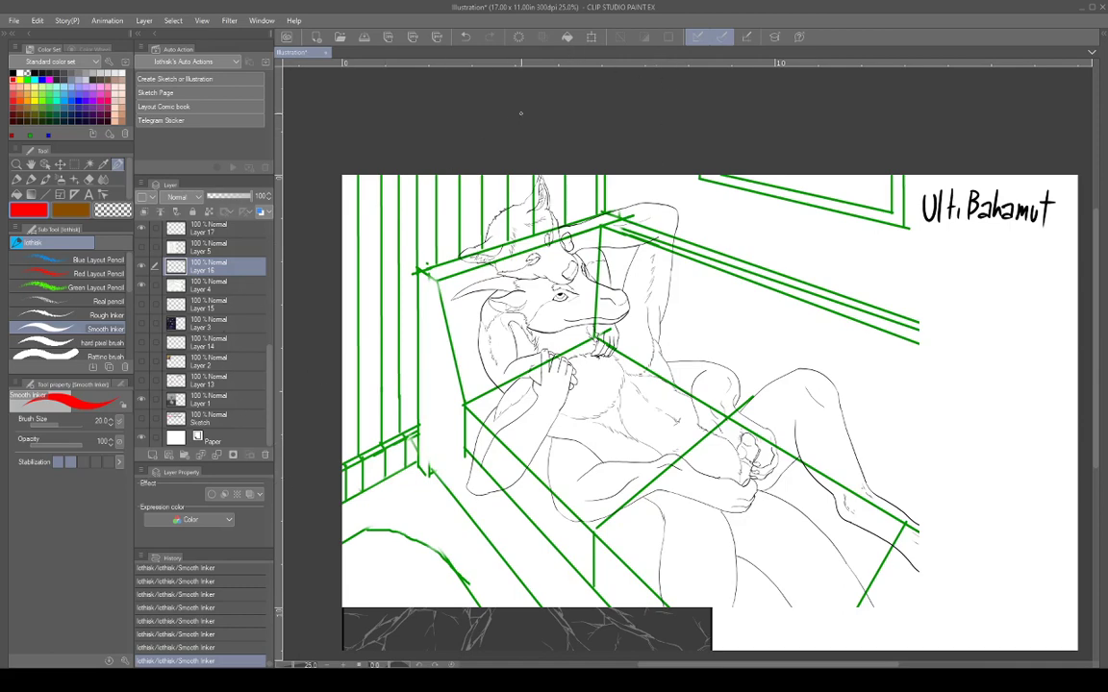
Scale the reclining figures sketch on Layer 4 down to 79% and hide Layer 1.
click(241, 291)
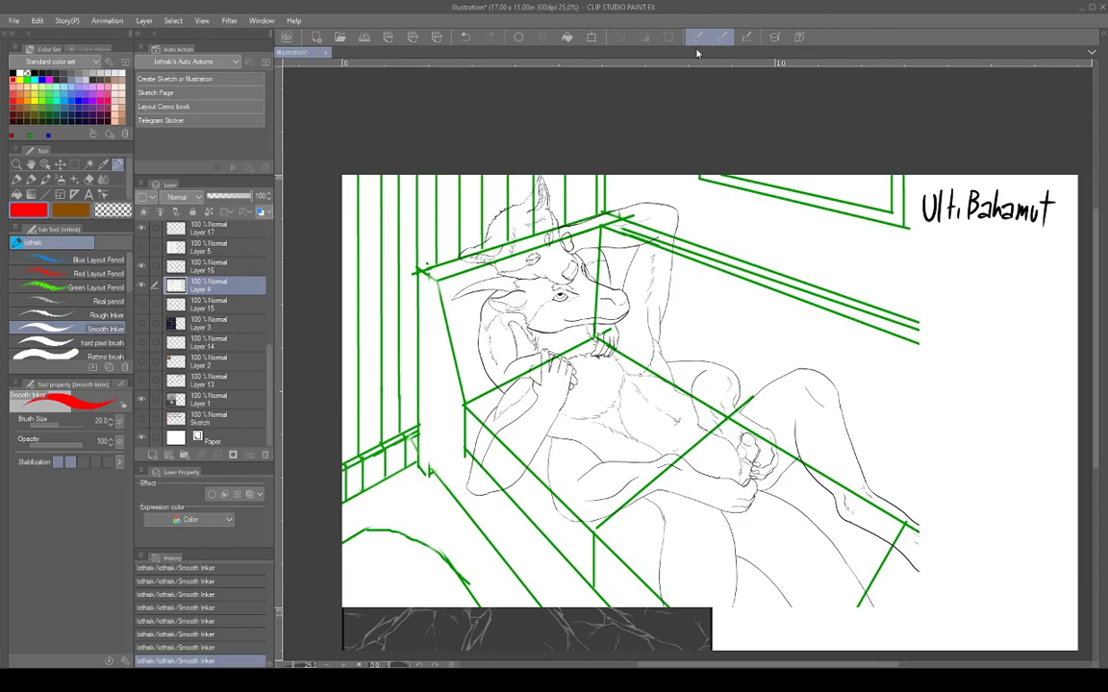
click(594, 39)
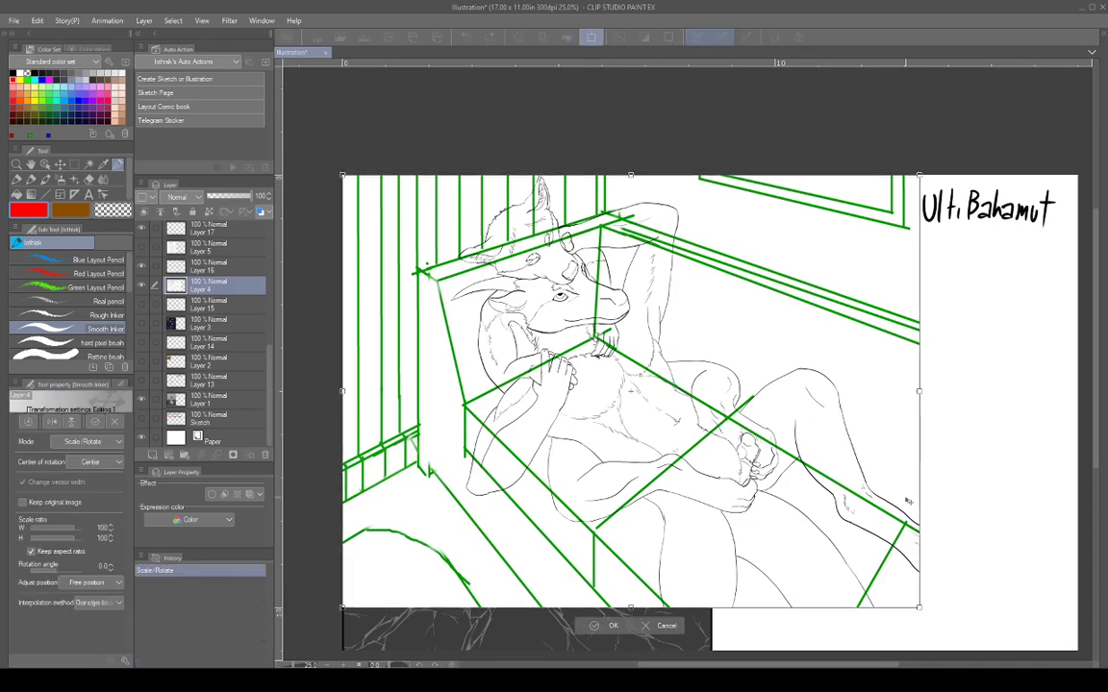
drag(827, 546, 801, 518)
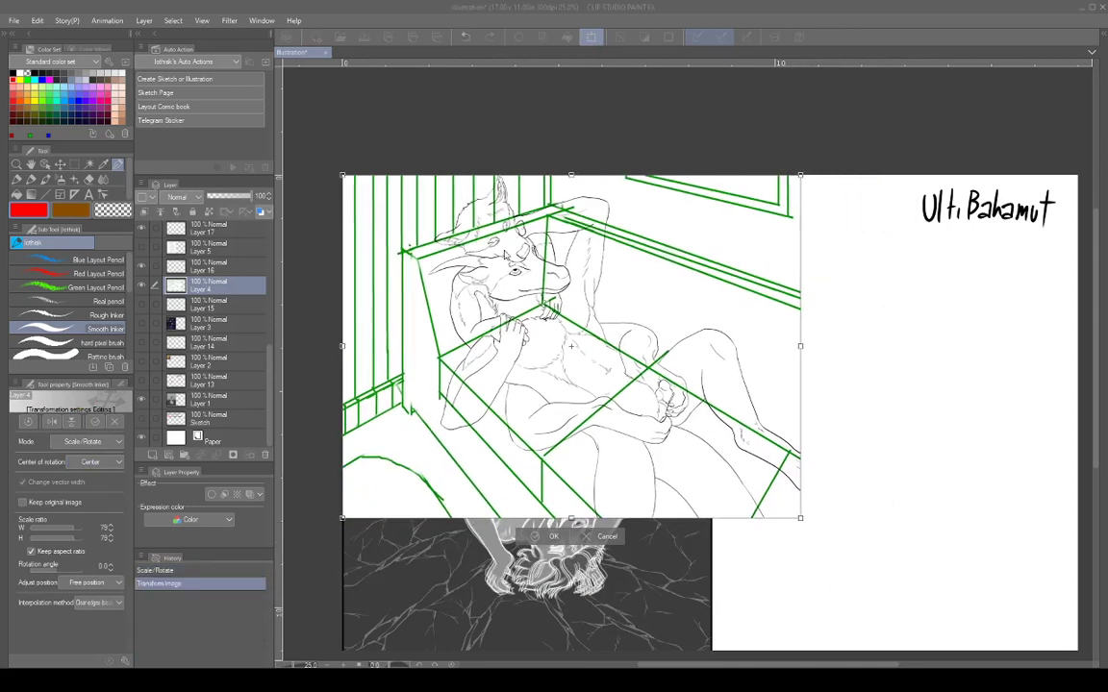
key(Return)
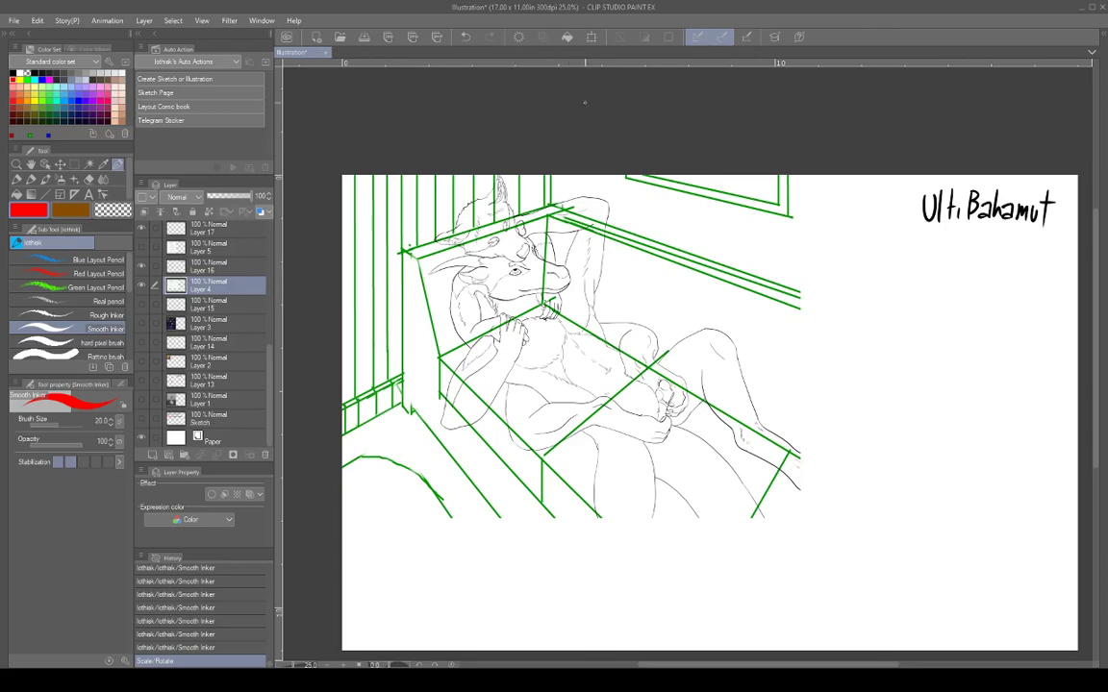
Move the scaled sketch on Layer 4 to roughly the centre of the page, below the handwritten handle.
click(591, 38)
drag(617, 367, 739, 448)
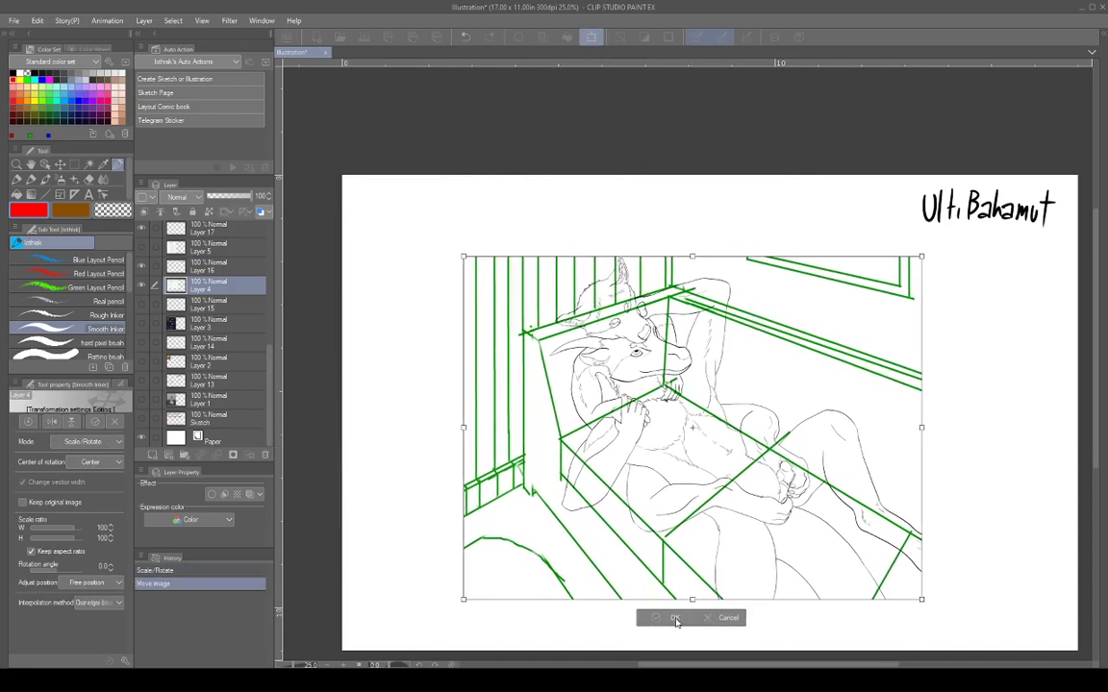
click(675, 618)
Draw a straight red guide line along the bed's far long edge, extended up to the page's left edge.
scroll(776, 472, up, 3)
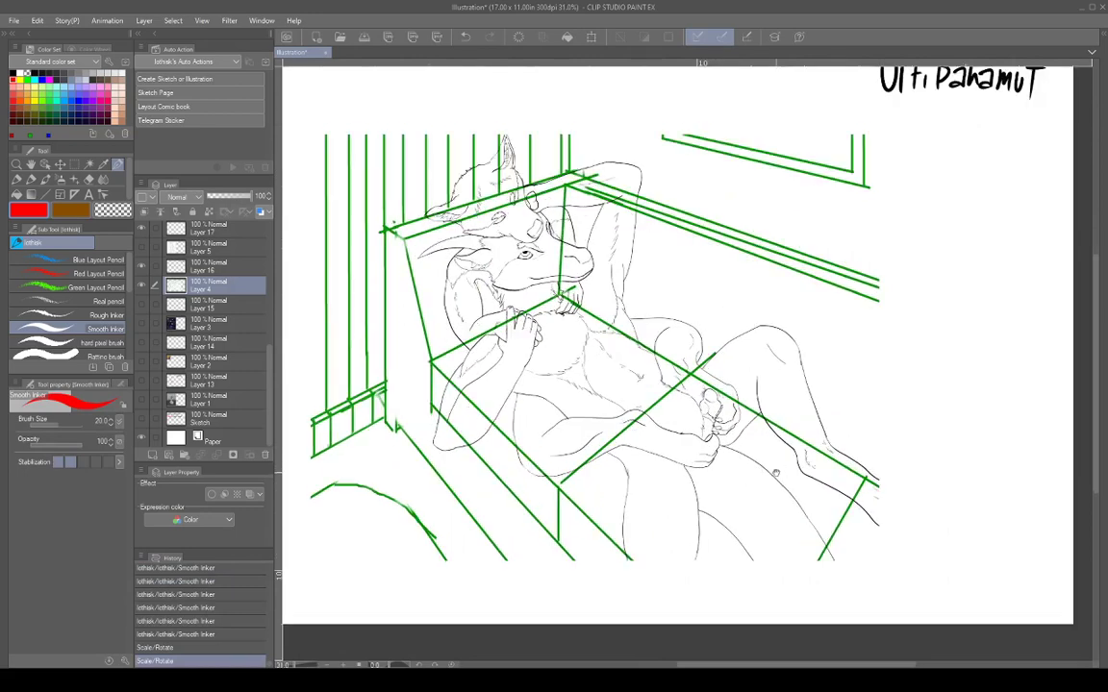
scroll(775, 472, up, 1)
scroll(812, 489, down, 4)
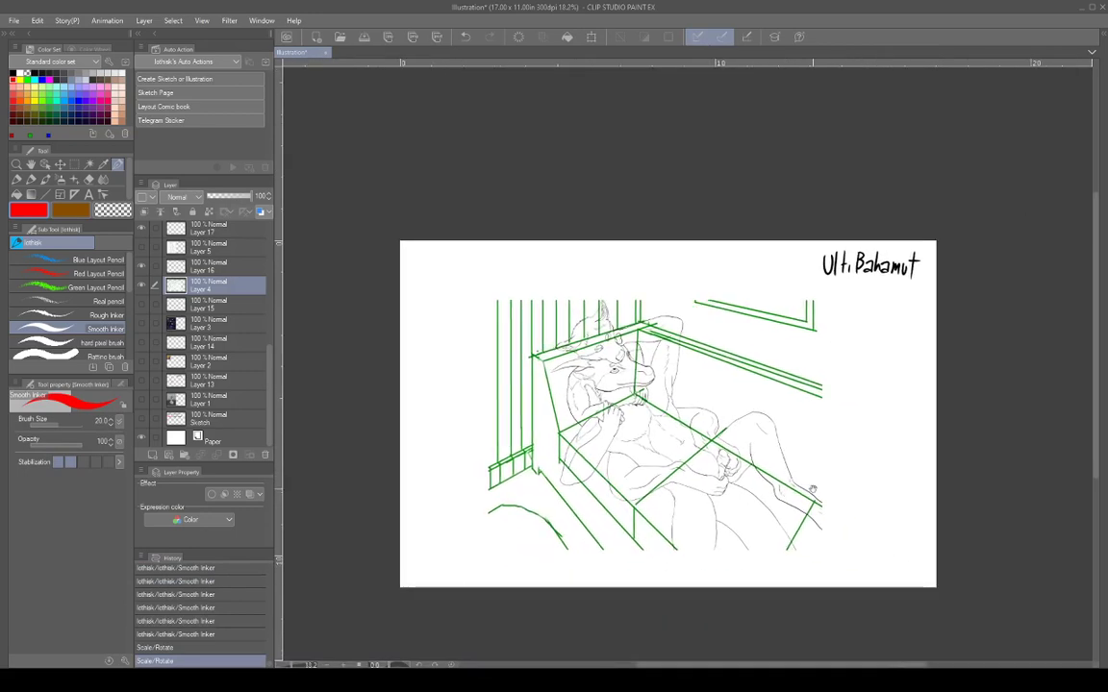
scroll(812, 488, down, 3)
scroll(759, 463, up, 1)
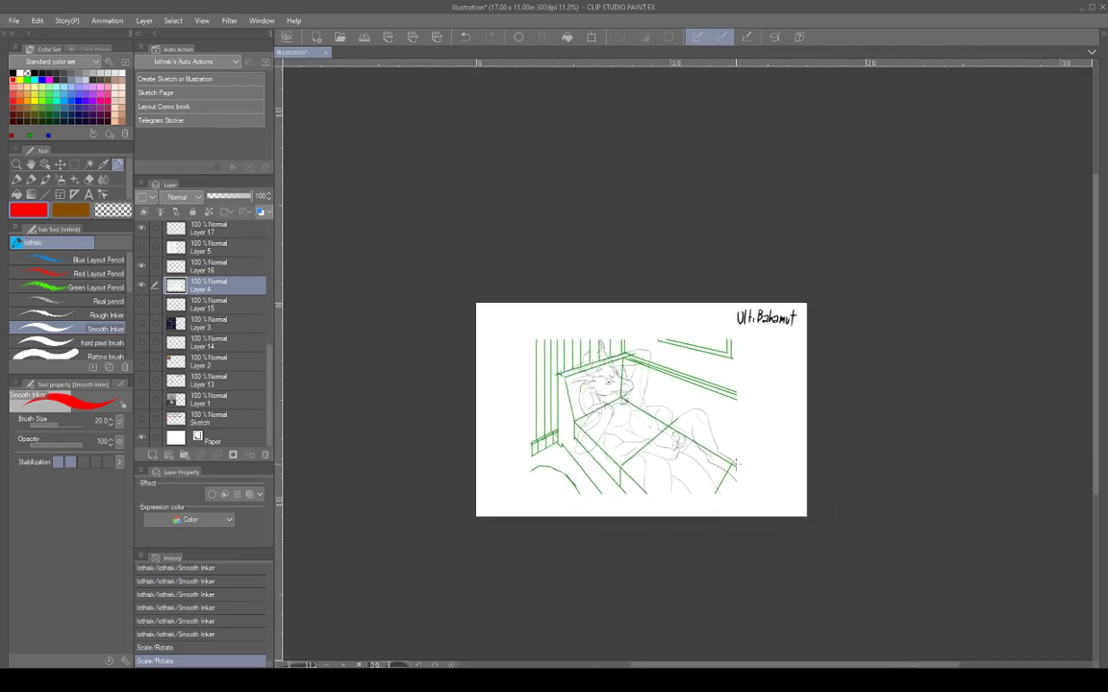
mouse_move(736, 468)
mouse_down()
mouse_move(490, 293)
mouse_move(437, 277)
mouse_move(472, 314)
mouse_up()
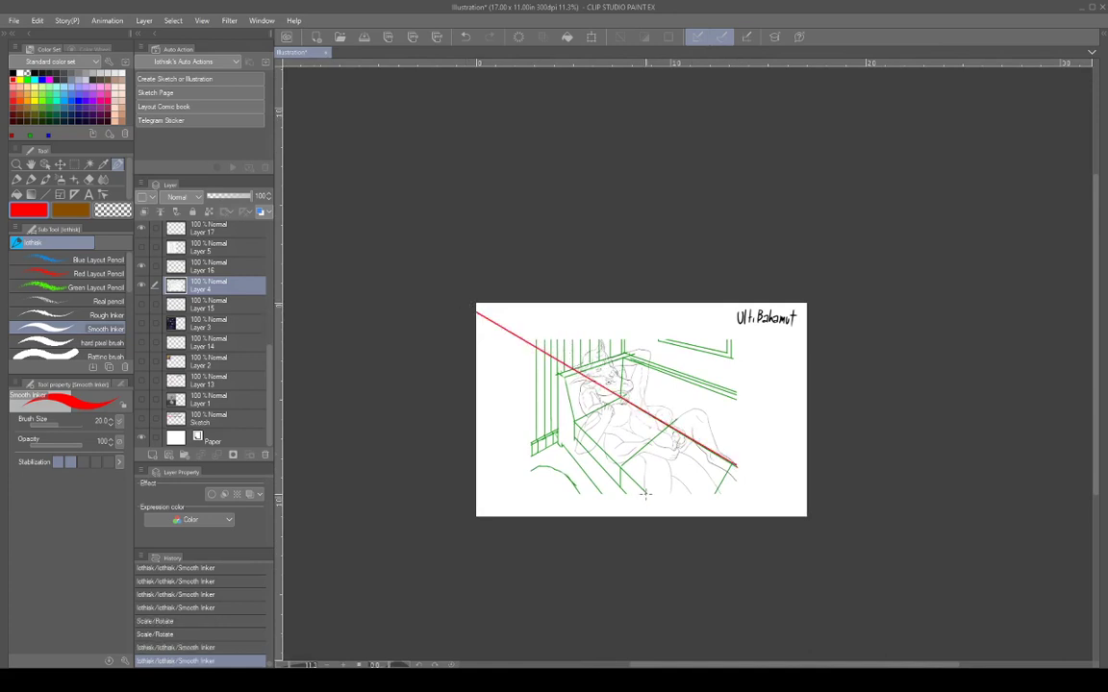
Draw two more straight red guide lines along the bed's near edge and the floor line, extended to the page's left edge.
mouse_move(646, 494)
mouse_down()
mouse_move(500, 366)
mouse_move(442, 288)
mouse_move(460, 307)
mouse_move(449, 303)
mouse_up()
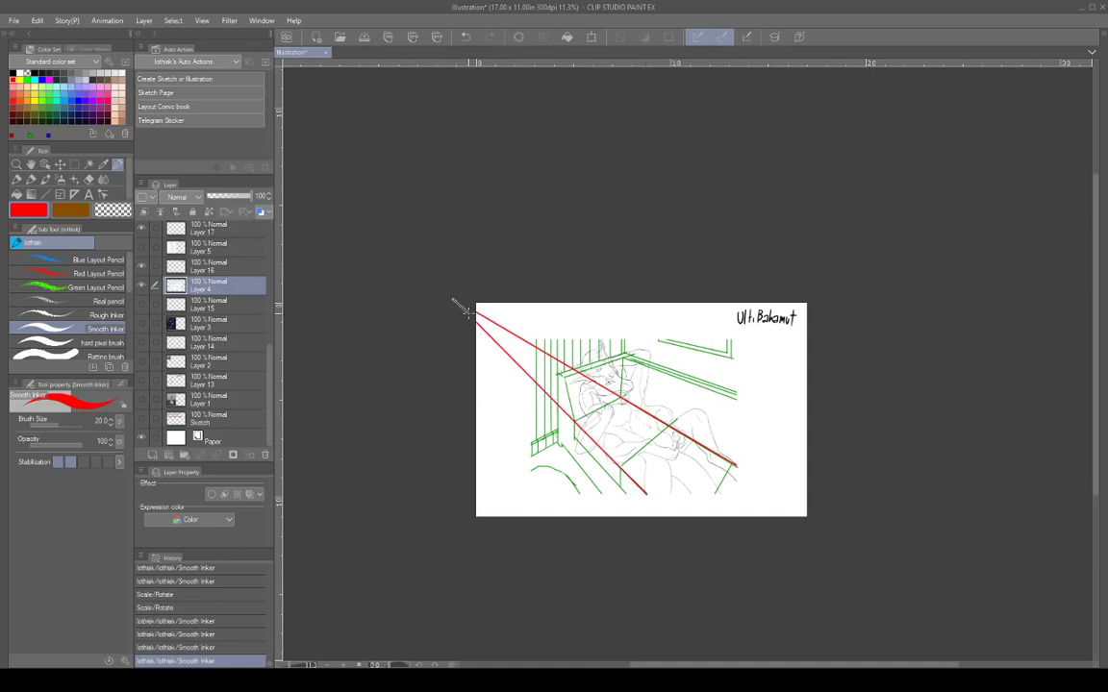
scroll(715, 421, up, 3)
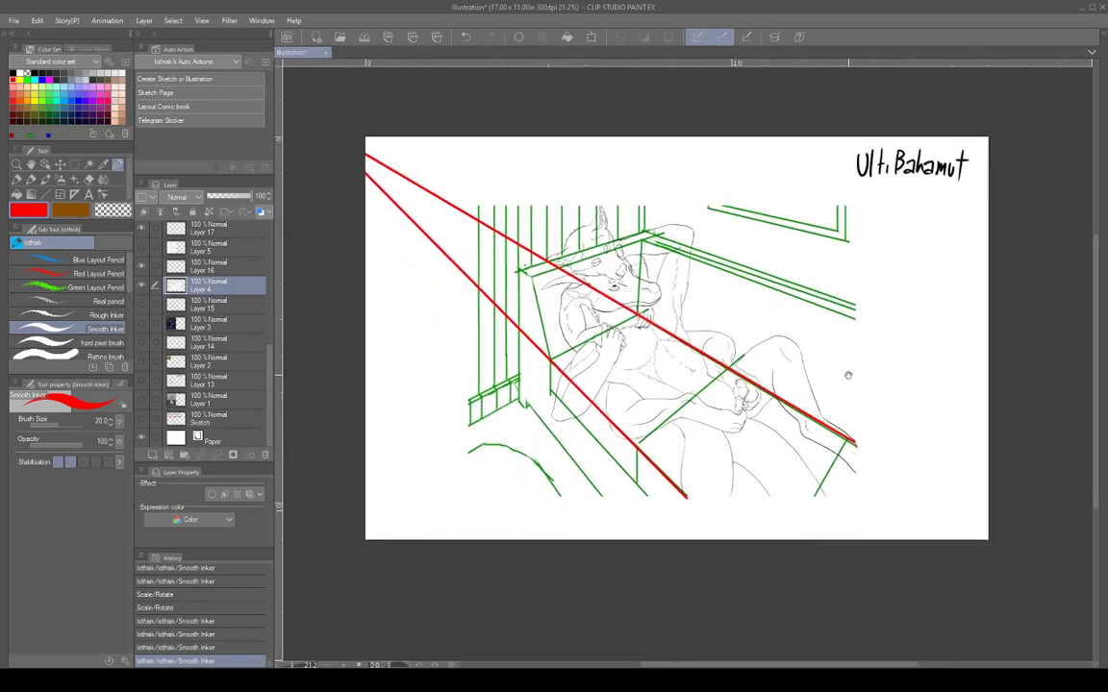
mouse_move(864, 356)
mouse_down()
mouse_move(919, 407)
mouse_move(836, 448)
mouse_up()
scroll(932, 425, down, 2)
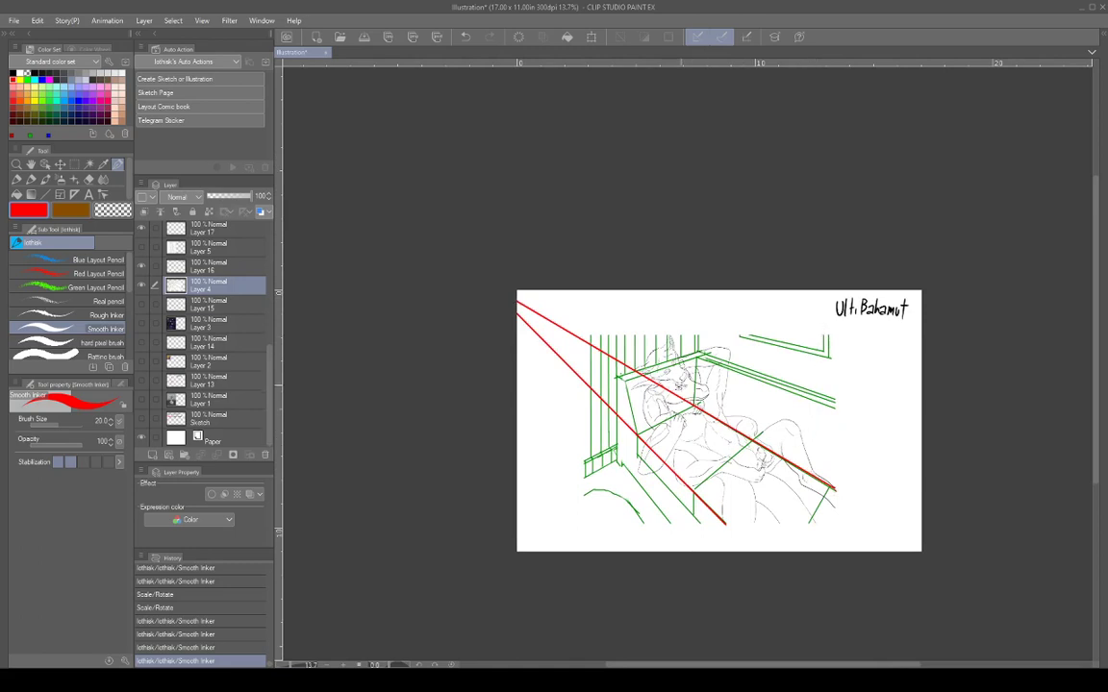
drag(867, 467, 809, 428)
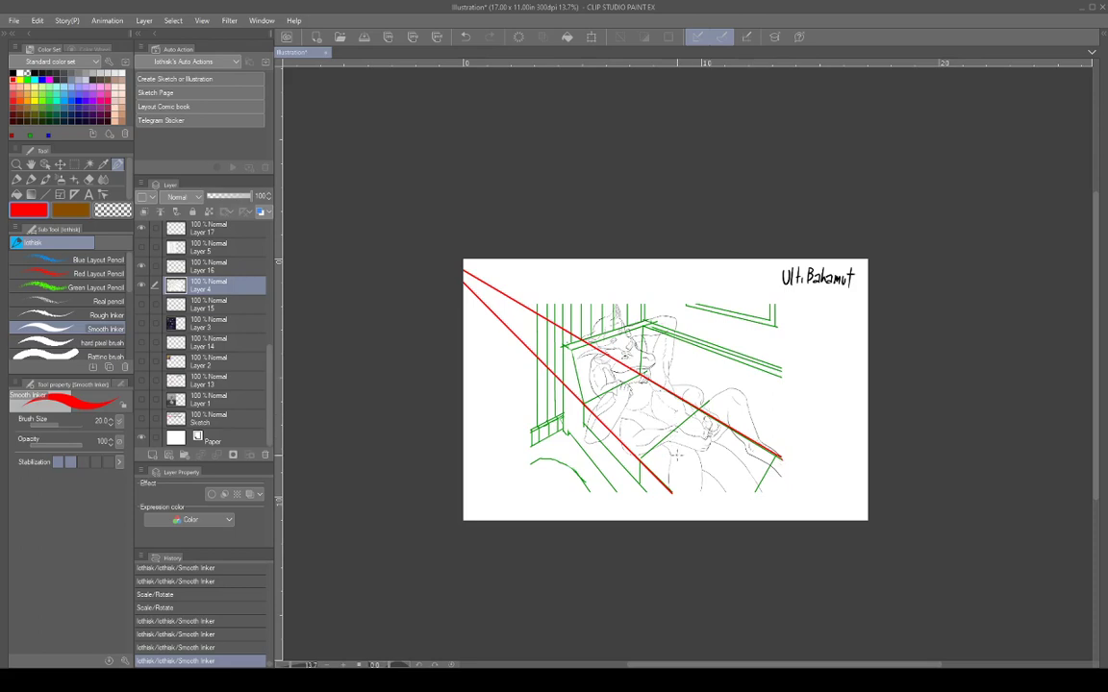
mouse_move(616, 493)
mouse_down()
mouse_move(556, 439)
mouse_move(438, 272)
mouse_up()
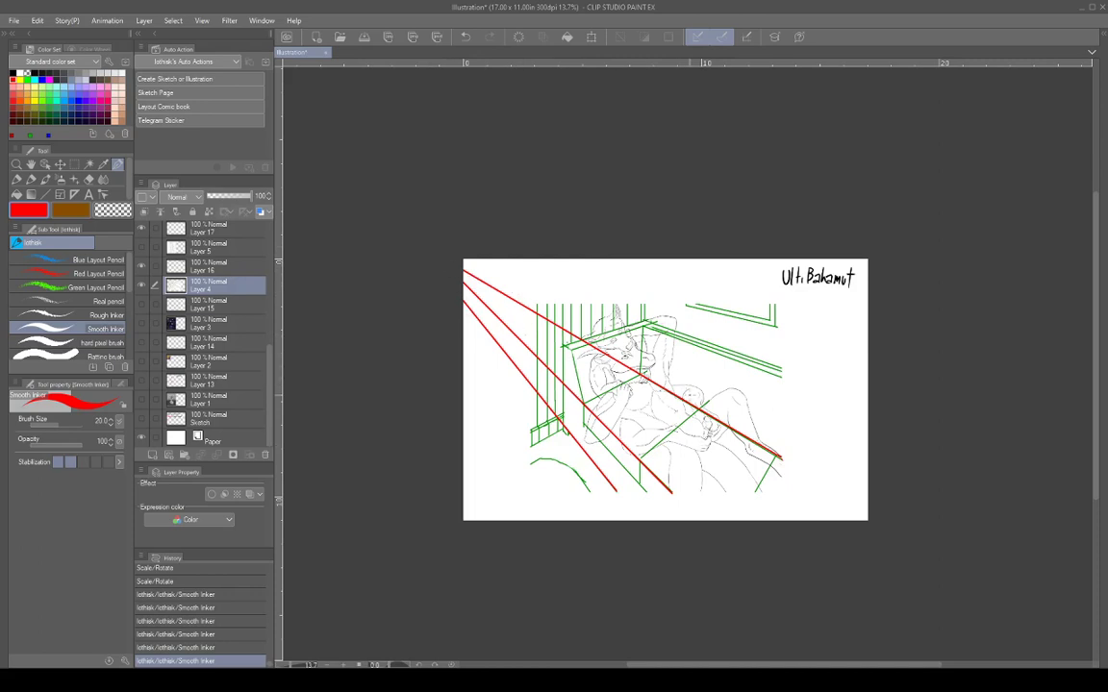
Examine the sketch's perspective along the three red guide lines and briefly bring up the Perspective ruler settings.
scroll(794, 402, up, 3)
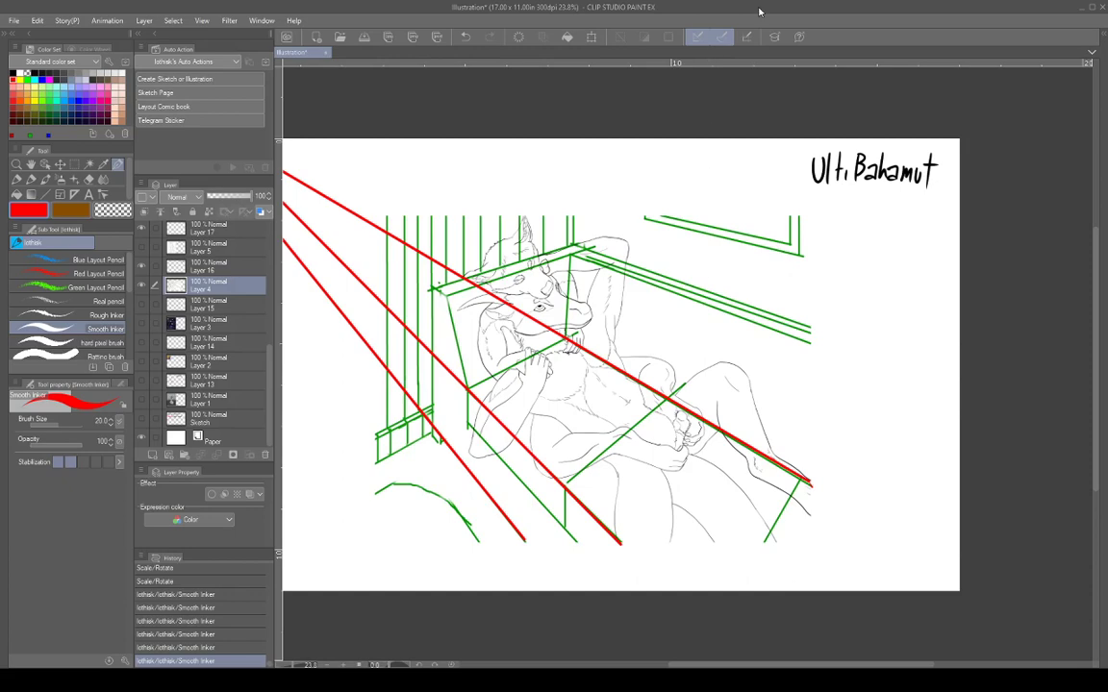
mouse_move(654, 376)
mouse_down()
mouse_move(728, 401)
mouse_move(714, 407)
mouse_move(764, 435)
mouse_move(815, 385)
mouse_move(823, 393)
mouse_up()
mouse_move(923, 432)
mouse_down()
mouse_move(905, 452)
mouse_move(976, 473)
mouse_up()
scroll(894, 458, down, 2)
drag(880, 456, 791, 450)
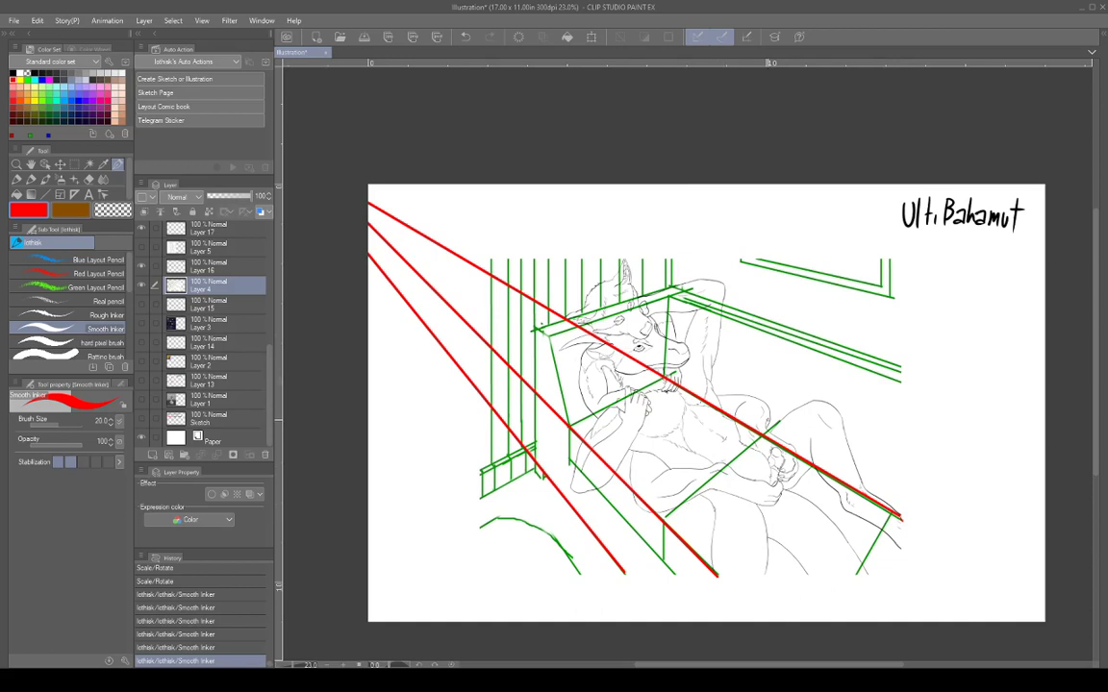
drag(857, 452, 744, 457)
drag(744, 456, 611, 452)
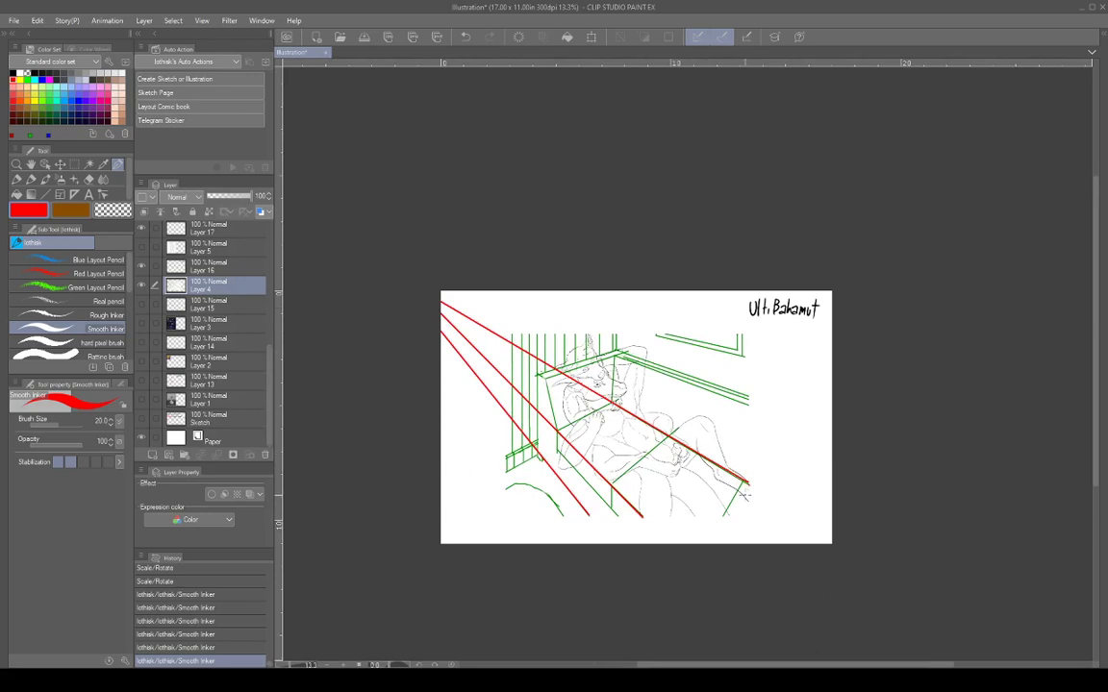
drag(730, 429, 794, 435)
scroll(807, 413, down, 8)
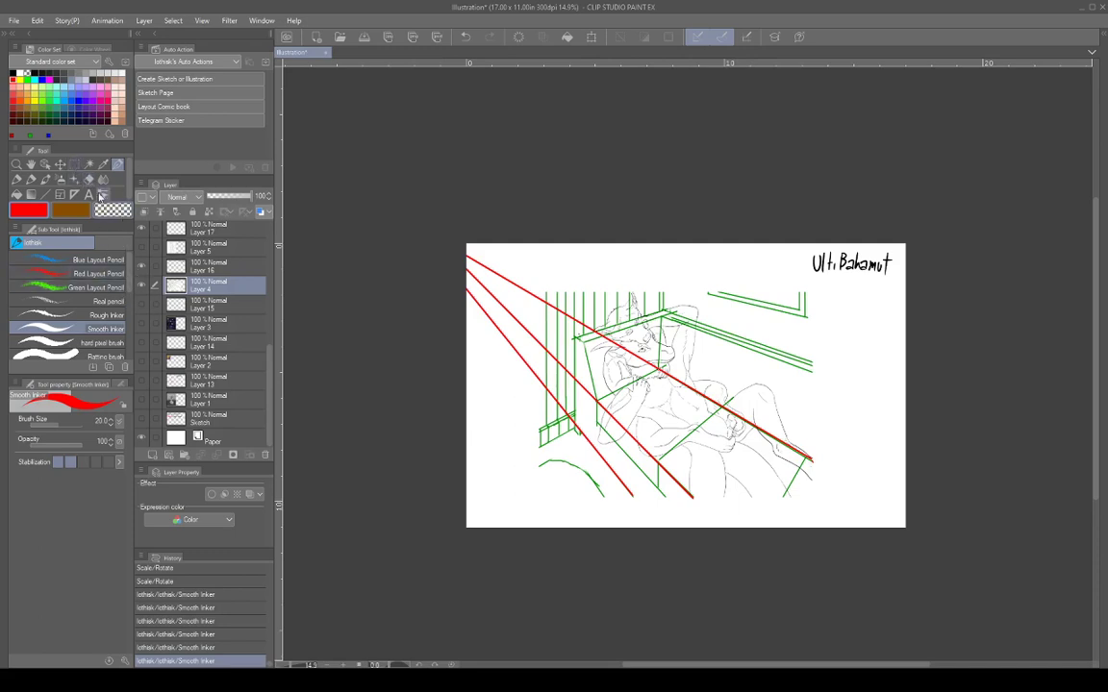
click(75, 195)
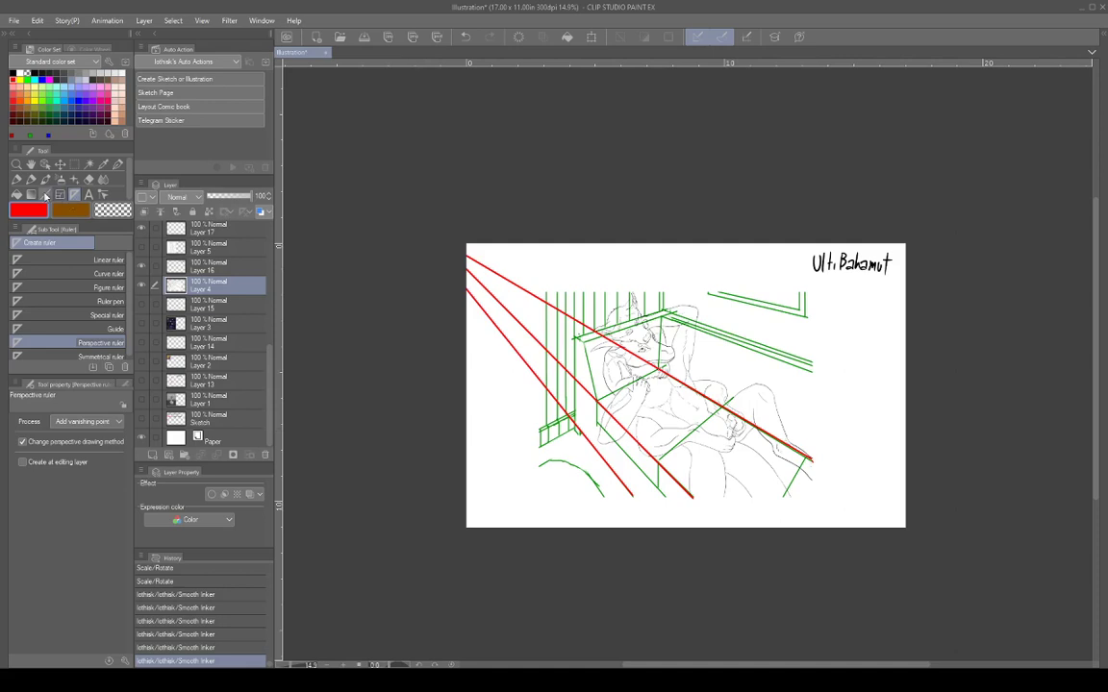
click(117, 167)
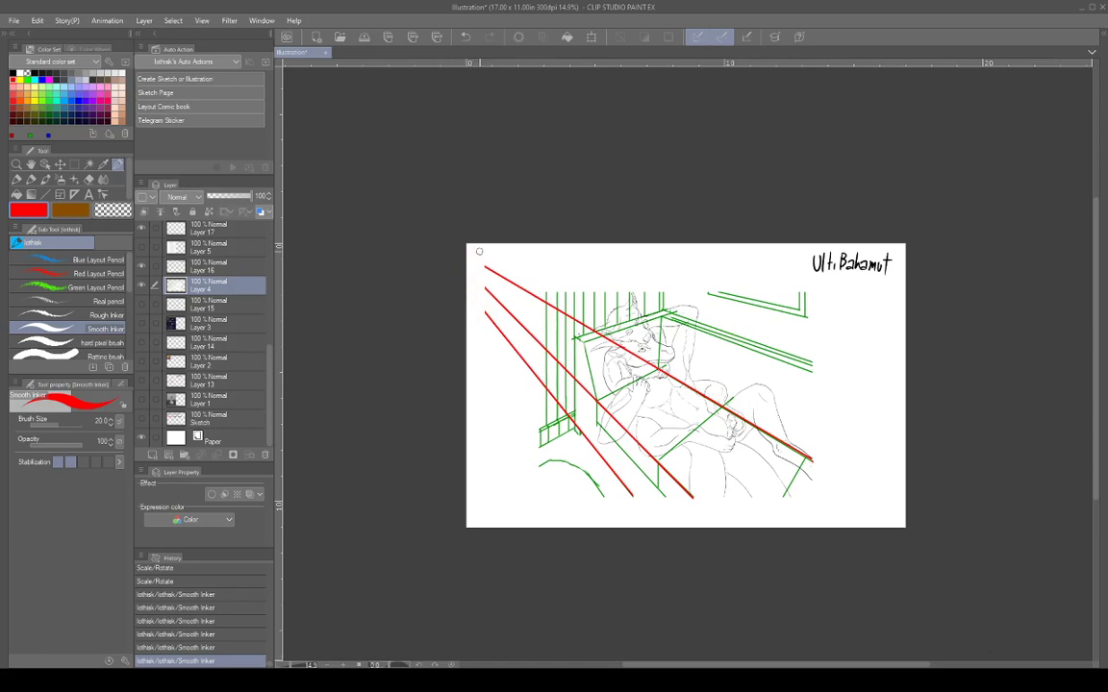
Erase the outer ends of the red guide lines, then enlarge the hard eraser and wipe over the figures' legs.
drag(479, 251, 518, 351)
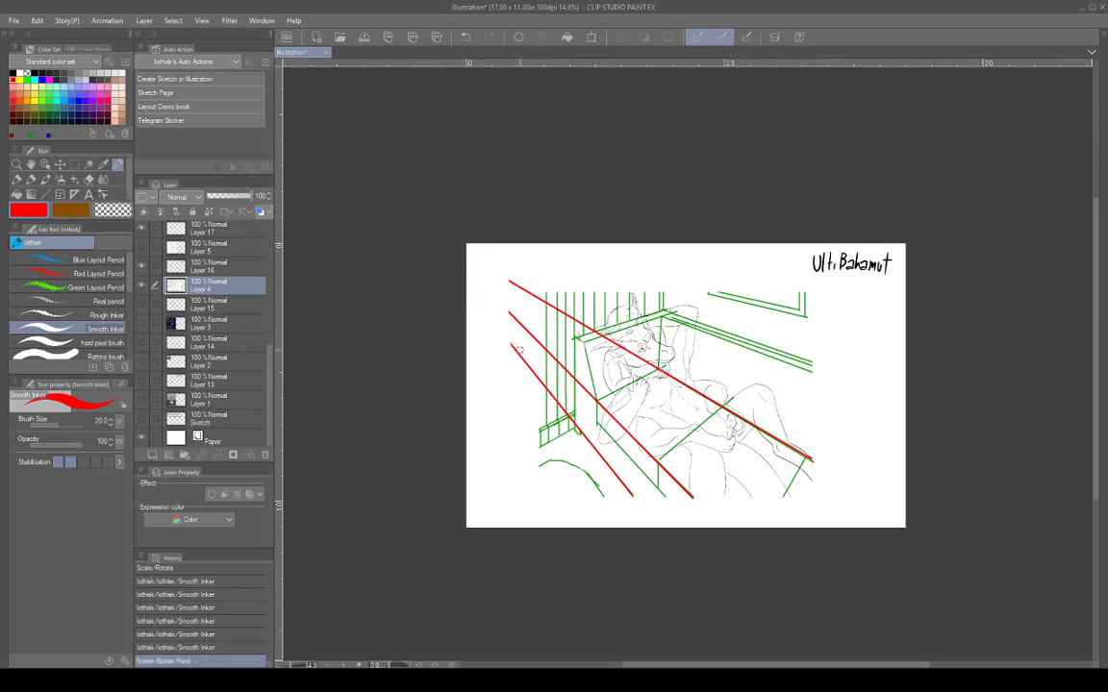
drag(818, 466, 811, 460)
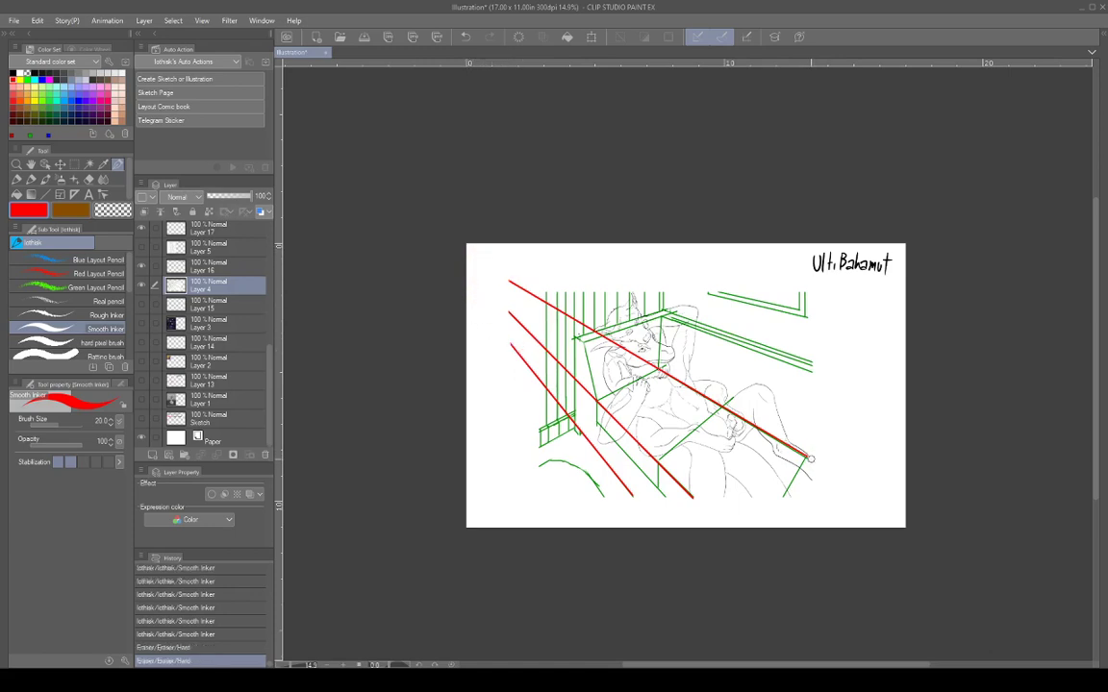
click(811, 460)
key(])
key(])
key(])
key(])
key(])
key(])
key(])
key(])
key(])
key(])
key(])
mouse_move(806, 452)
mouse_down()
mouse_move(731, 371)
mouse_move(714, 455)
mouse_move(748, 477)
mouse_up()
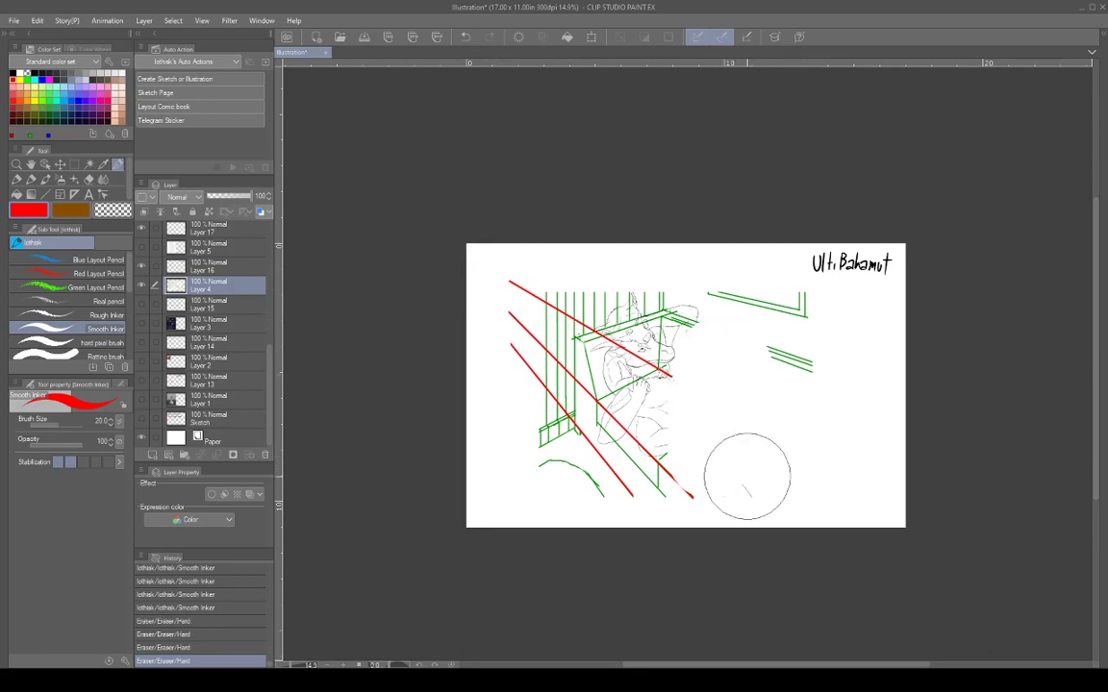
Undo the eraser strokes and the two red guide lines along the bed's near edge and the floor.
key(ctrl+z)
key(ctrl+z)
key(ctrl+z)
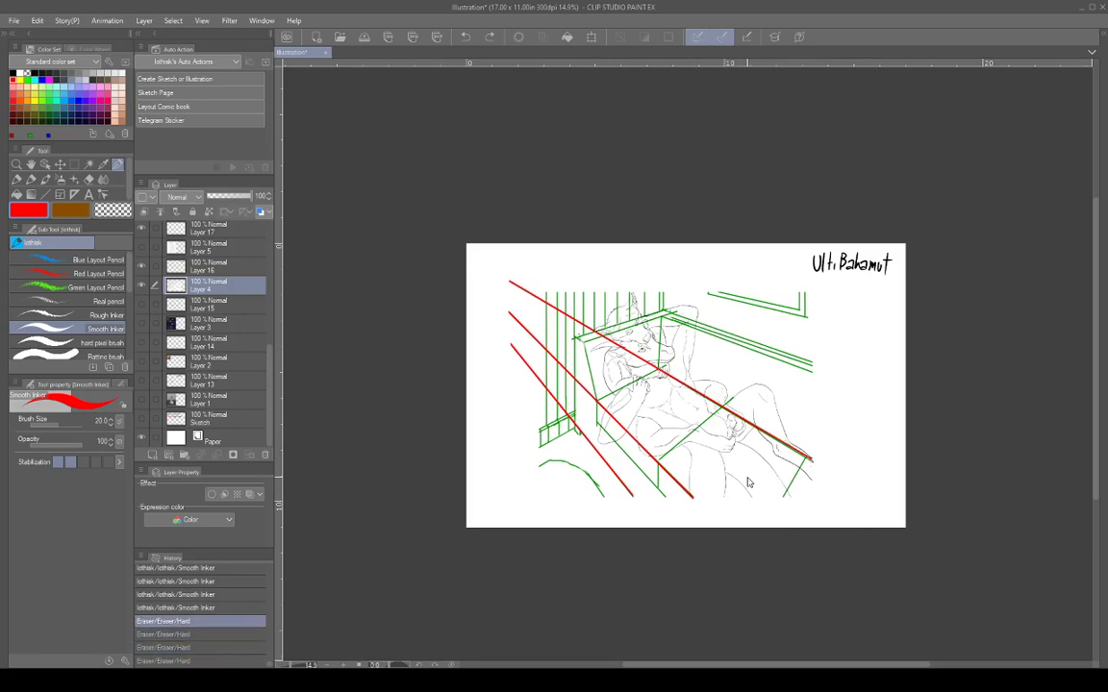
key(ctrl+z)
key(ctrl+z)
key(ctrl+z)
key(ctrl+z)
key(ctrl+z)
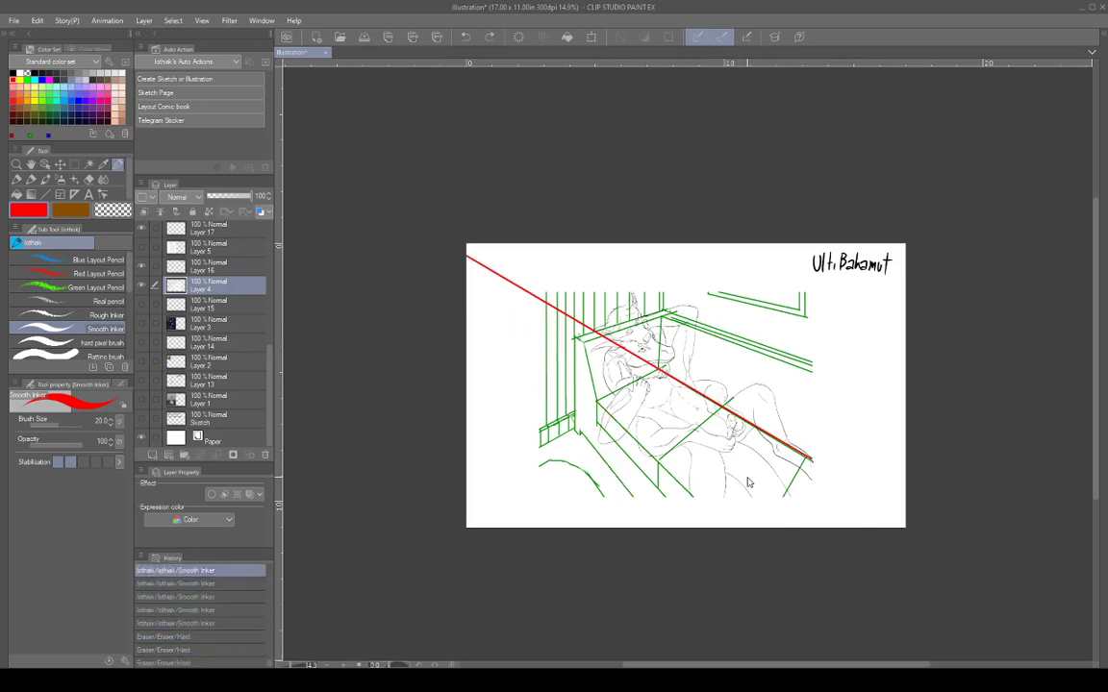
Undo the red perspective stroke on Layer 4 and make Layer 16 the active layer.
key(ctrl+z)
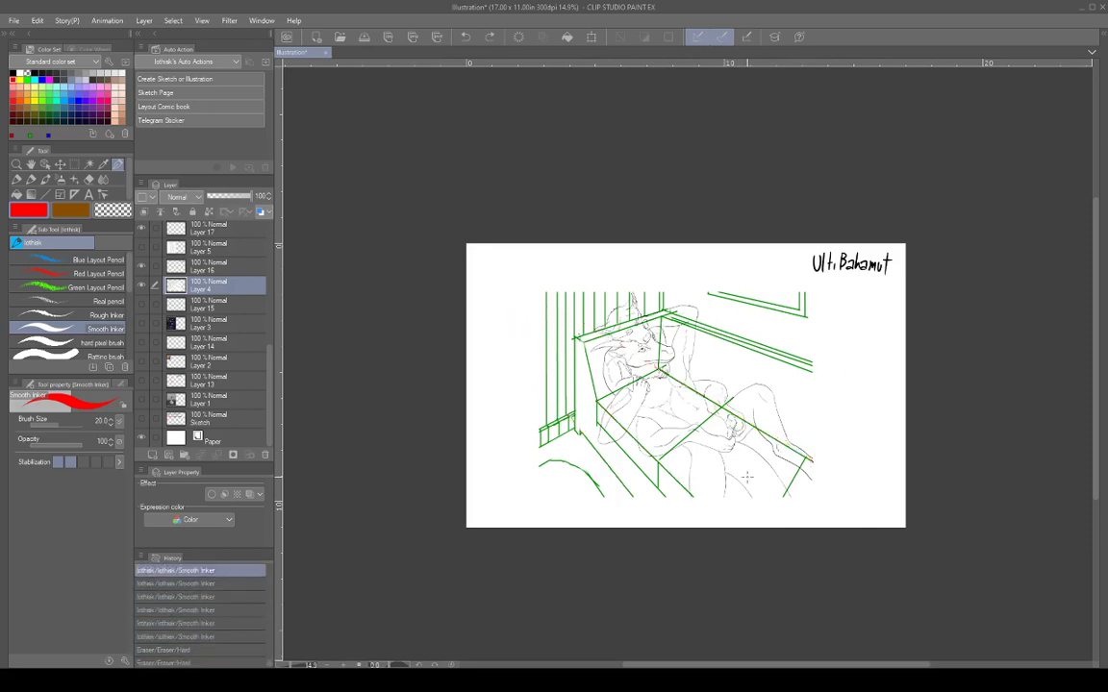
click(204, 268)
scroll(815, 425, up, 5)
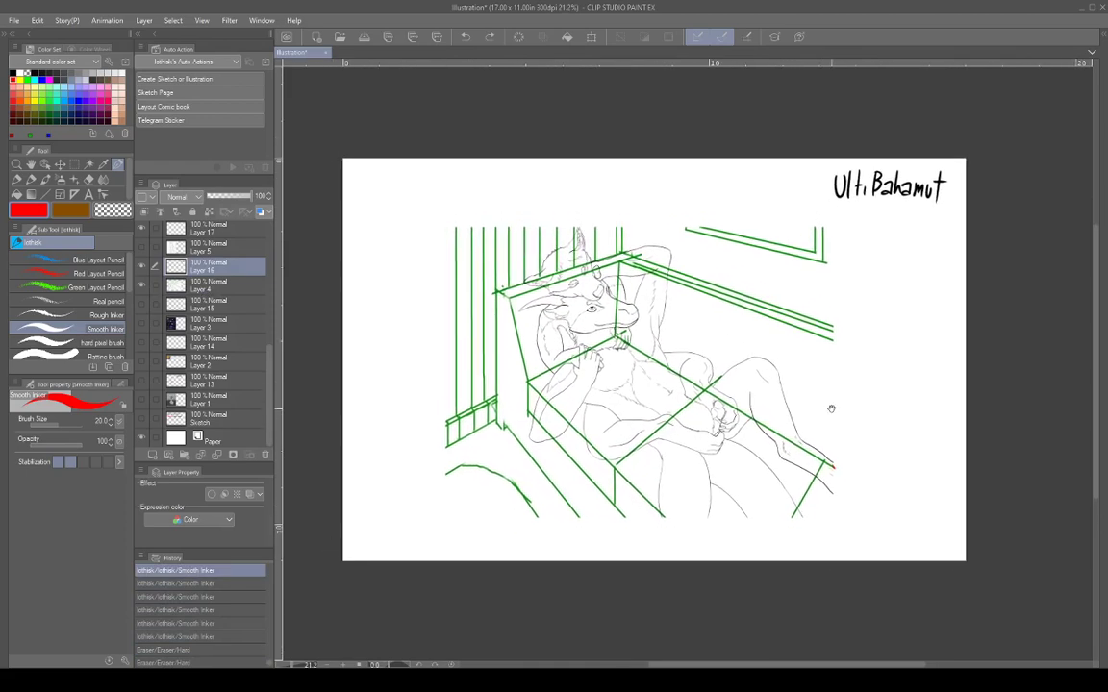
scroll(899, 478, down, 3)
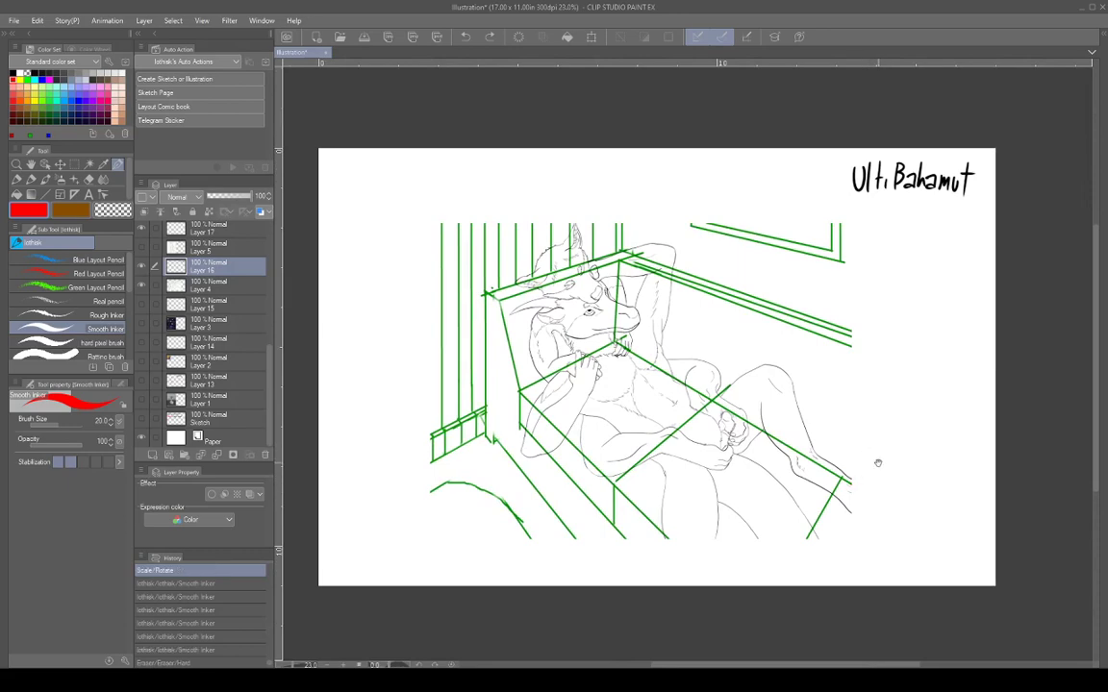
drag(878, 461, 880, 488)
scroll(880, 489, down, 5)
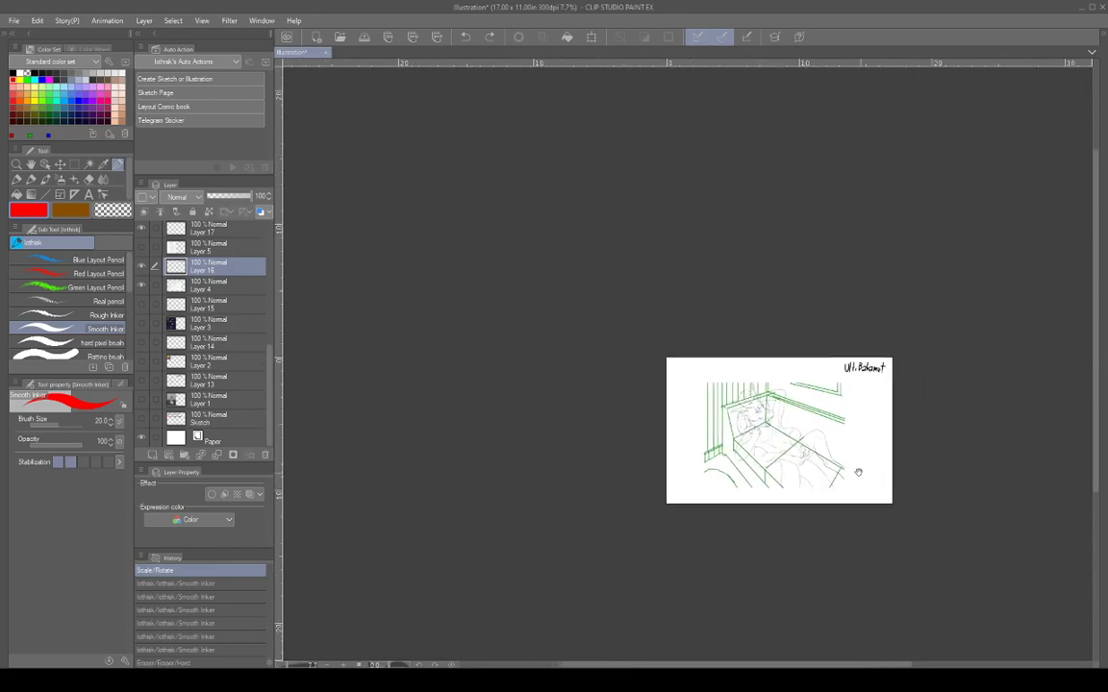
scroll(828, 410, up, 4)
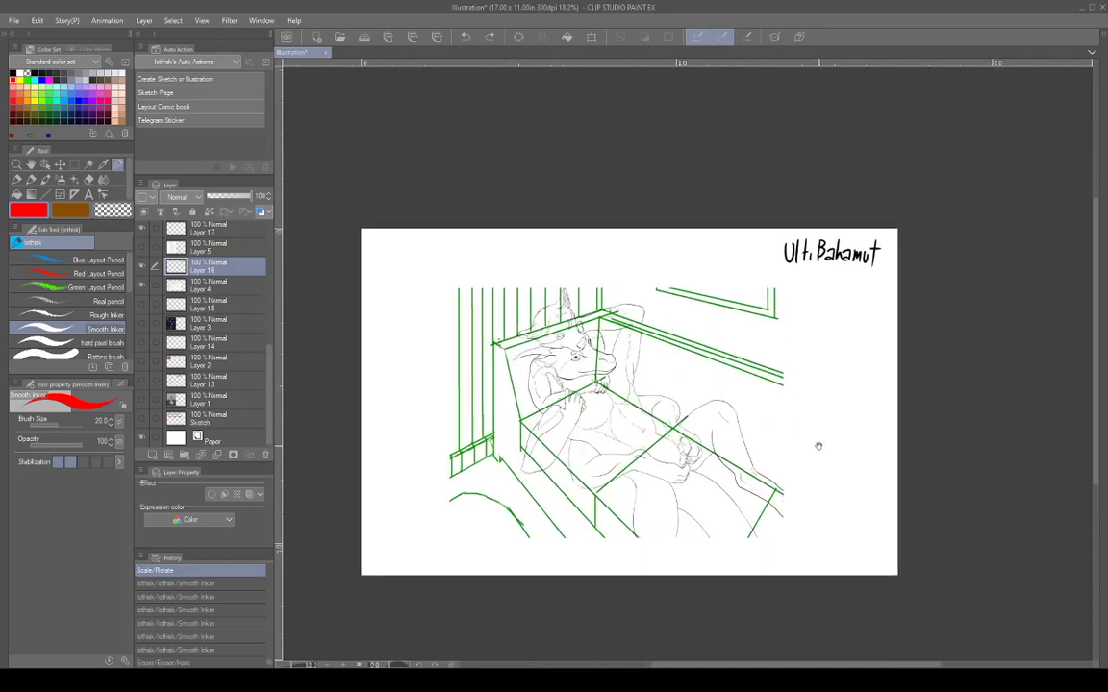
scroll(861, 433, down, 2)
scroll(853, 437, up, 2)
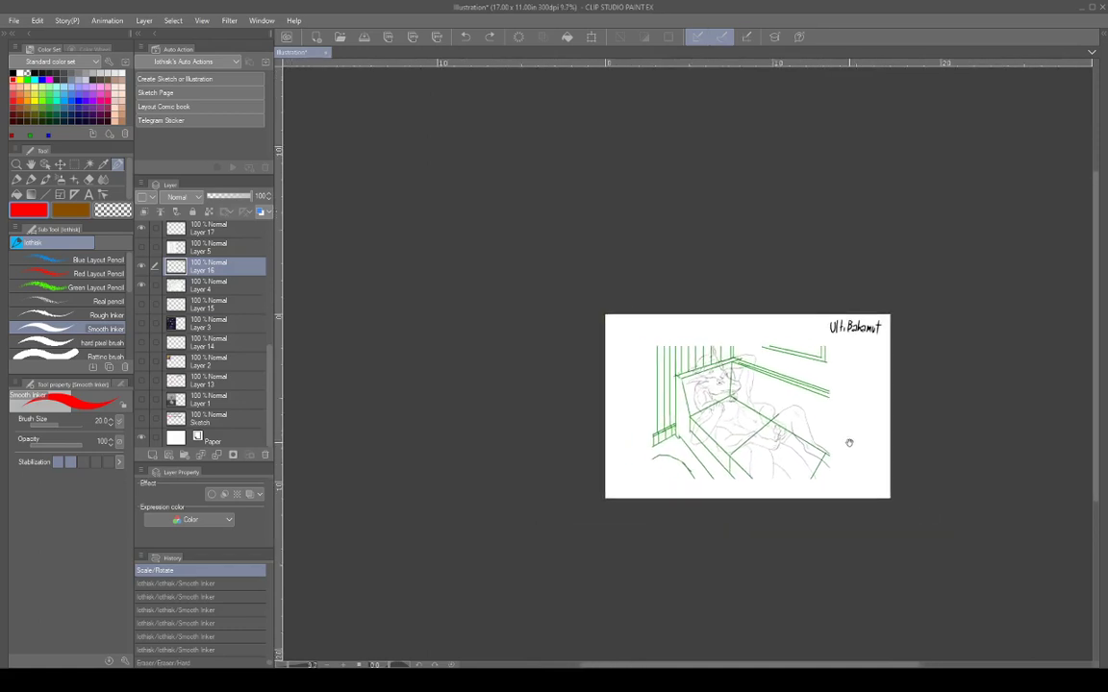
scroll(845, 445, up, 1)
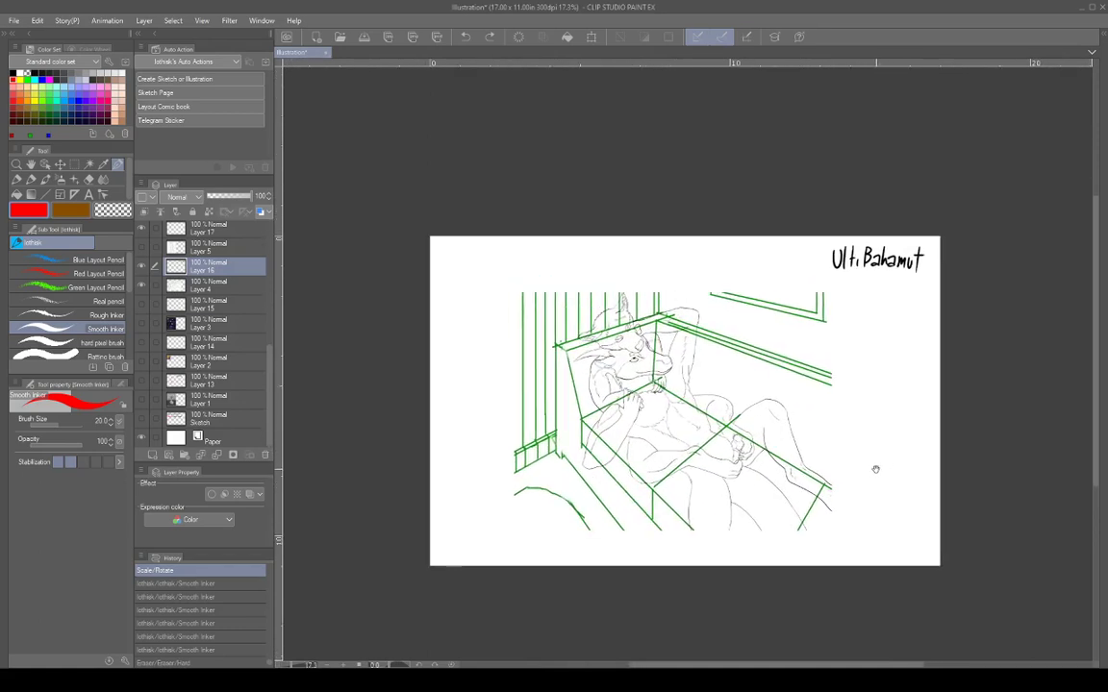
scroll(852, 447, down, 2)
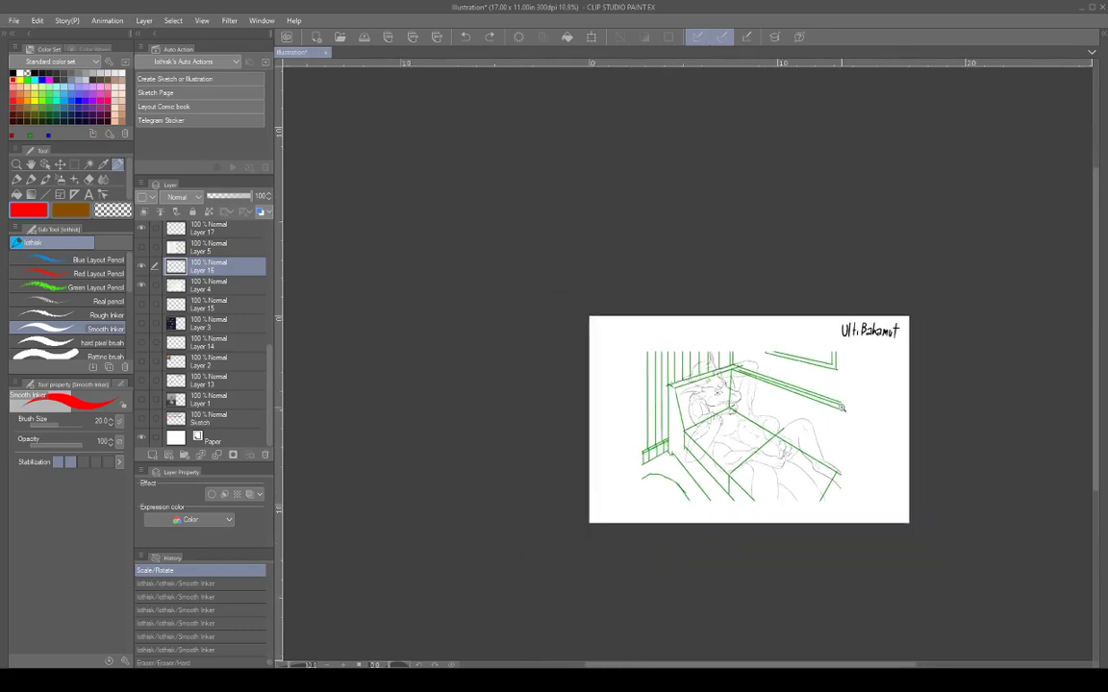
scroll(847, 444, up, 4)
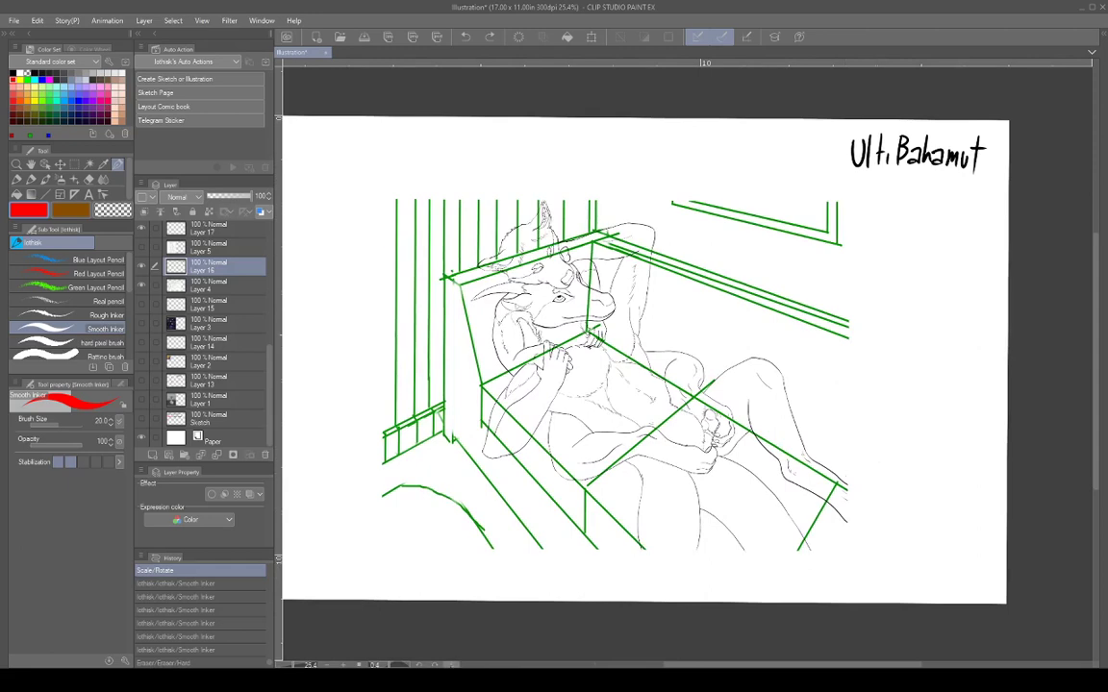
Draw red perspective lines along the bed's long edges out to the canvas border and join them at the bed's head corner.
click(452, 665)
drag(843, 414, 919, 470)
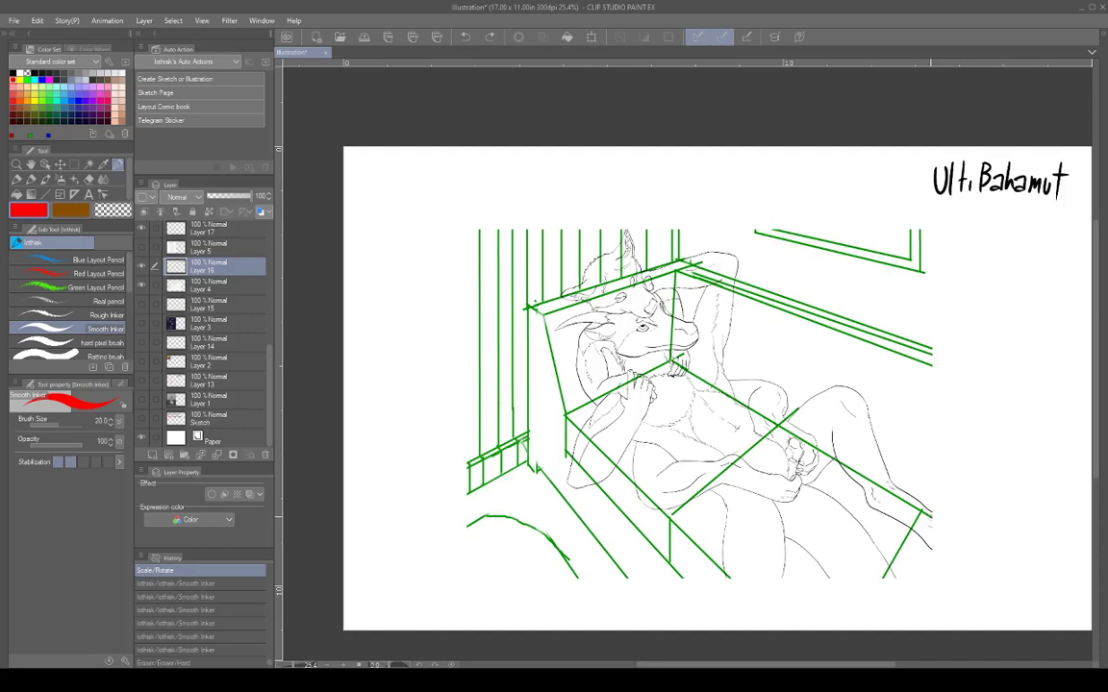
drag(930, 517, 929, 508)
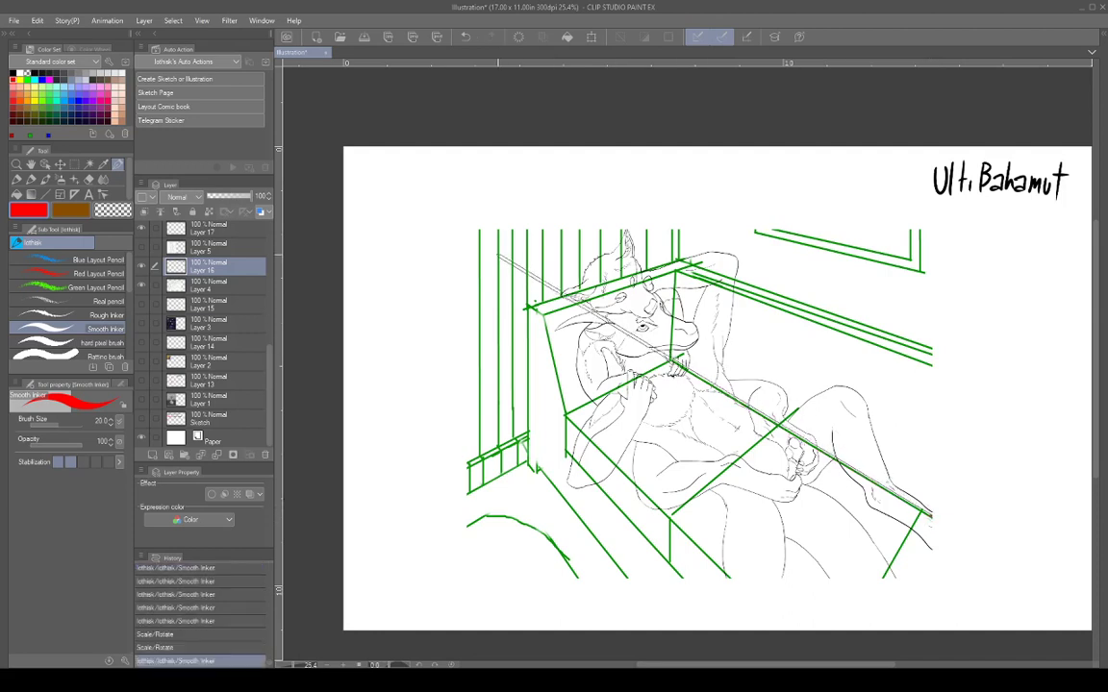
drag(367, 156, 327, 153)
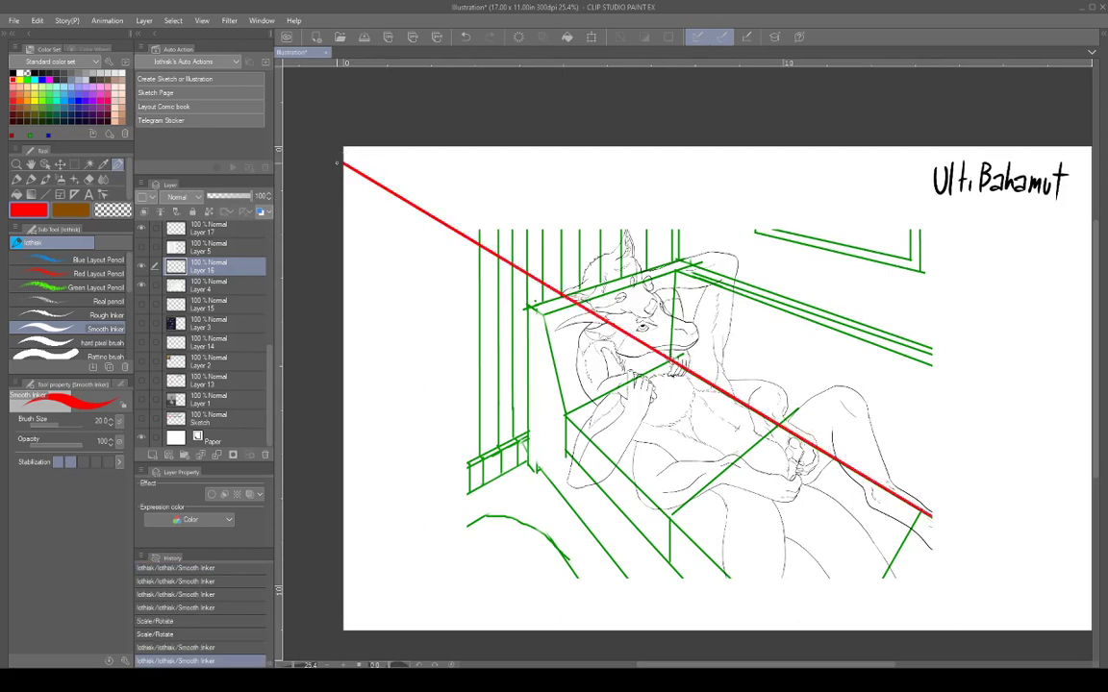
mouse_move(657, 521)
mouse_down()
mouse_move(651, 480)
mouse_move(397, 298)
mouse_move(288, 248)
mouse_move(332, 231)
mouse_move(325, 223)
mouse_move(334, 236)
mouse_up()
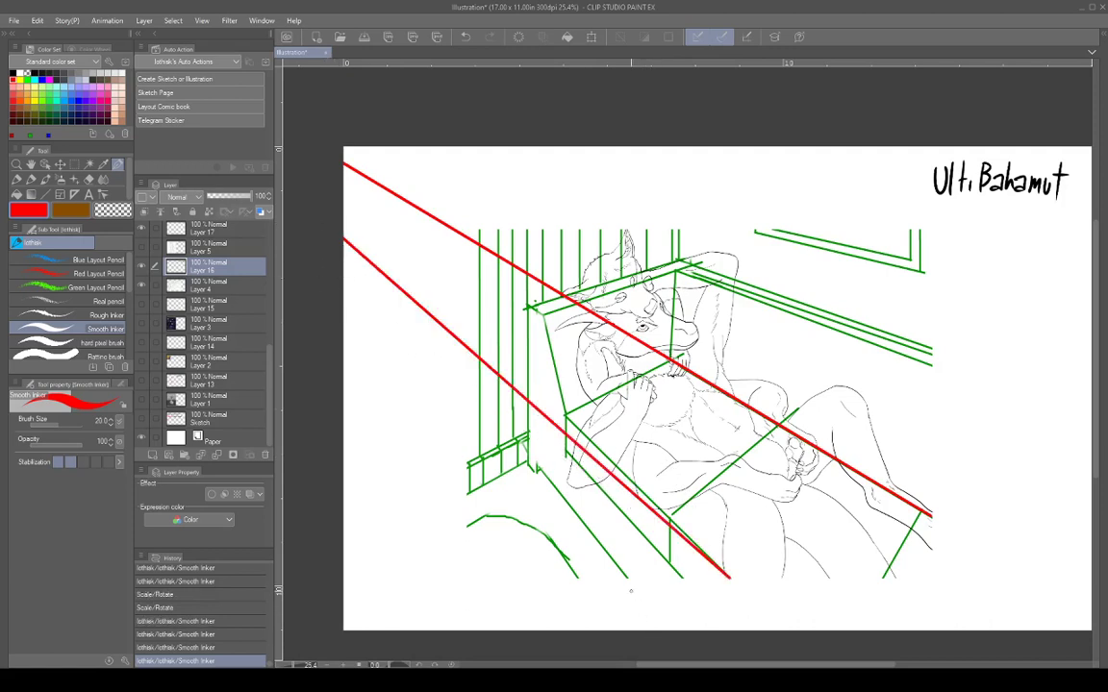
mouse_move(625, 582)
mouse_down()
mouse_move(443, 373)
mouse_move(313, 306)
mouse_move(321, 279)
mouse_move(331, 287)
mouse_up()
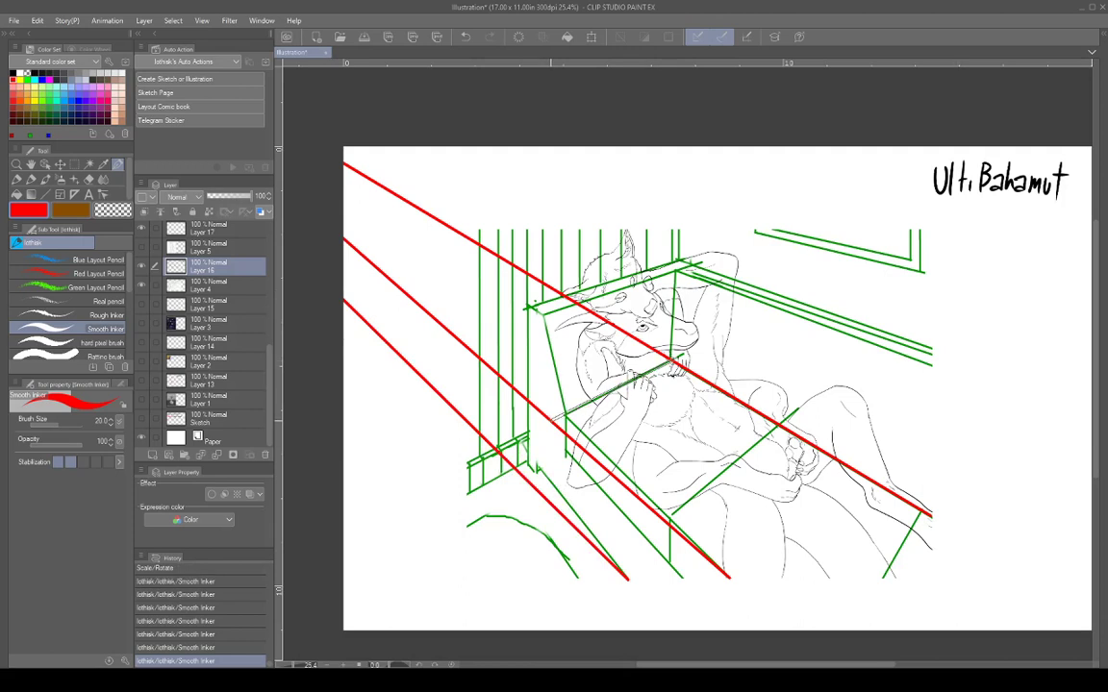
shift+click(551, 421)
shift+click(546, 501)
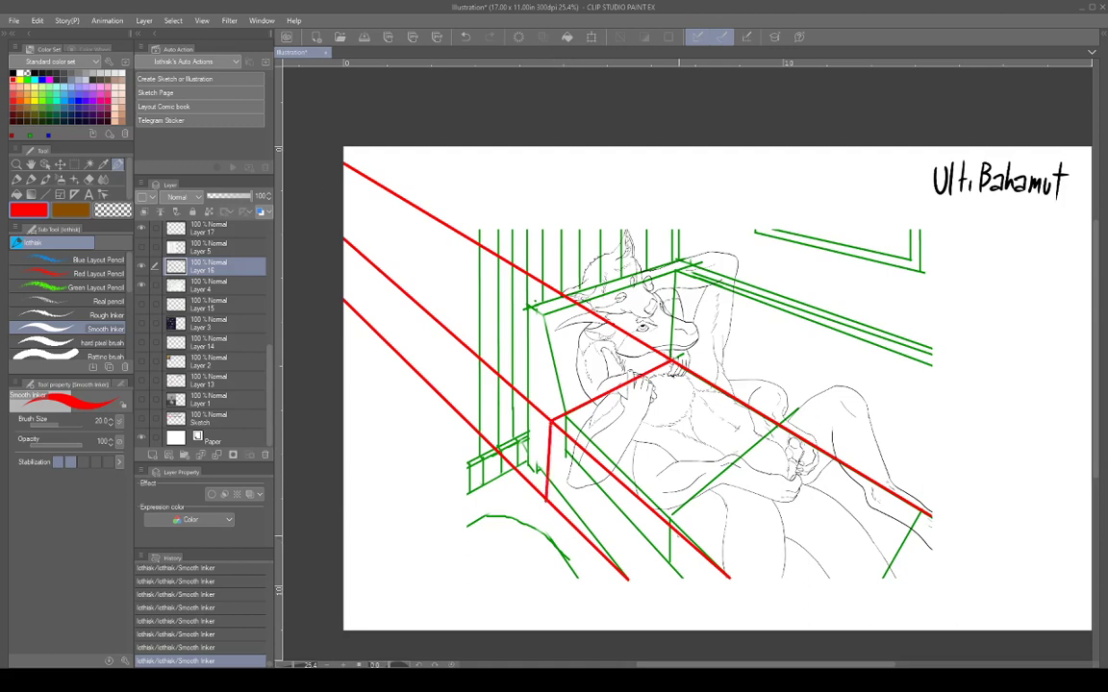
Erase all the red perspective lines from Layer 16.
mouse_move(936, 527)
mouse_down()
mouse_move(878, 451)
mouse_move(870, 472)
mouse_up()
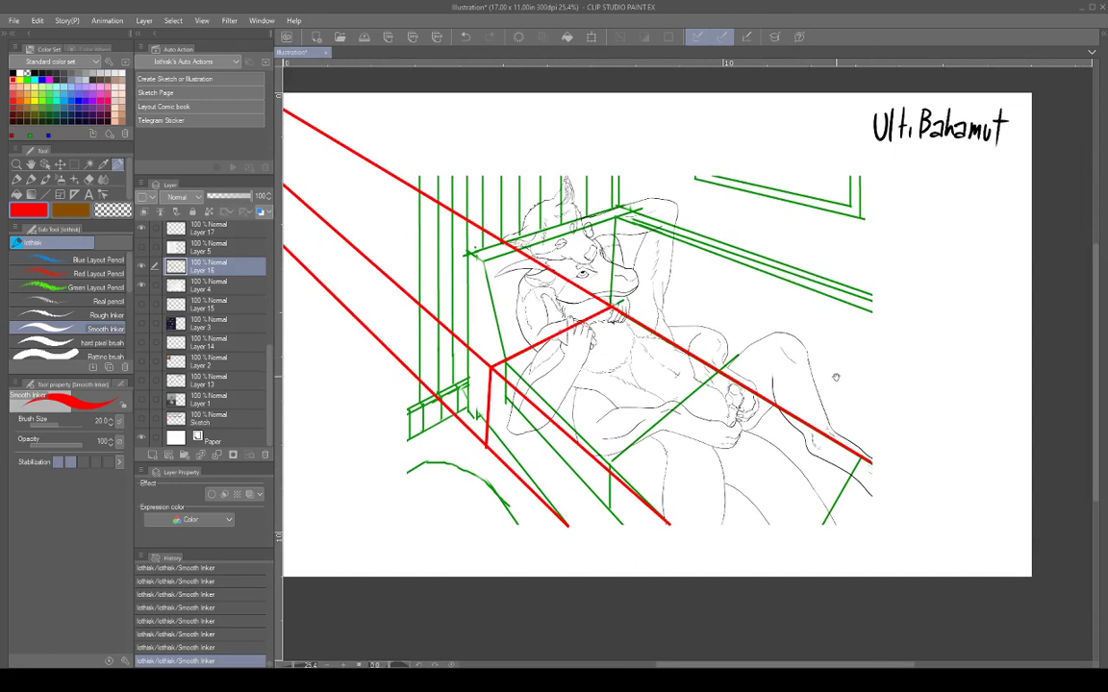
mouse_move(836, 376)
mouse_down()
mouse_move(874, 409)
mouse_move(861, 486)
mouse_move(785, 440)
mouse_move(657, 476)
mouse_move(662, 455)
mouse_move(661, 517)
mouse_move(565, 426)
mouse_move(556, 387)
mouse_move(444, 405)
mouse_move(433, 367)
mouse_move(379, 309)
mouse_move(328, 156)
mouse_move(361, 174)
mouse_up()
scroll(847, 404, up, 3)
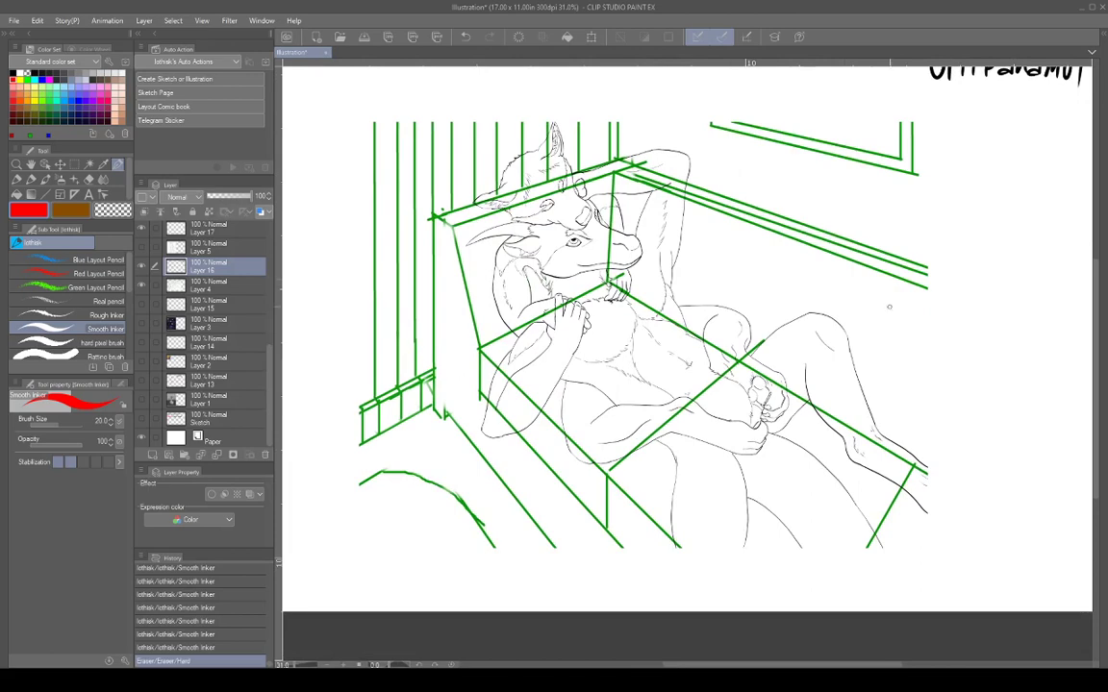
Examine the reclining figures' pose and proportions against the green bed and wall guides.
mouse_move(858, 314)
mouse_down()
mouse_move(865, 369)
mouse_move(851, 337)
mouse_up()
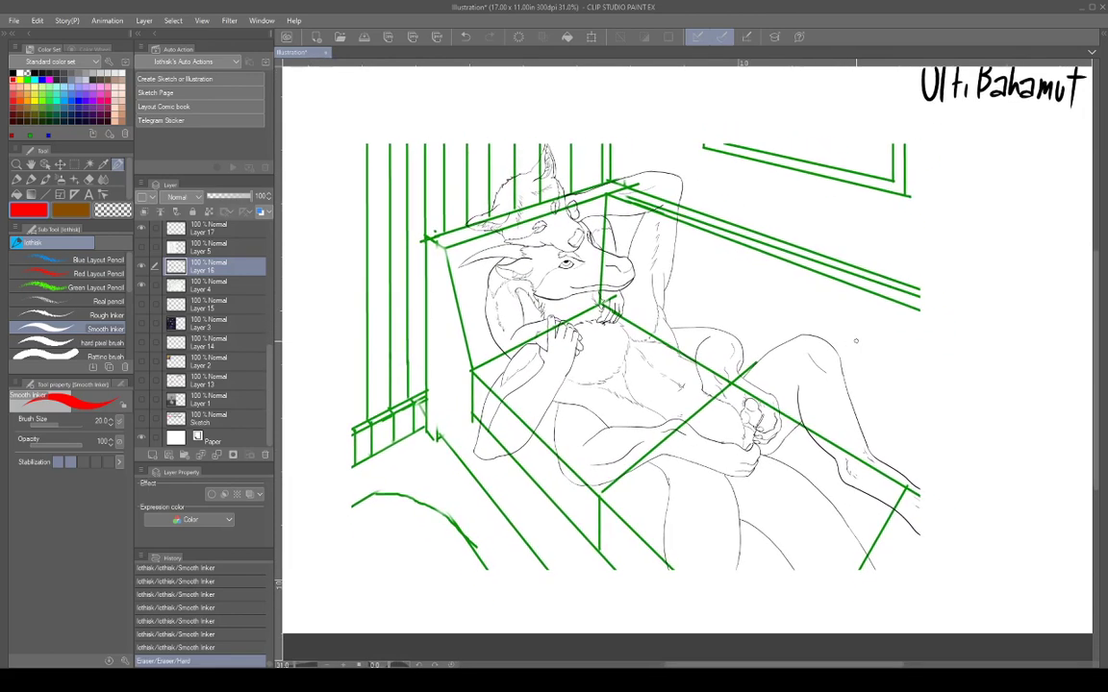
drag(855, 373, 872, 382)
drag(873, 382, 904, 312)
drag(935, 374, 941, 445)
scroll(935, 428, down, 2)
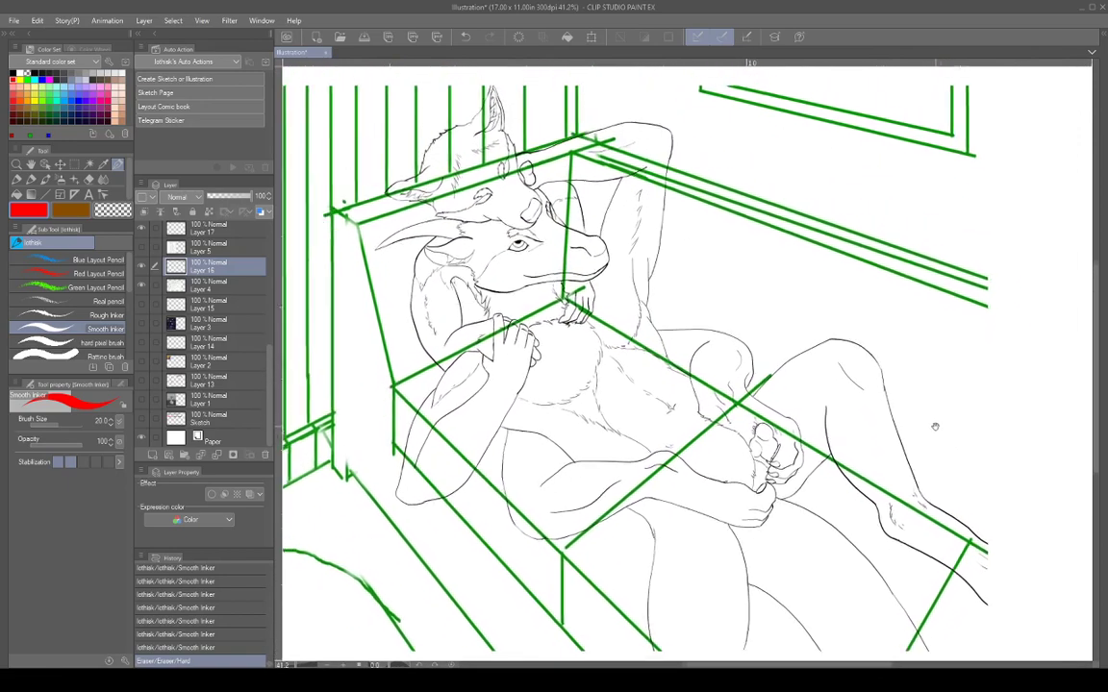
scroll(938, 429, down, 2)
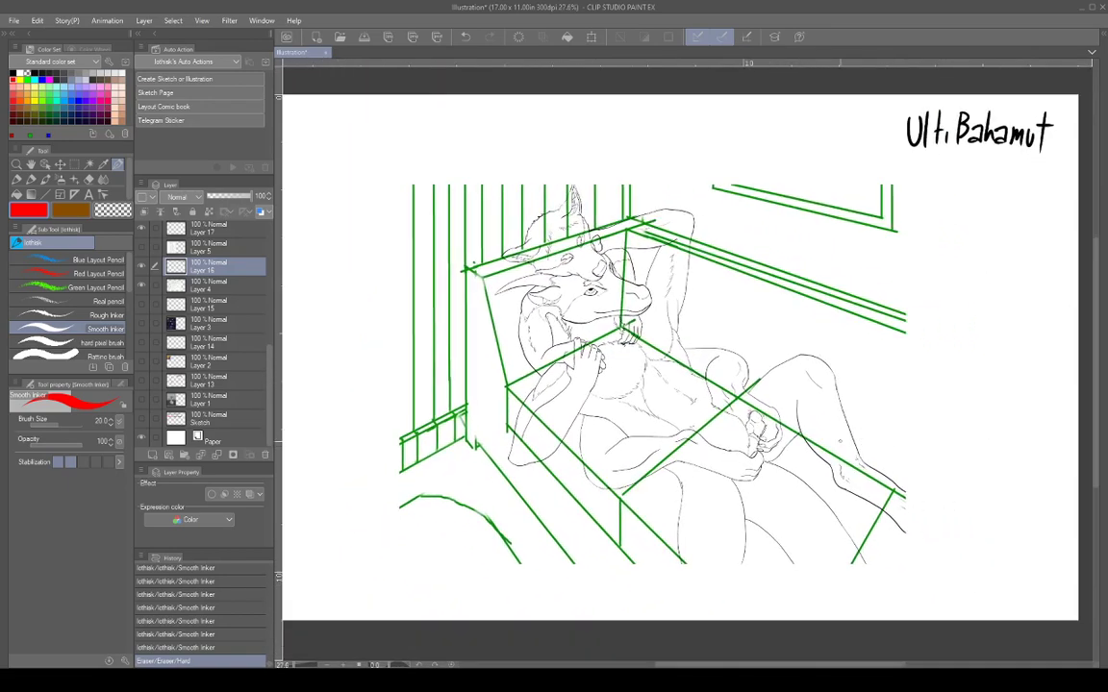
scroll(817, 359, up, 1)
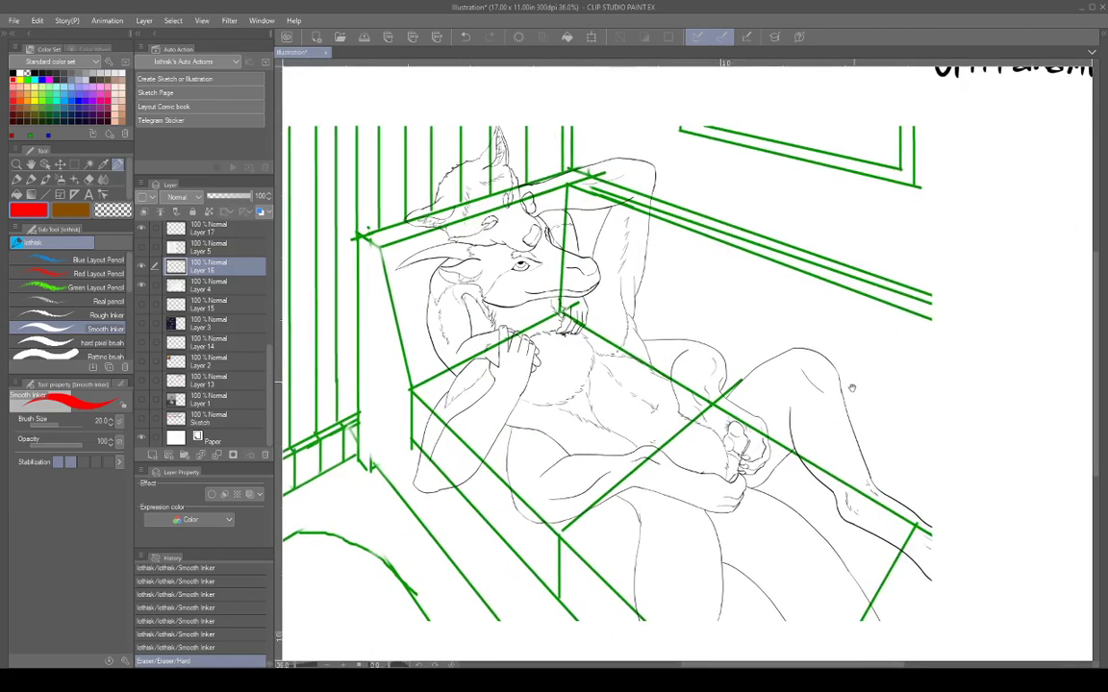
scroll(851, 388, up, 1)
mouse_move(902, 363)
mouse_down()
mouse_move(900, 403)
mouse_move(870, 388)
mouse_up()
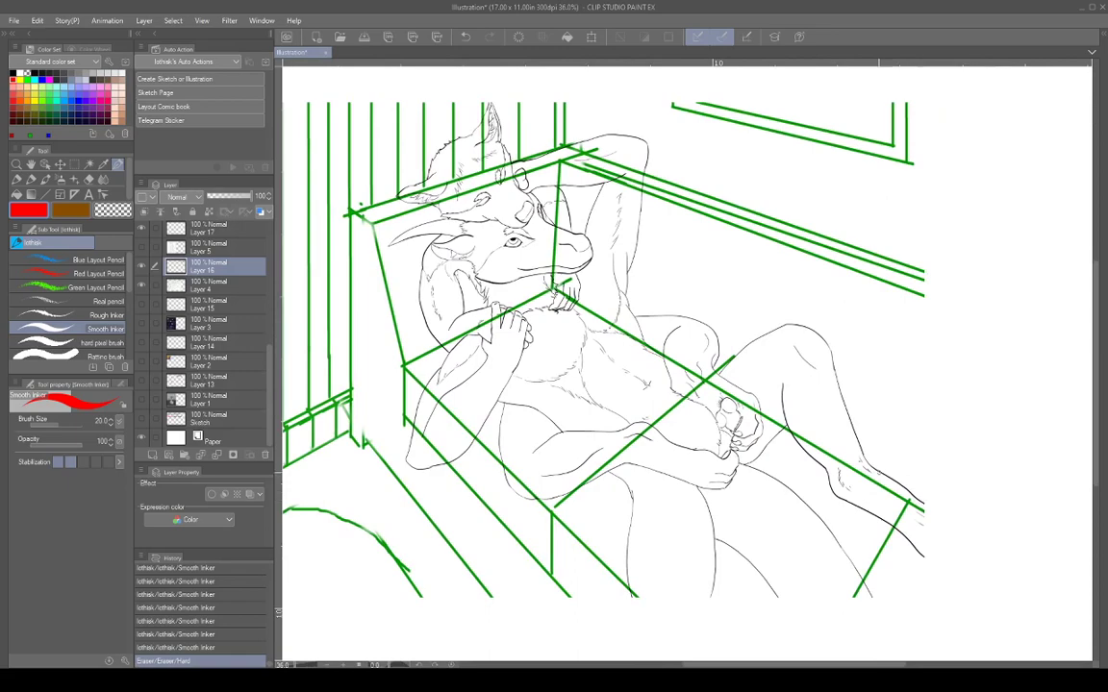
drag(839, 383, 891, 446)
scroll(563, 253, up, 4)
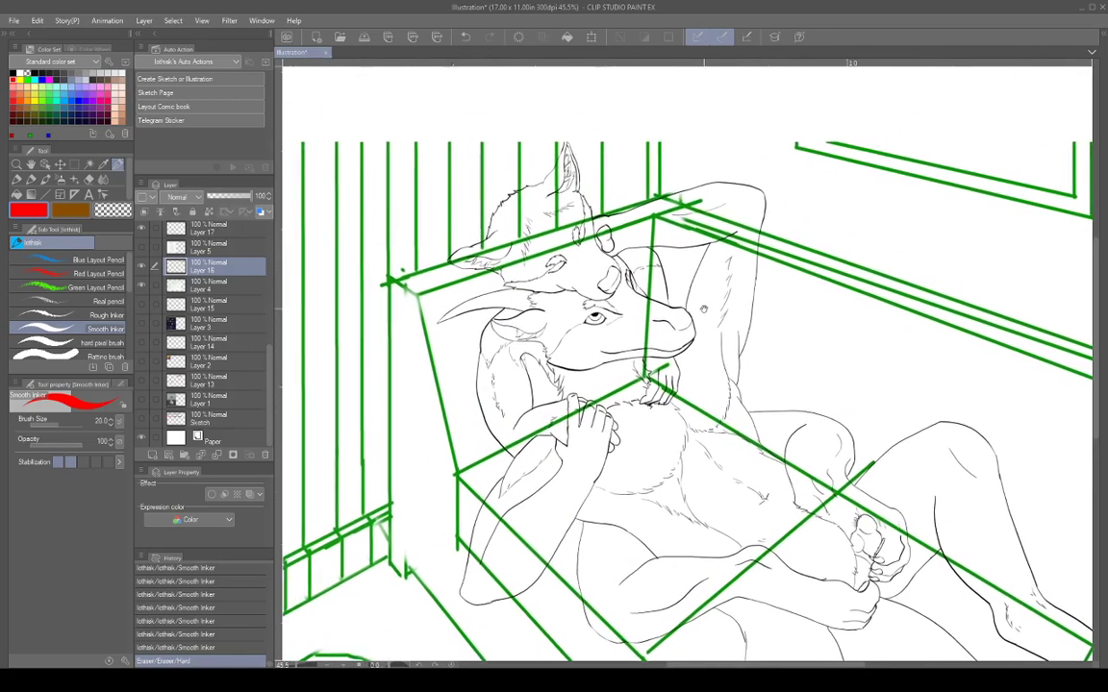
mouse_move(838, 313)
mouse_down()
mouse_move(816, 294)
mouse_move(831, 280)
mouse_move(862, 280)
mouse_move(805, 286)
mouse_up()
scroll(819, 383, up, 3)
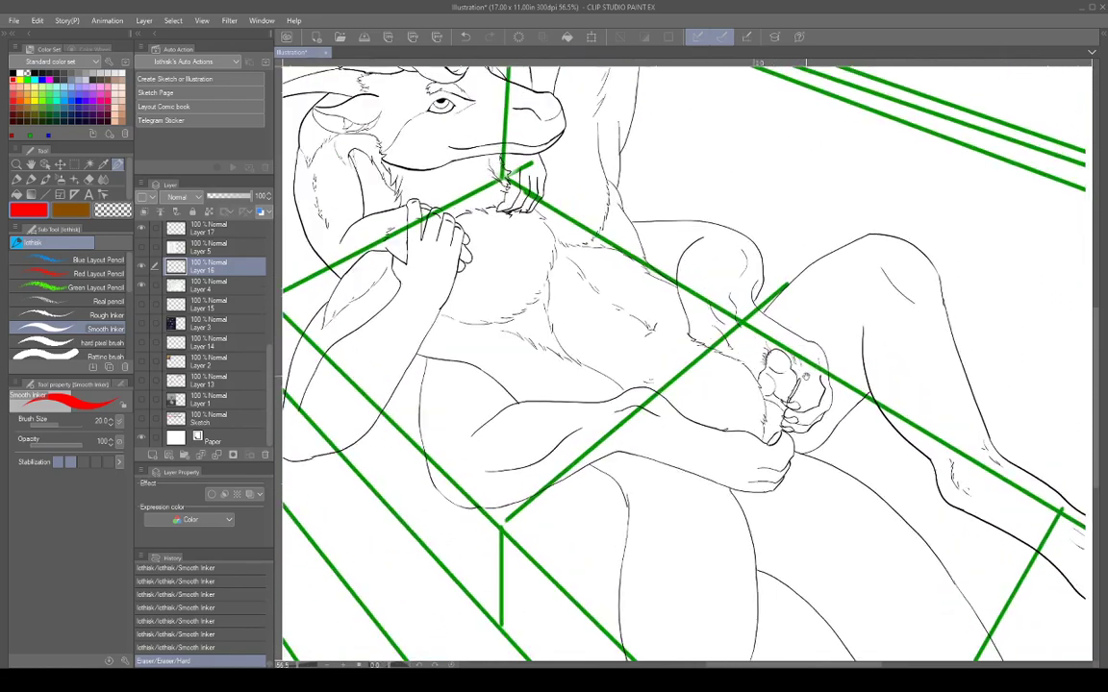
mouse_move(825, 383)
mouse_down()
mouse_move(908, 338)
mouse_move(775, 166)
mouse_move(894, 424)
mouse_up()
mouse_move(699, 301)
mouse_down()
mouse_move(744, 352)
mouse_move(732, 336)
mouse_up()
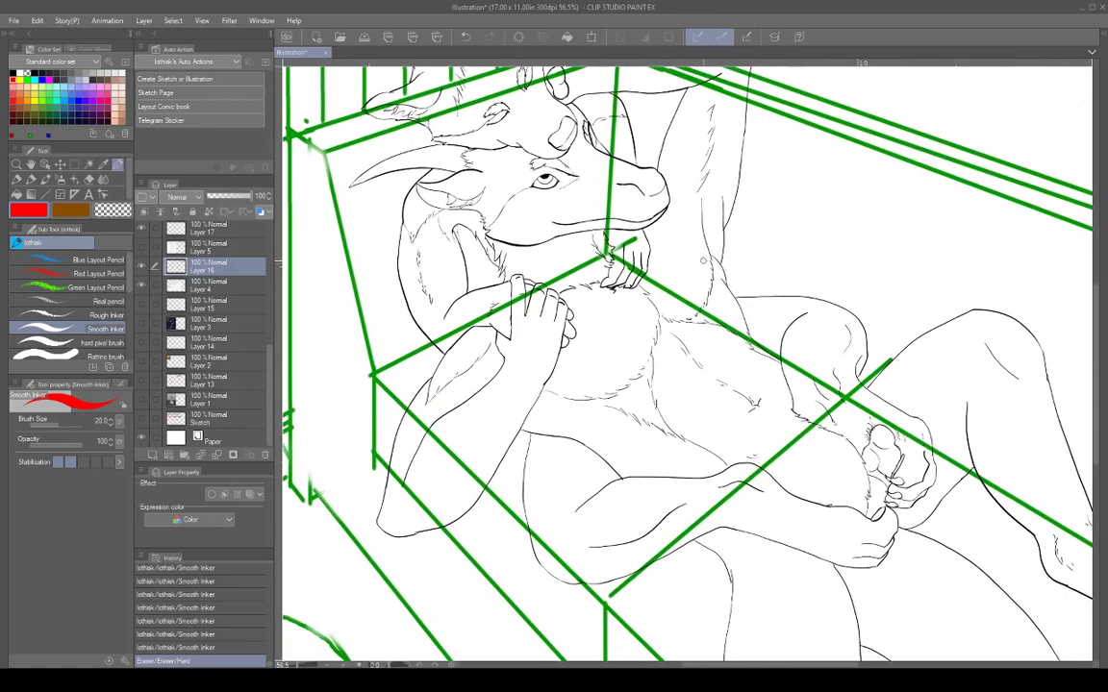
Sketch red construction ovals around the front figure's ribcage and pelvis on Layer 16 with the Smooth Inker.
mouse_move(653, 246)
mouse_down()
mouse_move(723, 301)
mouse_move(734, 397)
mouse_move(738, 384)
mouse_move(688, 429)
mouse_move(626, 435)
mouse_move(596, 429)
mouse_move(545, 384)
mouse_up()
mouse_move(612, 256)
mouse_down()
mouse_move(551, 290)
mouse_move(608, 271)
mouse_move(613, 255)
mouse_up()
mouse_move(558, 309)
mouse_down()
mouse_move(555, 408)
mouse_move(546, 390)
mouse_move(664, 454)
mouse_move(638, 449)
mouse_move(705, 432)
mouse_move(738, 400)
mouse_move(745, 356)
mouse_move(717, 298)
mouse_move(748, 443)
mouse_up()
drag(832, 431, 796, 566)
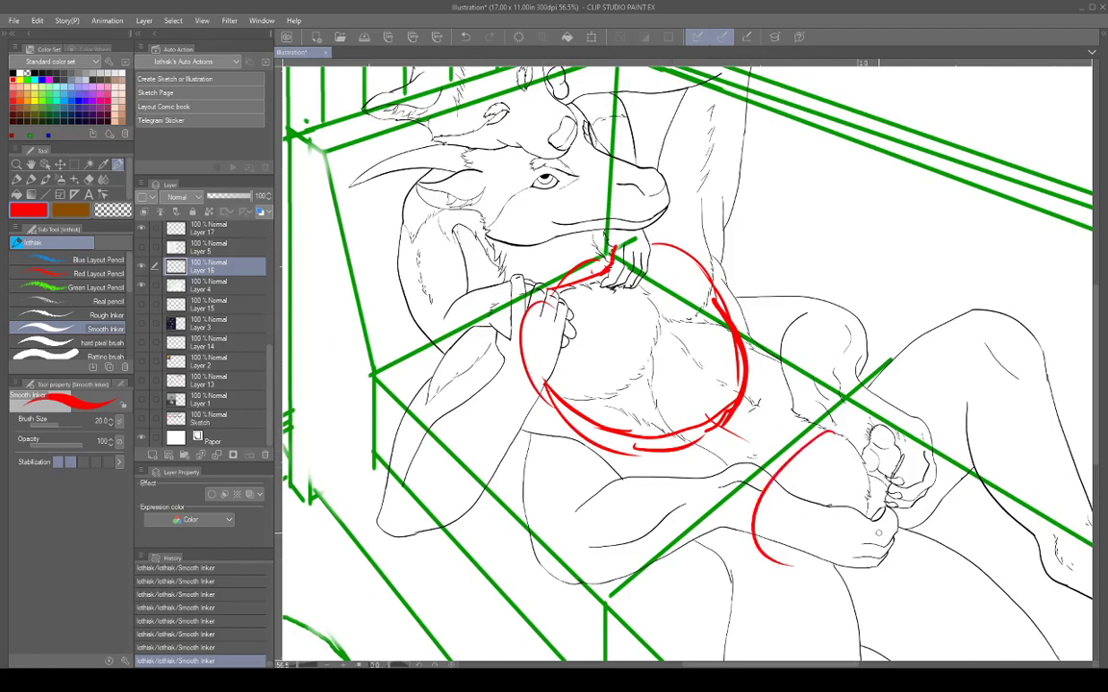
mouse_move(941, 574)
mouse_down()
mouse_move(864, 444)
mouse_move(835, 432)
mouse_up()
mouse_move(722, 286)
mouse_down()
mouse_move(661, 422)
mouse_move(740, 289)
mouse_move(692, 435)
mouse_up()
drag(790, 318, 674, 429)
drag(535, 230, 589, 371)
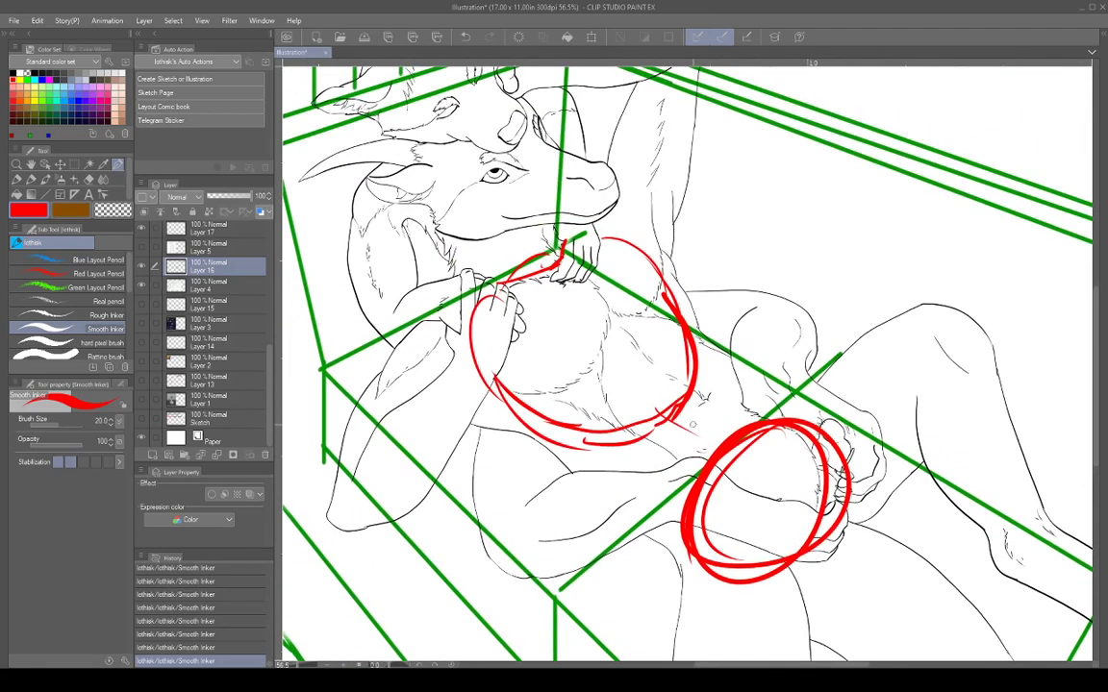
Draw a red centre line from the neck down the torso into the pelvis oval and close the top of the ribcage oval.
drag(556, 274, 686, 396)
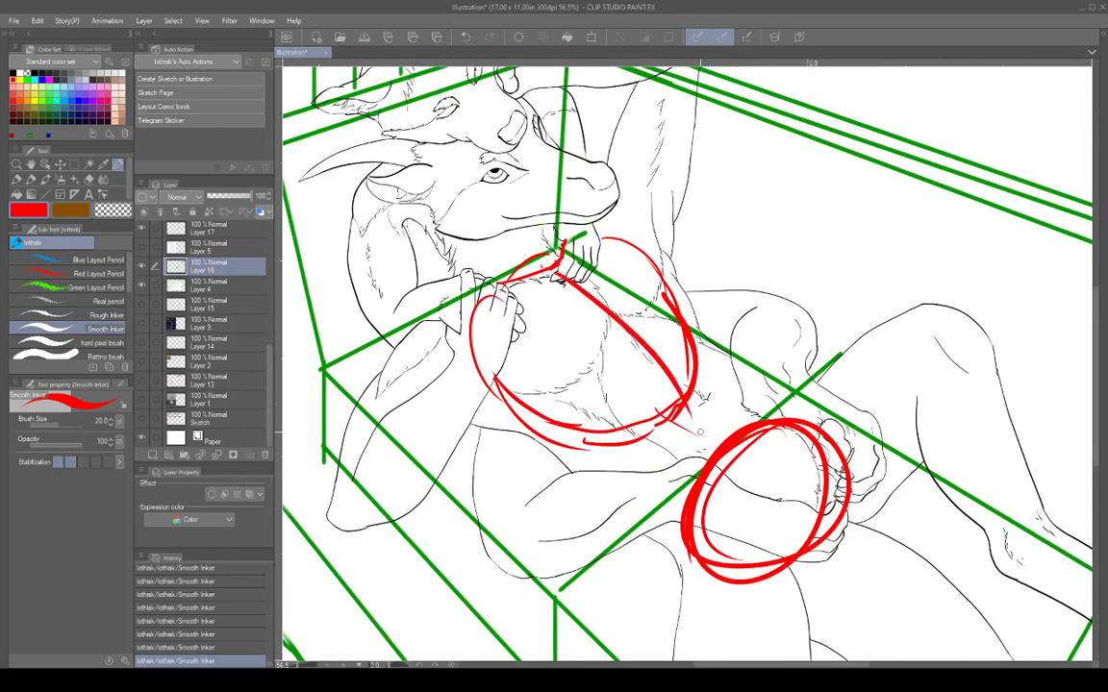
drag(618, 322, 686, 392)
drag(719, 431, 810, 510)
drag(753, 442, 817, 527)
drag(748, 434, 796, 487)
mouse_move(797, 381)
mouse_down()
mouse_move(869, 501)
mouse_move(774, 459)
mouse_move(851, 452)
mouse_up()
drag(677, 467, 724, 513)
mouse_move(725, 416)
mouse_down()
mouse_move(855, 406)
mouse_move(871, 437)
mouse_up()
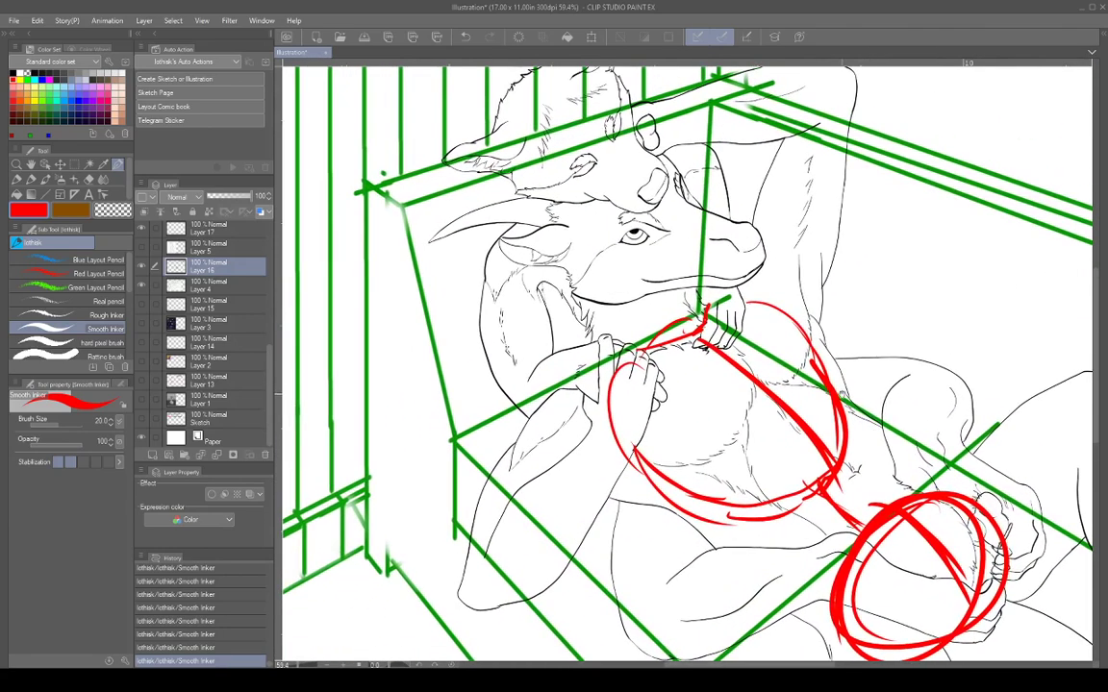
drag(708, 307, 776, 310)
Sketch overlapping red construction ovals over the front figure's head and trace the brow and muzzle outline in red.
scroll(890, 439, down, 5)
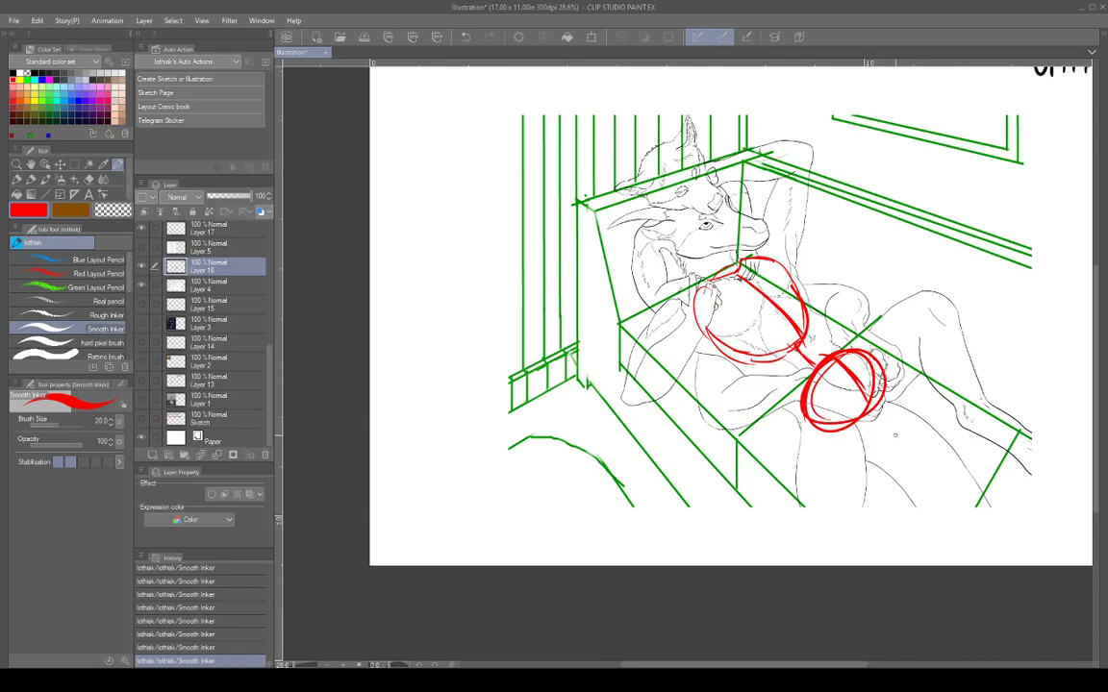
scroll(706, 229, up, 4)
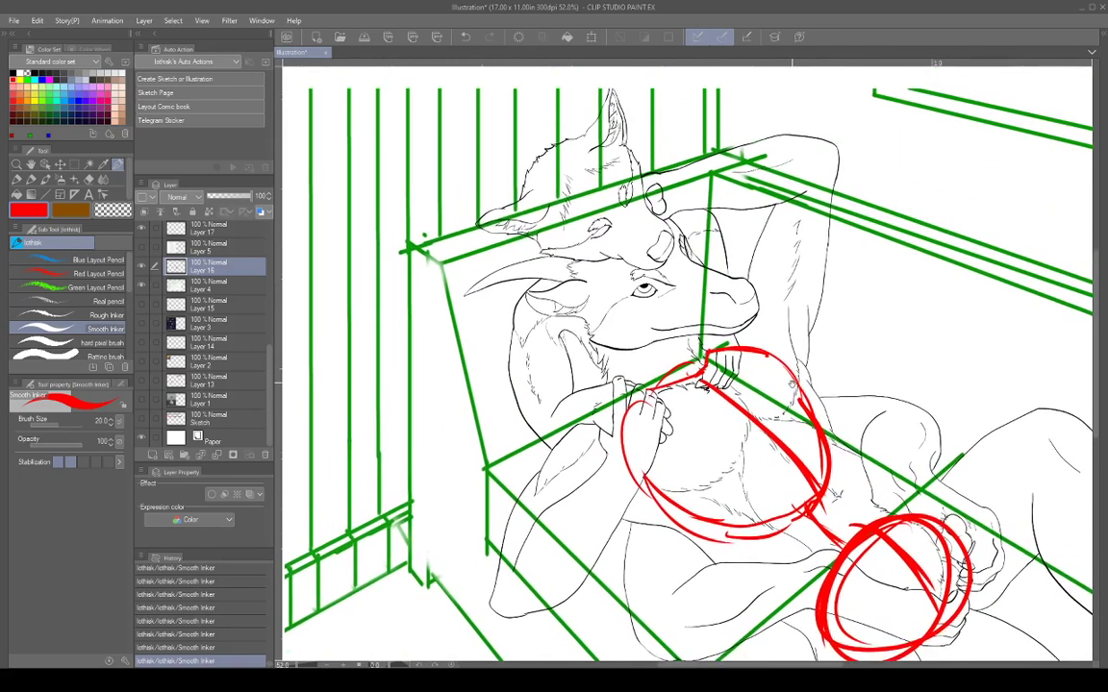
scroll(787, 413, up, 3)
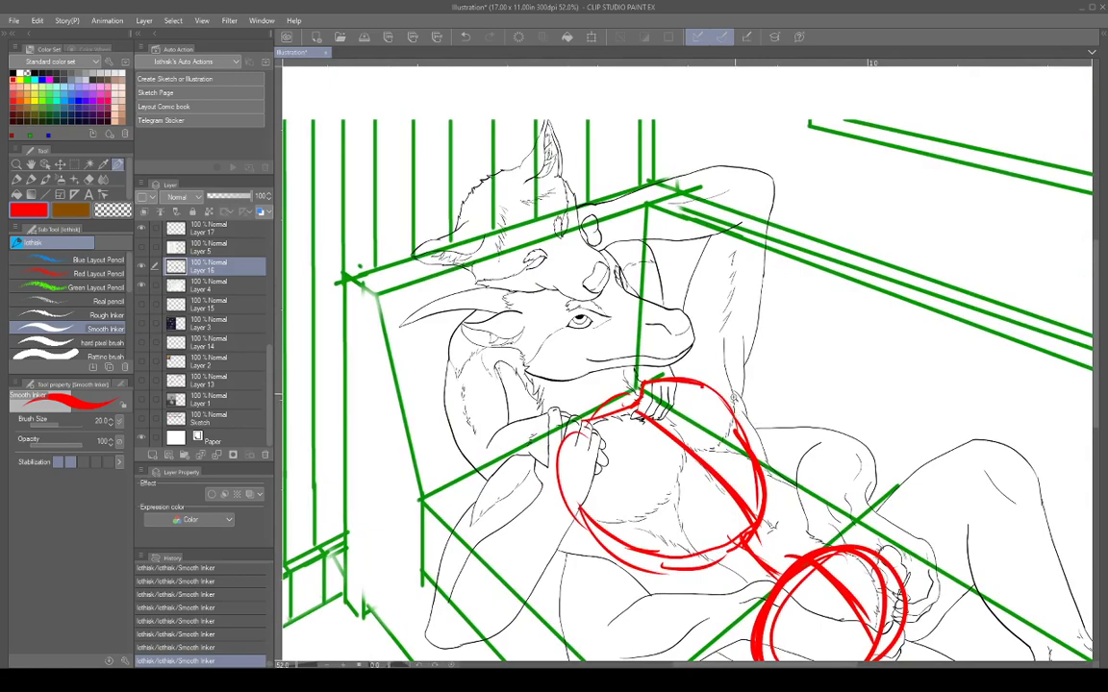
scroll(833, 378, down, 4)
mouse_move(822, 404)
mouse_down()
mouse_move(777, 413)
mouse_move(831, 377)
mouse_up()
scroll(743, 390, up, 3)
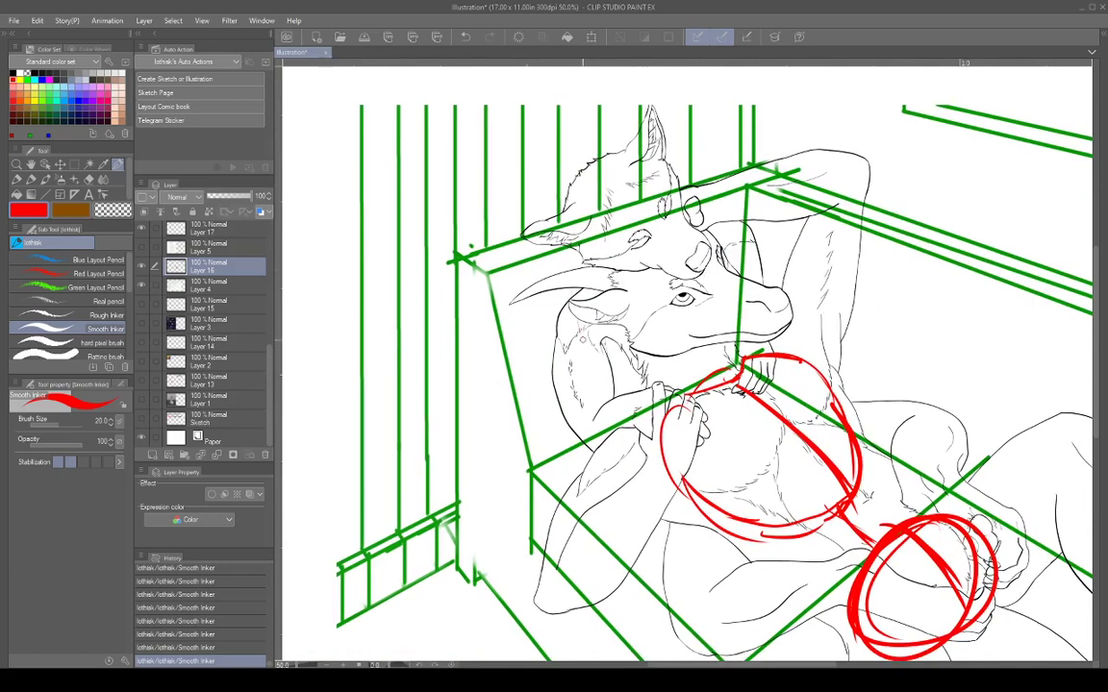
drag(580, 329, 695, 395)
mouse_move(724, 277)
mouse_down()
mouse_move(739, 301)
mouse_move(618, 395)
mouse_move(655, 265)
mouse_move(743, 319)
mouse_move(719, 395)
mouse_move(745, 329)
mouse_move(711, 265)
mouse_move(641, 355)
mouse_move(786, 328)
mouse_move(769, 288)
mouse_move(695, 229)
mouse_move(641, 264)
mouse_up()
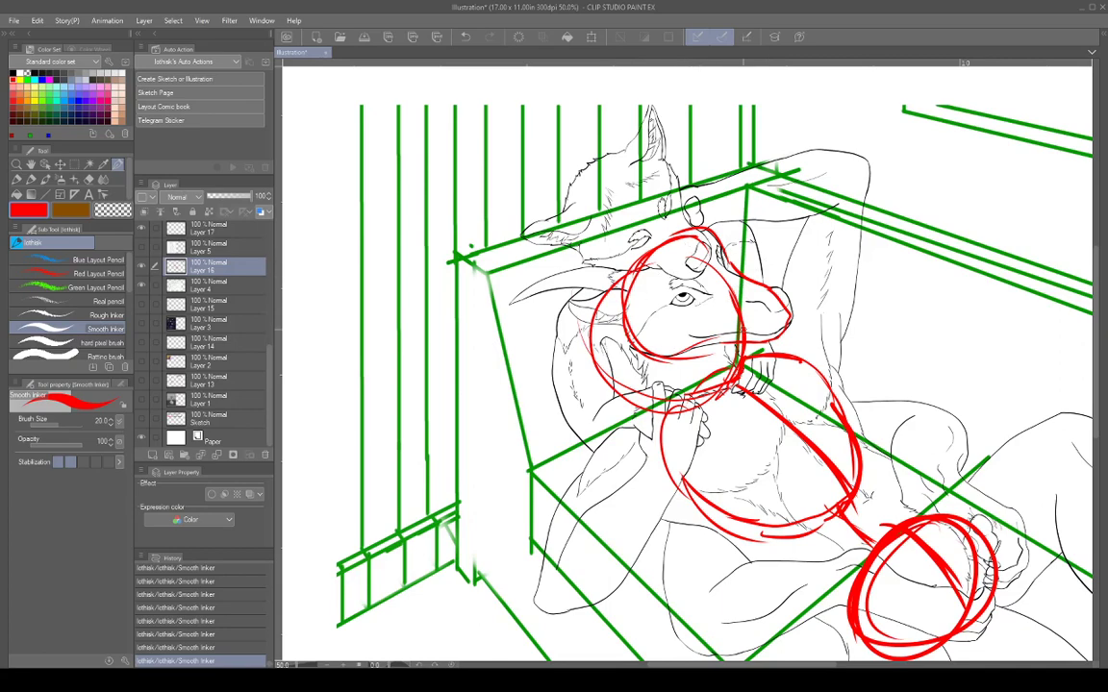
drag(732, 249, 652, 284)
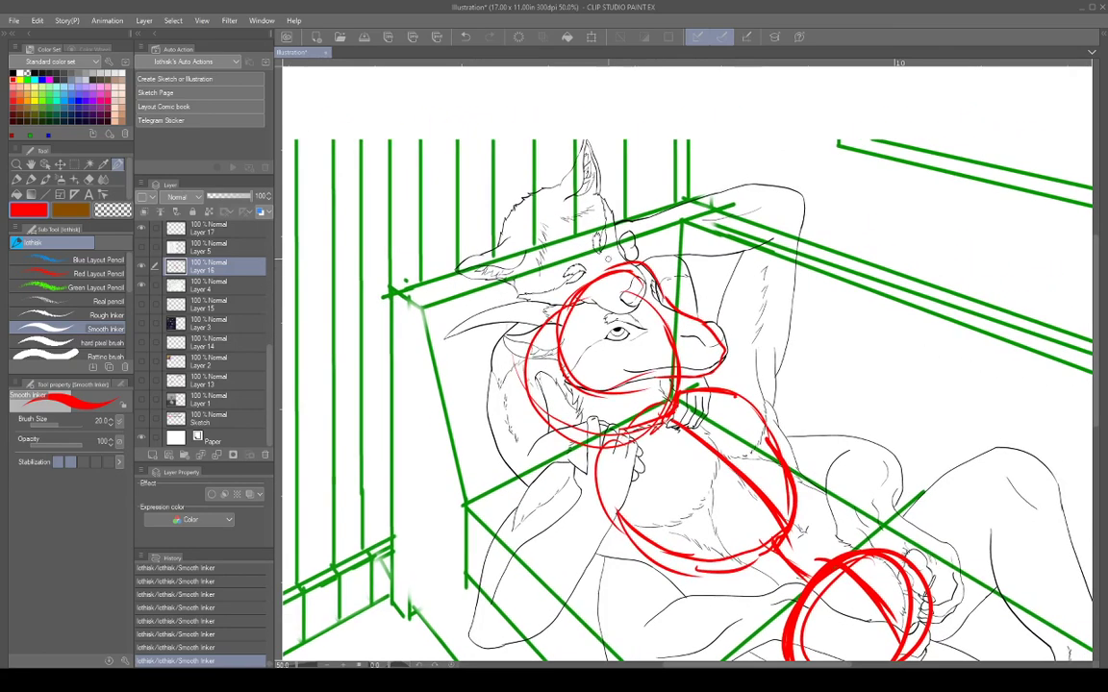
Draw red curves from the front figure's head to mark the sweep and direction of both horns.
drag(596, 233, 617, 269)
mouse_move(558, 230)
mouse_down()
mouse_move(609, 264)
mouse_move(514, 220)
mouse_up()
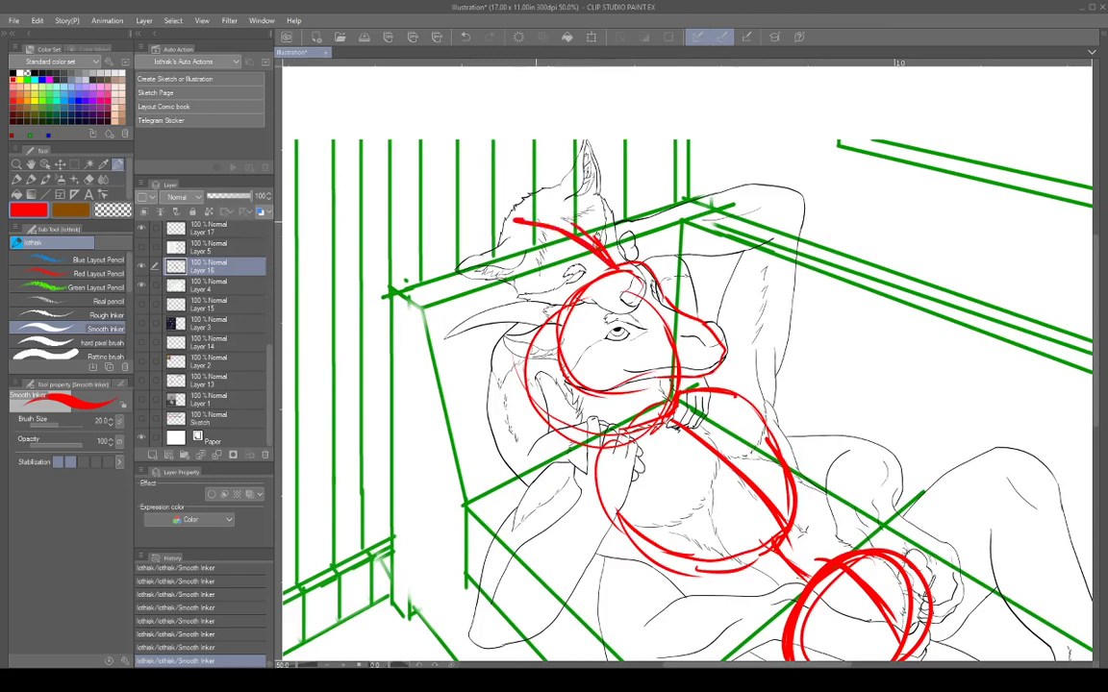
drag(574, 306, 448, 334)
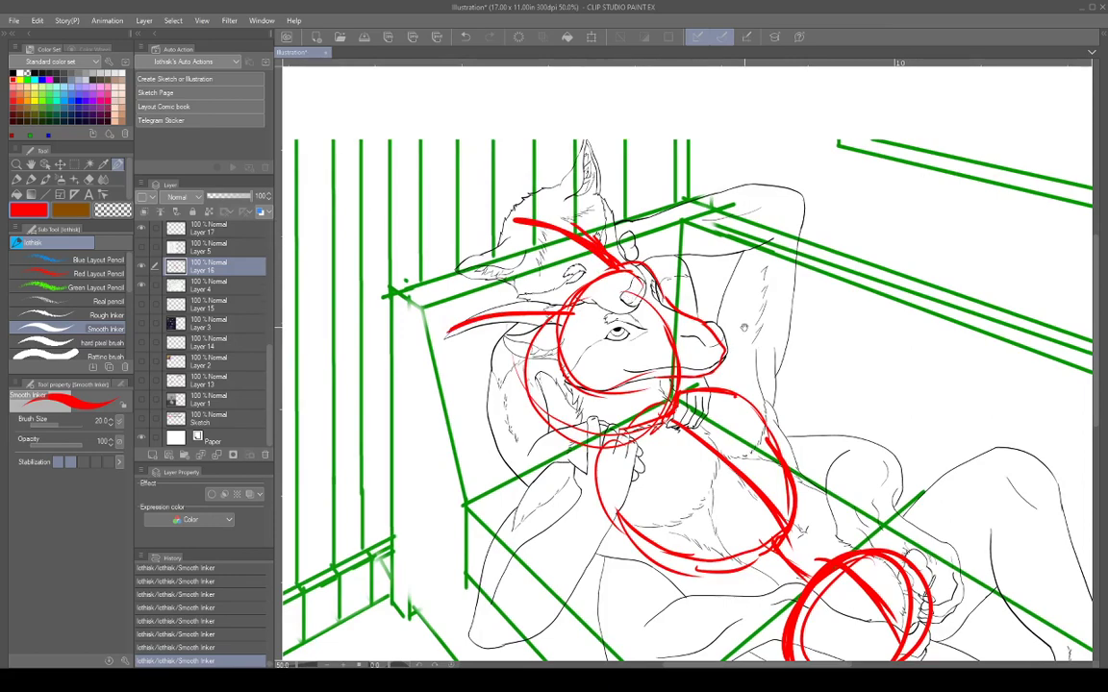
Examine the red head, torso and horn construction against the whole picture and up close.
drag(785, 375, 799, 454)
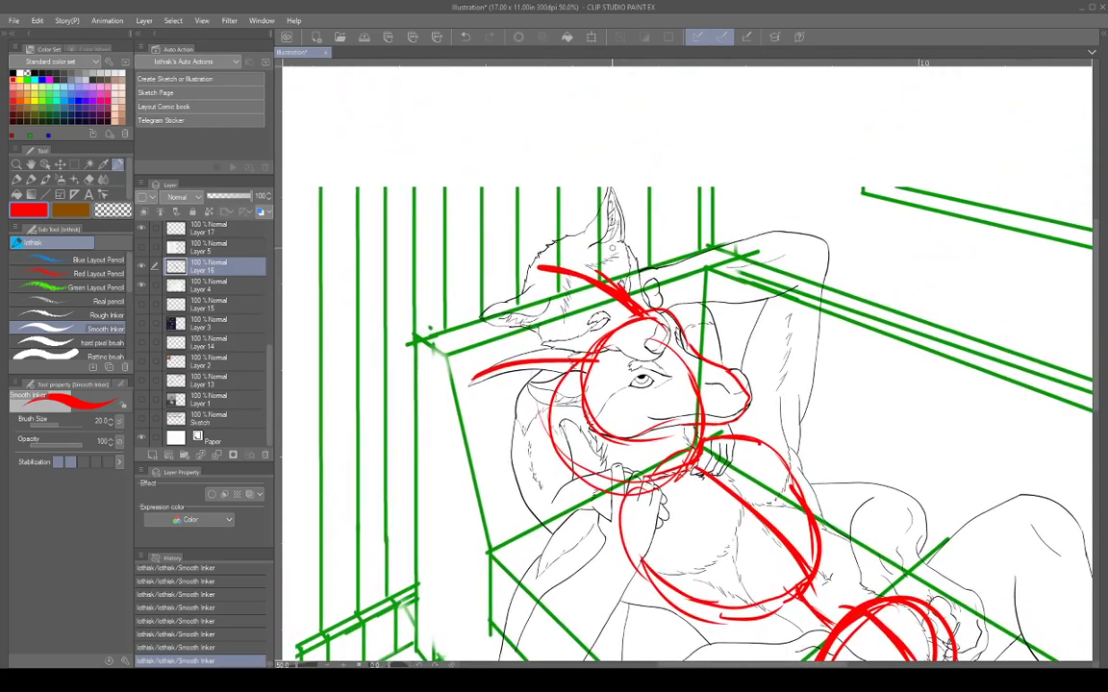
drag(836, 365, 799, 248)
mouse_move(863, 291)
mouse_down()
mouse_move(836, 291)
mouse_move(776, 343)
mouse_move(812, 342)
mouse_move(828, 356)
mouse_up()
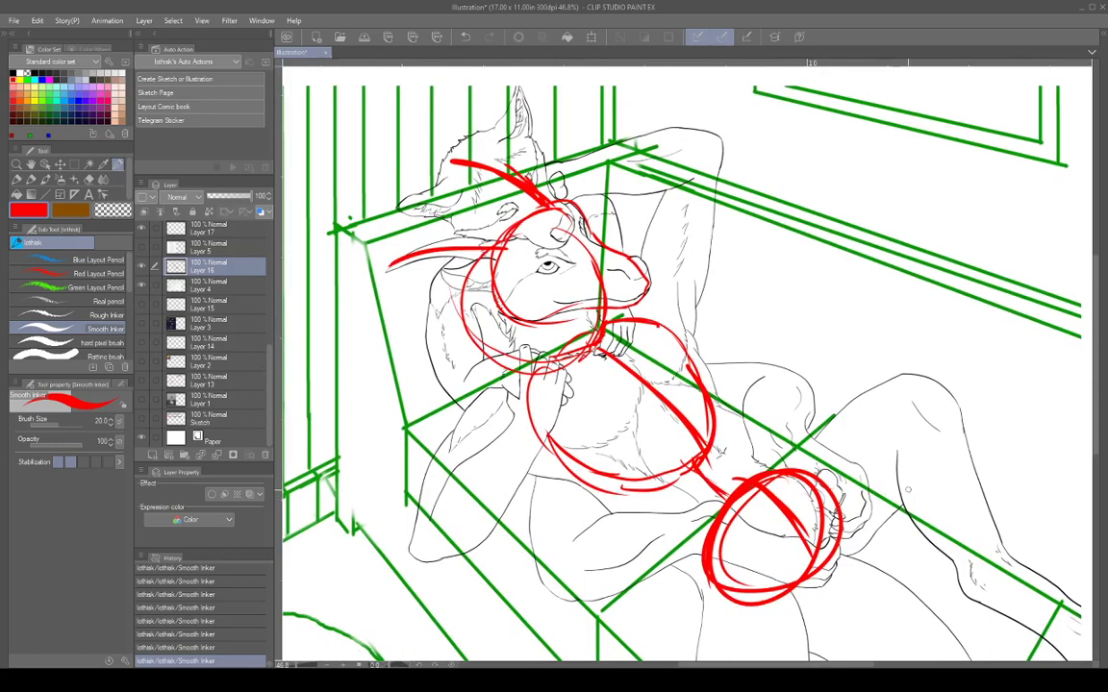
mouse_move(822, 405)
mouse_down()
mouse_move(826, 450)
mouse_move(827, 405)
mouse_move(838, 407)
mouse_up()
drag(850, 444, 815, 480)
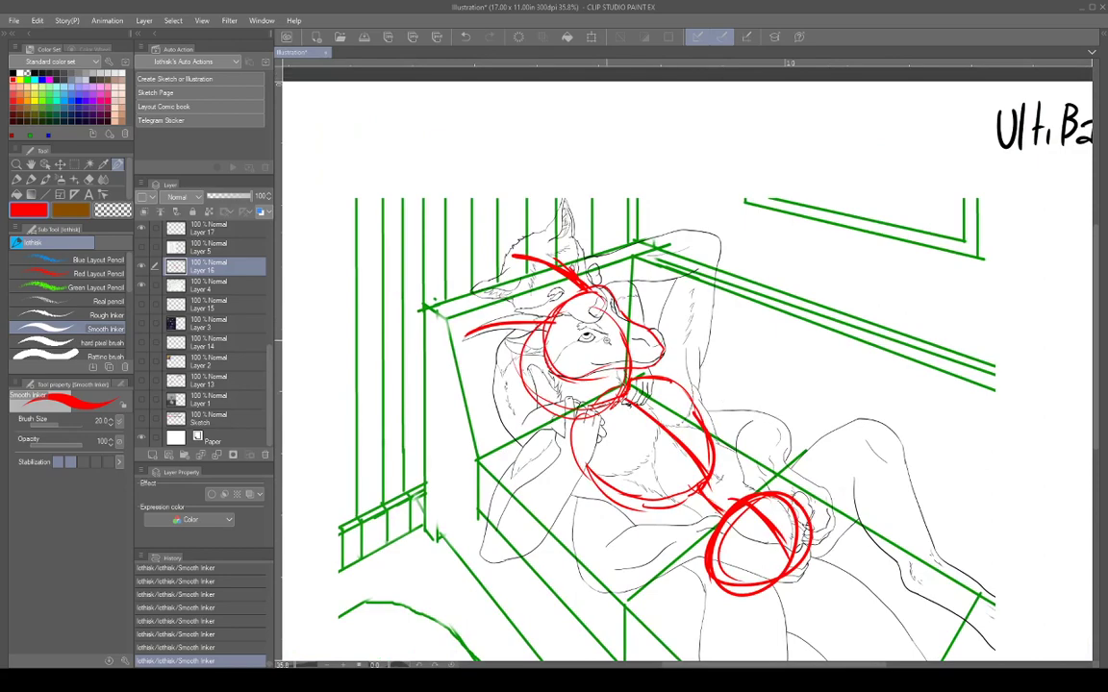
scroll(596, 404, up, 3)
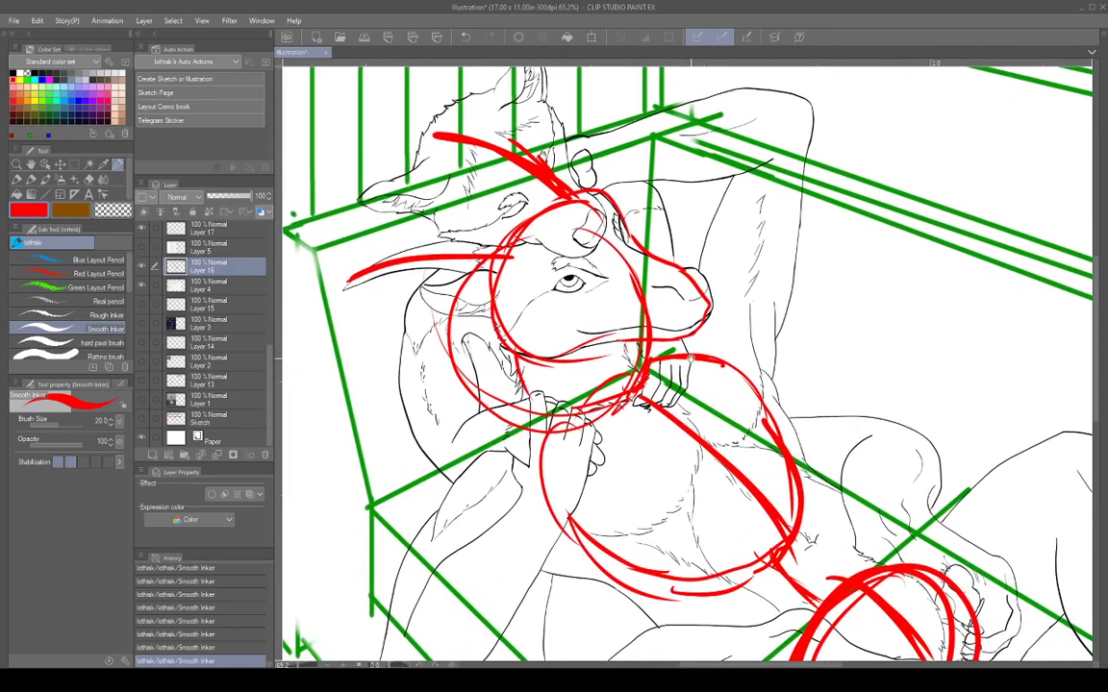
drag(691, 358, 755, 423)
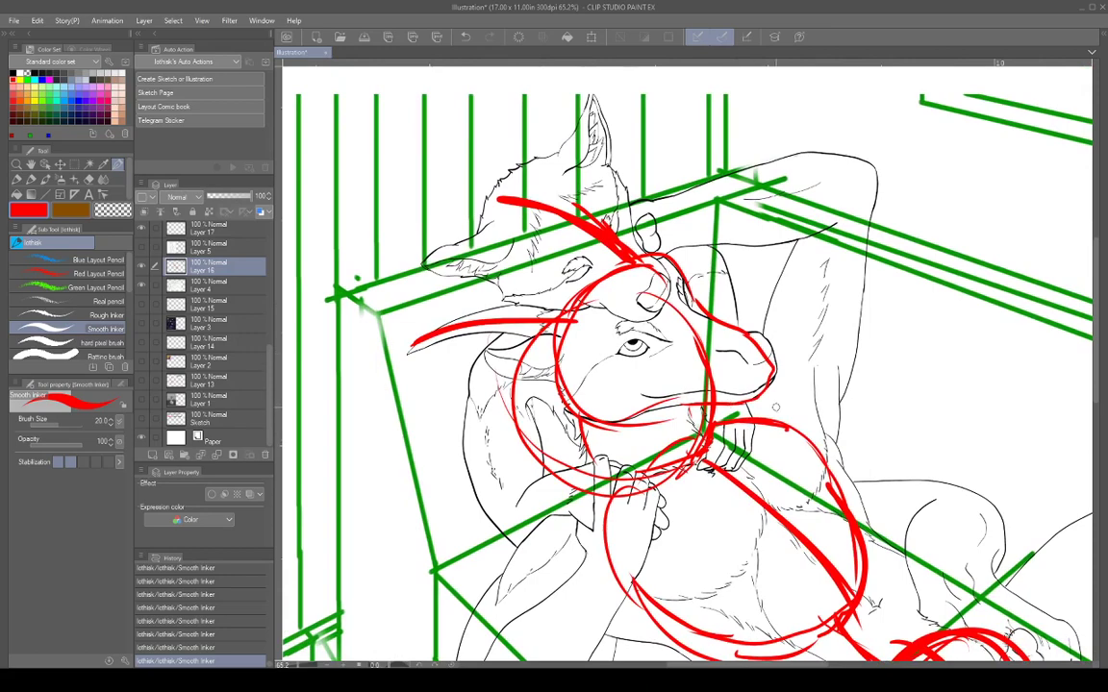
mouse_move(837, 437)
mouse_down()
mouse_move(862, 412)
mouse_move(827, 386)
mouse_move(770, 410)
mouse_move(726, 405)
mouse_up()
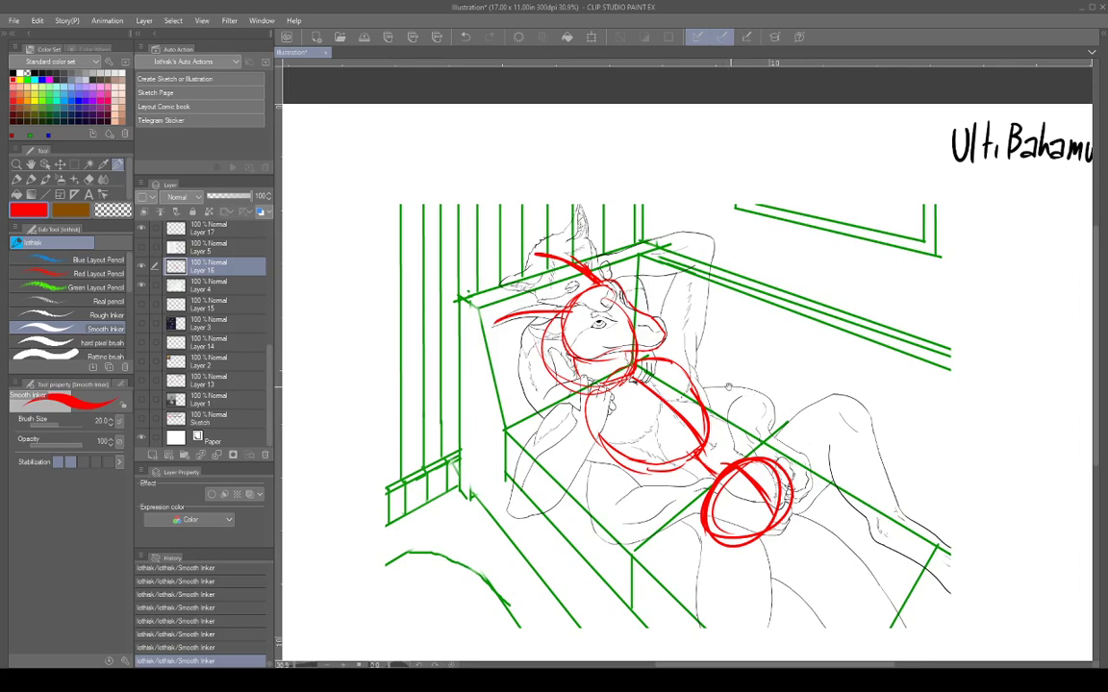
drag(701, 363, 748, 389)
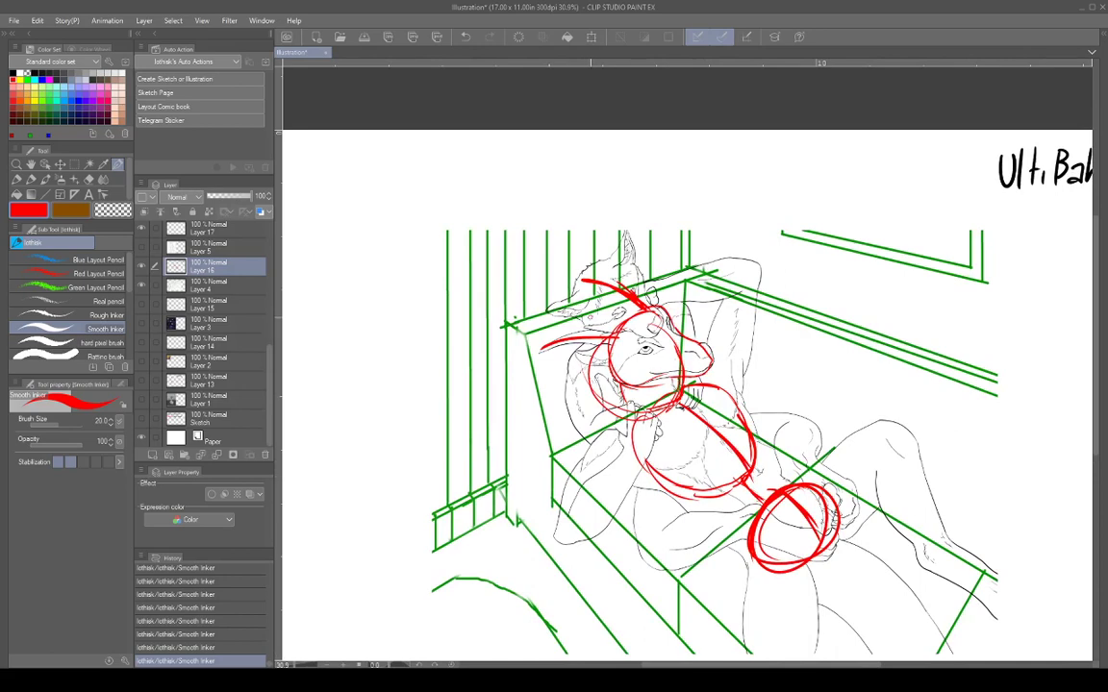
Add red construction strokes around the front figure's head, eye, muzzle and neck, and an oval over the rear figure's head.
drag(580, 344, 584, 399)
mouse_move(637, 320)
mouse_down()
mouse_move(689, 356)
mouse_move(695, 376)
mouse_up()
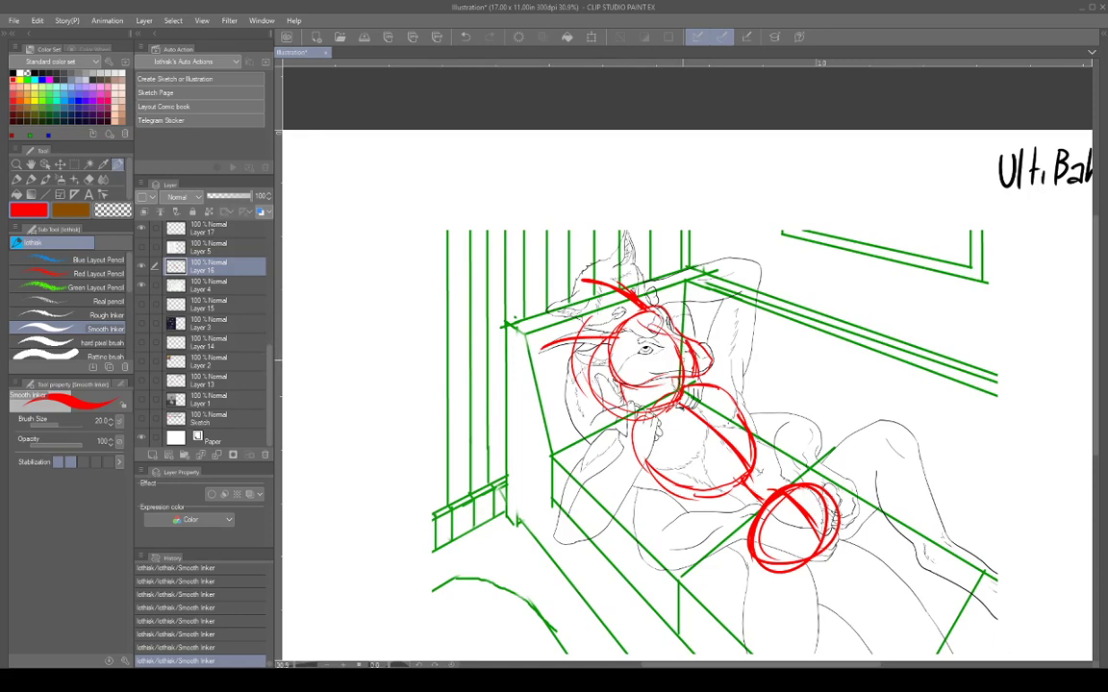
mouse_move(640, 351)
mouse_down()
mouse_move(687, 339)
mouse_move(693, 379)
mouse_up()
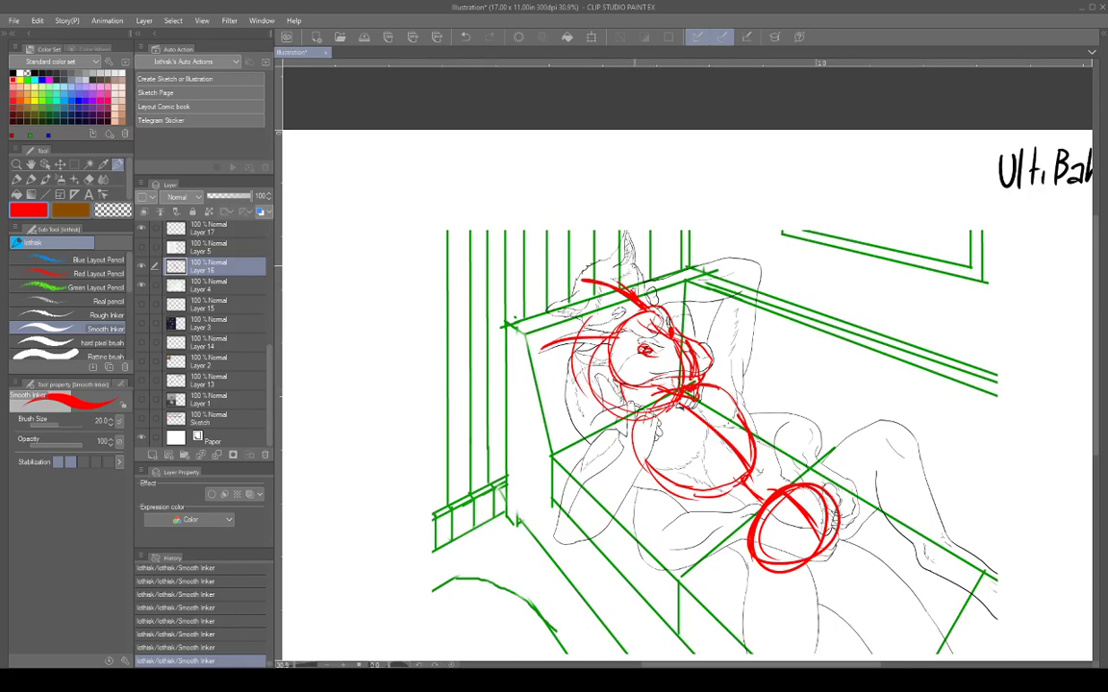
mouse_move(616, 257)
mouse_down()
mouse_move(588, 300)
mouse_move(633, 294)
mouse_move(631, 313)
mouse_up()
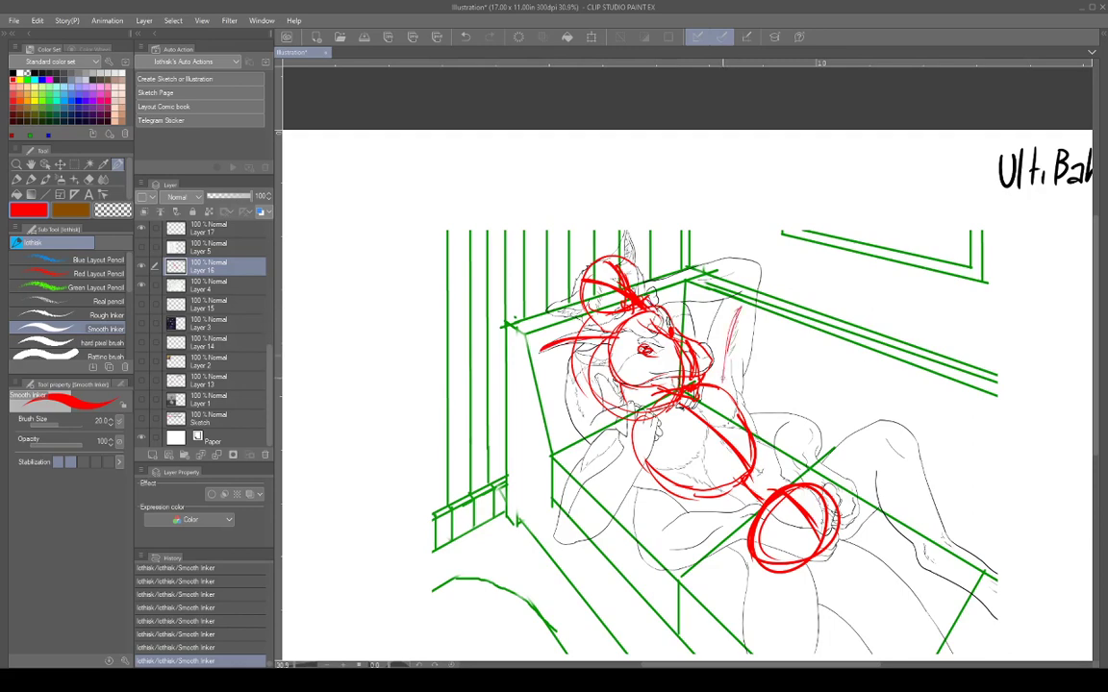
Sketch red guide lines along the raised arm, the lower arm, the bent leg and the start of the near thigh.
drag(739, 305, 729, 352)
mouse_move(629, 445)
mouse_down()
mouse_move(567, 508)
mouse_move(633, 468)
mouse_up()
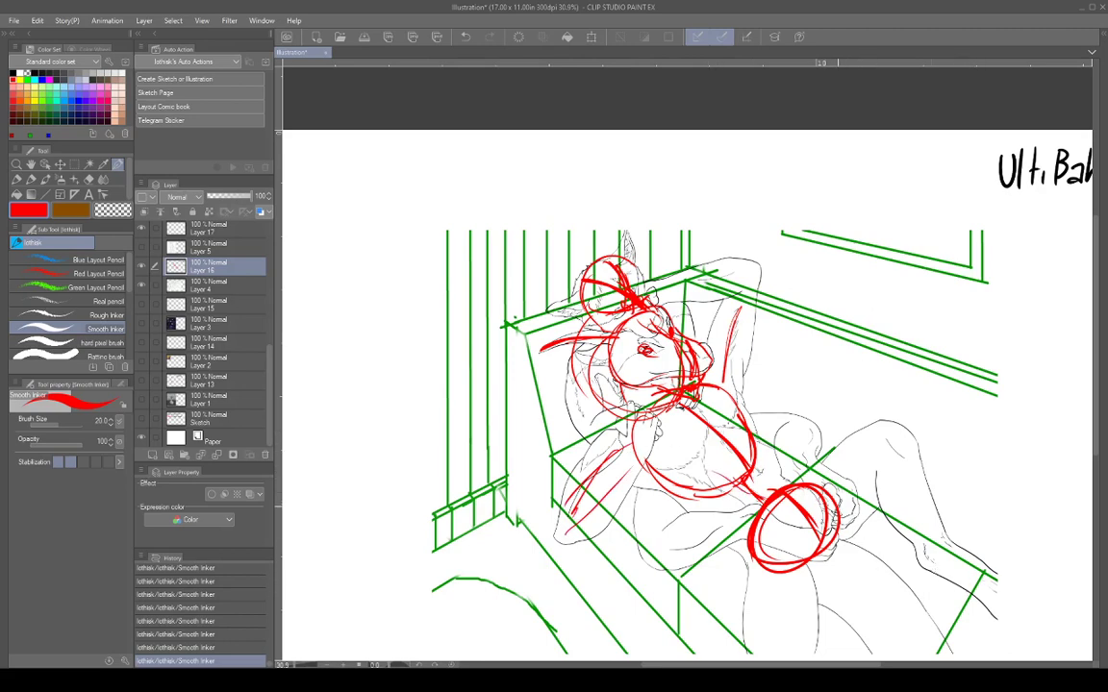
mouse_move(817, 503)
mouse_down()
mouse_move(884, 456)
mouse_move(925, 551)
mouse_move(986, 581)
mouse_up()
drag(769, 572, 776, 600)
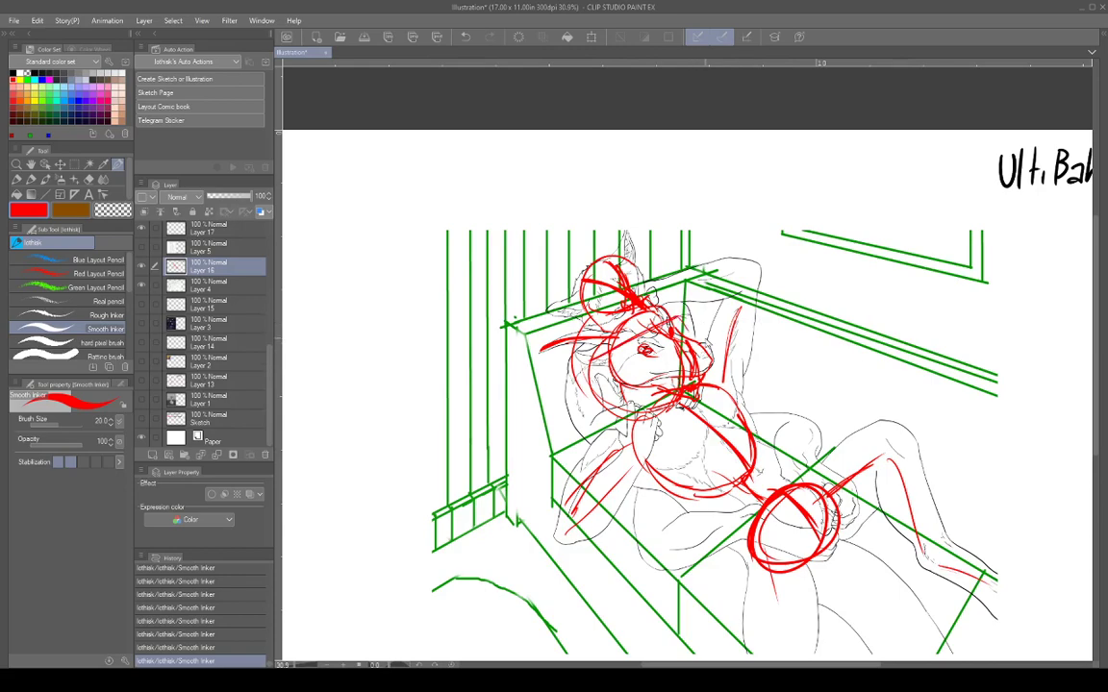
Fade Layer 16 to 13% opacity, undo the test stroke made there, and set the layer's opacity to 64%.
scroll(638, 310, up, 5)
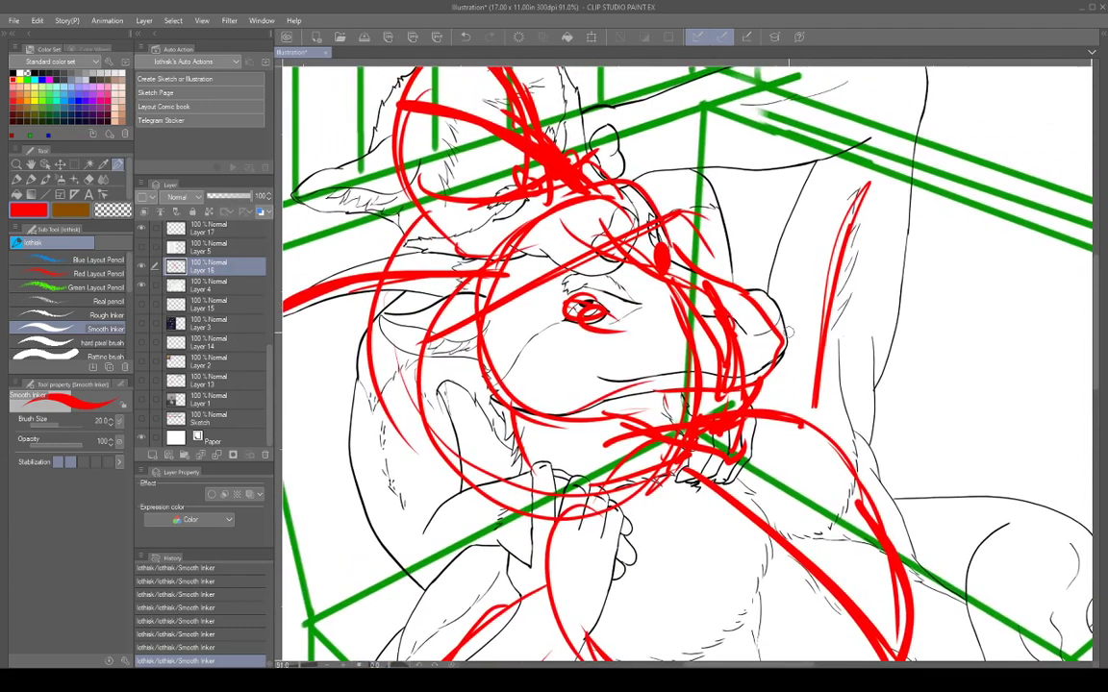
click(216, 198)
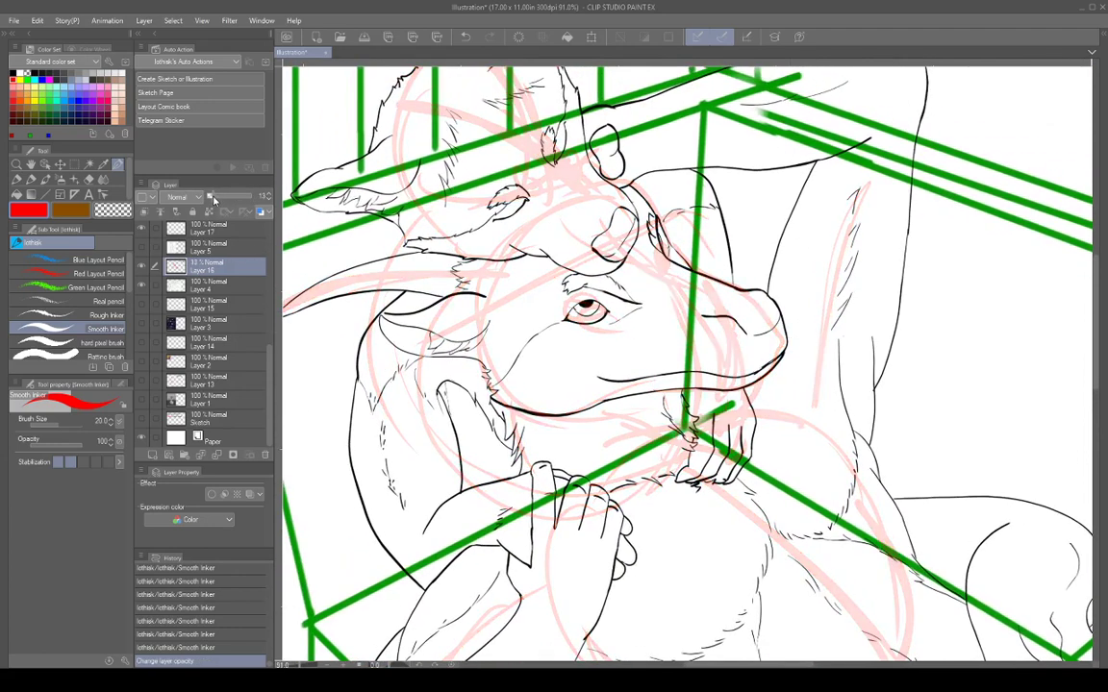
scroll(728, 371, down, 3)
scroll(667, 327, up, 1)
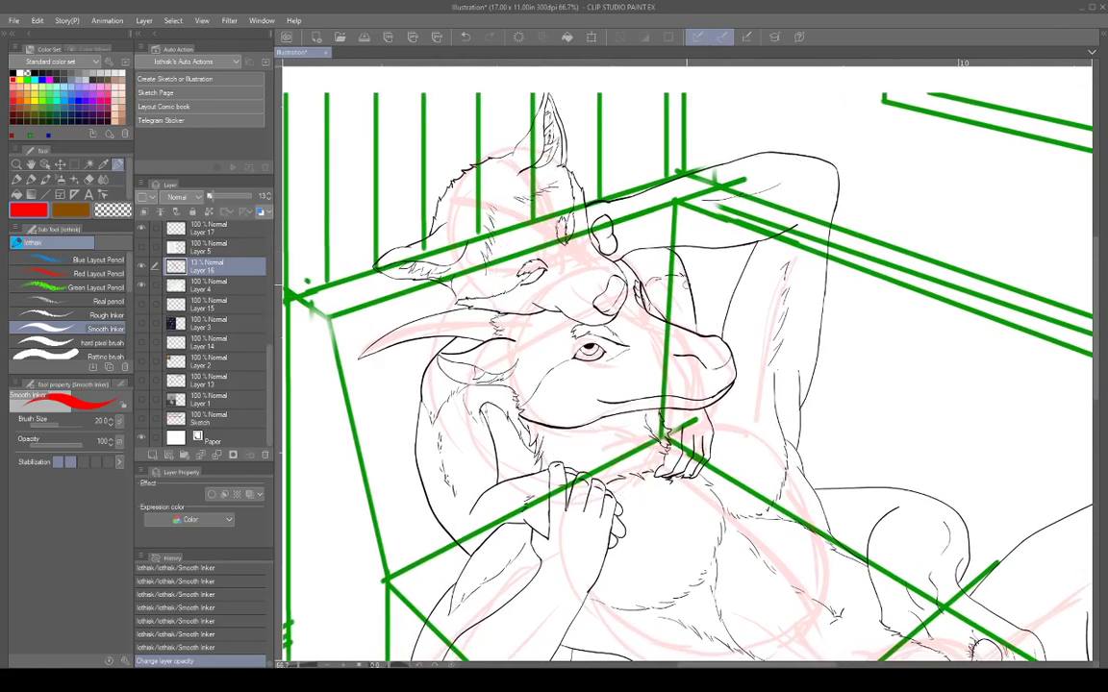
drag(619, 255, 618, 263)
key(ctrl+z)
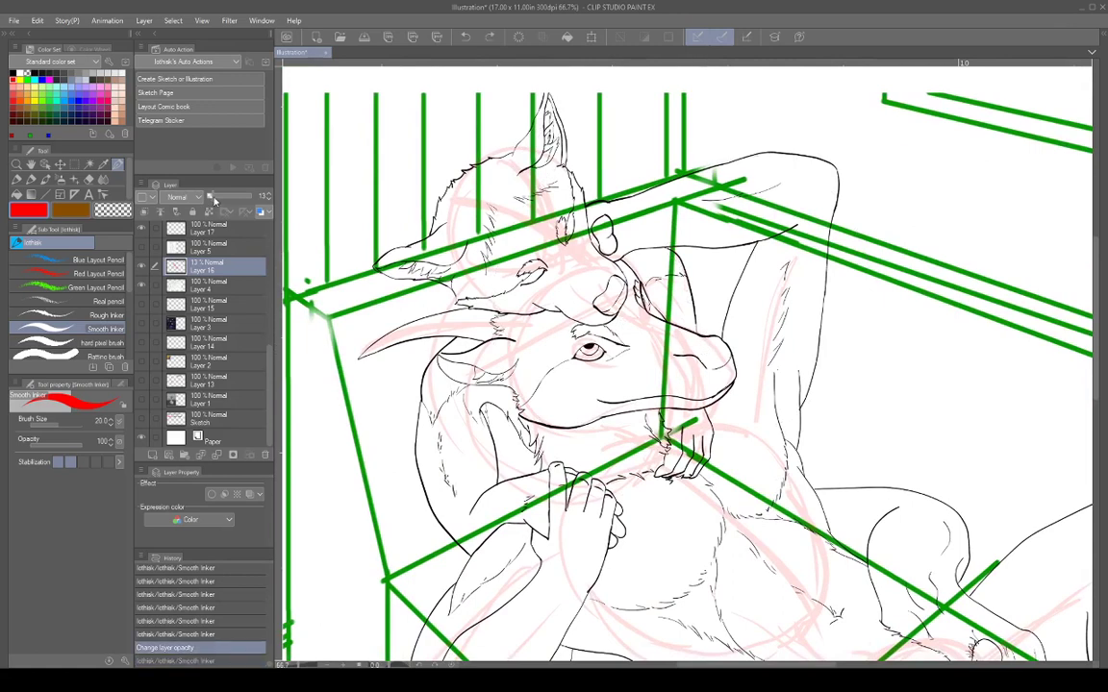
drag(214, 197, 235, 204)
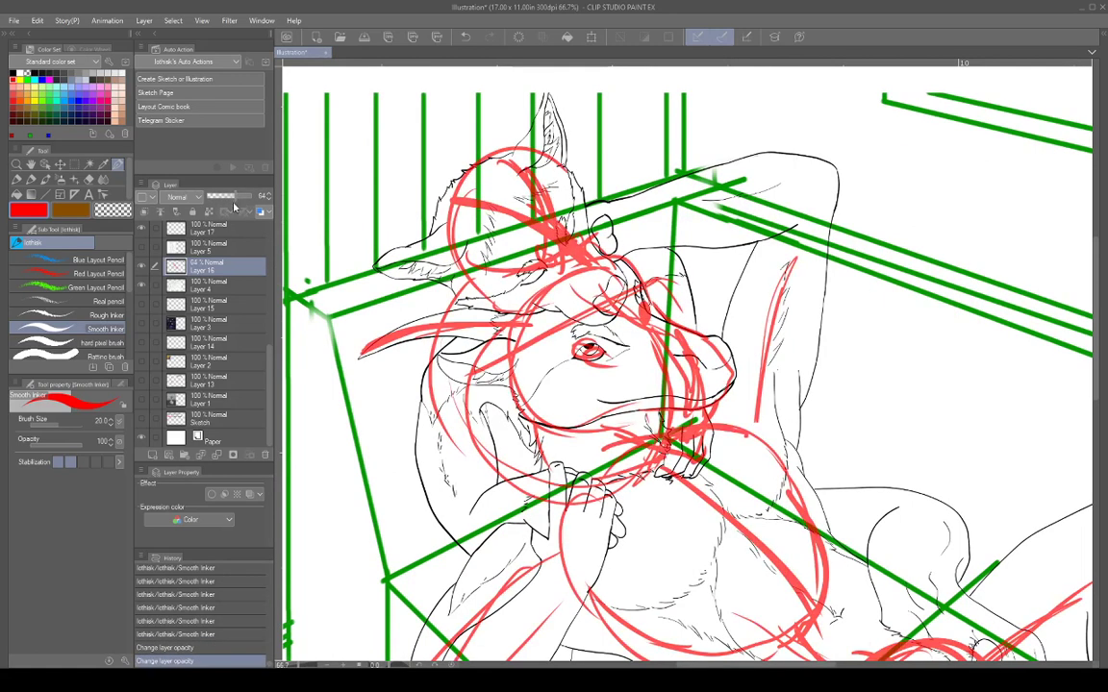
Add red strokes over the front figure's brow and muzzle and along the back of its head and cheek.
mouse_move(614, 254)
mouse_down()
mouse_move(667, 247)
mouse_move(694, 316)
mouse_up()
scroll(728, 338, down, 5)
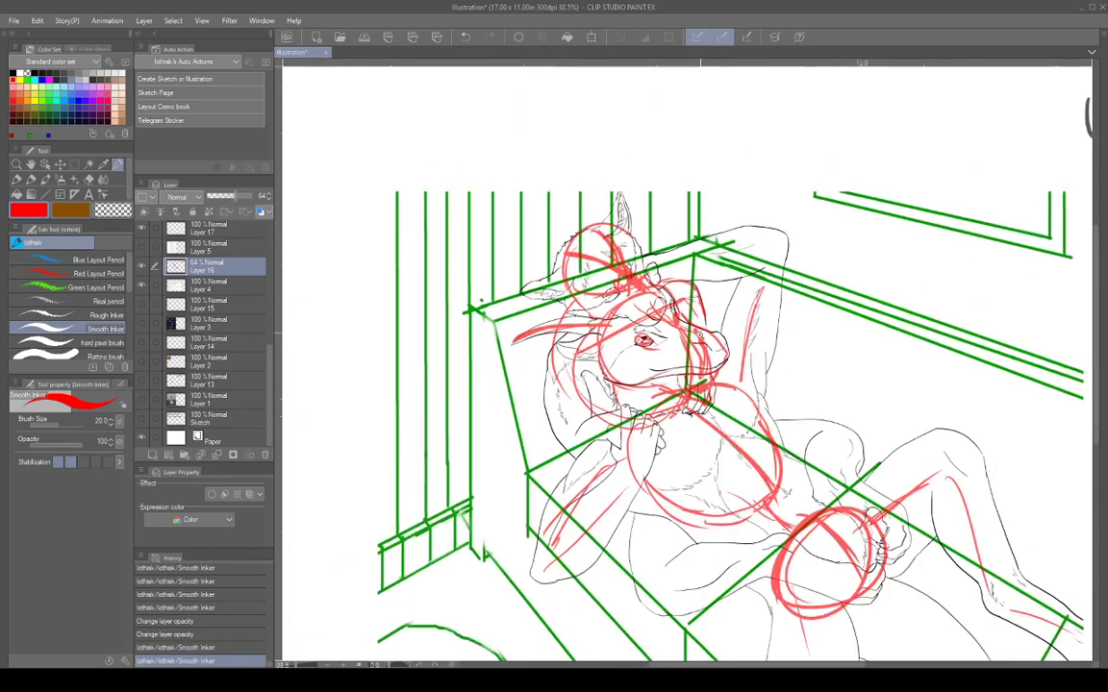
drag(728, 353, 788, 338)
scroll(666, 328, up, 3)
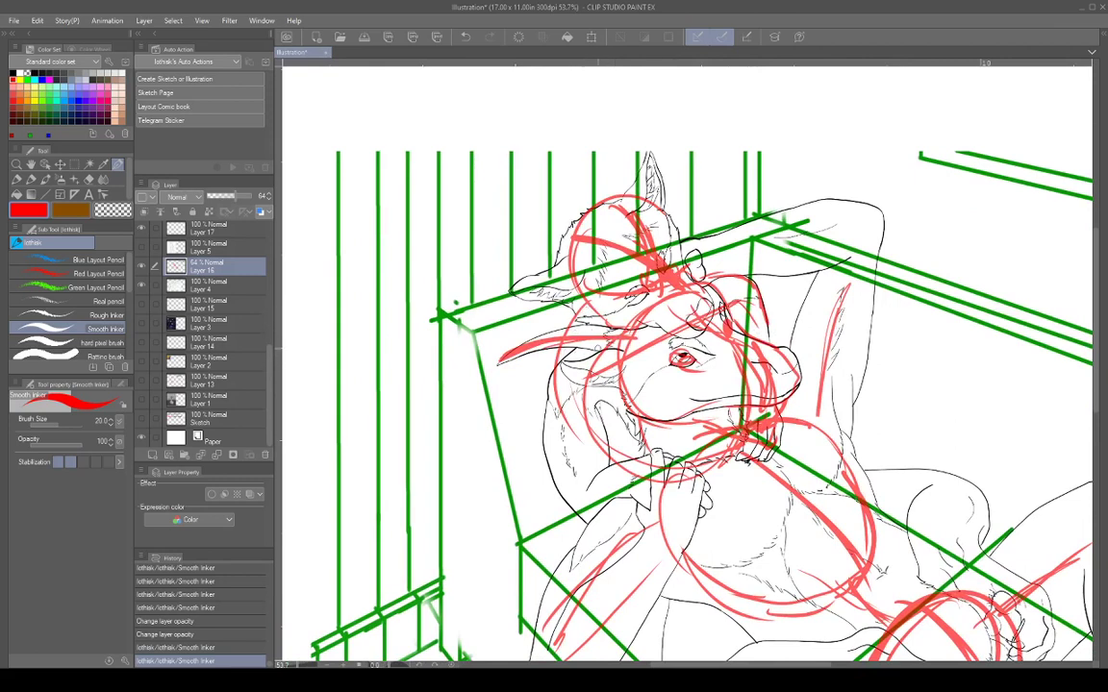
mouse_move(583, 345)
mouse_down()
mouse_move(556, 359)
mouse_move(625, 473)
mouse_up()
drag(606, 415, 669, 463)
drag(759, 347, 774, 414)
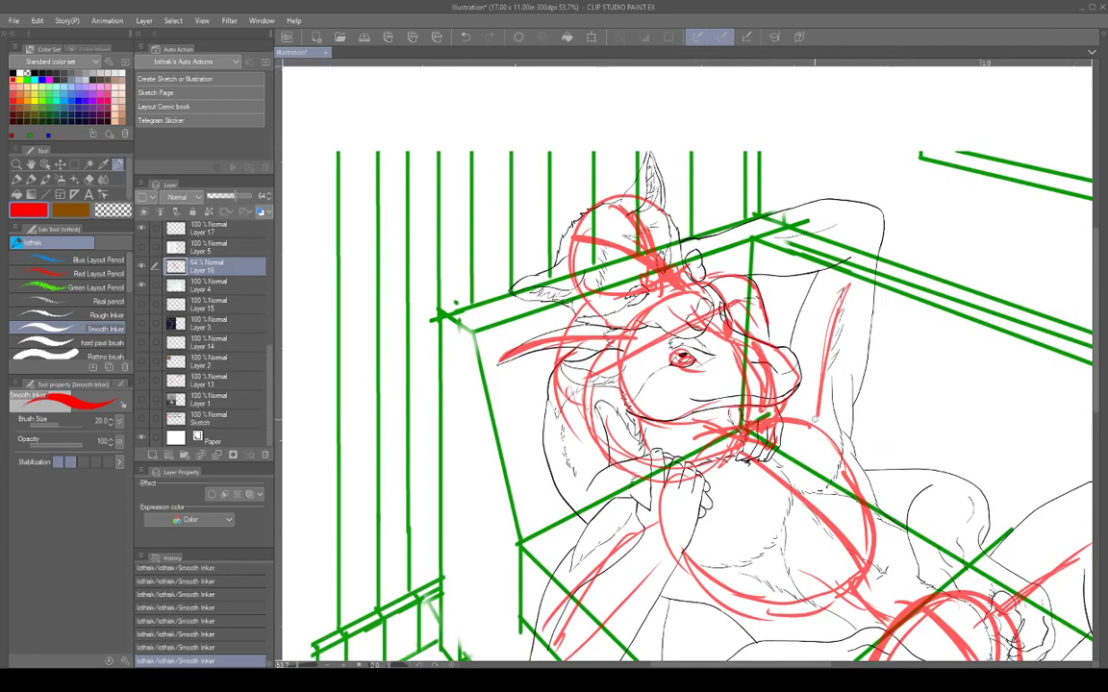
Try a red line along the green bed edge beside the front figure's neck and undo the last two strokes.
scroll(897, 438, down, 4)
mouse_move(897, 438)
mouse_down()
mouse_move(783, 420)
mouse_move(758, 398)
mouse_up()
scroll(759, 398, up, 2)
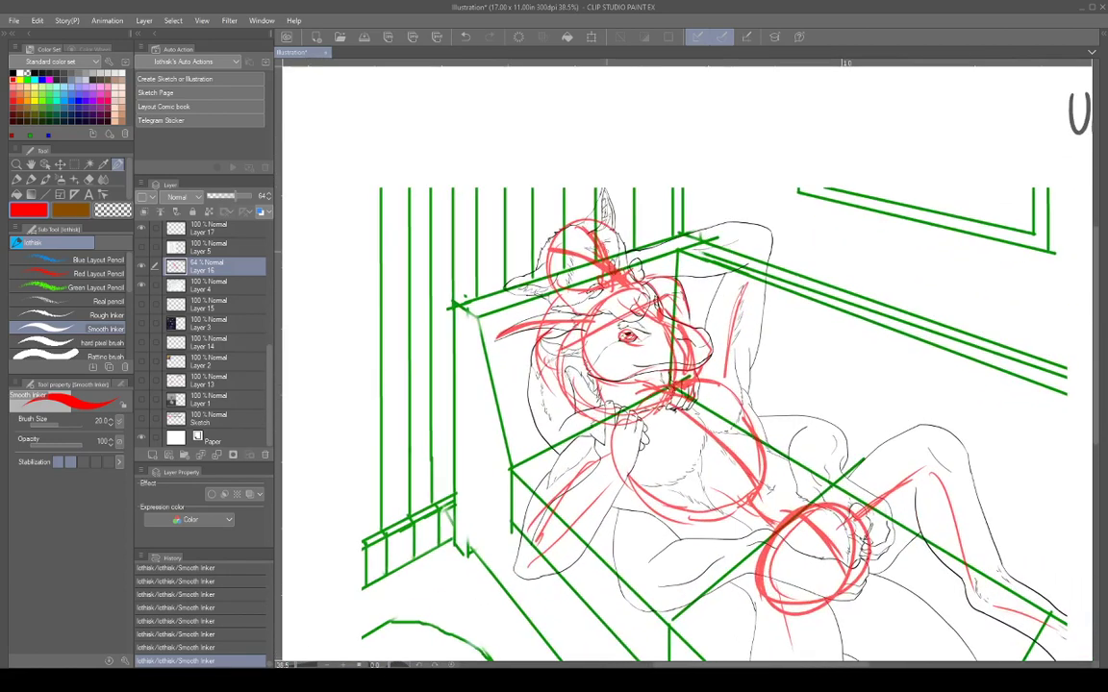
scroll(735, 362, down, 5)
scroll(787, 395, up, 5)
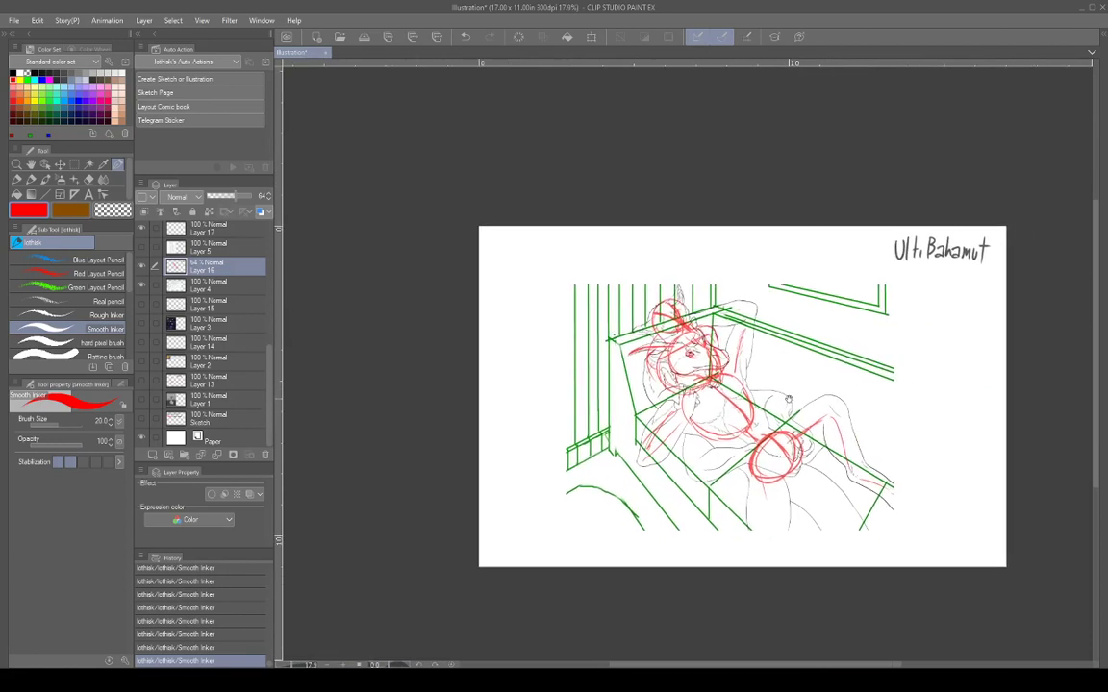
drag(793, 412, 777, 356)
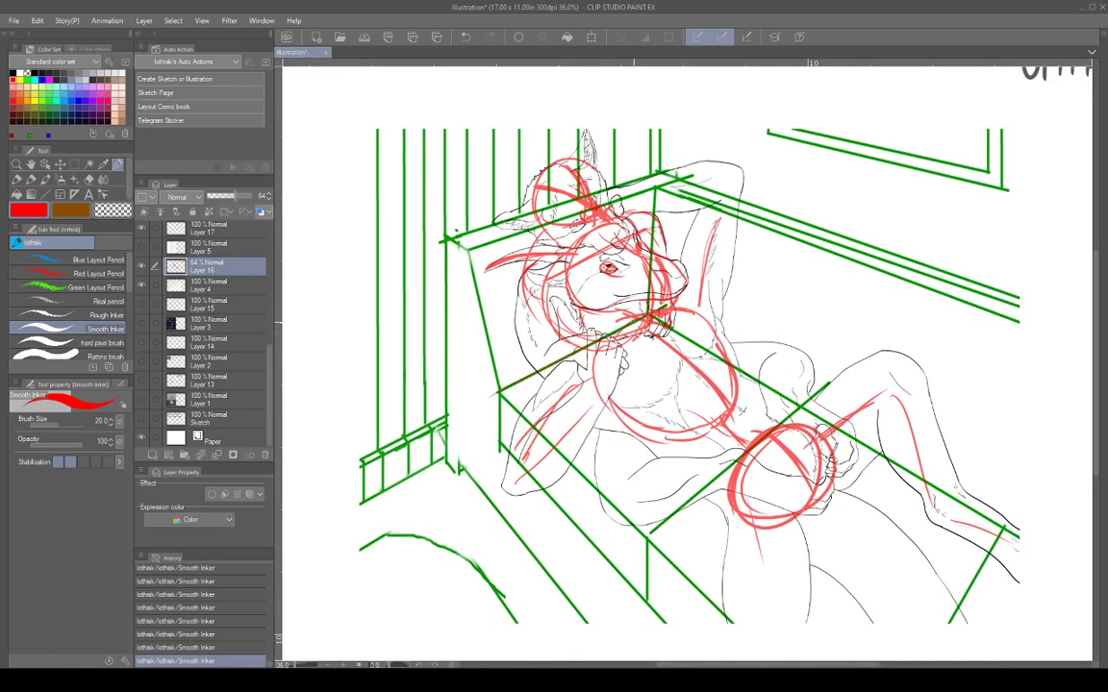
drag(493, 394, 589, 342)
key(ctrl+z)
key(ctrl+z)
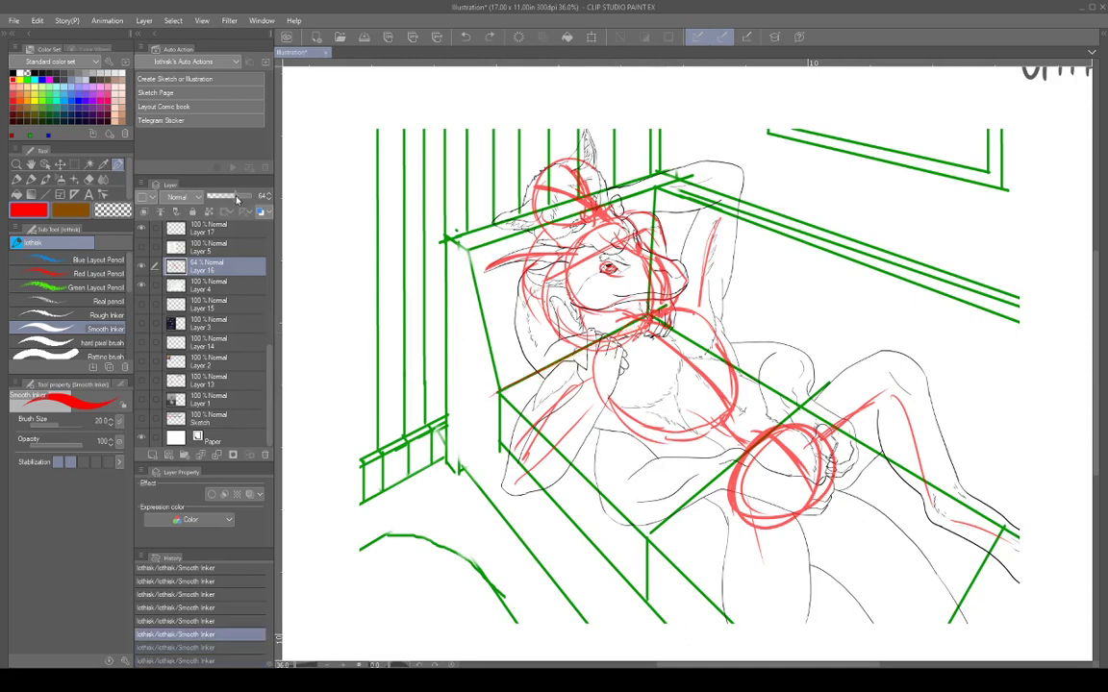
Restore Layer 16's opacity to 100% and clear the faint red trial line along the bed edge.
drag(237, 199, 253, 197)
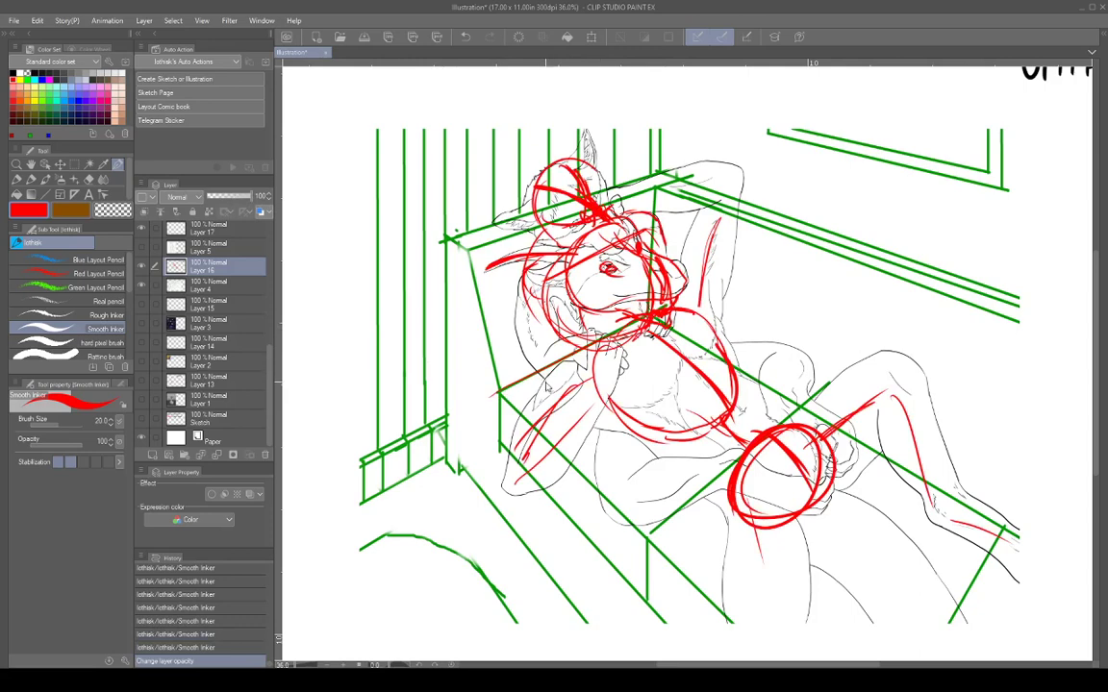
key(ctrl+z)
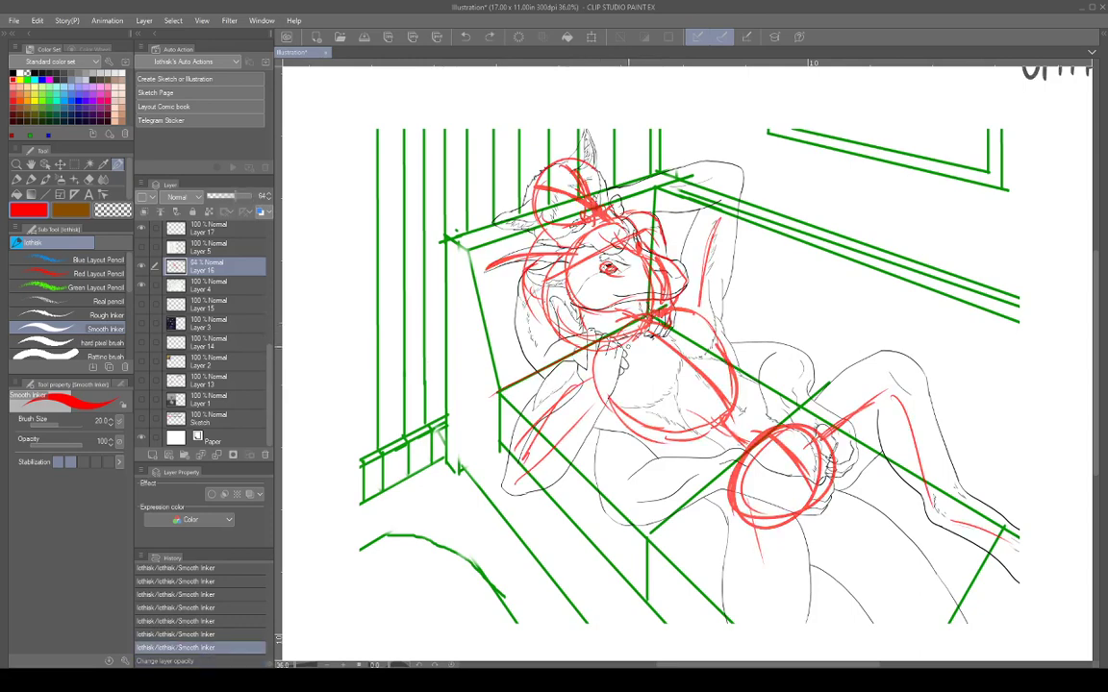
key(ctrl+y)
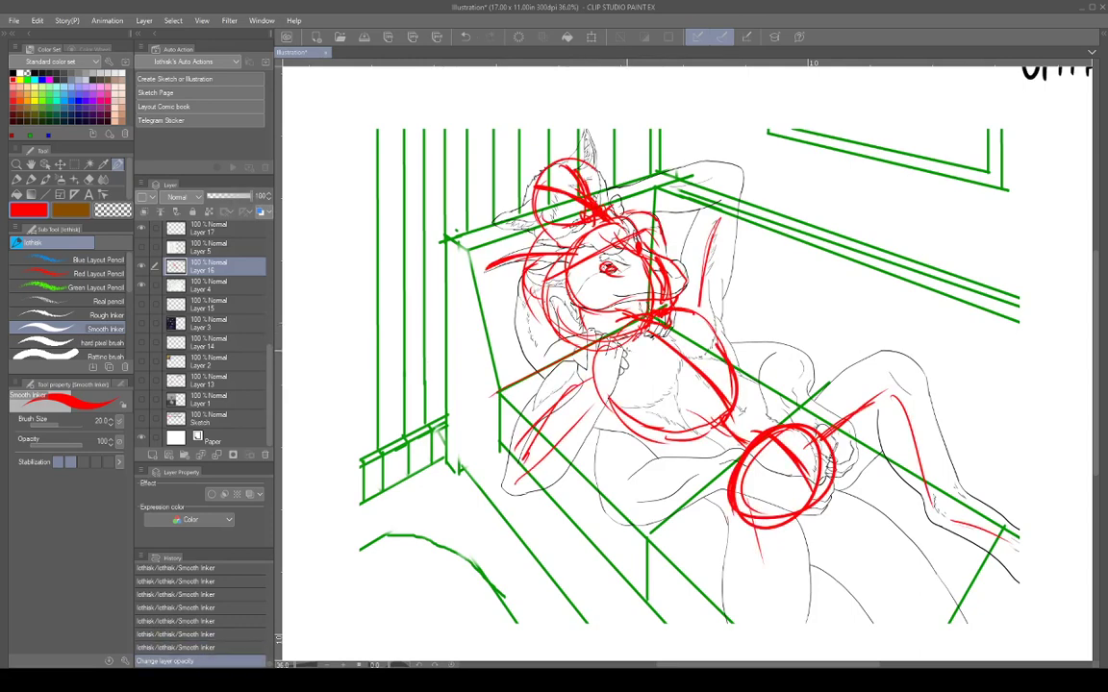
key(ctrl+z)
key(ctrl+z)
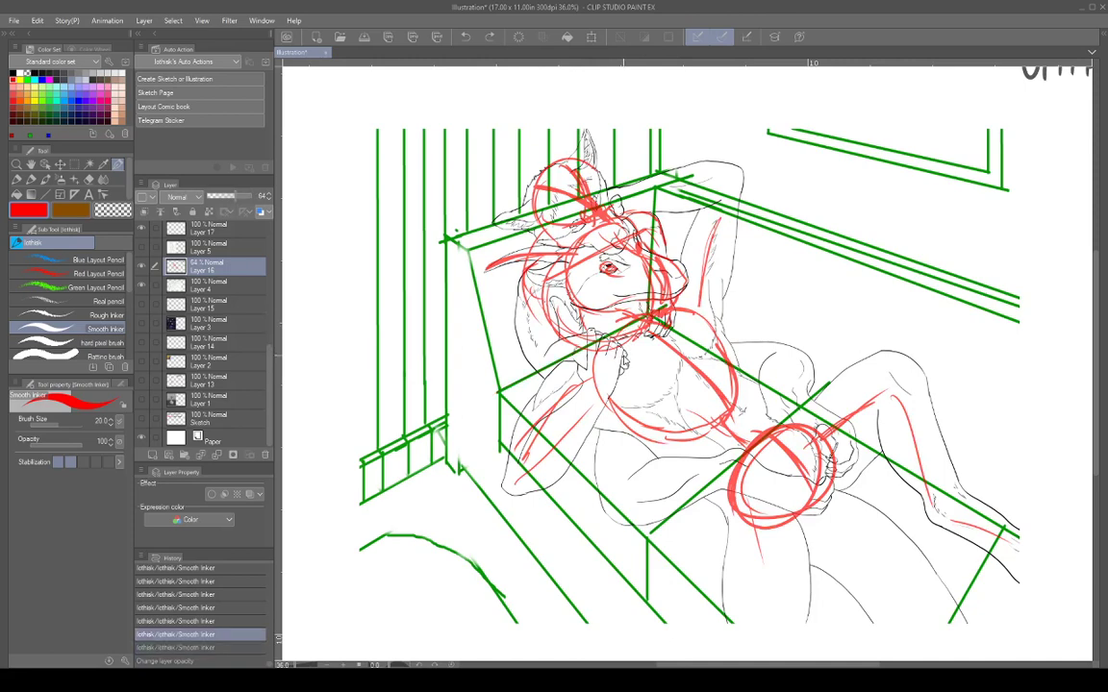
key(ctrl+y)
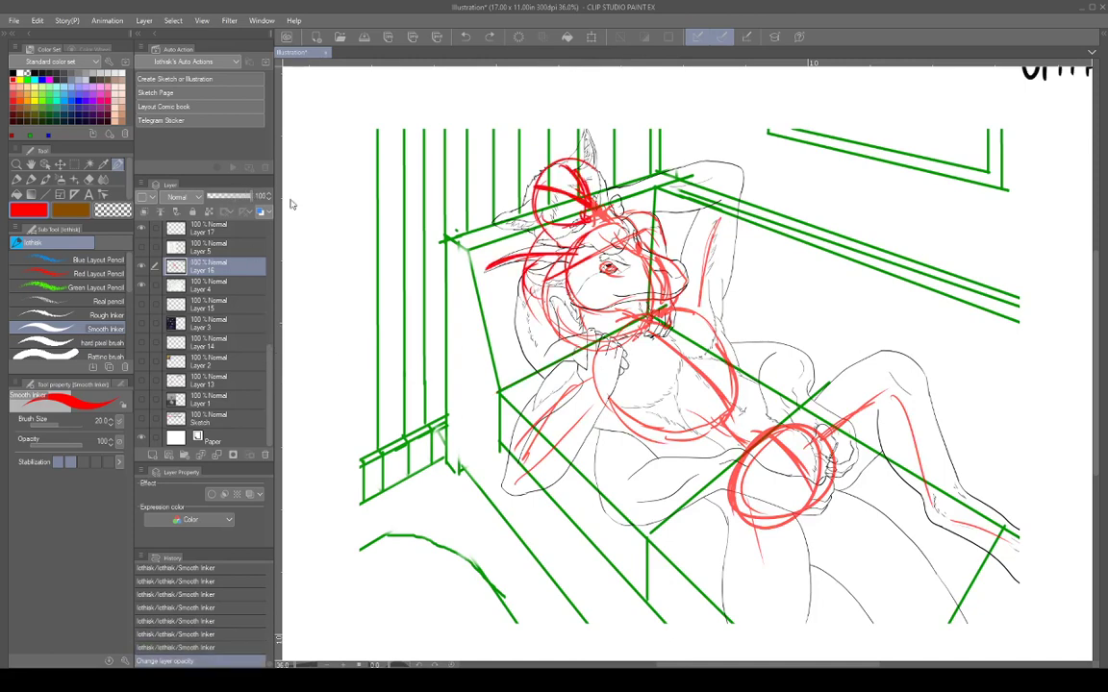
key(ctrl+y)
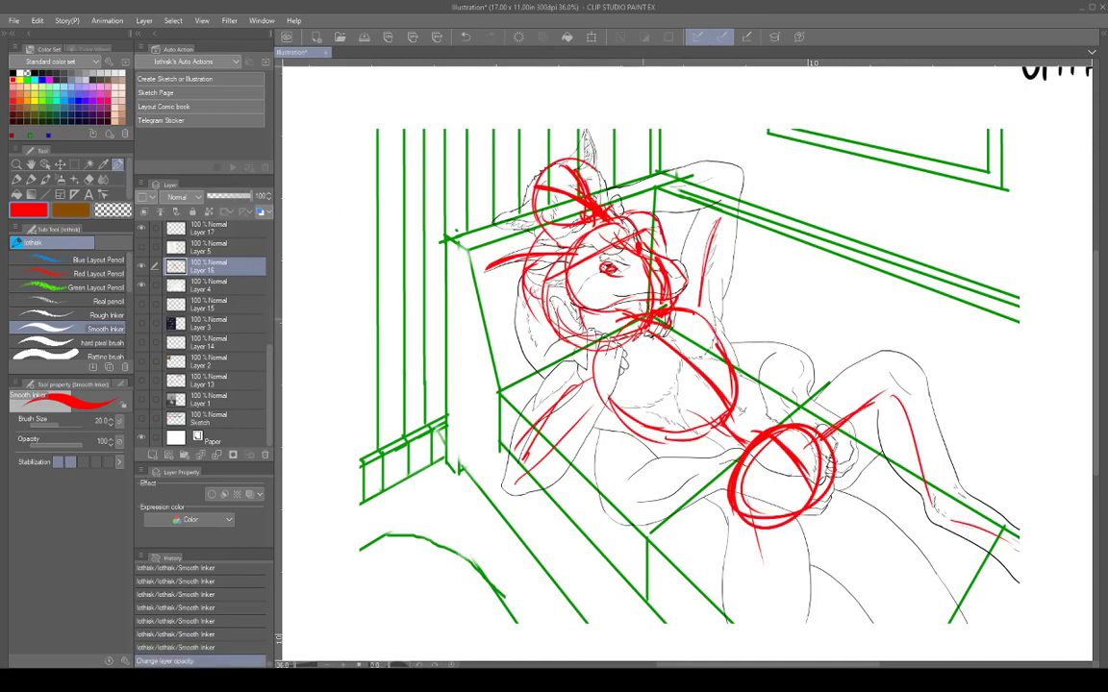
Draw a doubled red line from the front figure's neck along the green bed edge to its corner, undoing the extra stroke.
drag(646, 322, 498, 396)
drag(610, 340, 496, 395)
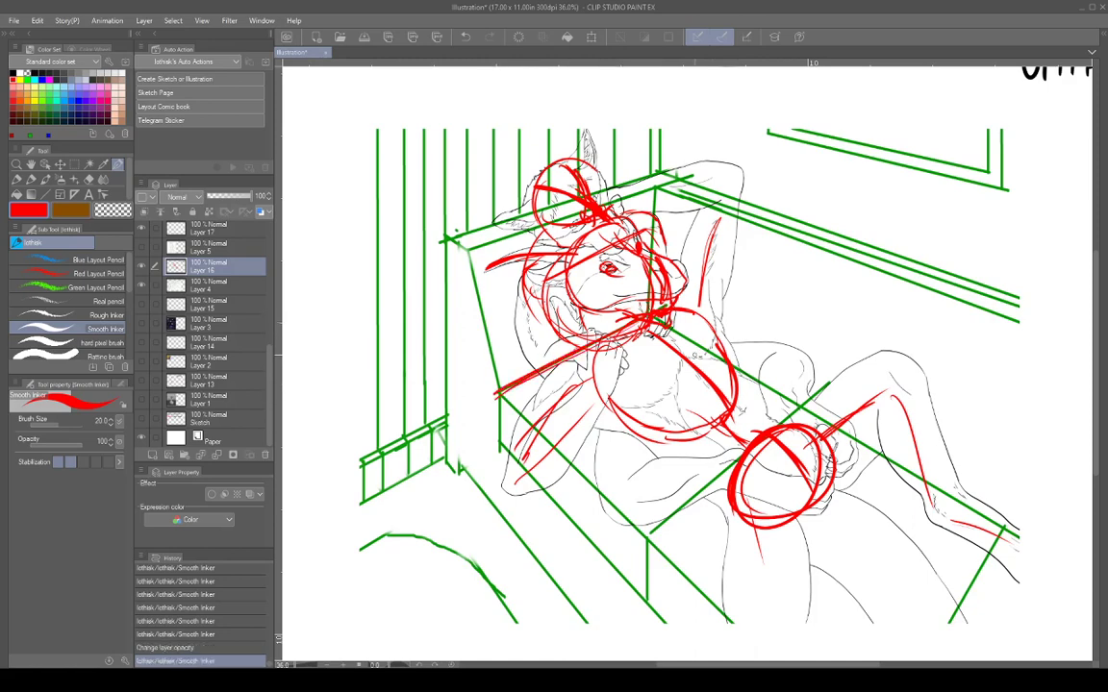
mouse_move(635, 294)
mouse_down()
mouse_move(509, 463)
mouse_move(753, 307)
mouse_up()
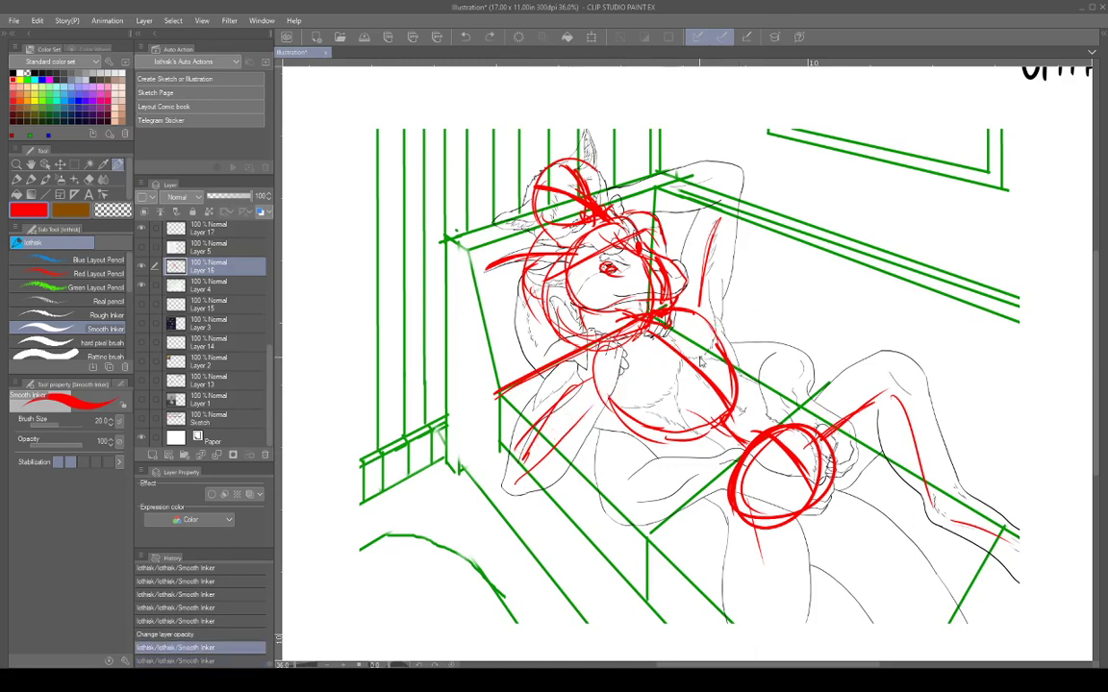
key(ctrl+z)
Draw a red ribcage arch inside the front figure's torso oval and reinforce the oval's lower edge.
drag(715, 325, 640, 387)
drag(667, 349, 637, 389)
drag(636, 388, 625, 415)
mouse_move(653, 360)
mouse_down()
mouse_move(625, 418)
mouse_move(671, 436)
mouse_up()
mouse_move(671, 435)
mouse_down()
mouse_move(730, 419)
mouse_move(728, 374)
mouse_up()
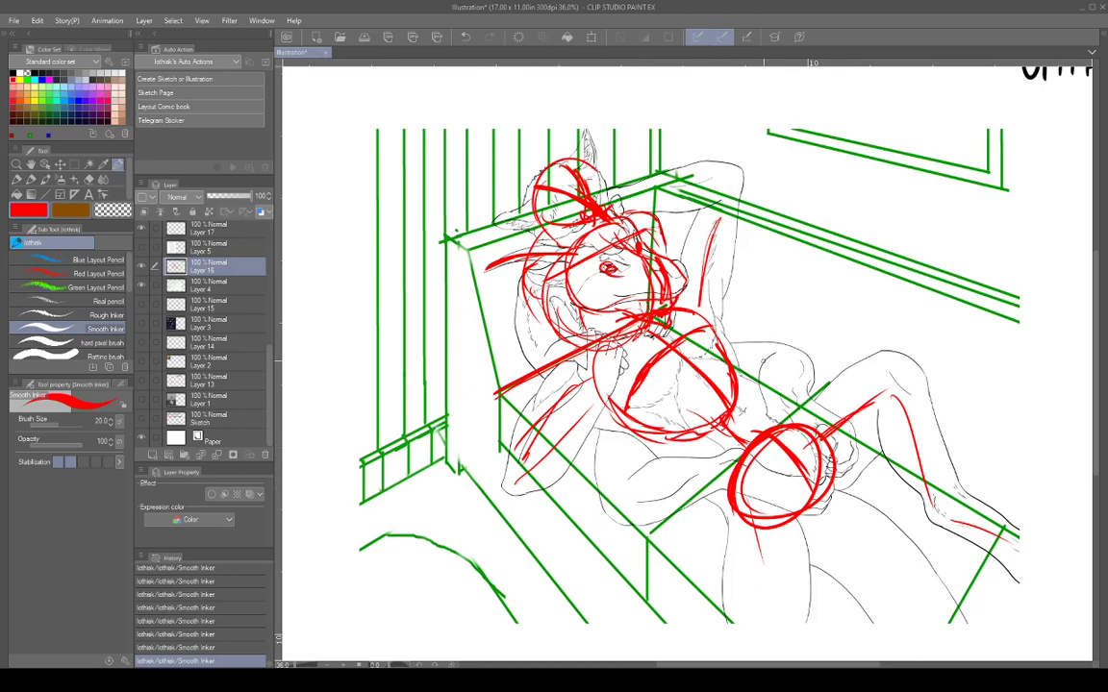
Draw red limb lines on both sides of the front figure's pelvis circle, a doubled chest circle, and short strokes inside the pelvis.
mouse_move(627, 435)
mouse_down()
mouse_move(628, 503)
mouse_move(722, 472)
mouse_up()
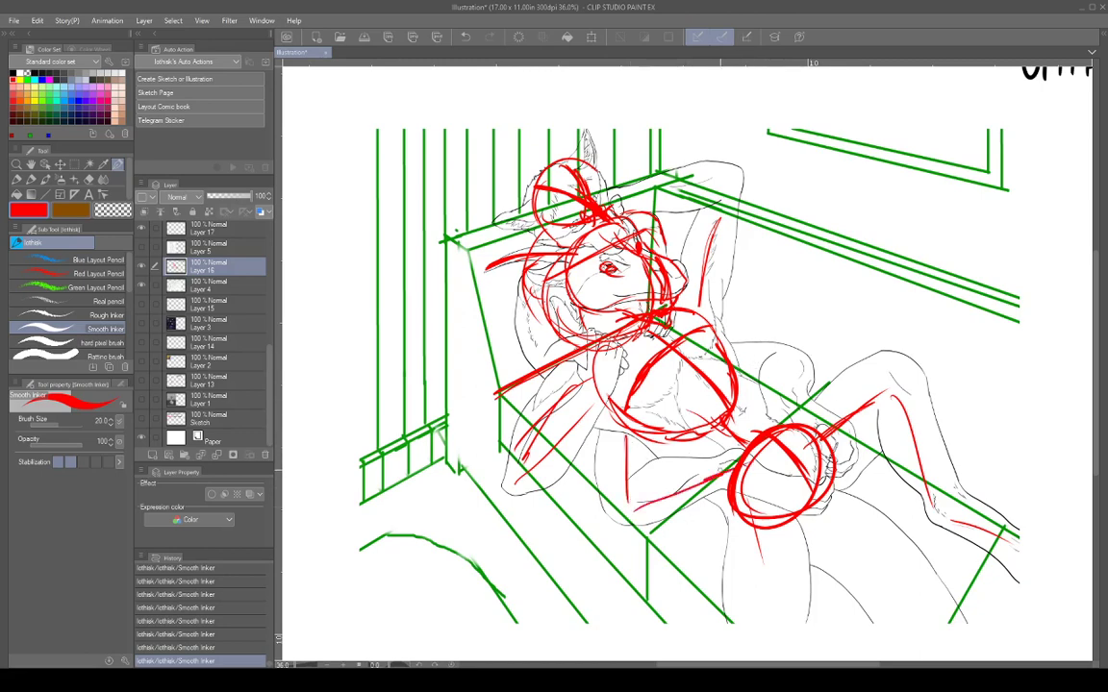
mouse_move(631, 333)
mouse_down()
mouse_move(648, 394)
mouse_move(598, 365)
mouse_move(597, 339)
mouse_move(651, 325)
mouse_move(609, 401)
mouse_up()
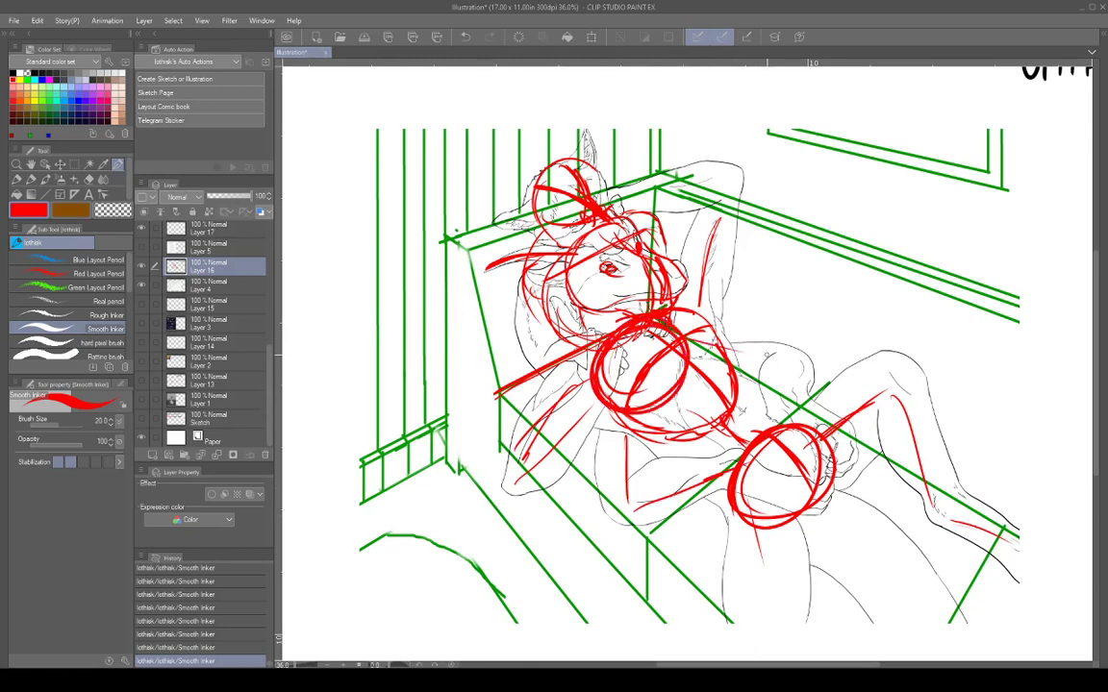
mouse_move(708, 343)
mouse_down()
mouse_move(773, 357)
mouse_move(826, 470)
mouse_up()
drag(743, 477, 791, 498)
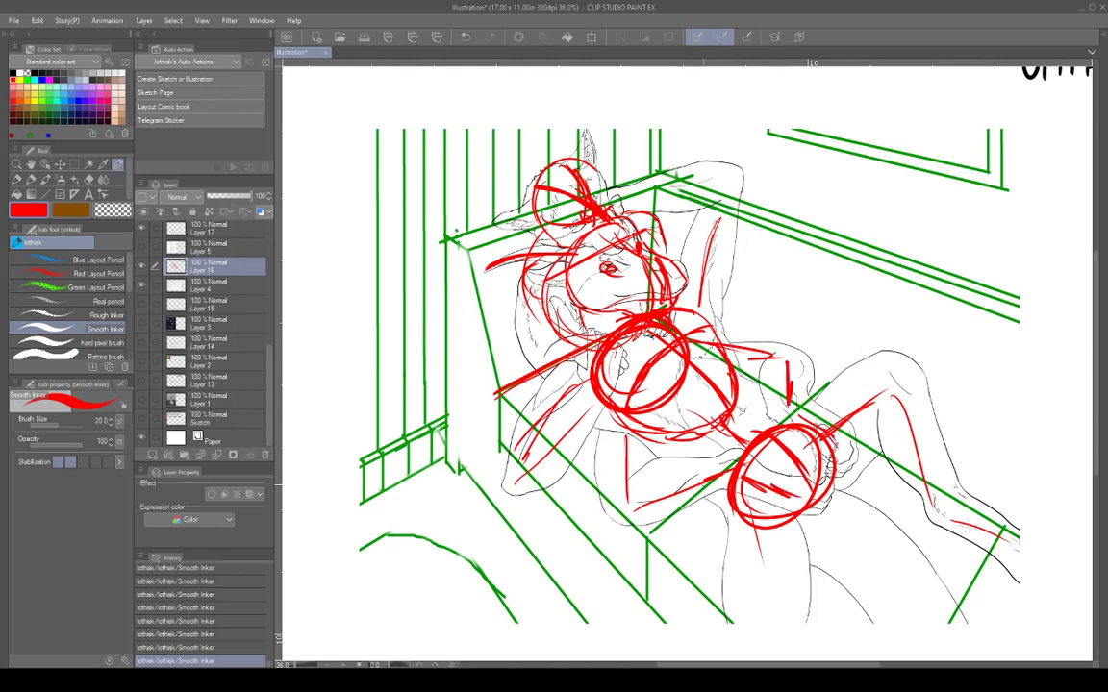
Reinforce the bent limb lines beside the pelvis circle and add red strokes along the rear figure's shoulder and the front figure's head.
drag(709, 482, 637, 508)
drag(618, 454, 626, 488)
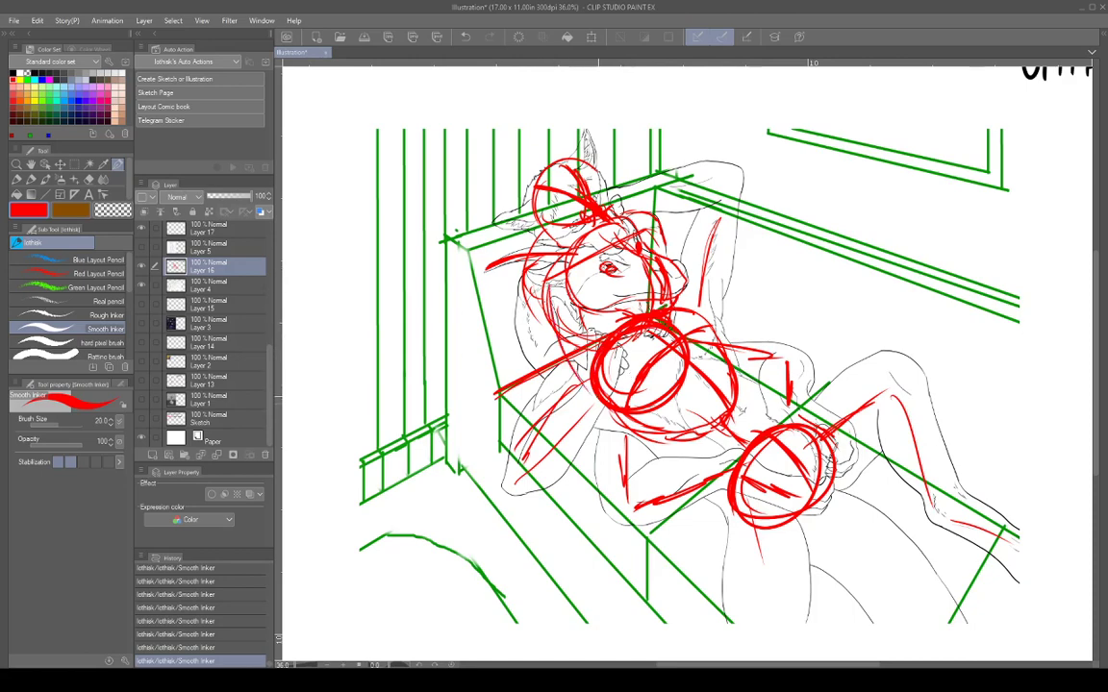
drag(531, 272, 537, 345)
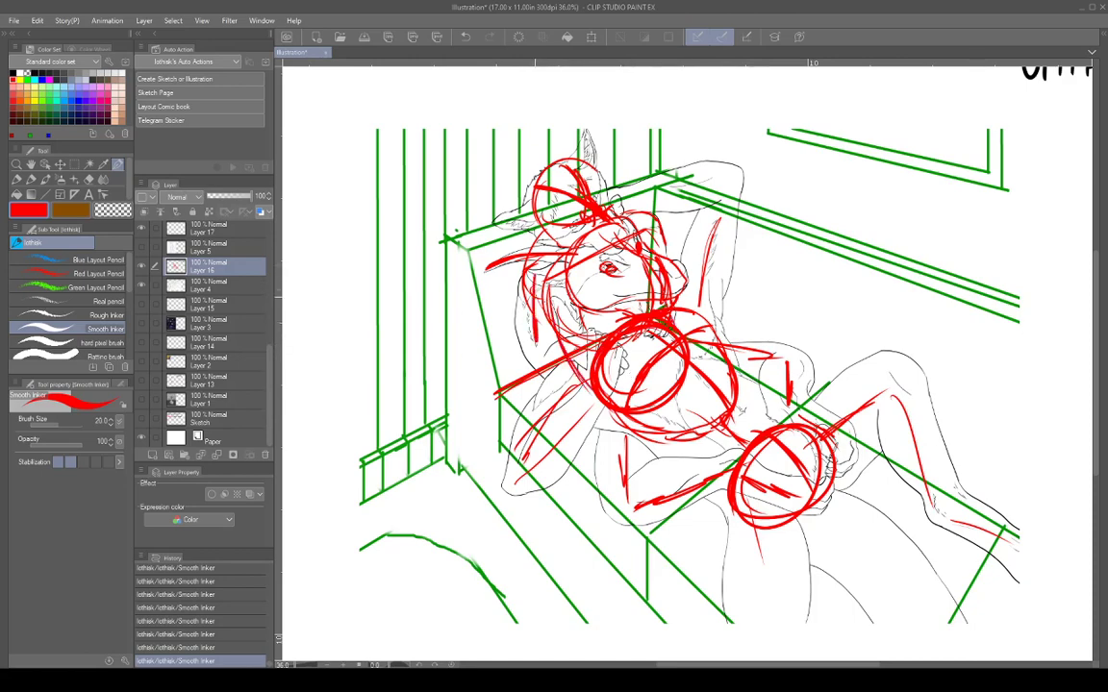
drag(655, 226, 672, 276)
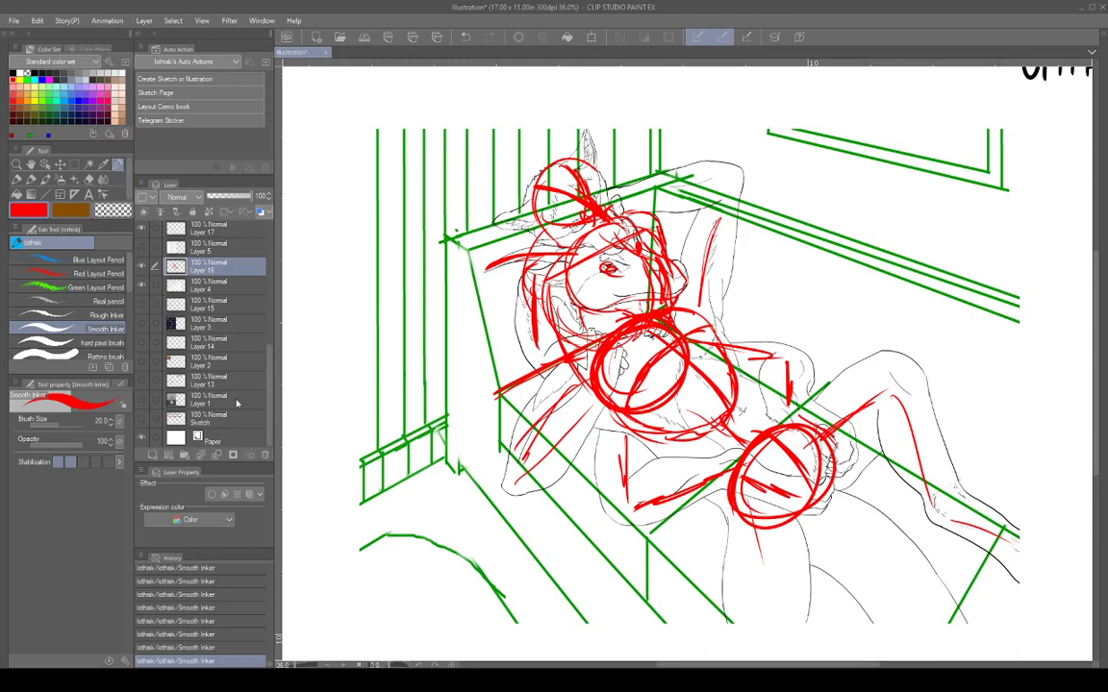
Hide Layer 16 and Layer 4 and show Layer 6 with the grey knight and mouse artwork.
scroll(943, 399, down, 3)
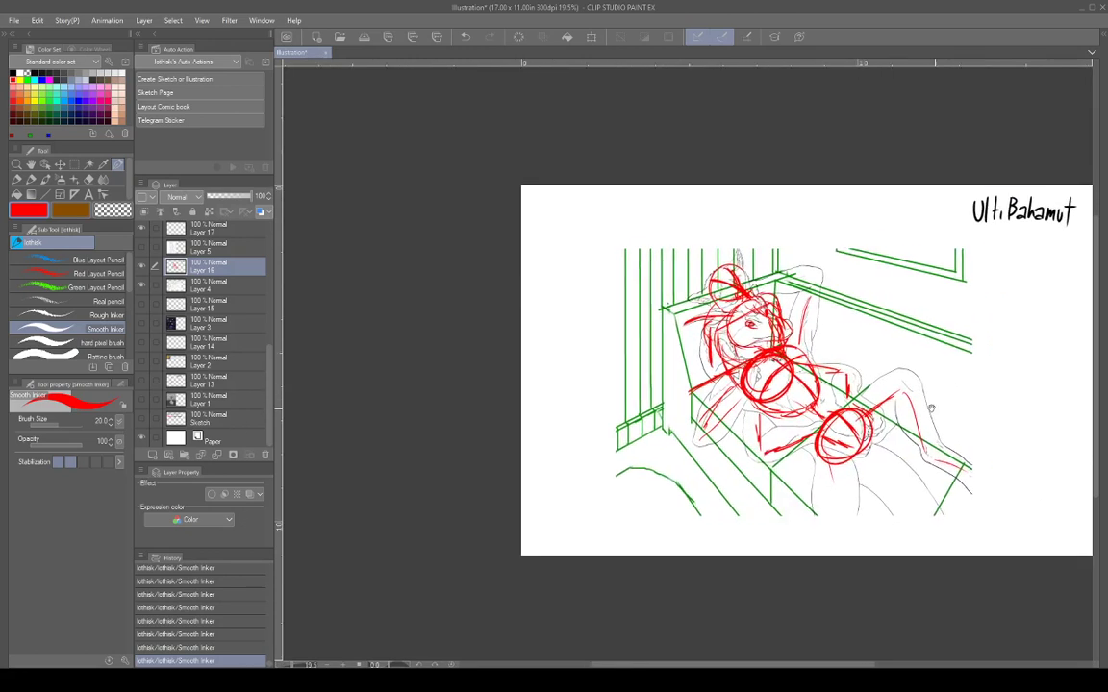
mouse_move(930, 408)
mouse_down()
mouse_move(767, 418)
mouse_move(841, 428)
mouse_up()
scroll(769, 419, up, 1)
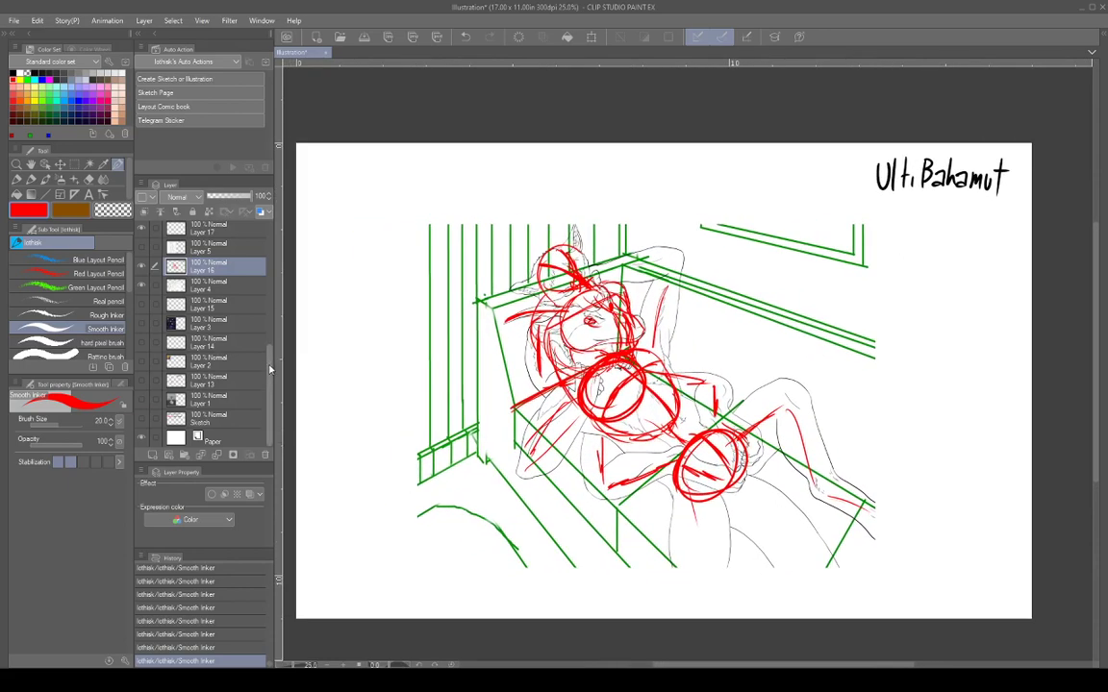
scroll(192, 336, up, 3)
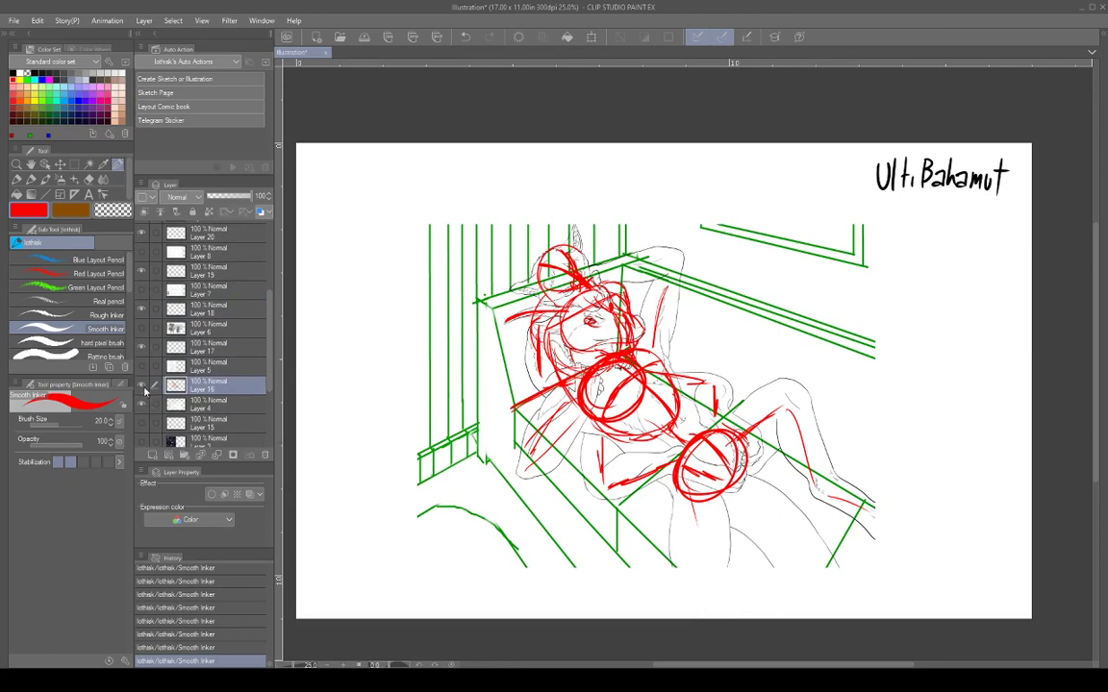
click(142, 385)
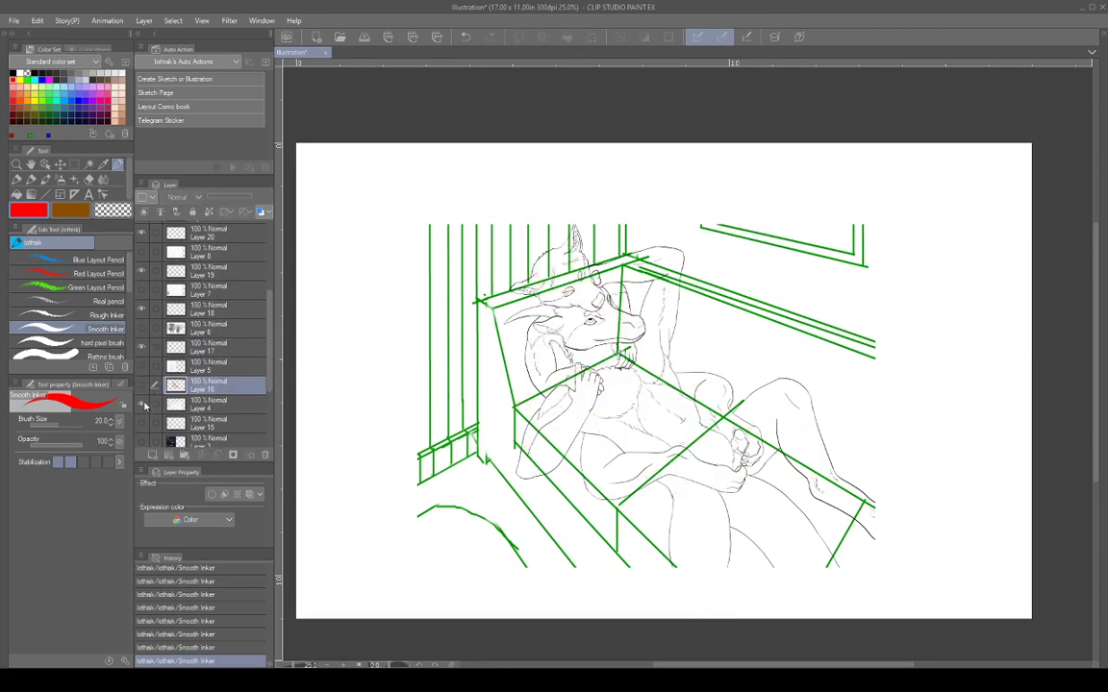
click(142, 404)
click(143, 367)
click(142, 332)
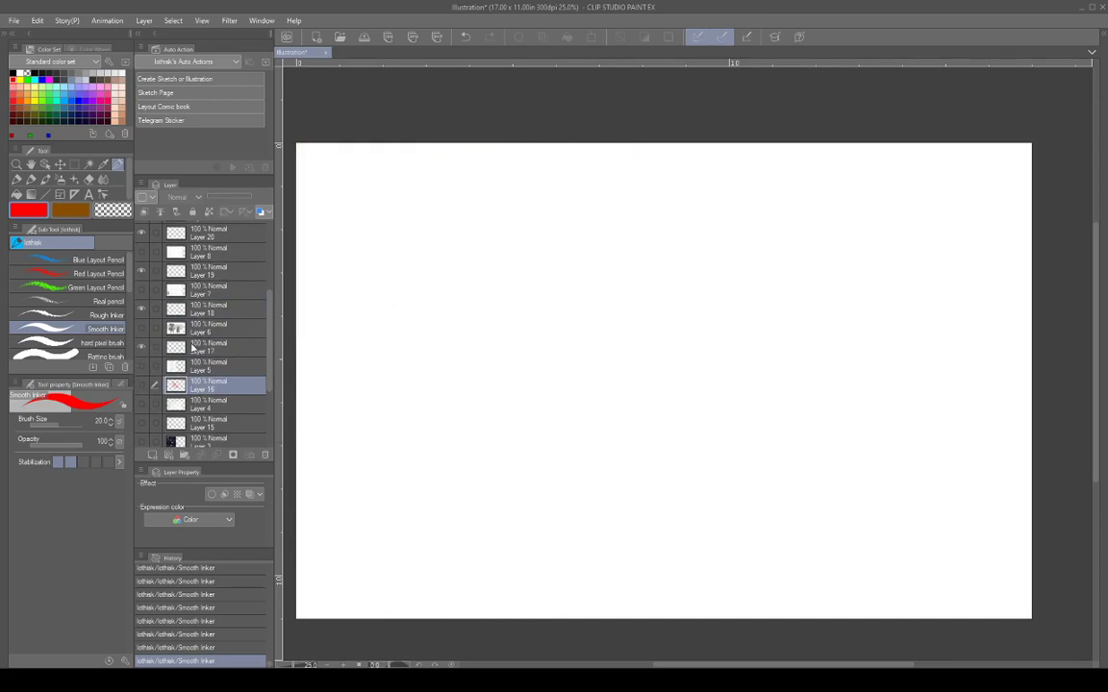
click(143, 344)
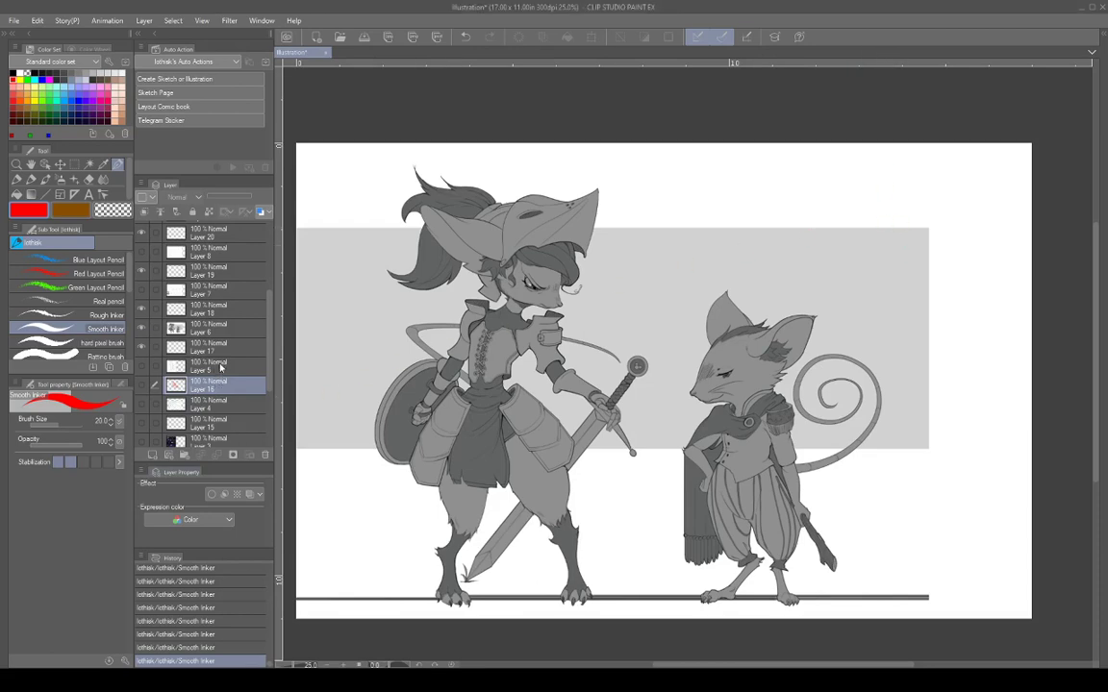
Select Layer 18 and handwrite the artist's name in red in the white area above the mouse.
click(218, 310)
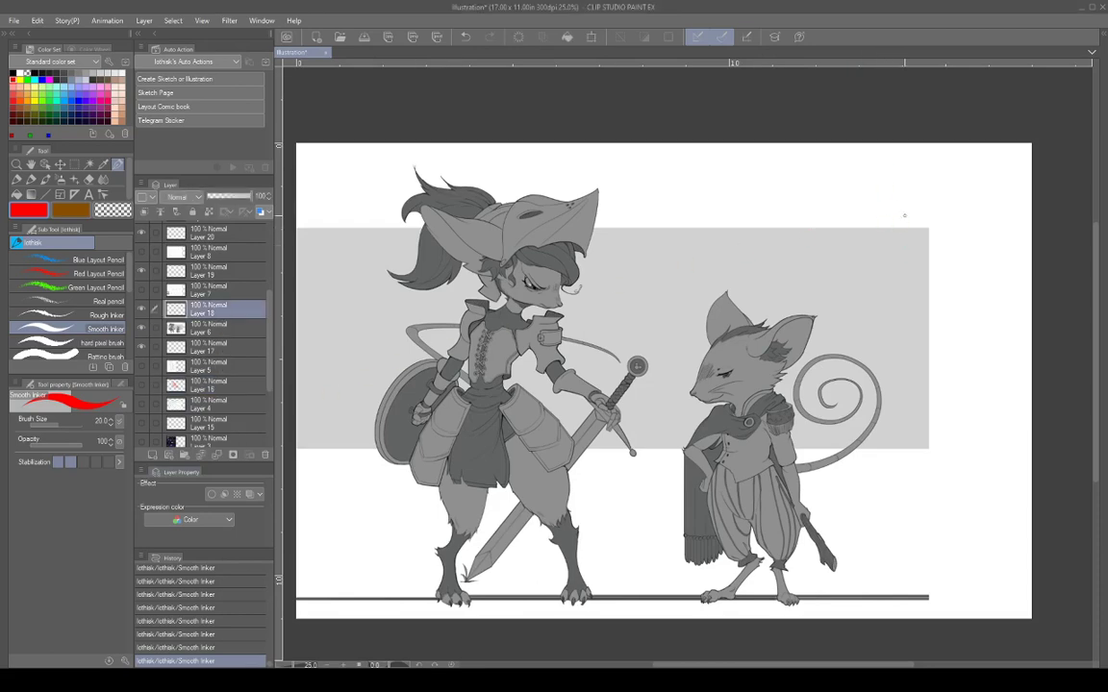
mouse_move(815, 171)
mouse_down()
mouse_move(839, 166)
mouse_move(815, 192)
mouse_move(899, 184)
mouse_move(951, 198)
mouse_up()
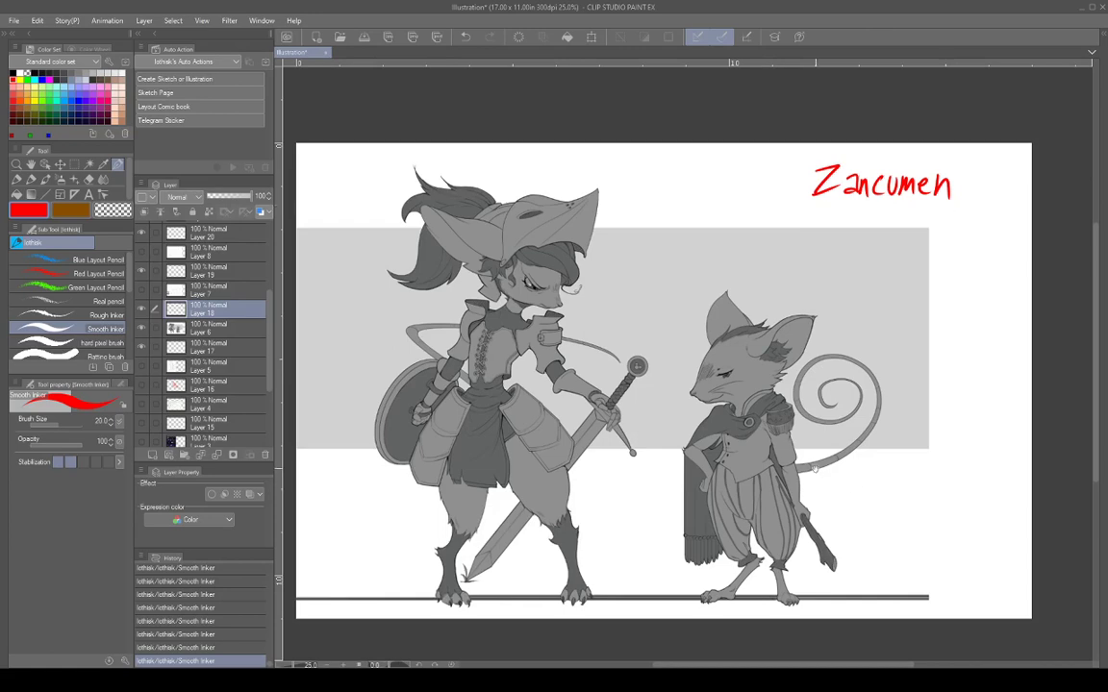
Outline the knight's sword grip in red, undo the trial curve on the pommel, and thicken the mark at the hand.
mouse_move(827, 460)
mouse_down()
mouse_move(877, 437)
mouse_move(857, 454)
mouse_up()
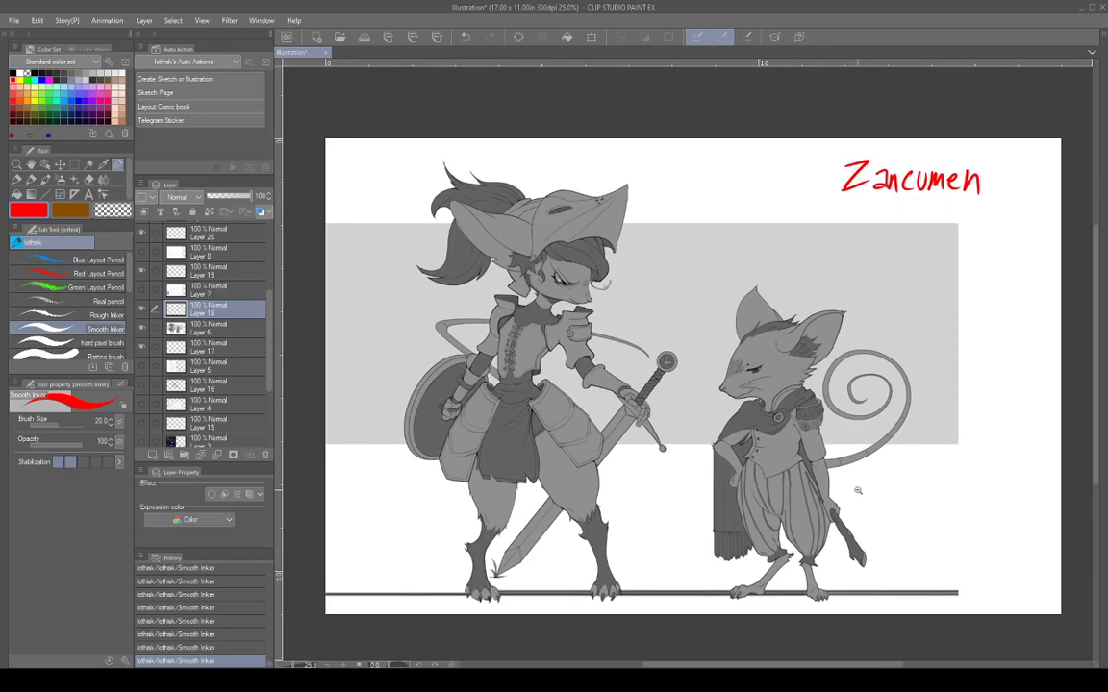
scroll(852, 475, up, 1)
drag(852, 477, 945, 428)
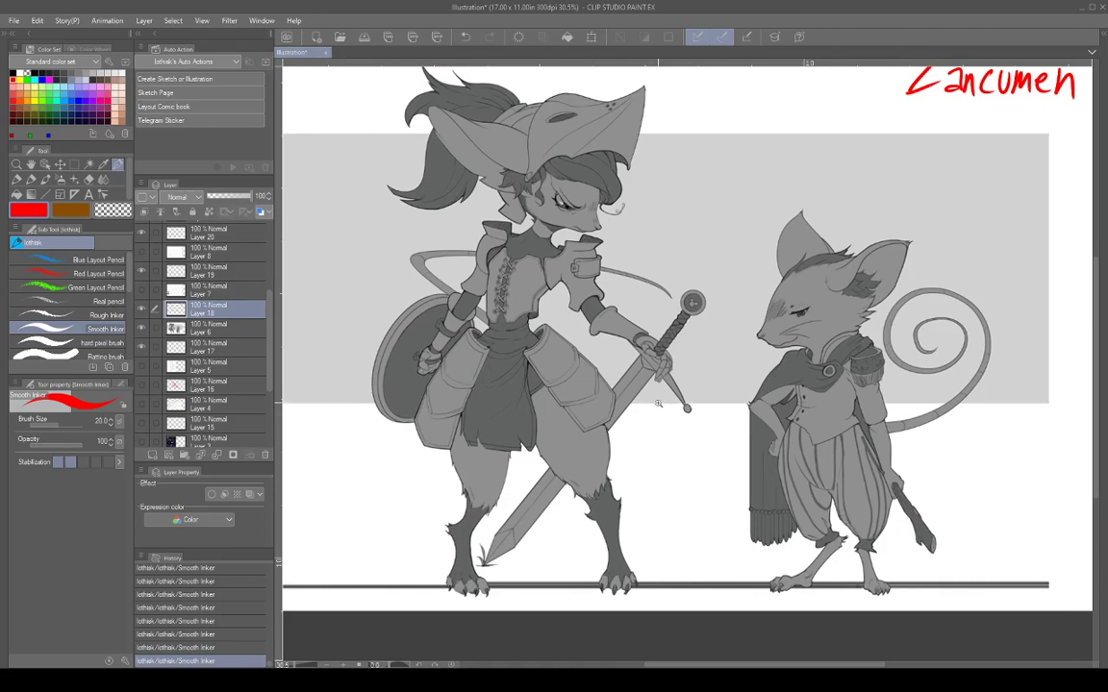
drag(695, 409, 724, 423)
drag(926, 421, 886, 466)
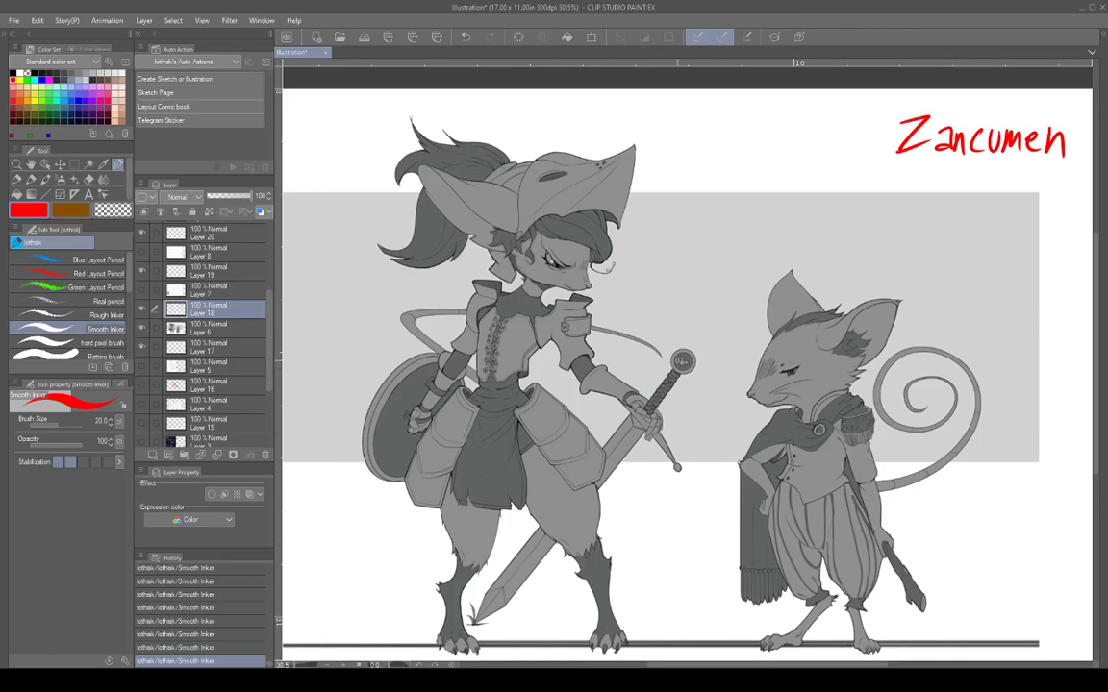
drag(676, 374, 645, 409)
drag(675, 353, 672, 368)
drag(678, 368, 681, 373)
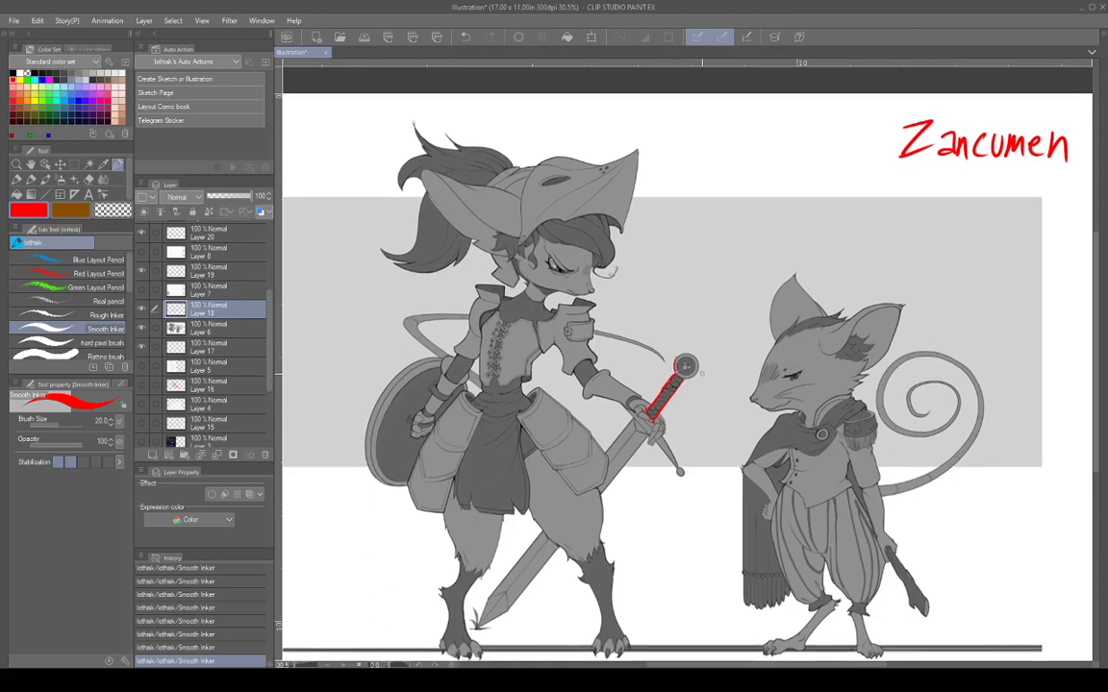
key(ctrl+z)
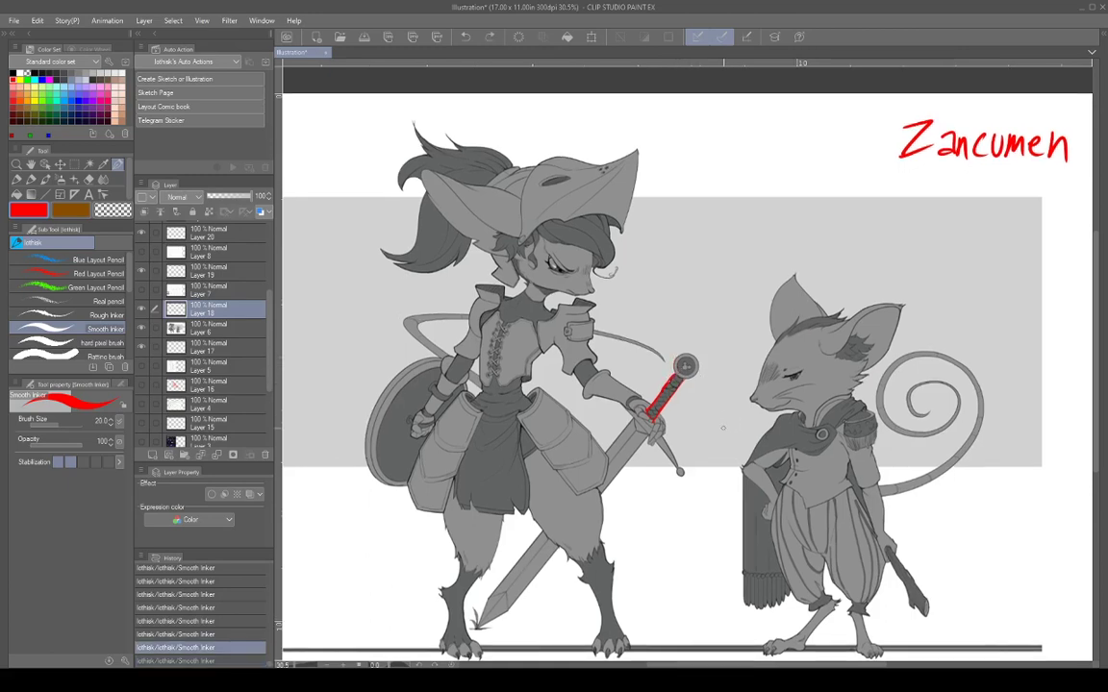
key(ctrl+y)
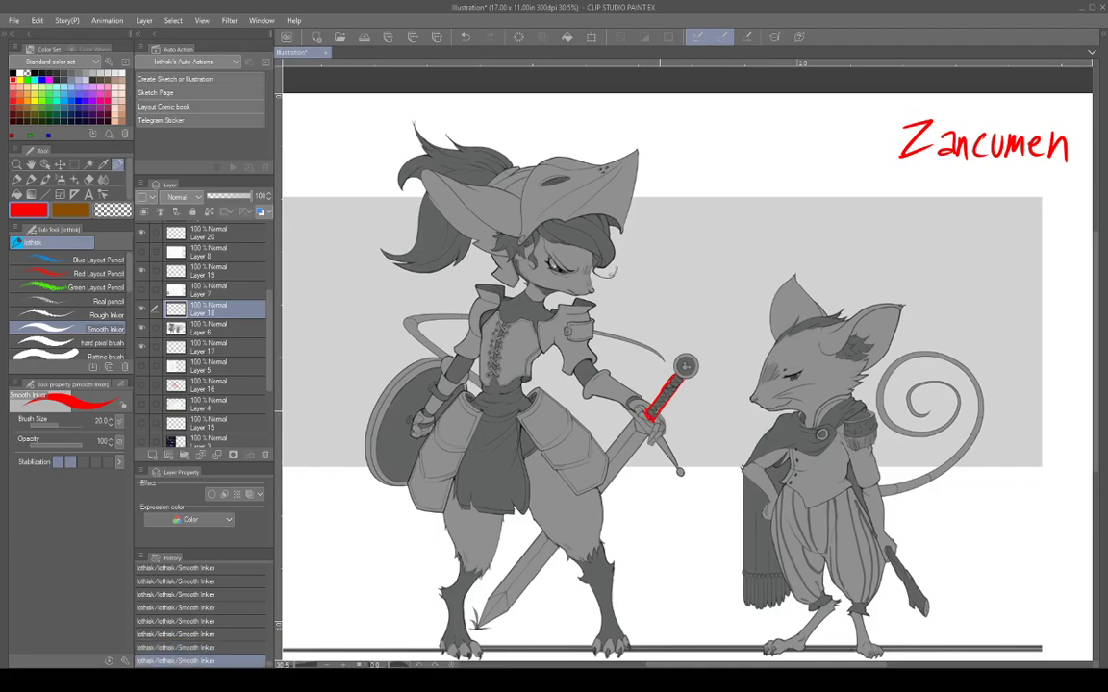
Draw straight red lines from the sword grip along the blade to its tip to check the alignment.
drag(647, 417, 480, 626)
mouse_move(660, 587)
mouse_down()
mouse_move(678, 520)
mouse_move(618, 556)
mouse_up()
drag(697, 515, 684, 423)
drag(668, 439, 695, 393)
scroll(694, 393, up, 2)
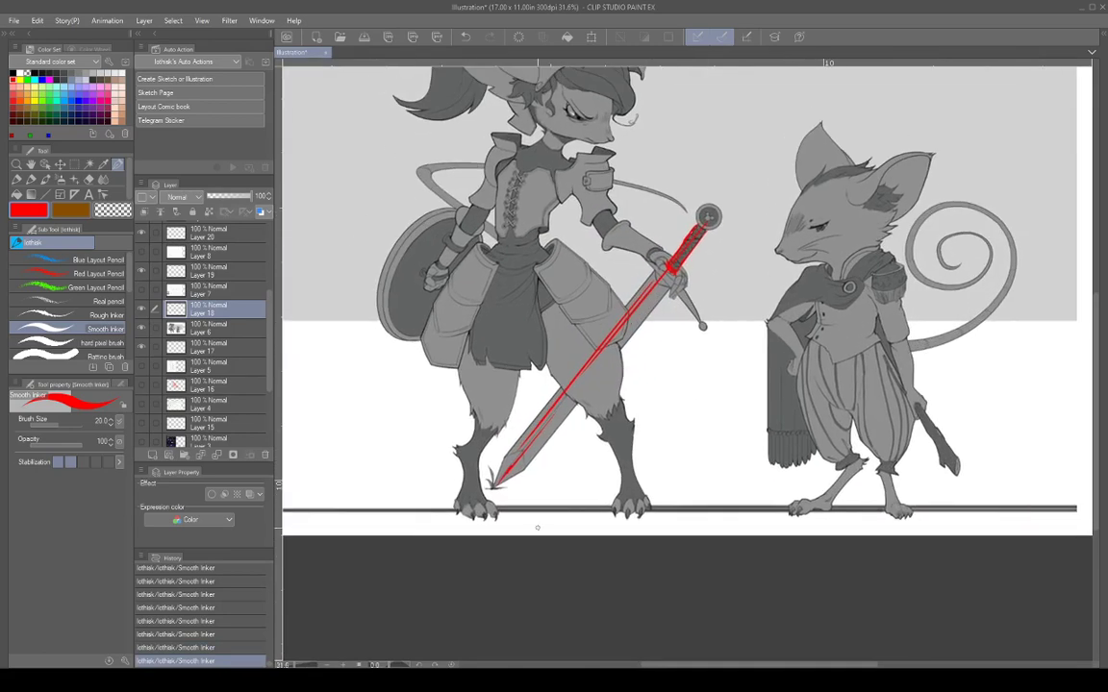
Draw a bold red arc on the cuff of the knight's sword-arm gauntlet and undo the oversized eraser stroke over the sword.
drag(628, 476, 667, 500)
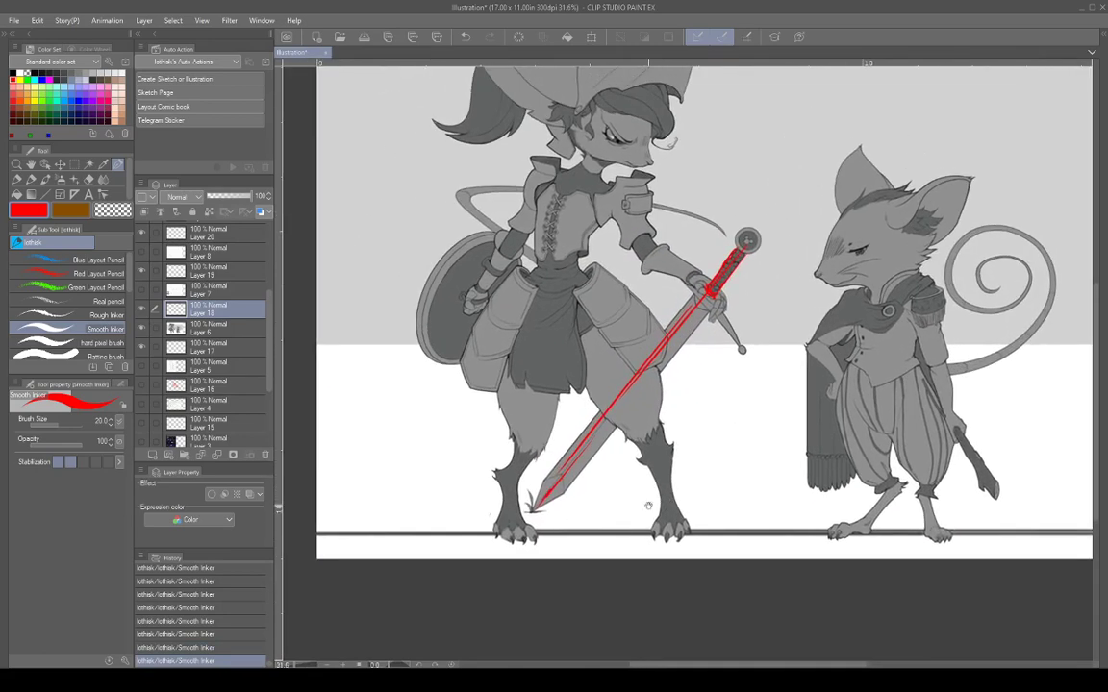
drag(488, 497, 485, 519)
mouse_move(663, 246)
mouse_down()
mouse_move(644, 273)
mouse_move(661, 268)
mouse_up()
drag(639, 236, 693, 276)
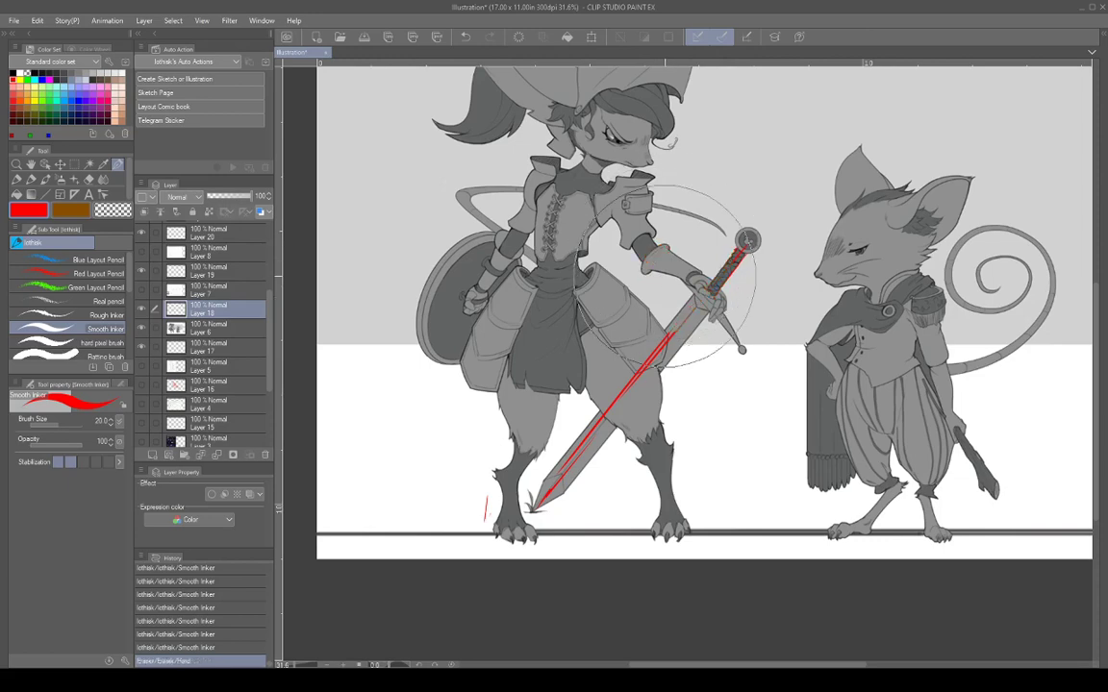
key(ctrl+z)
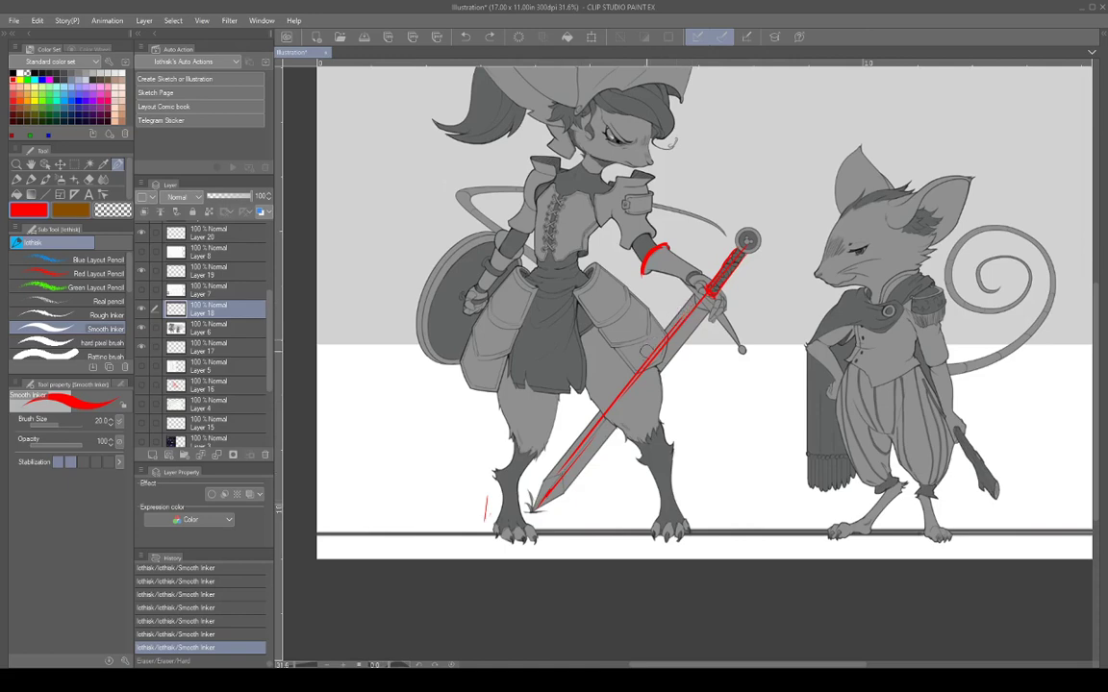
Erase part of the red blade lines and redraw them as one bolder line from the hand to the sword tip.
drag(662, 346, 579, 463)
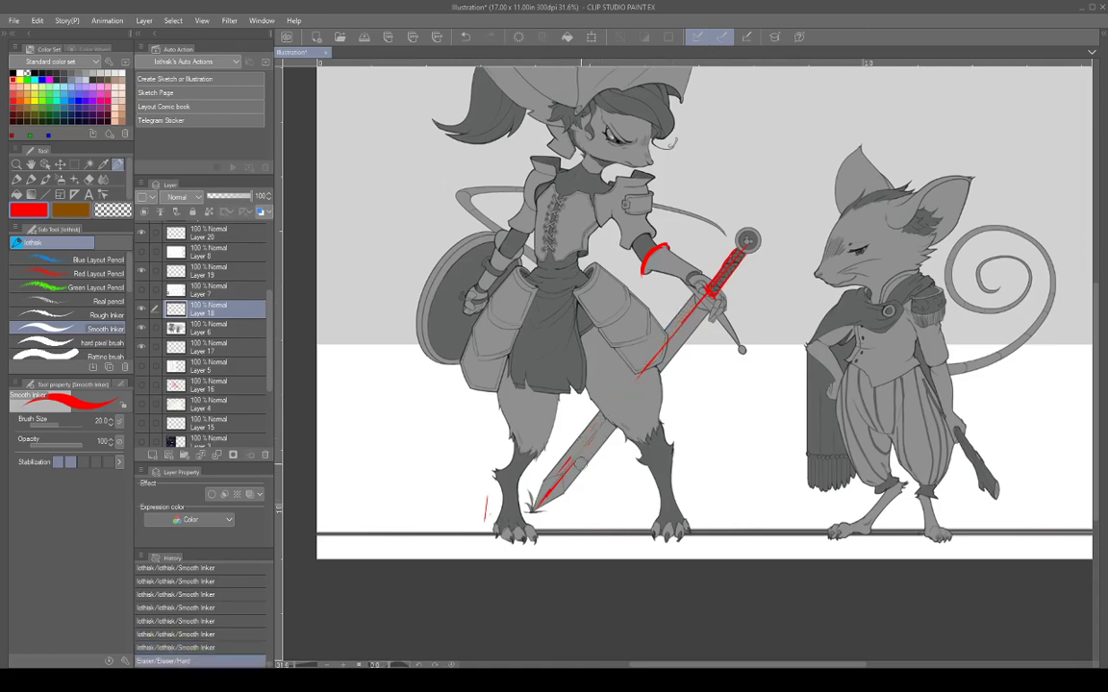
drag(705, 297, 663, 347)
drag(697, 307, 623, 402)
drag(637, 383, 557, 488)
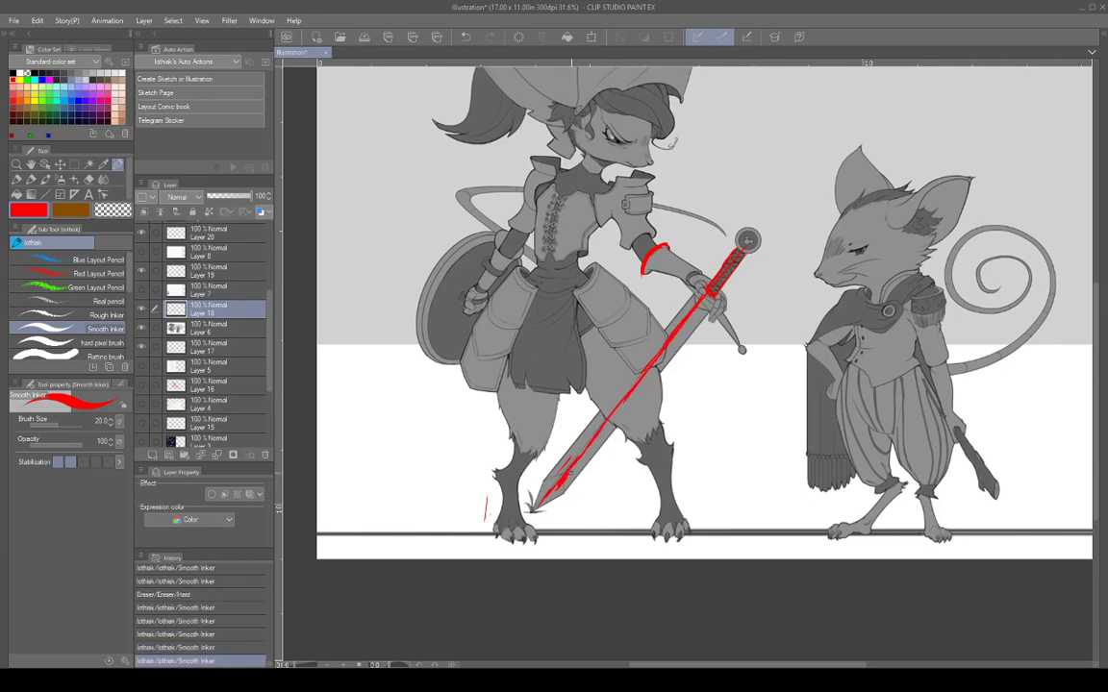
Draw a small red circle with an arrow pointing at the sword grip and a circle-and-line mark on the grip's other side.
drag(884, 388, 816, 419)
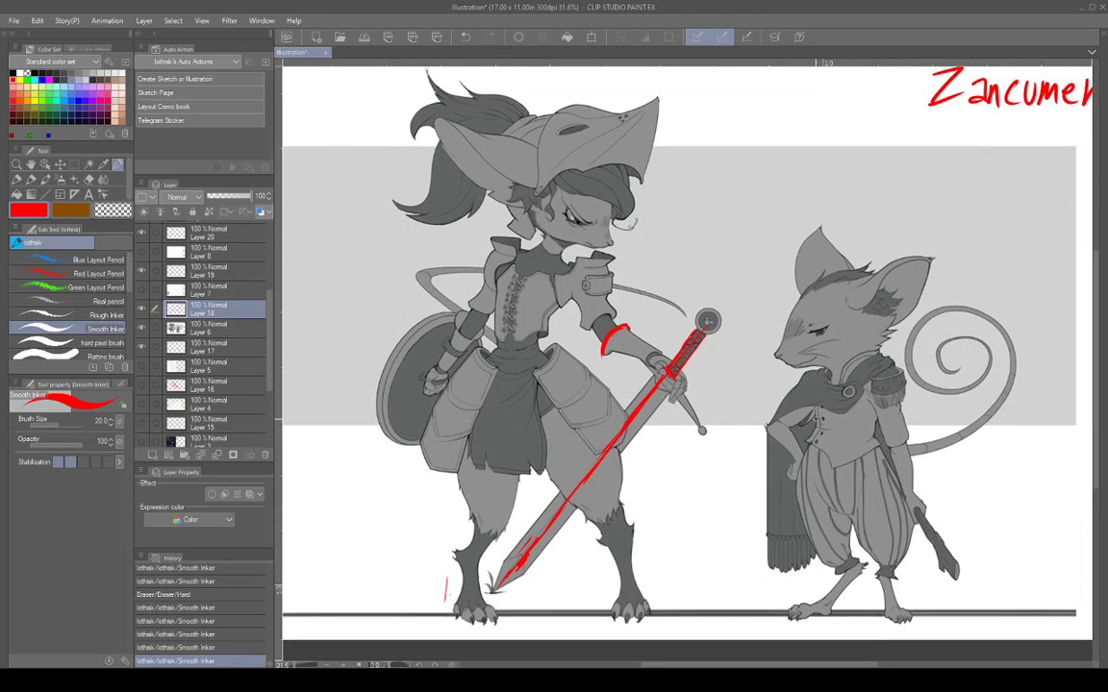
drag(871, 415, 853, 433)
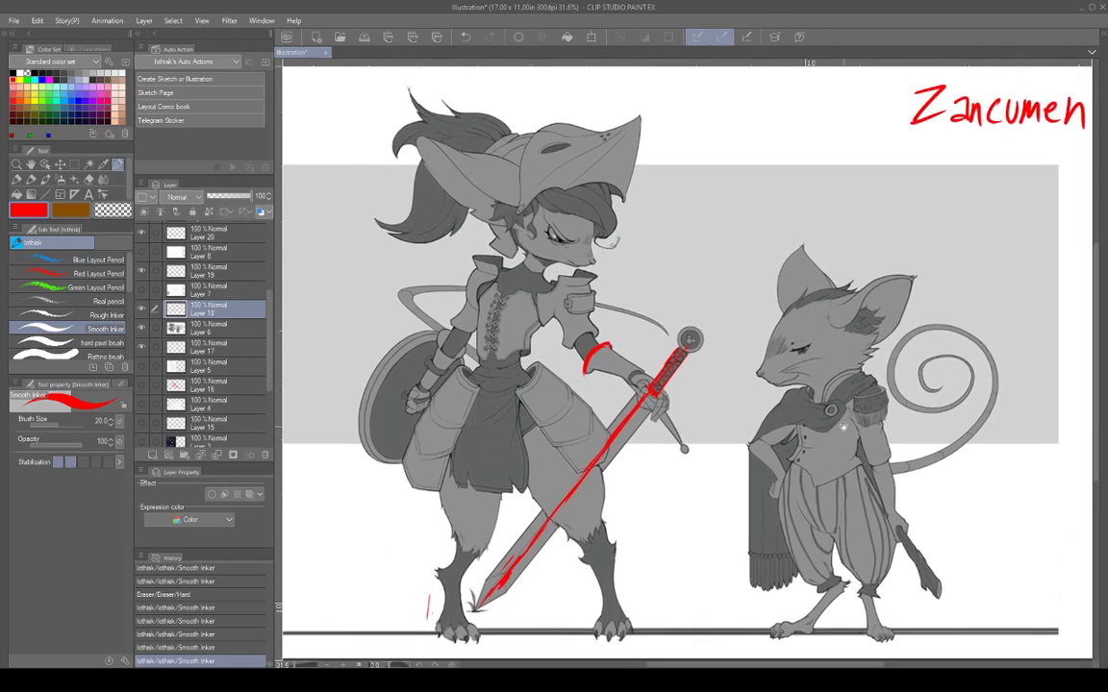
scroll(802, 388, down, 2)
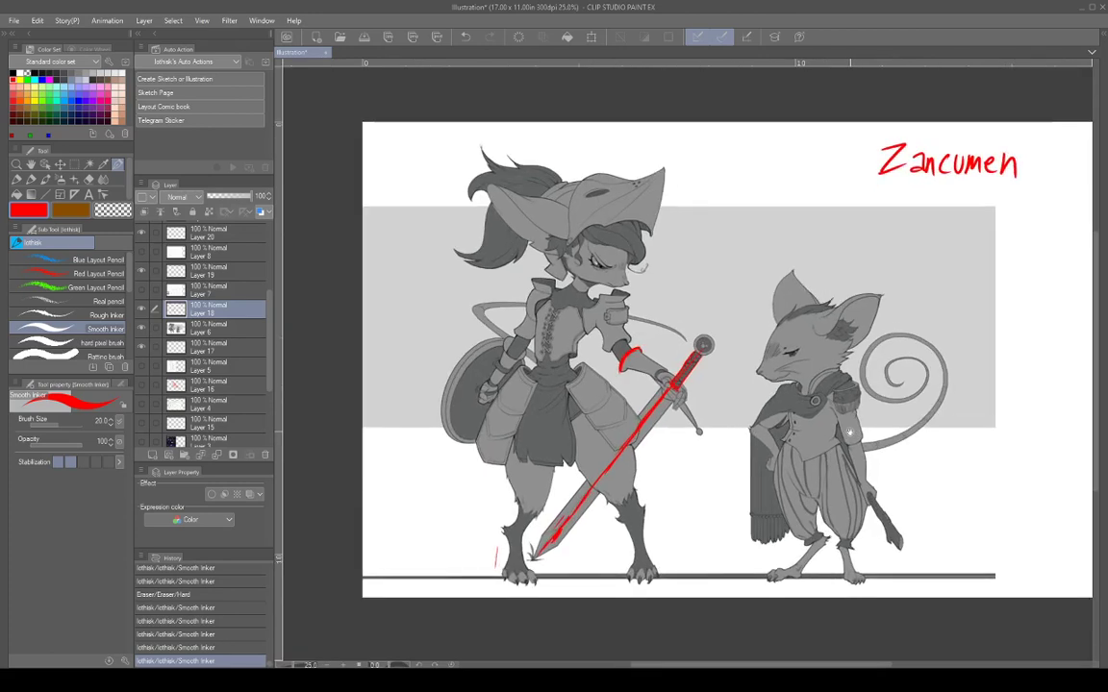
scroll(834, 447, up, 3)
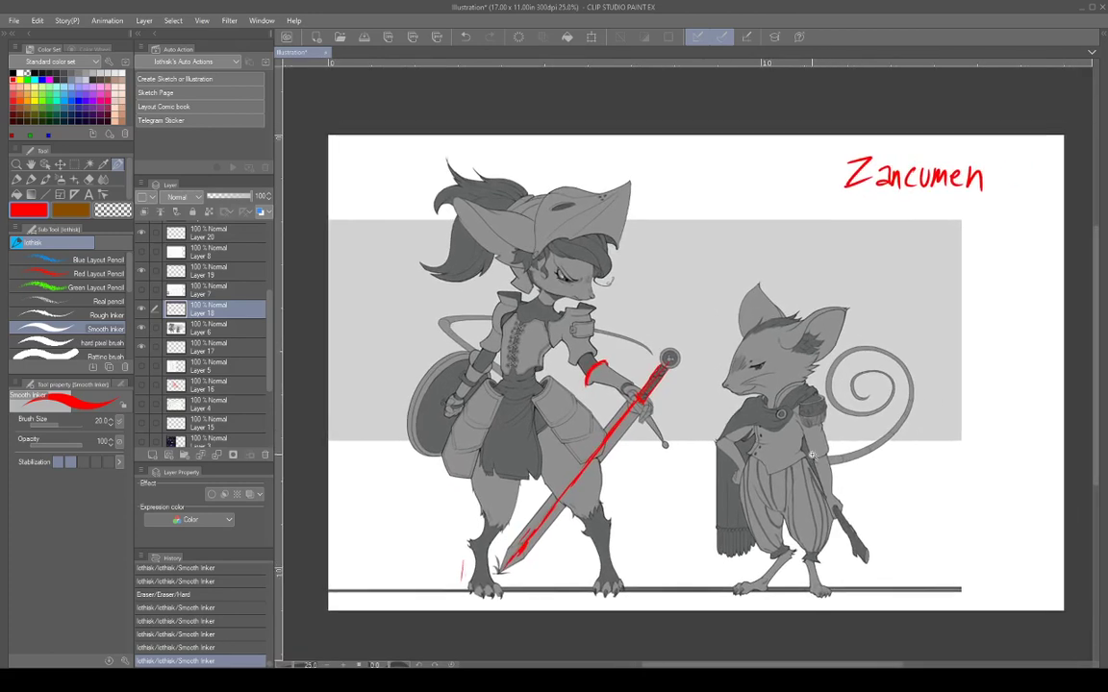
scroll(811, 452, down, 2)
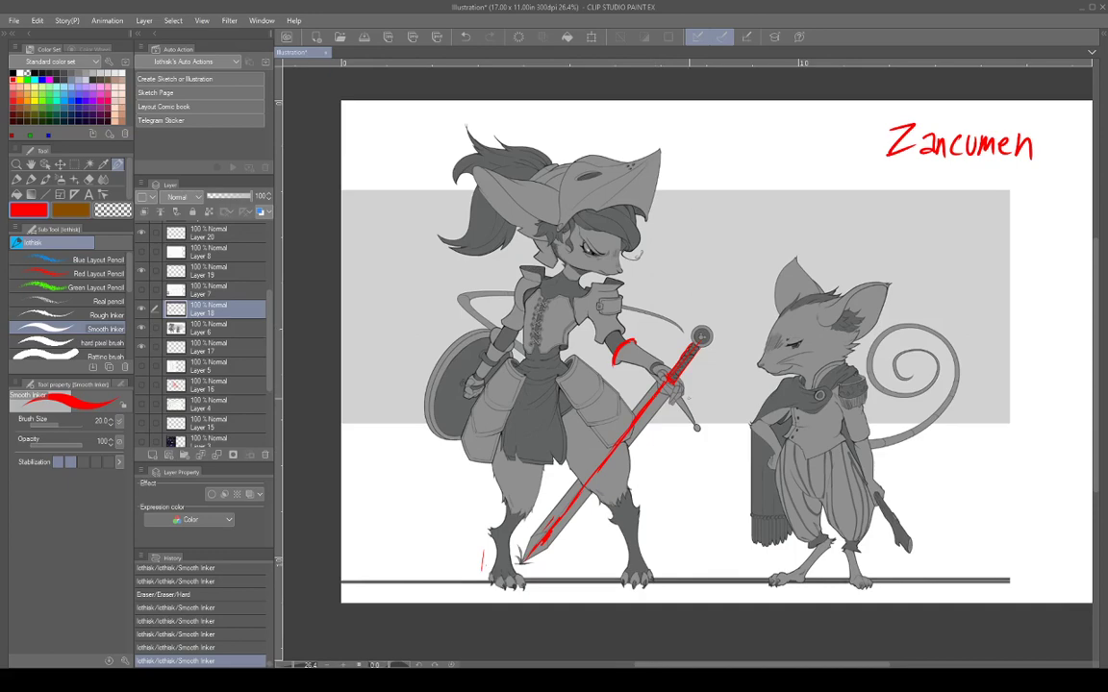
mouse_move(647, 334)
mouse_down()
mouse_move(664, 347)
mouse_move(644, 334)
mouse_move(654, 337)
mouse_up()
drag(706, 375, 713, 363)
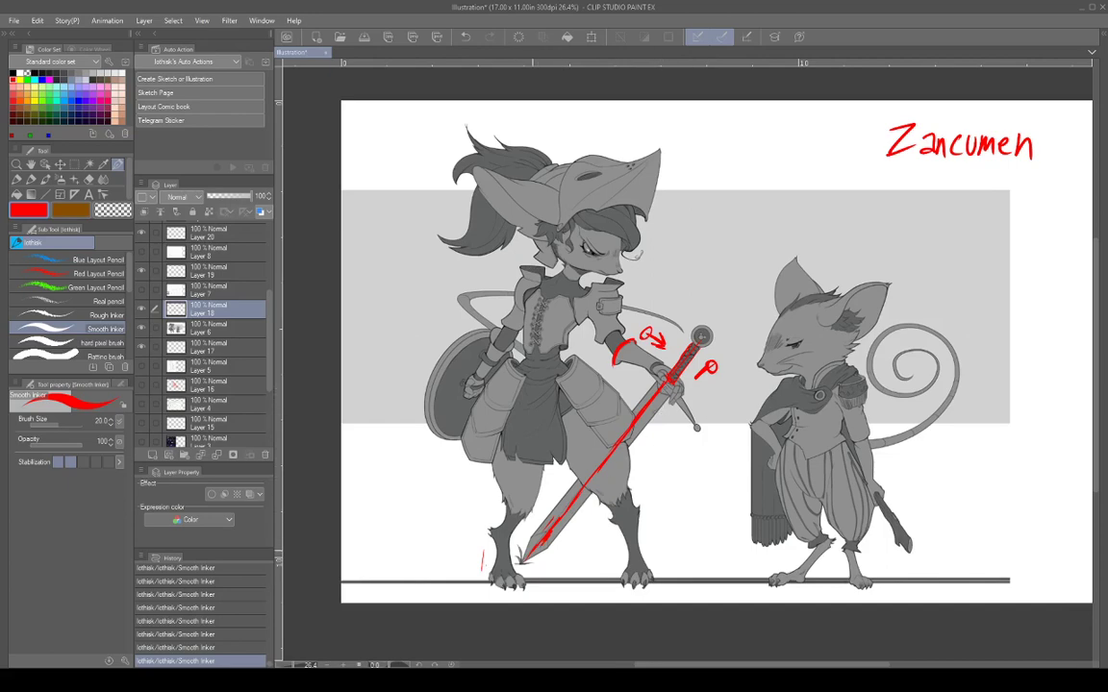
Erase the stray red stroke by the knight's foot and remove the circle-and-line mark beside the grip, restoring red as the drawing colour.
drag(481, 556, 497, 575)
alt+click(706, 393)
mouse_move(710, 363)
mouse_down()
mouse_move(723, 398)
mouse_move(713, 372)
mouse_up()
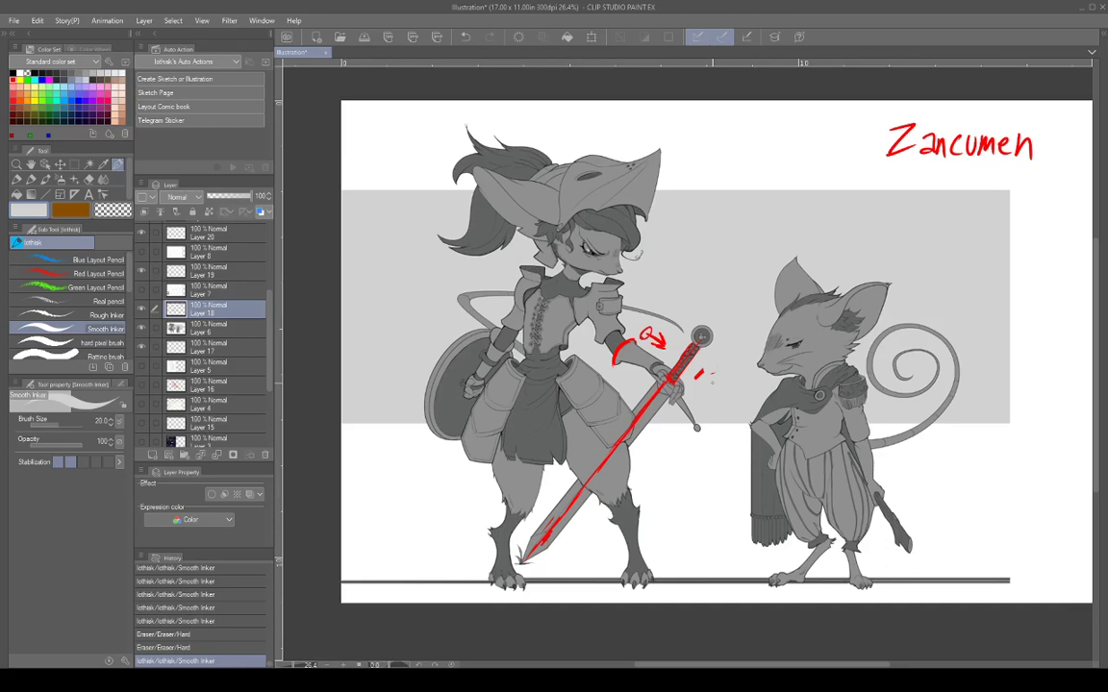
click(14, 82)
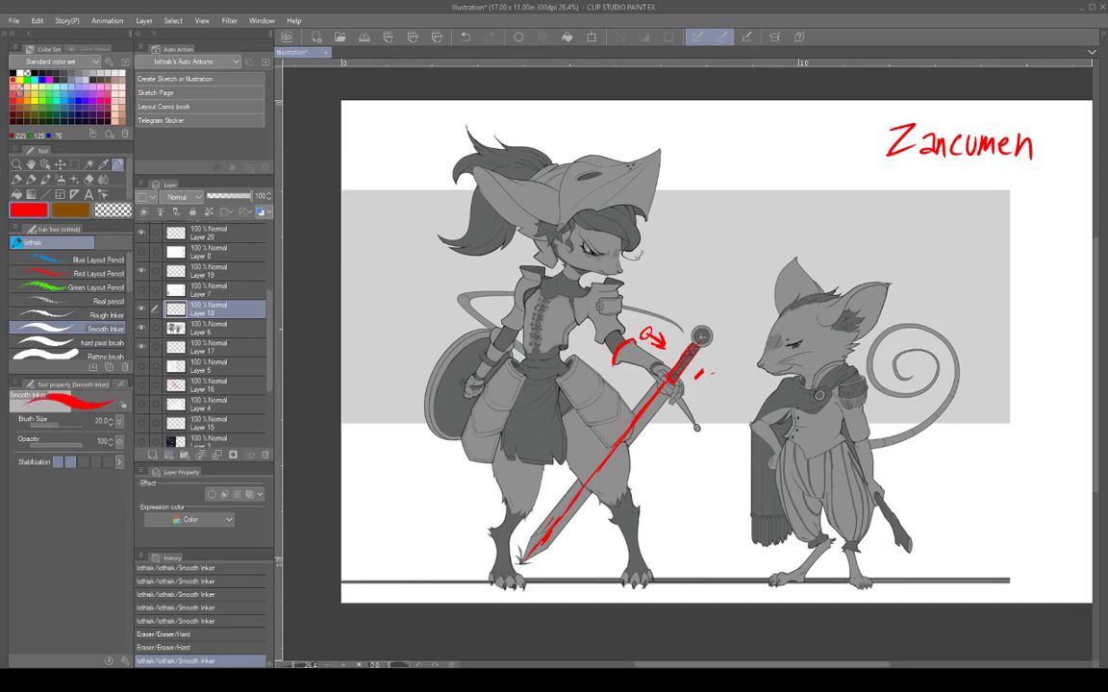
drag(711, 373, 708, 379)
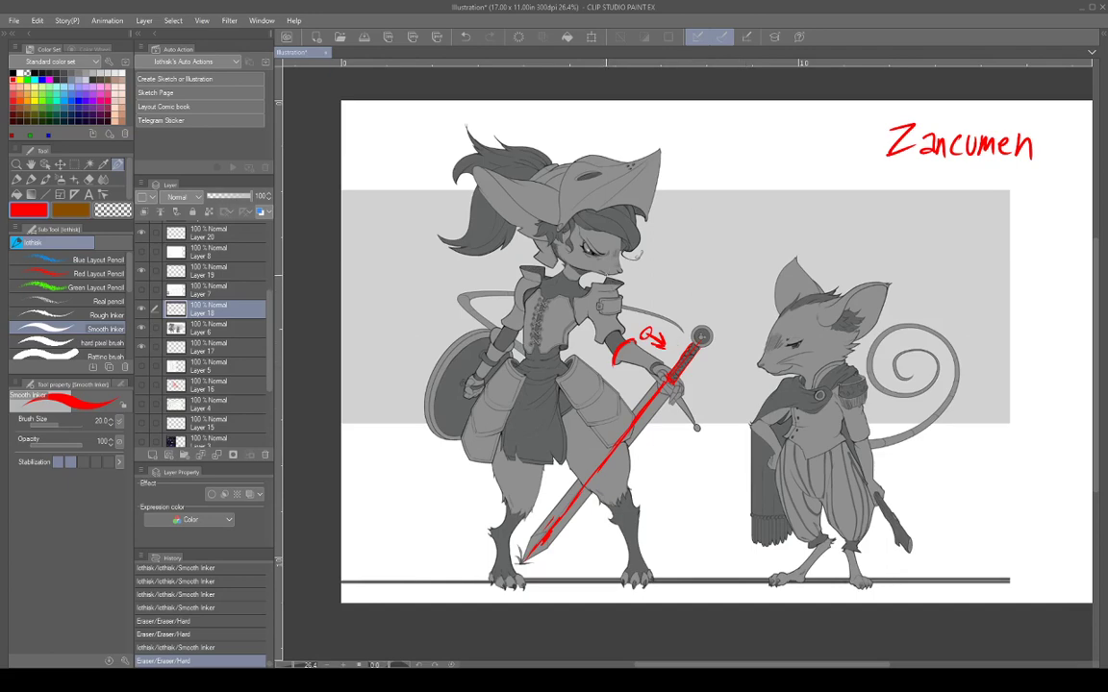
Circle small spots in red at the knight's chin, neck collar, shield hand, lower thigh armour and ear tip.
drag(606, 275, 610, 281)
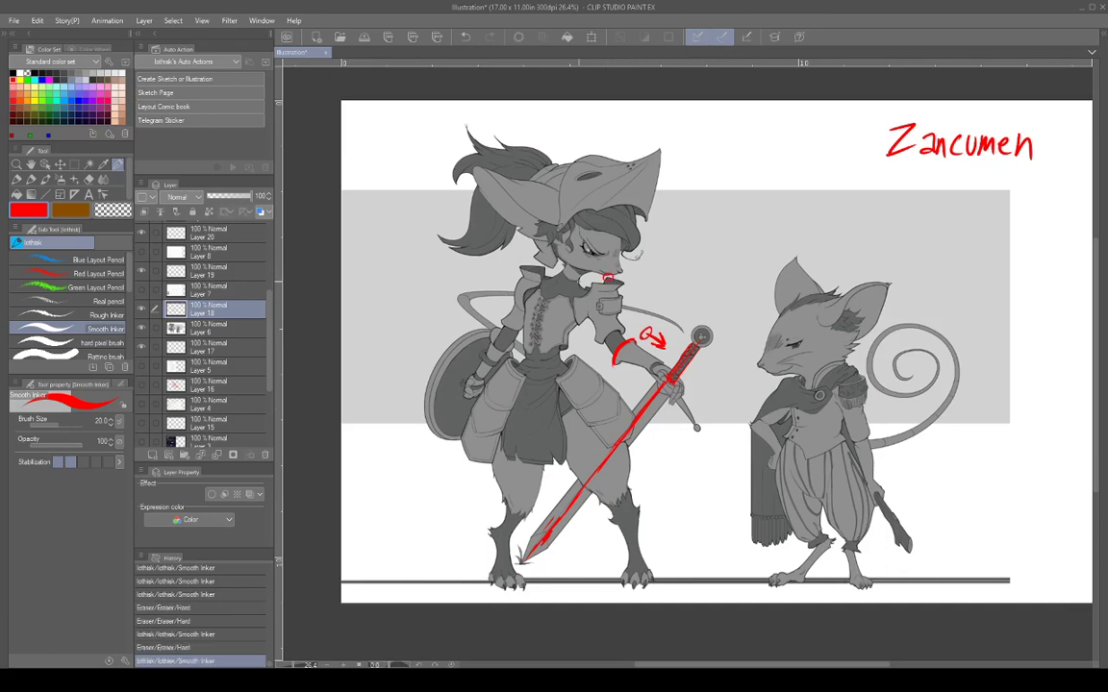
drag(541, 264, 549, 271)
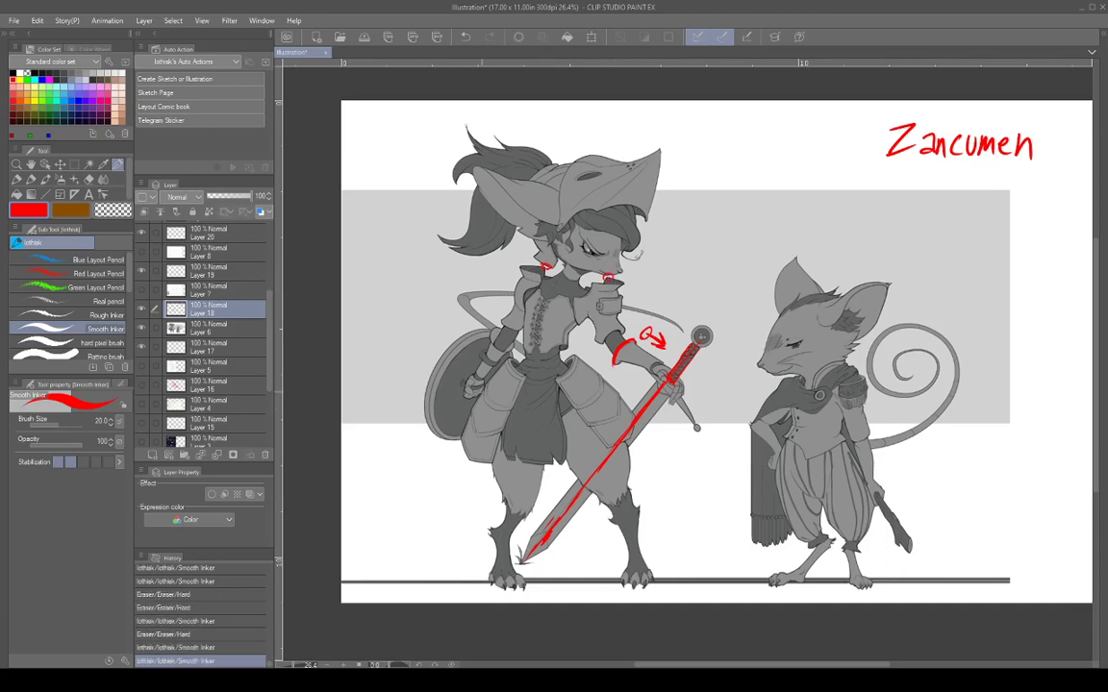
drag(478, 384, 480, 389)
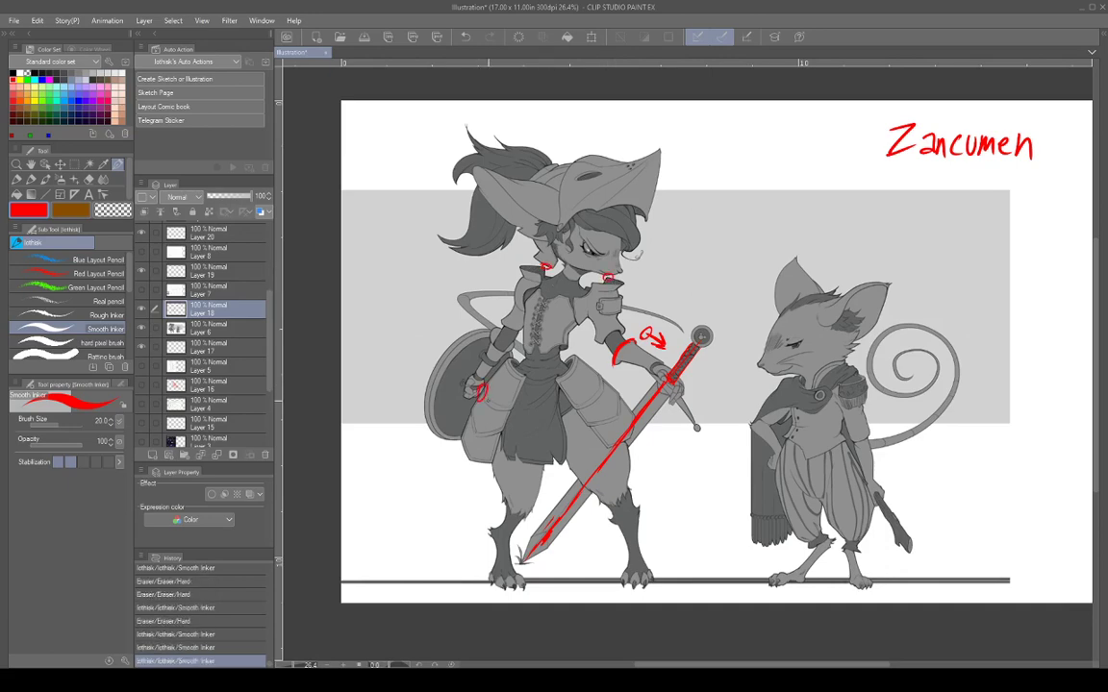
drag(489, 459, 492, 468)
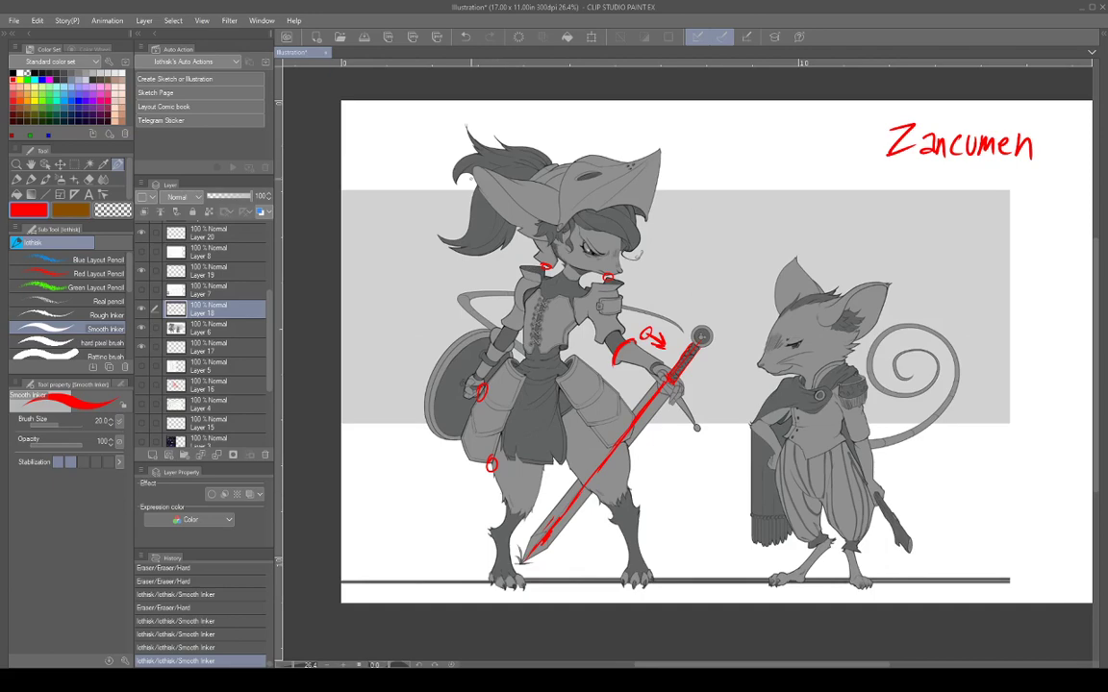
drag(470, 172, 474, 179)
Draw a red shoulder line across the knight's chest, circling the sword-side shoulder joint and marking the opposite one with an arc.
drag(538, 288, 601, 306)
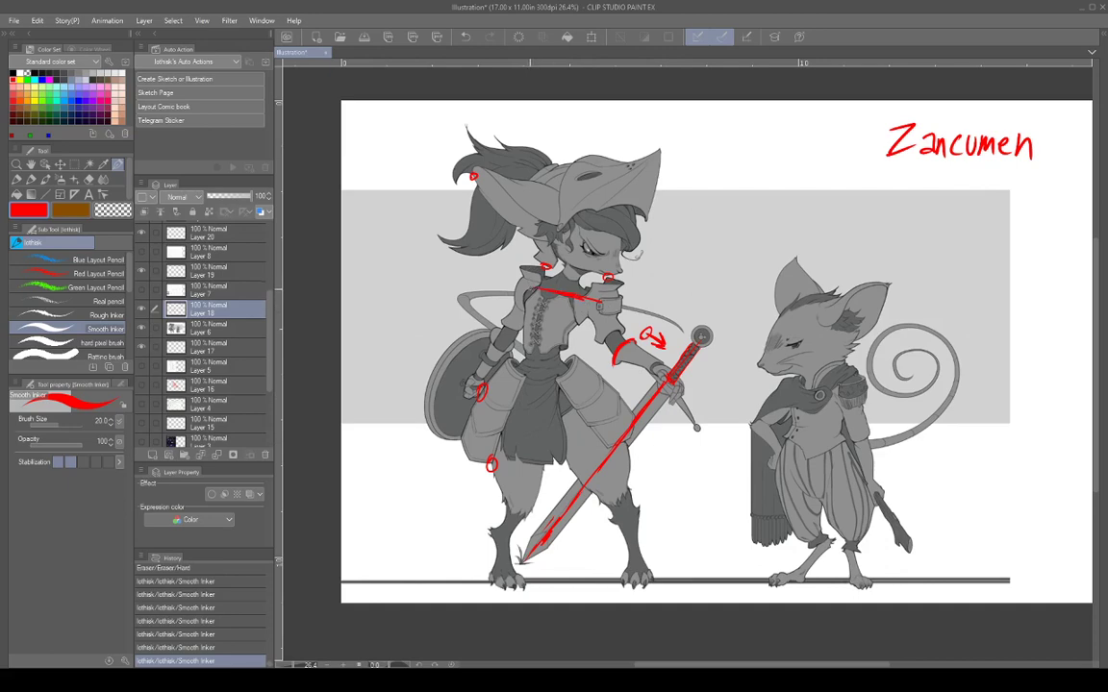
mouse_move(603, 296)
mouse_down()
mouse_move(592, 299)
mouse_move(610, 300)
mouse_move(599, 310)
mouse_up()
drag(531, 277, 522, 306)
Sketch a small red triangle diagram between the two characters' heads and erase it.
mouse_move(709, 232)
mouse_down()
mouse_move(689, 270)
mouse_move(719, 275)
mouse_move(687, 275)
mouse_move(735, 272)
mouse_move(719, 237)
mouse_move(734, 266)
mouse_move(725, 264)
mouse_up()
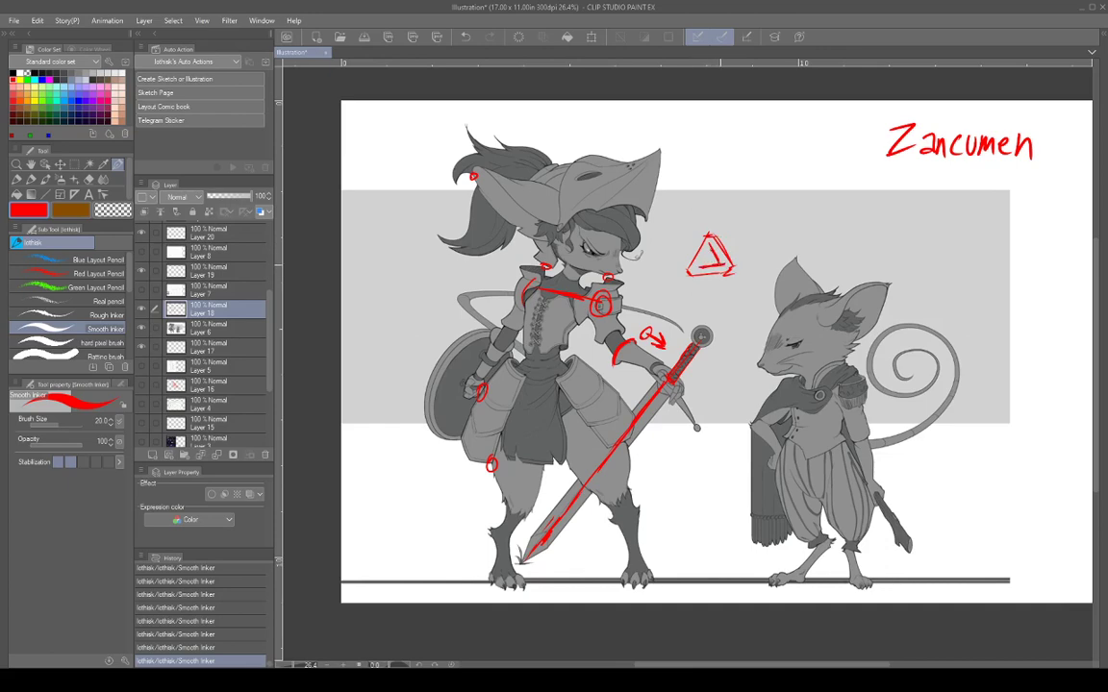
drag(709, 245, 701, 264)
mouse_move(713, 234)
mouse_down()
mouse_move(697, 271)
mouse_move(719, 272)
mouse_move(731, 254)
mouse_move(729, 276)
mouse_move(731, 266)
mouse_up()
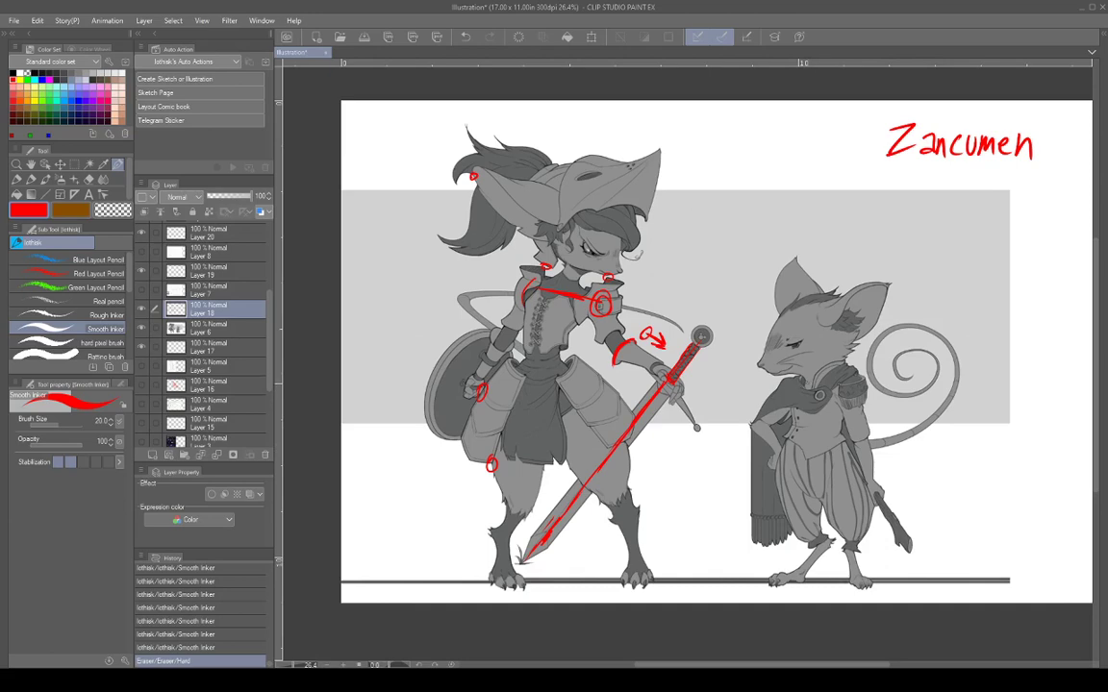
Sketch the mouse's red construction: shoulder line and joint, bent arm, torso curves, pelvis circles and an oval at the lowered hand.
mouse_move(790, 385)
mouse_down()
mouse_move(851, 390)
mouse_move(769, 415)
mouse_move(785, 401)
mouse_move(774, 453)
mouse_up()
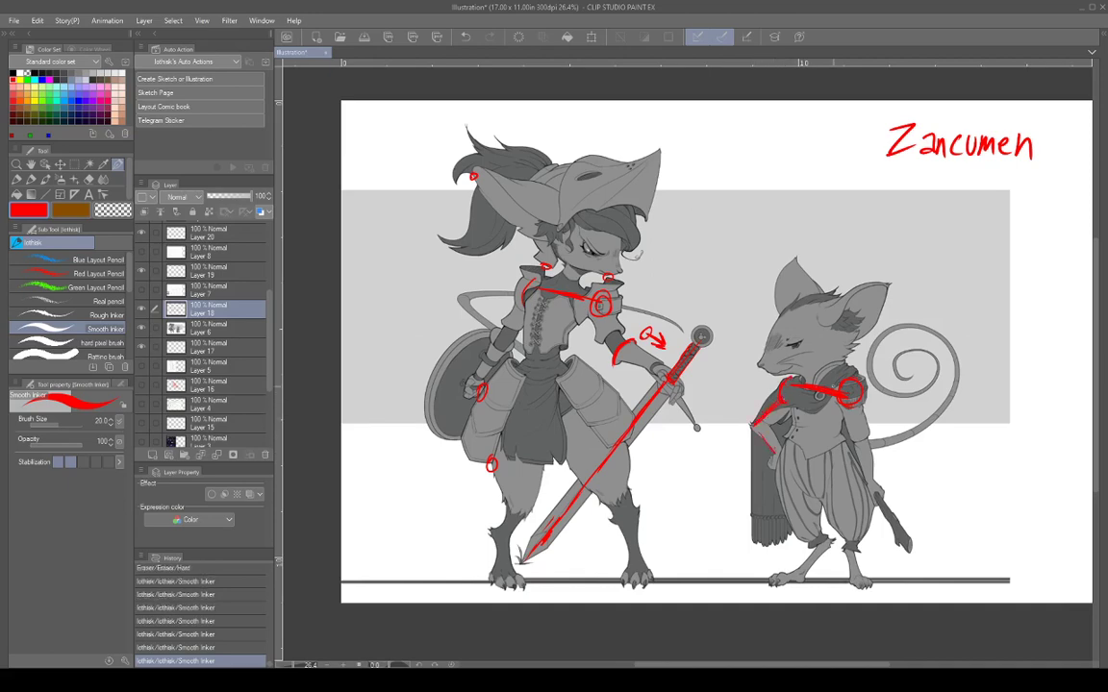
drag(812, 379, 806, 459)
mouse_move(804, 416)
mouse_down()
mouse_move(817, 449)
mouse_move(837, 429)
mouse_move(825, 449)
mouse_up()
drag(795, 434, 800, 446)
drag(804, 395, 806, 450)
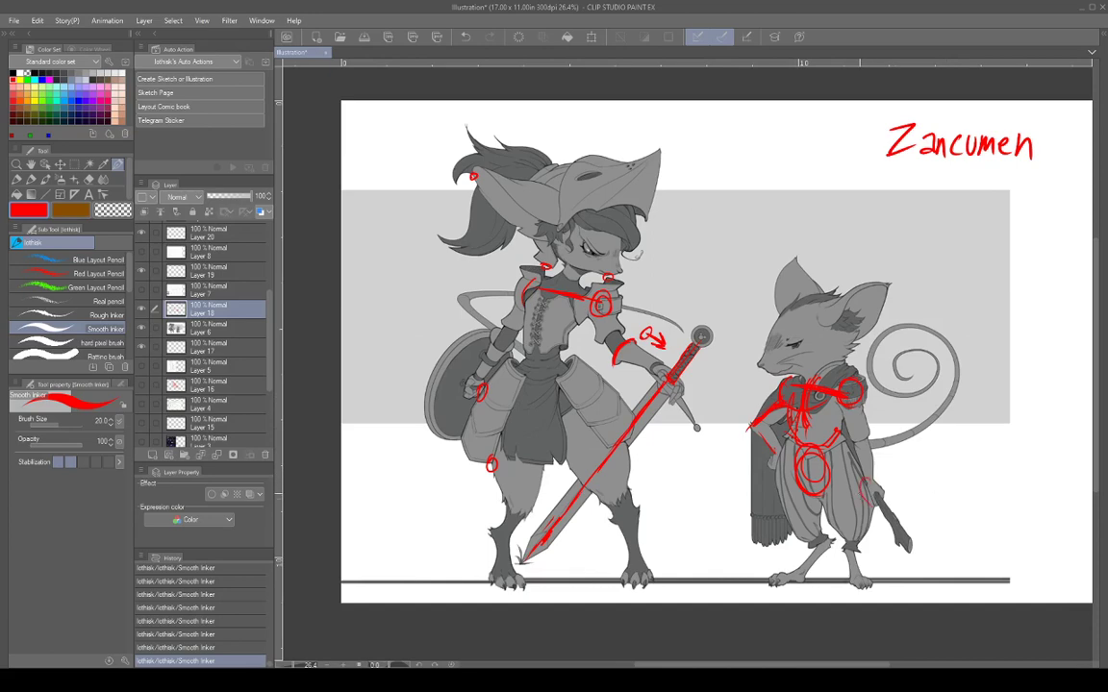
drag(865, 494, 877, 513)
Hide the red notes over the knight drawing and show the blue head expression sheet on Layer 7.
scroll(244, 289, up, 3)
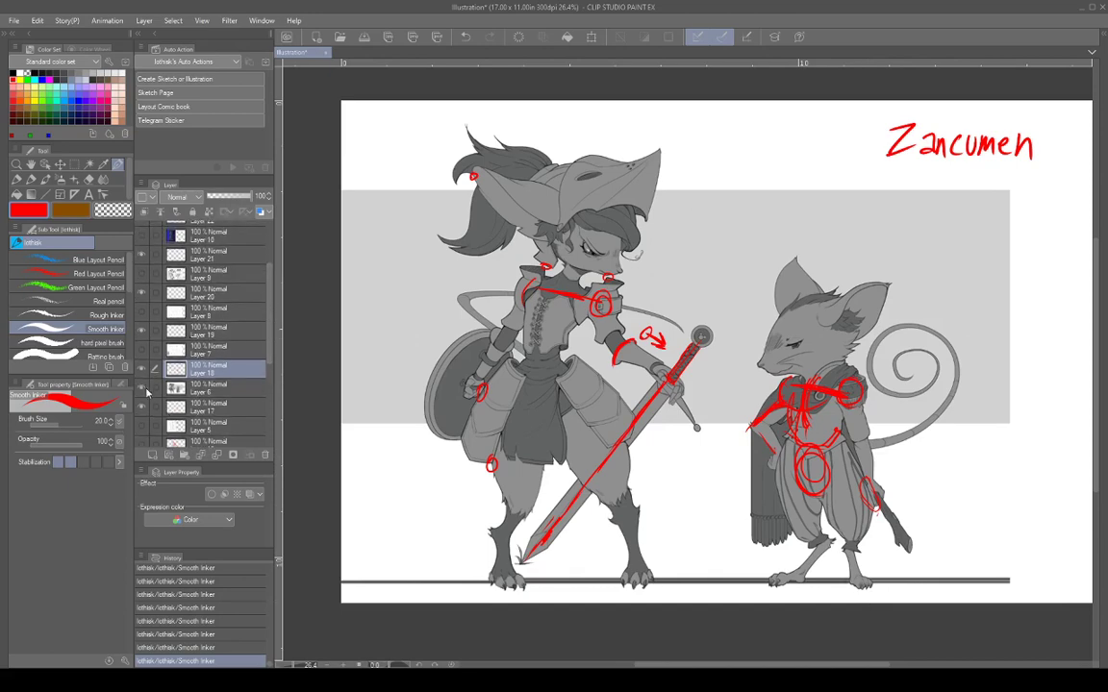
click(141, 370)
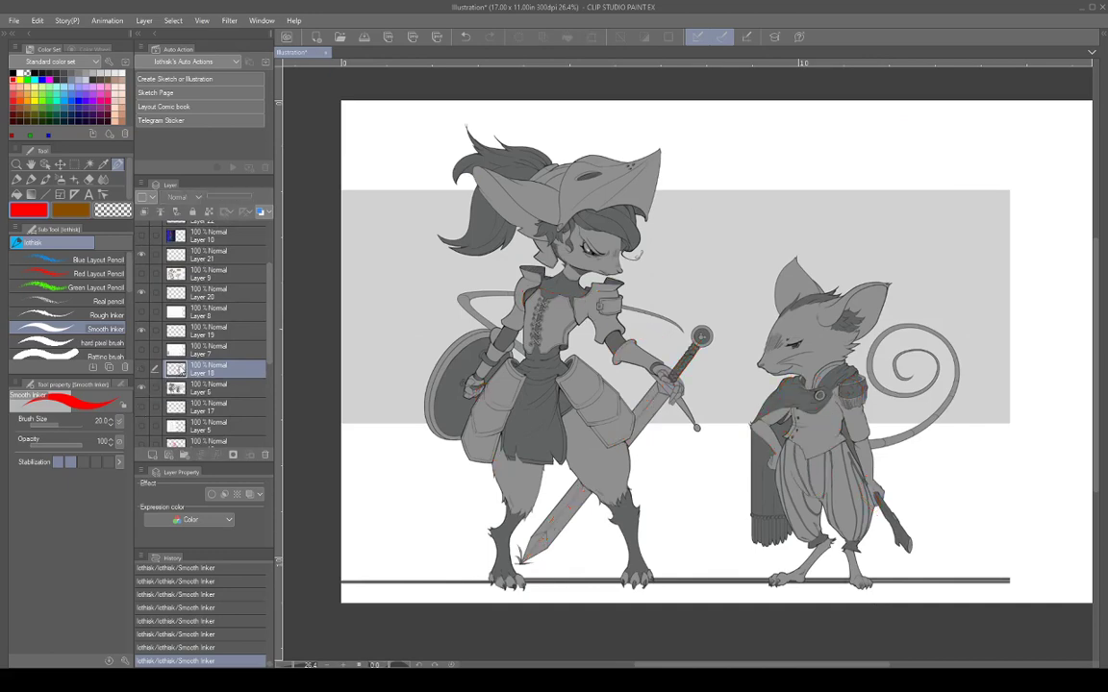
click(141, 352)
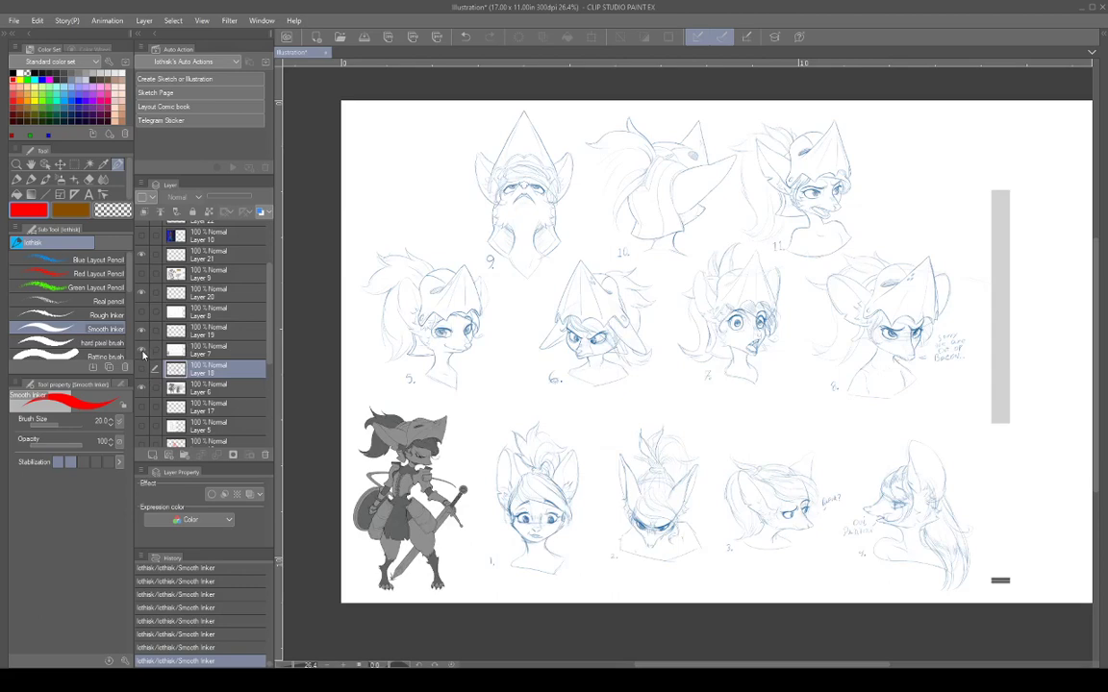
click(141, 351)
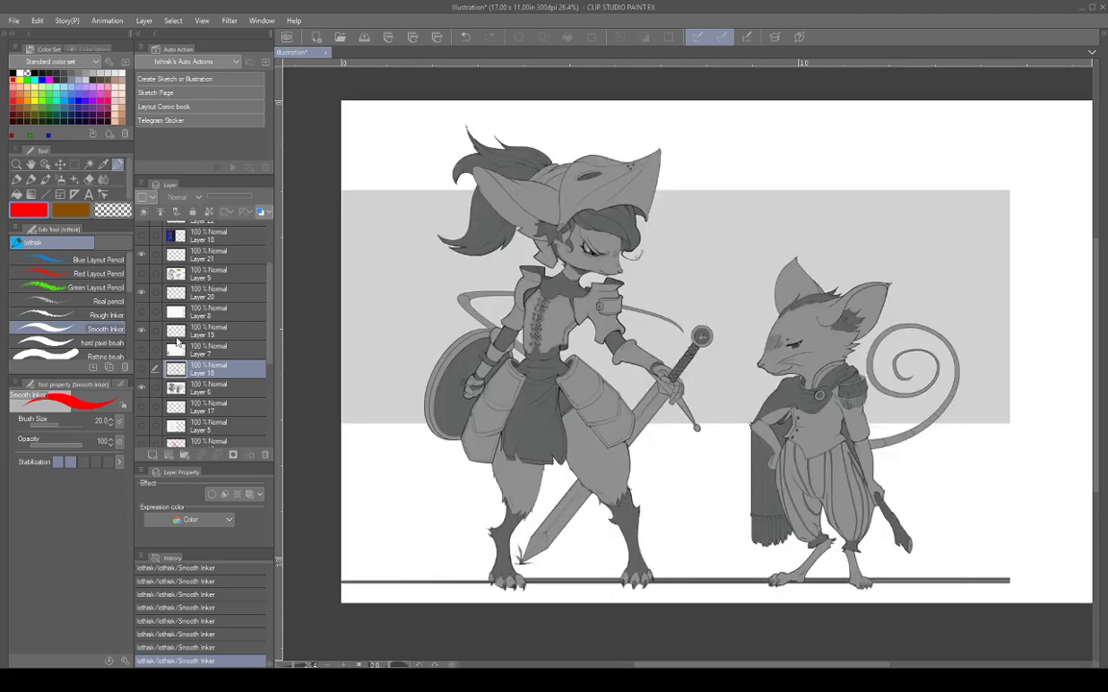
click(141, 350)
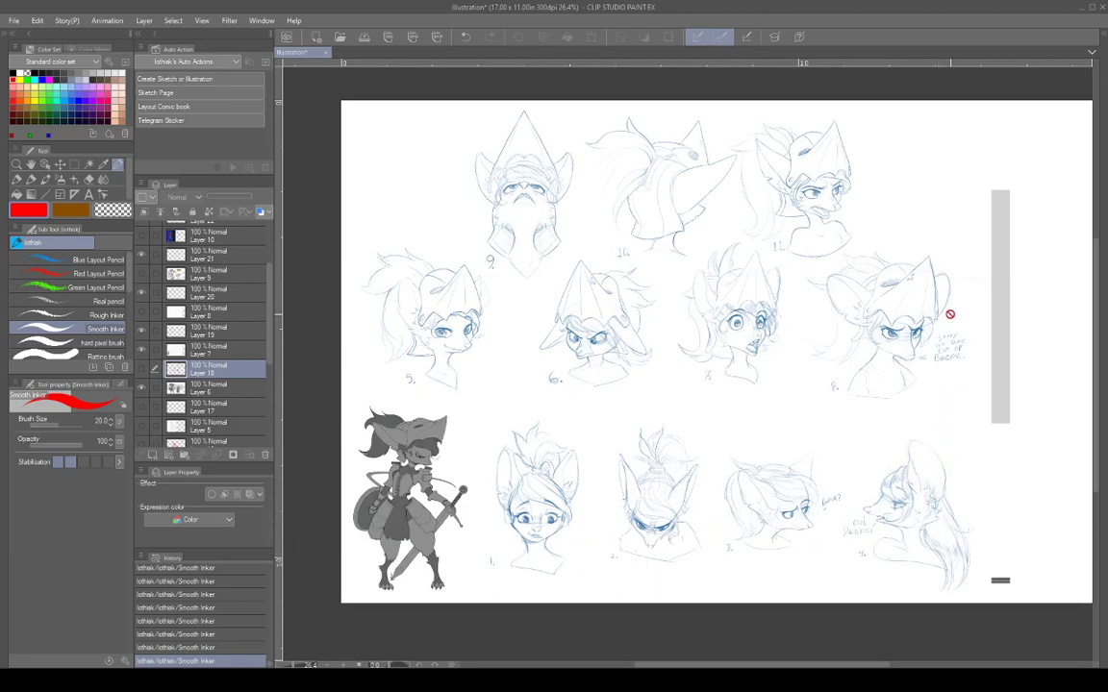
Hide the expression sheet on Layer 7 and the red notes on Layer 18 to leave the canvas blank.
click(142, 370)
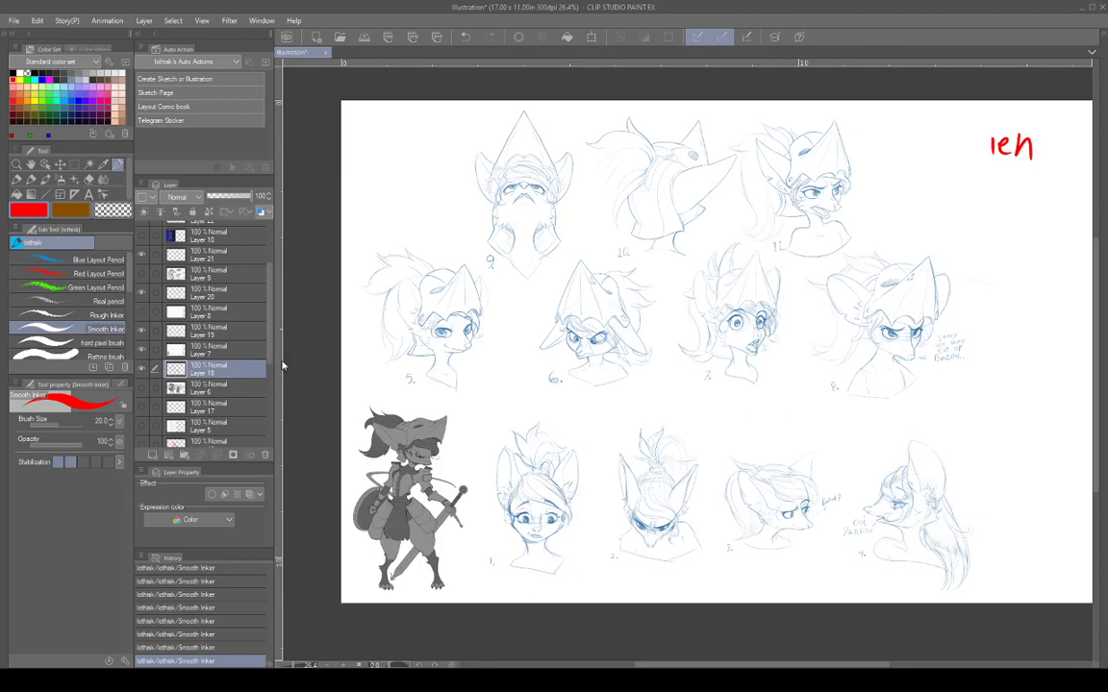
scroll(270, 363, down, 1)
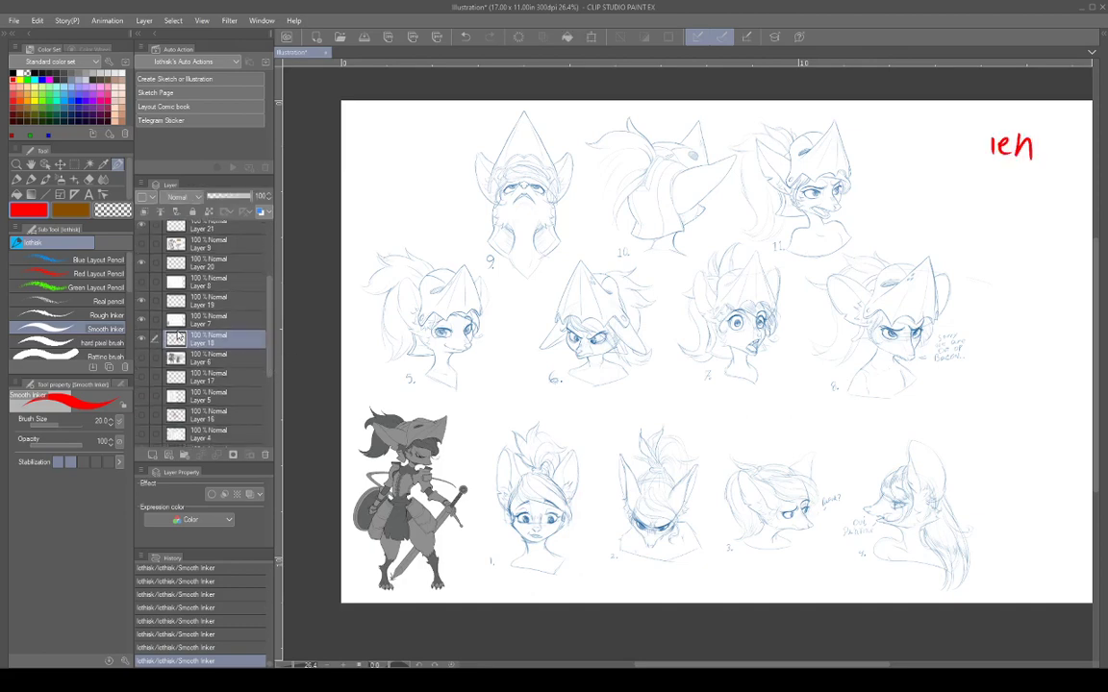
click(141, 322)
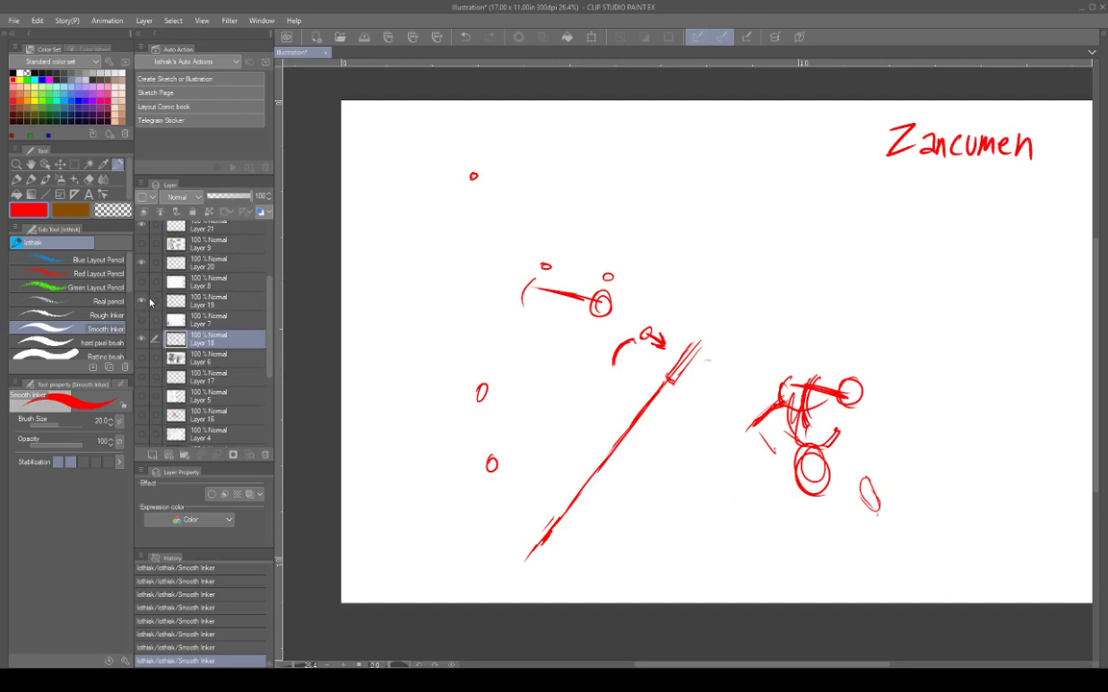
click(135, 320)
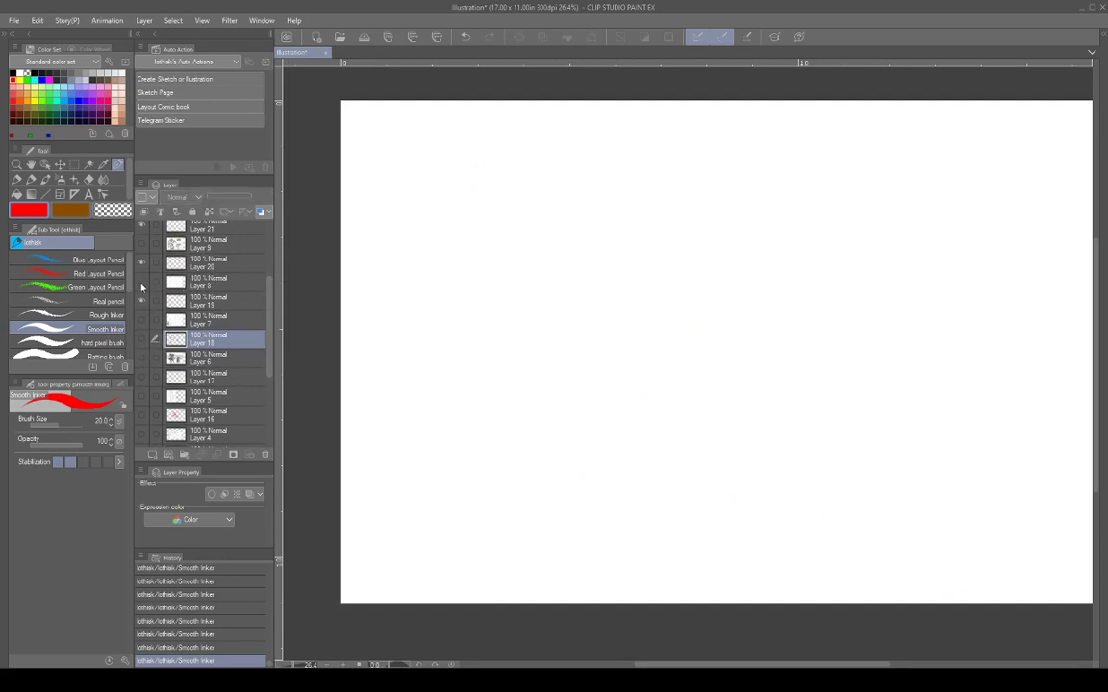
Preview the submissions on Layer 8 and Layer 9, hiding each one again.
click(144, 286)
click(143, 284)
click(142, 245)
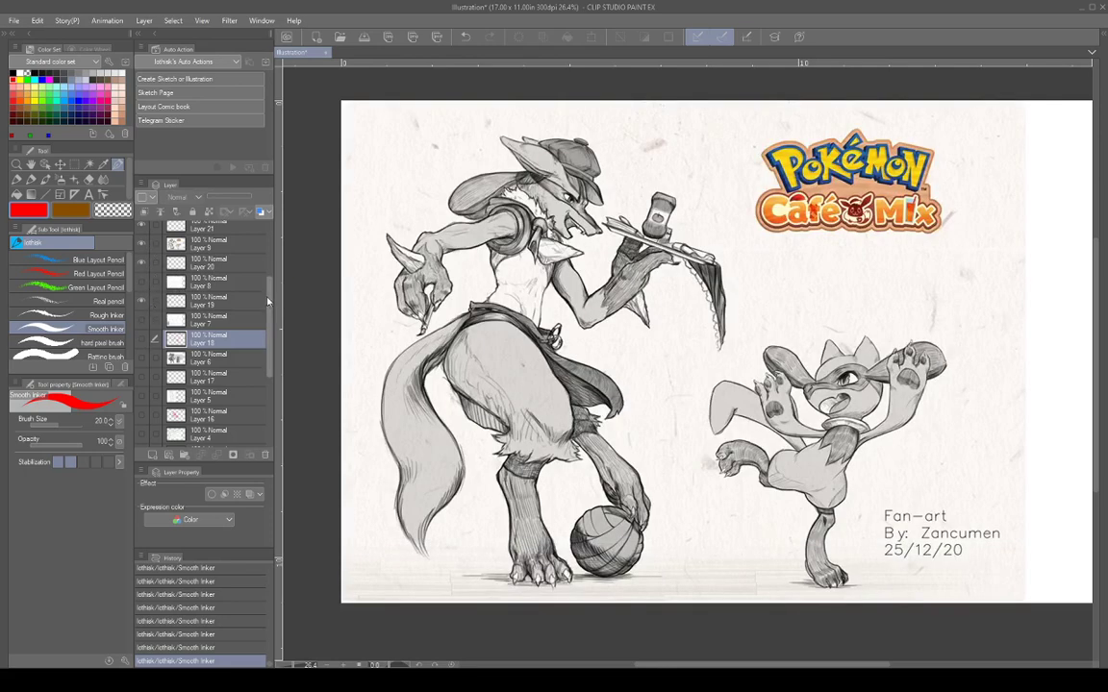
scroll(244, 261, up, 2)
drag(273, 279, 273, 270)
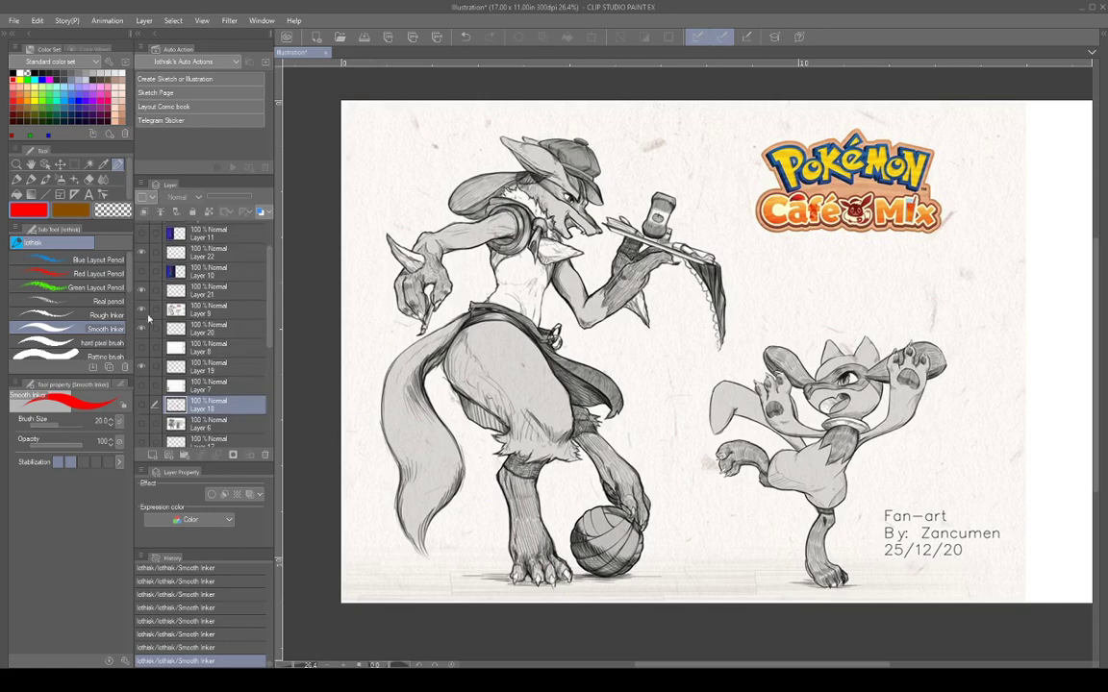
click(142, 310)
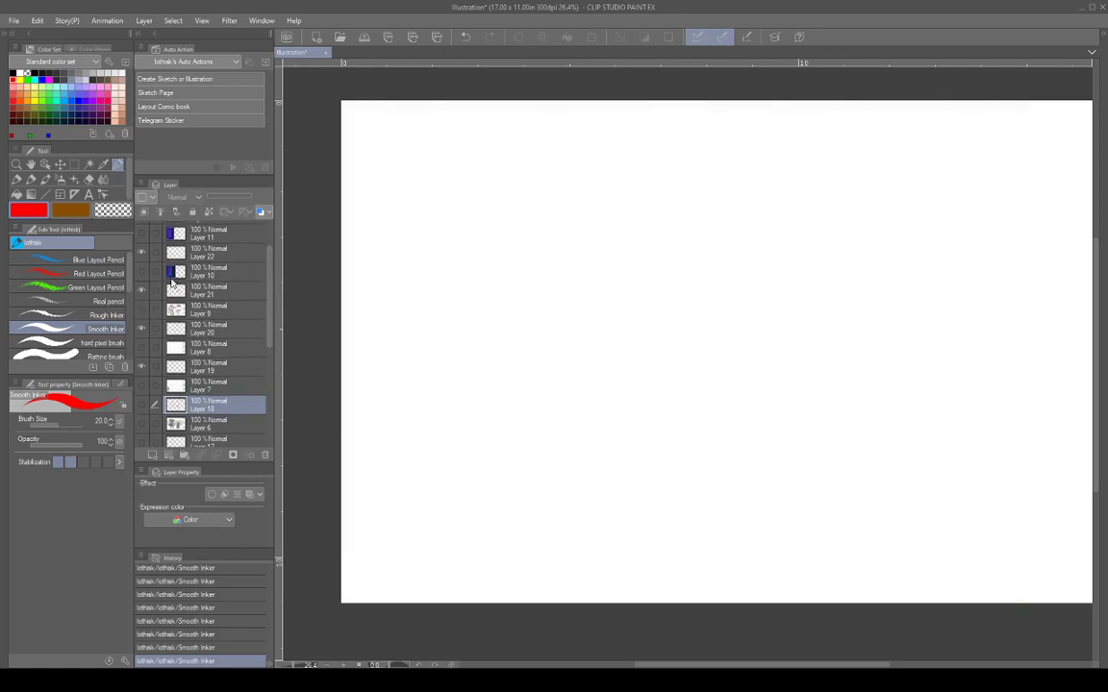
Show the green fox artwork on Layer 10, then replace it with the purple fox version on Layer 11.
click(142, 272)
scroll(271, 292, up, 3)
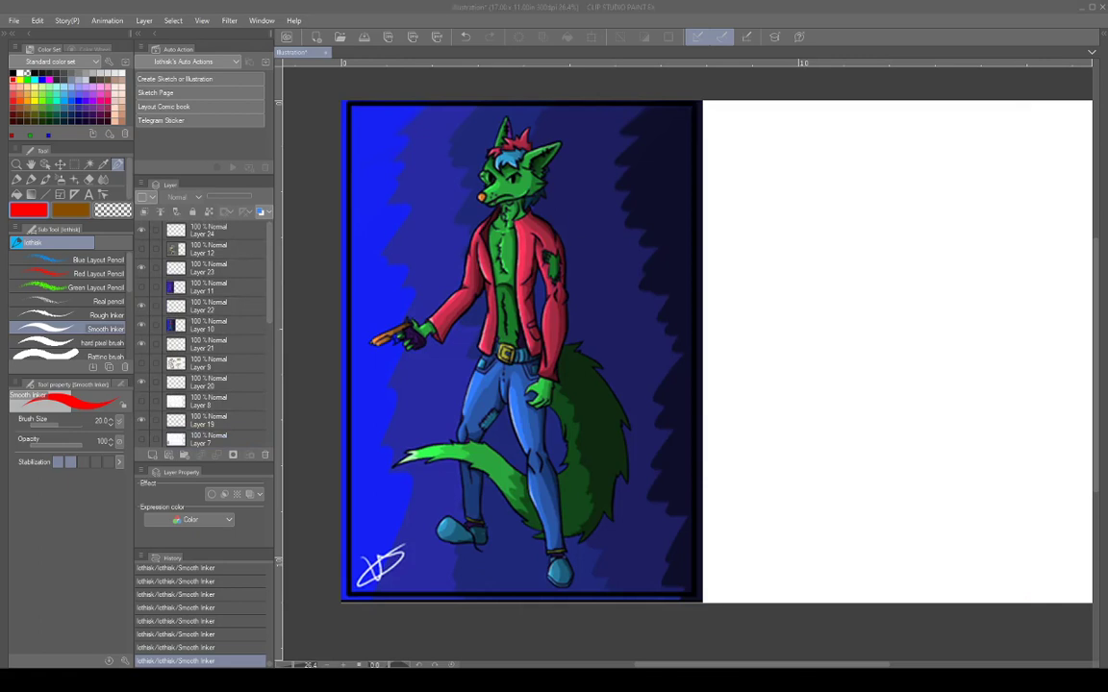
click(282, 293)
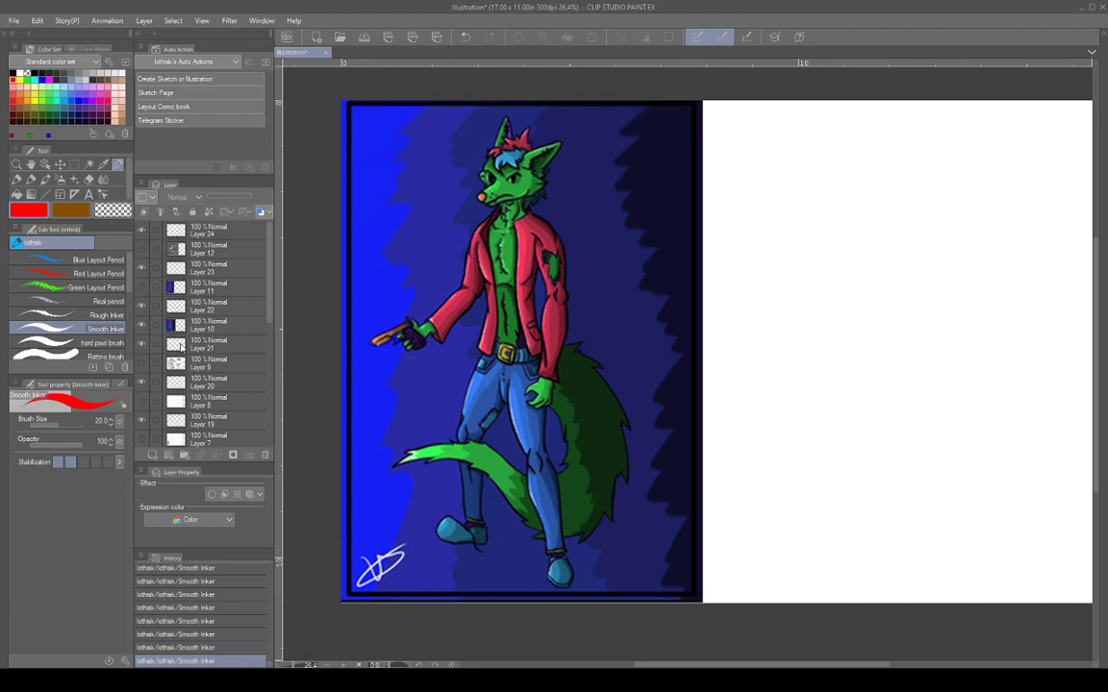
click(141, 288)
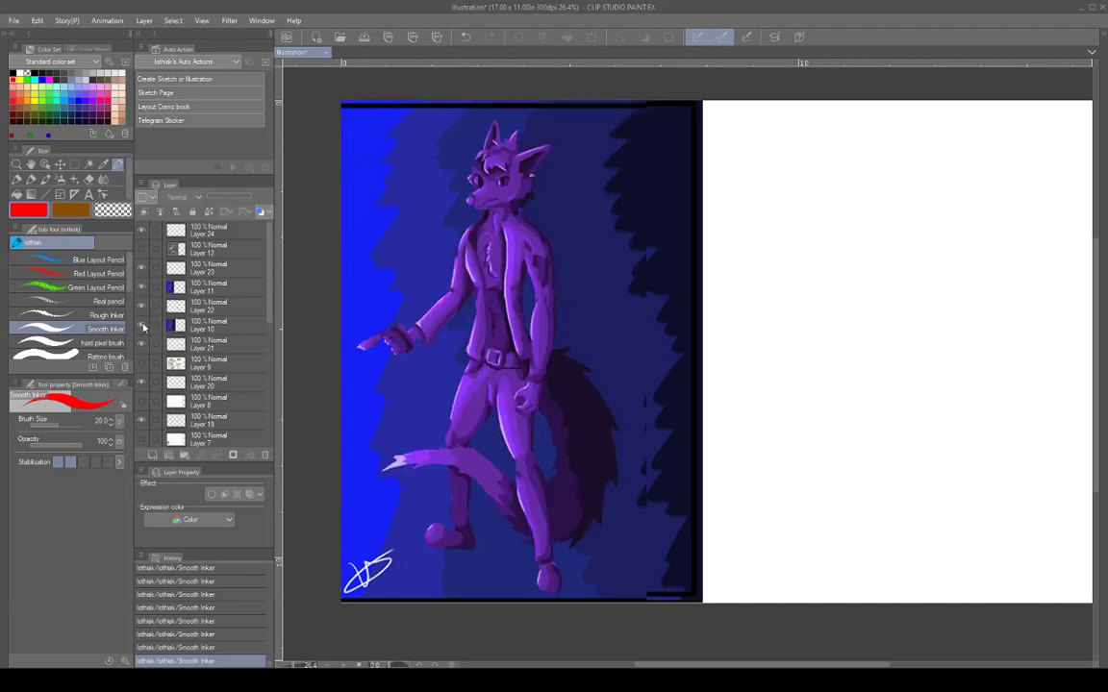
click(143, 328)
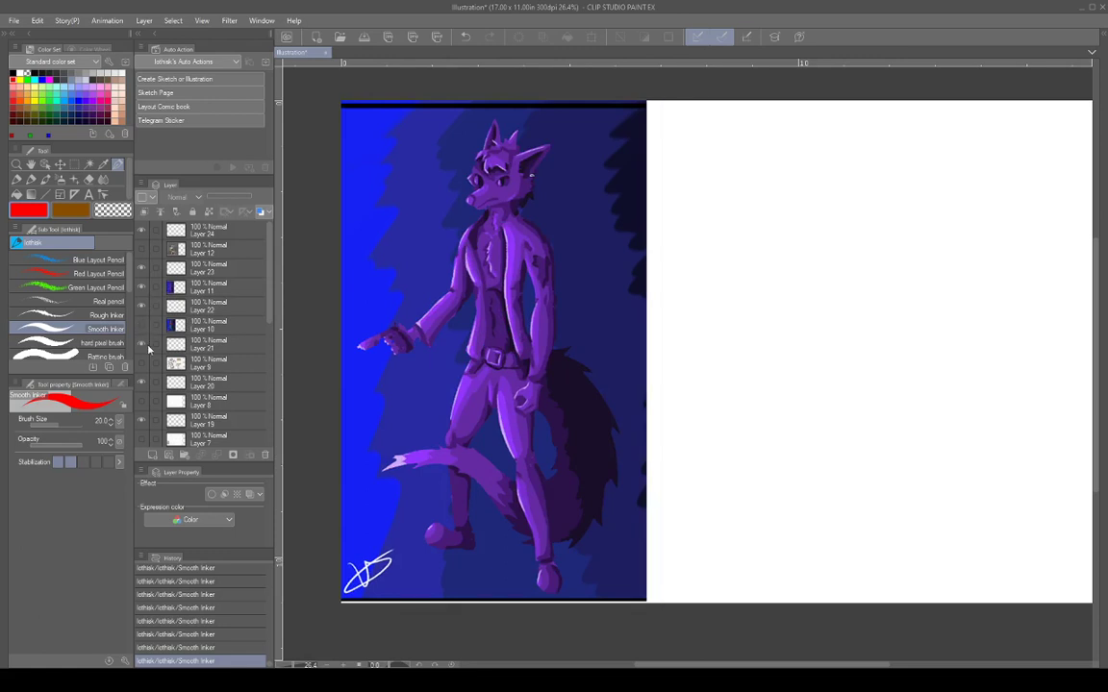
Handwrite the artist's handle in red on Layer 23 in the white area beside the purple fox.
drag(586, 295, 641, 351)
ctrl+click(626, 309)
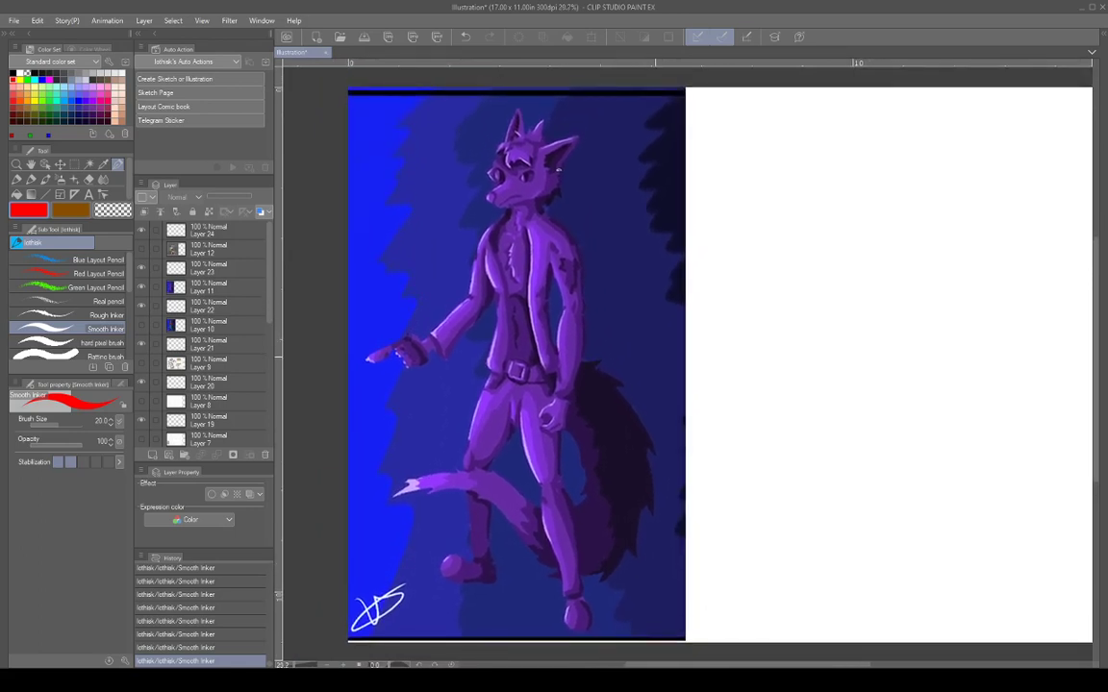
click(222, 273)
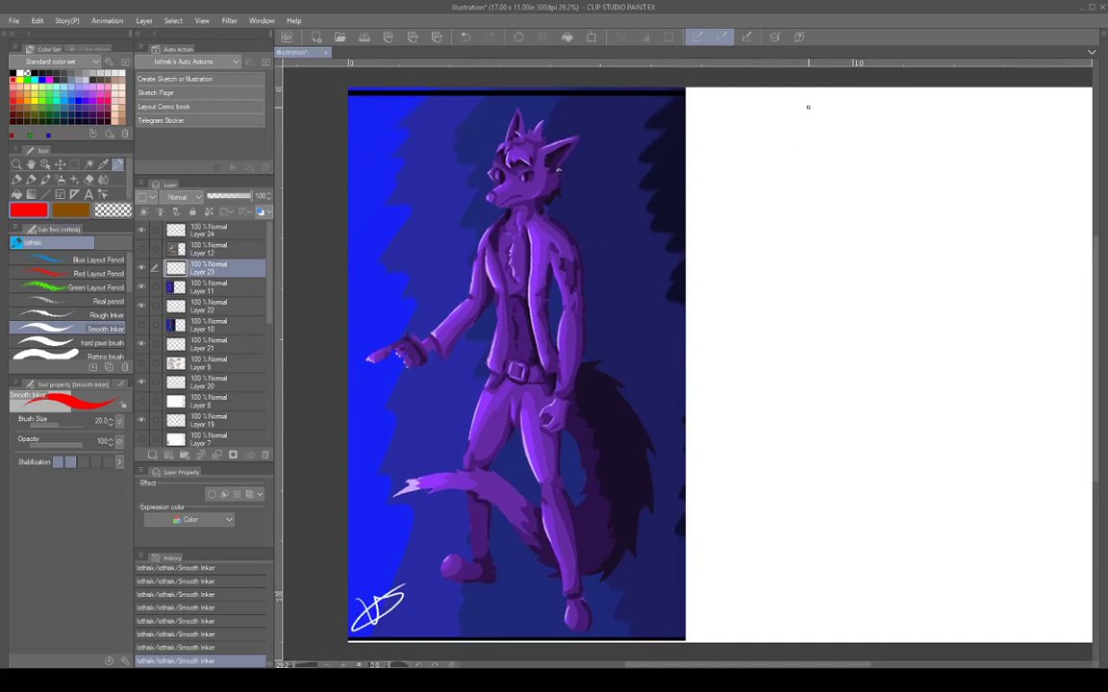
mouse_move(813, 112)
mouse_down()
mouse_move(785, 144)
mouse_move(842, 149)
mouse_up()
mouse_move(854, 107)
mouse_down()
mouse_move(852, 150)
mouse_move(863, 123)
mouse_move(890, 154)
mouse_move(906, 130)
mouse_up()
drag(918, 135, 947, 156)
drag(947, 125, 925, 154)
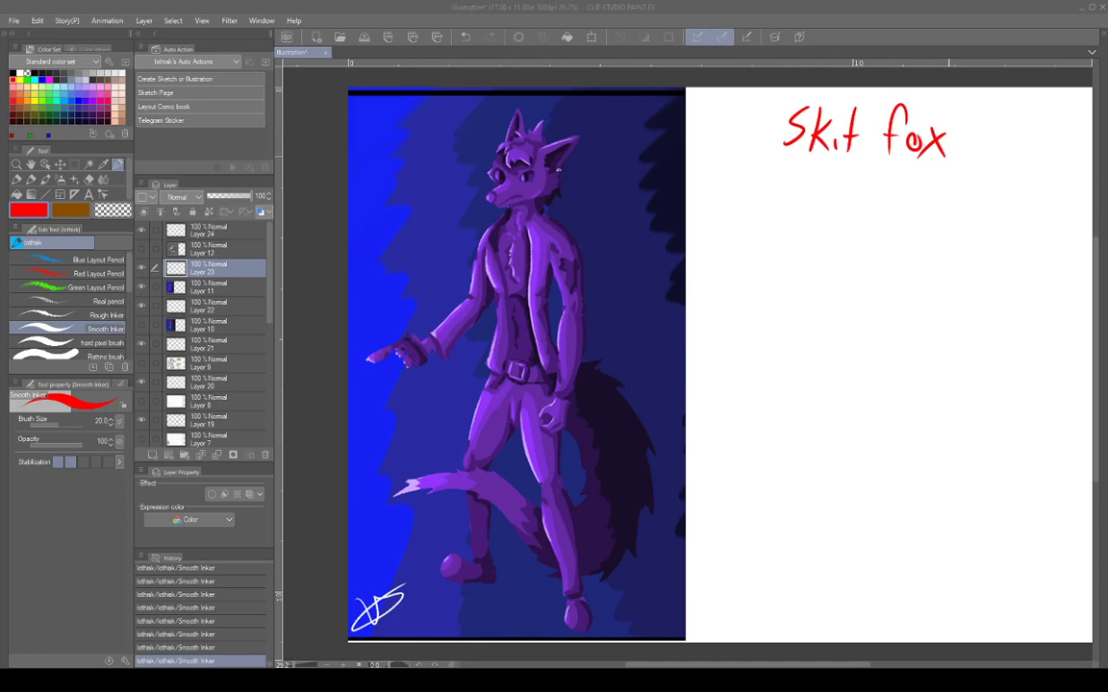
click(843, 125)
drag(858, 150, 881, 150)
mouse_move(981, 115)
mouse_down()
mouse_move(979, 152)
mouse_move(1006, 113)
mouse_up()
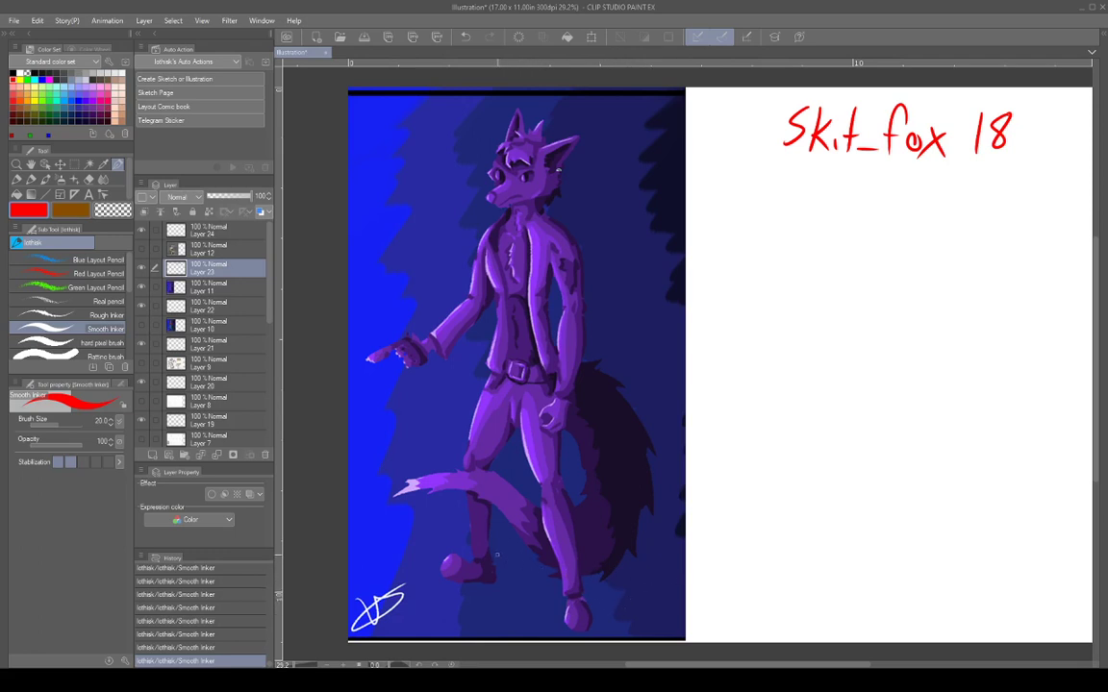
Draw two bundles of red diagonal perspective guides along the ground, passing above and below the fox's feet.
drag(497, 555, 602, 593)
drag(448, 577, 588, 642)
drag(358, 508, 494, 613)
drag(379, 540, 577, 641)
drag(413, 556, 591, 647)
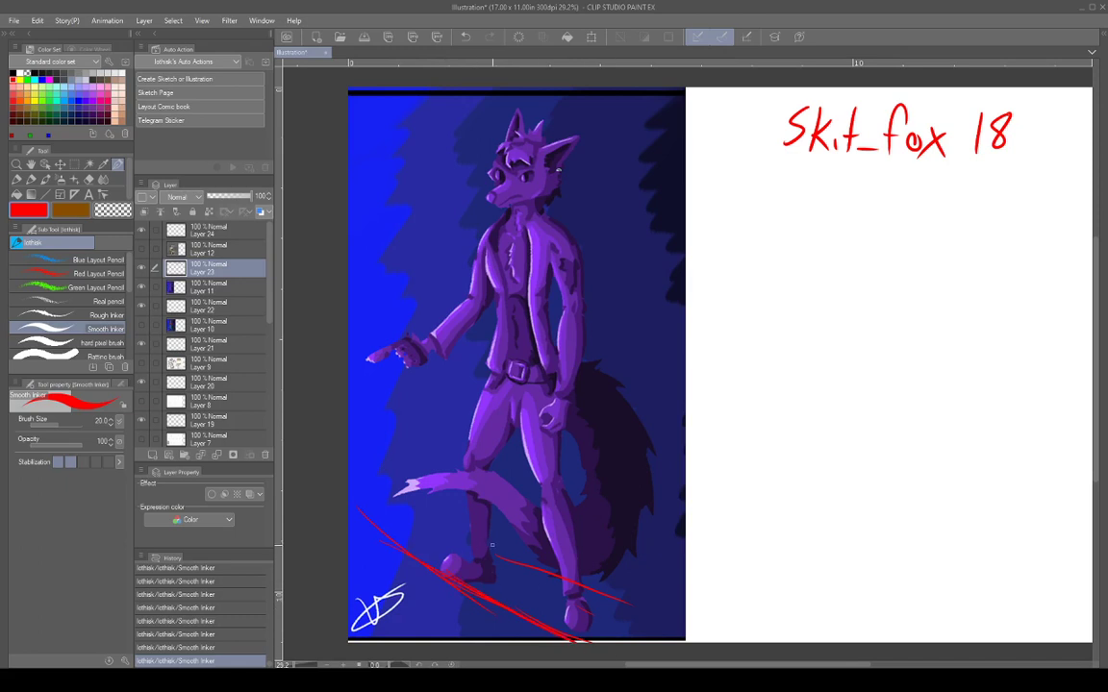
drag(428, 519, 623, 589)
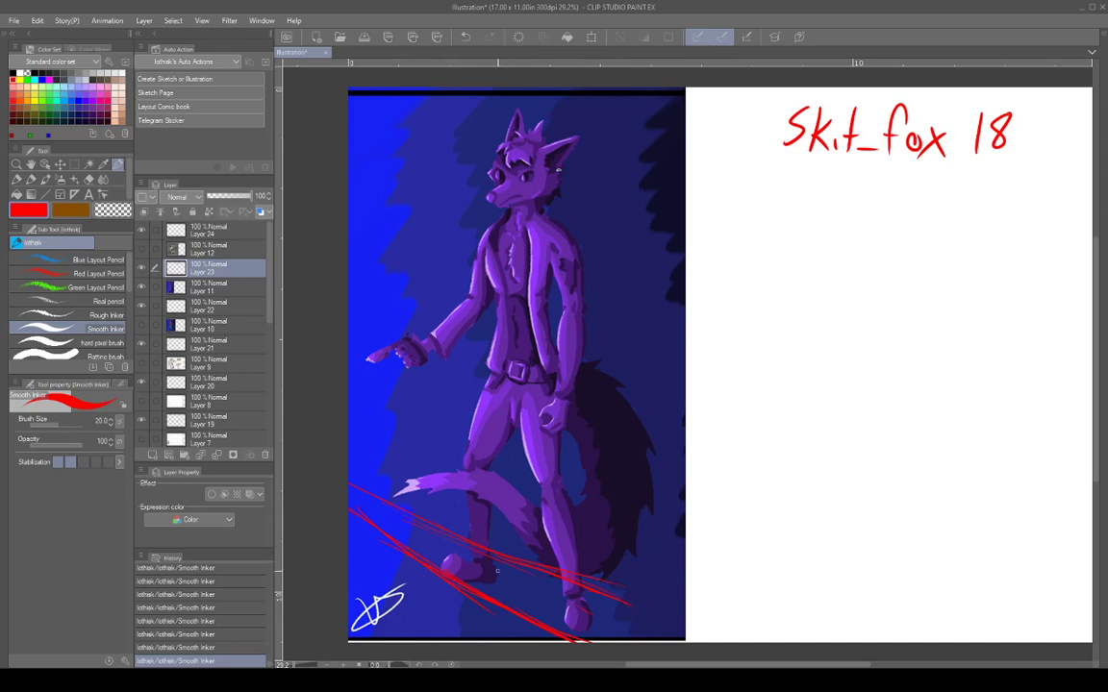
Add short red cross lines between the ground guides to mark the footprint of each foot.
mouse_move(499, 560)
mouse_down()
mouse_move(476, 582)
mouse_move(500, 558)
mouse_move(471, 549)
mouse_up()
drag(555, 621, 562, 589)
mouse_move(601, 638)
mouse_down()
mouse_move(596, 590)
mouse_move(568, 584)
mouse_up()
Draw a red horizon line at the fox's neck height and contour arcs around the knees.
drag(592, 223, 388, 220)
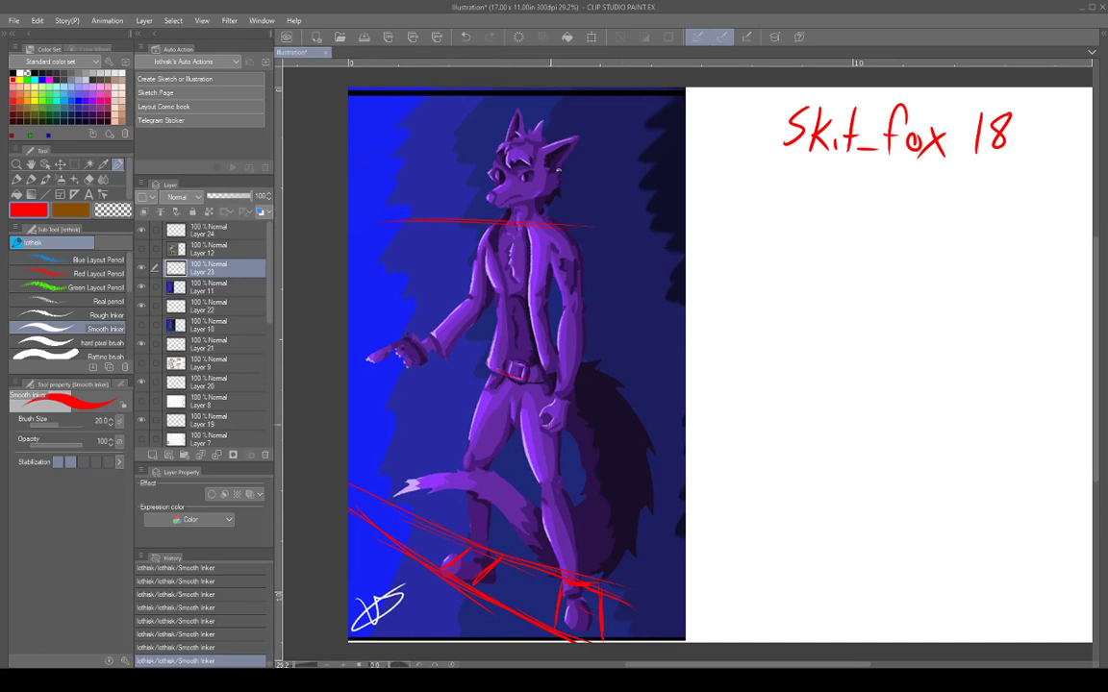
drag(541, 492, 567, 494)
drag(534, 185, 524, 192)
mouse_move(462, 198)
mouse_down()
mouse_move(630, 199)
mouse_move(439, 199)
mouse_move(565, 199)
mouse_move(480, 198)
mouse_up()
Outline the fox's ribcage and pelvis as red ovals over the chest and hips.
mouse_move(493, 228)
mouse_down()
mouse_move(488, 260)
mouse_move(508, 294)
mouse_move(550, 268)
mouse_move(502, 310)
mouse_move(535, 308)
mouse_move(547, 243)
mouse_up()
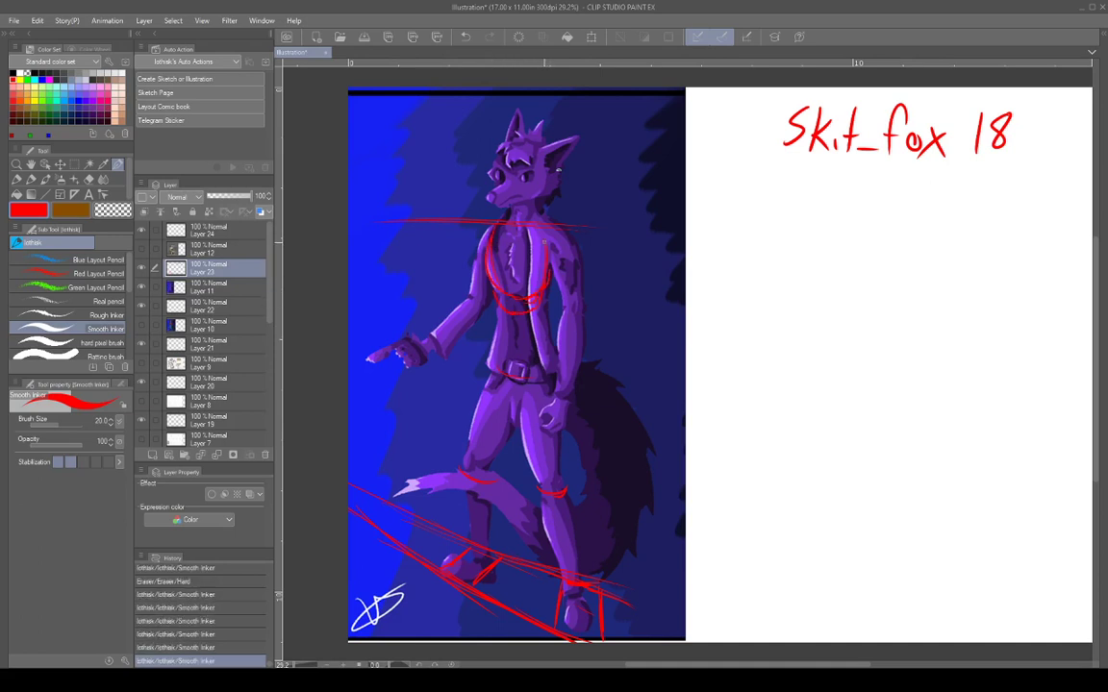
drag(535, 295, 549, 255)
drag(549, 257, 543, 219)
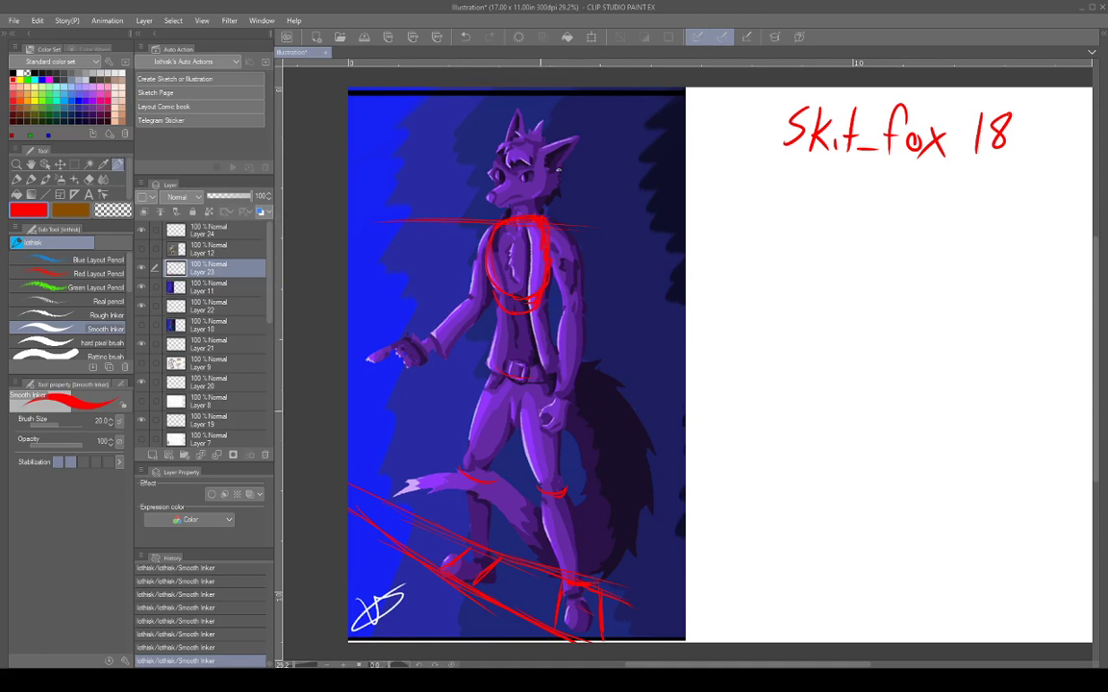
mouse_move(511, 423)
mouse_down()
mouse_move(547, 414)
mouse_move(554, 382)
mouse_move(493, 384)
mouse_up()
mouse_move(521, 428)
mouse_down()
mouse_move(550, 383)
mouse_move(485, 394)
mouse_up()
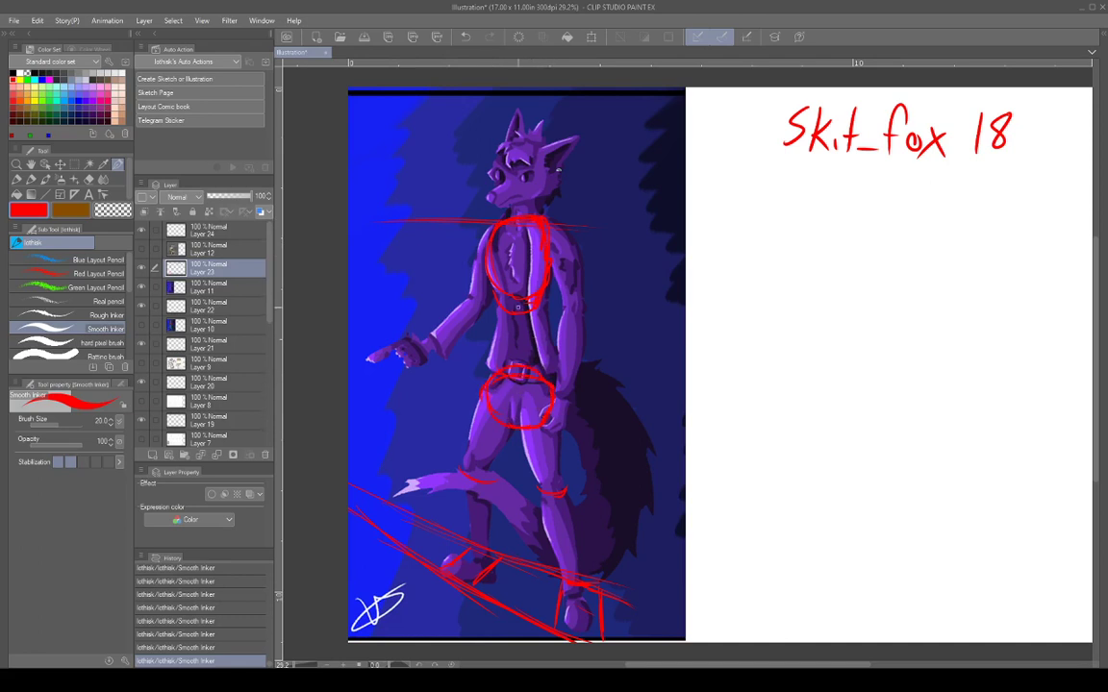
Draw a red spine line from the ribcage to the pelvis and a long guide line along the lowered arm.
drag(517, 306, 519, 365)
mouse_move(548, 223)
mouse_down()
mouse_move(575, 310)
mouse_move(563, 379)
mouse_up()
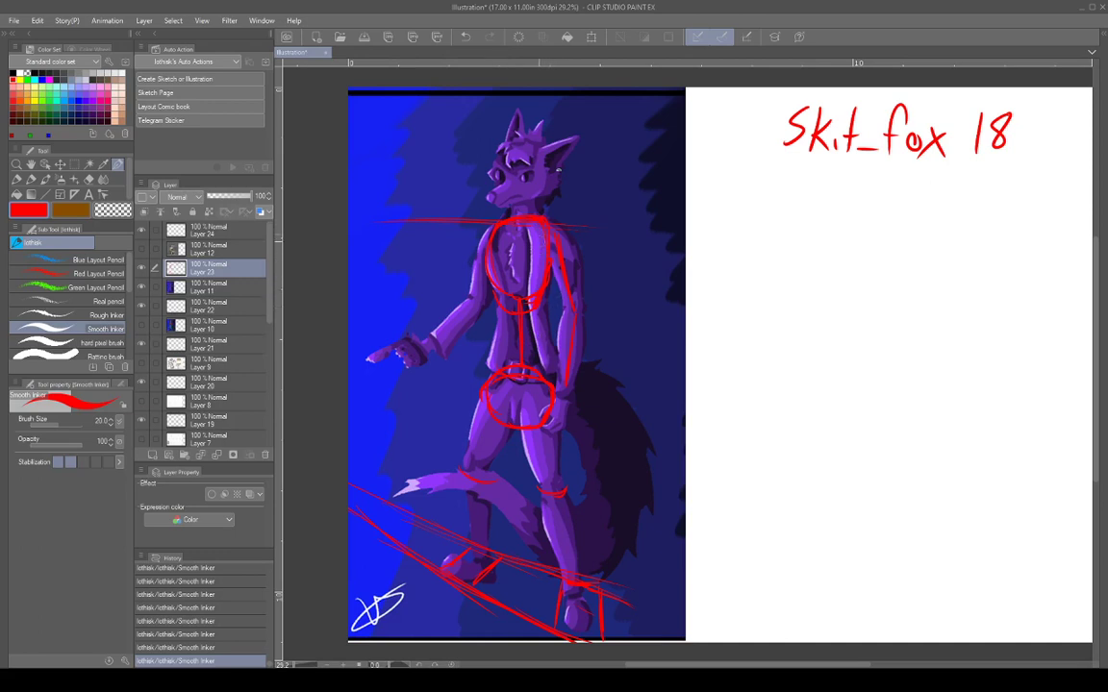
Erase the upper part of the ribcage oval and the stretch of horizon line crossing the fox's neck and shoulders.
drag(551, 271, 547, 236)
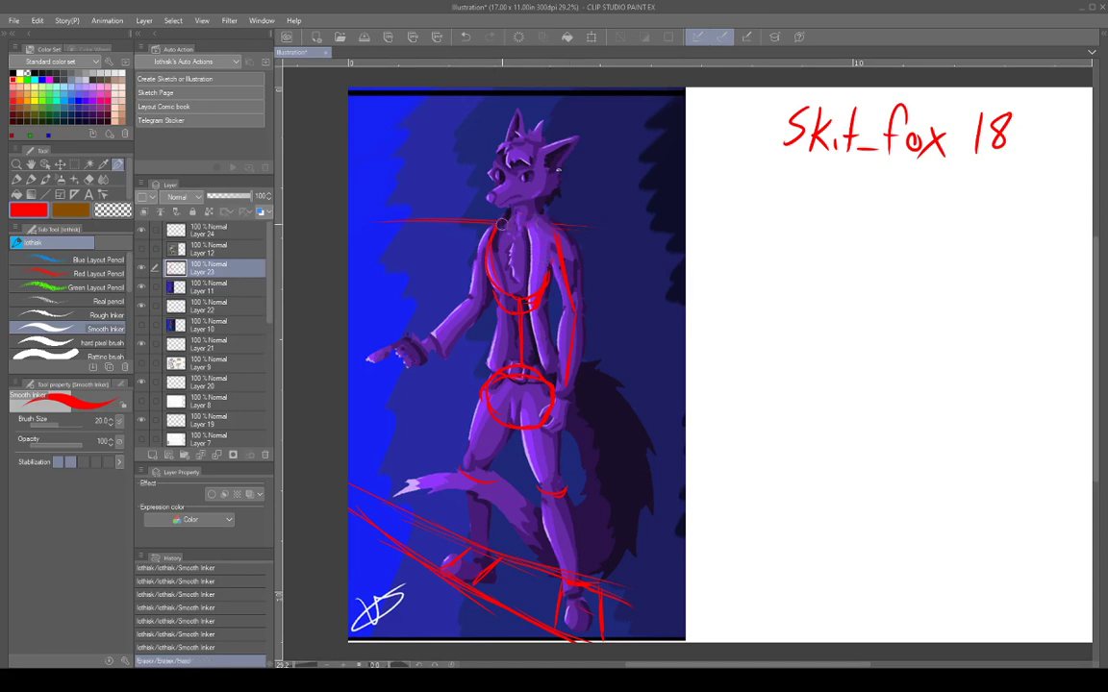
mouse_move(502, 224)
mouse_down()
mouse_move(568, 223)
mouse_move(451, 203)
mouse_move(439, 213)
mouse_up()
drag(551, 246, 553, 240)
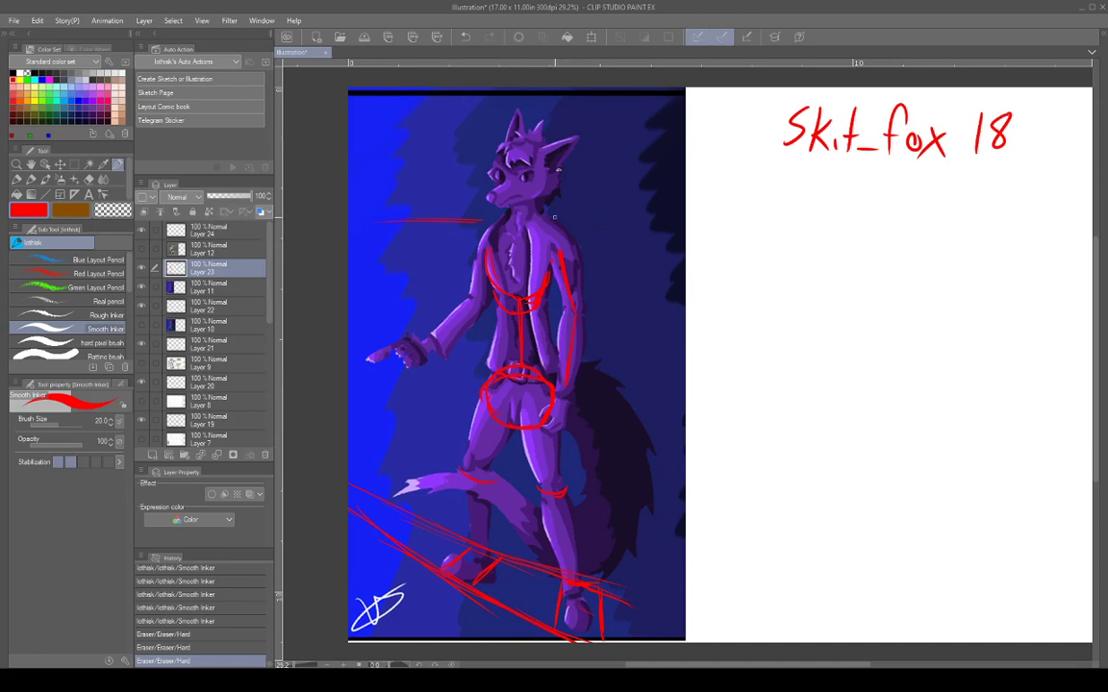
Sketch squared-off red shoulder lines on both sides of the neck and erase them again.
mouse_move(551, 217)
mouse_down()
mouse_move(579, 222)
mouse_move(581, 267)
mouse_up()
drag(505, 217, 479, 221)
drag(480, 220, 475, 258)
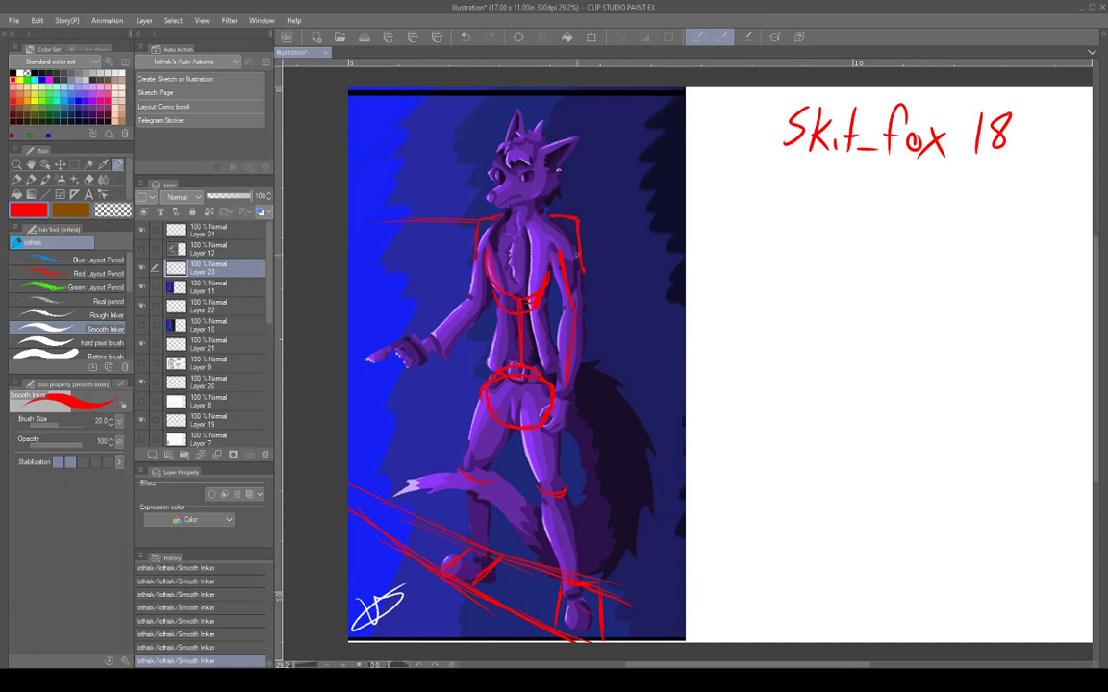
mouse_move(561, 219)
mouse_down()
mouse_move(579, 265)
mouse_move(576, 215)
mouse_move(593, 225)
mouse_up()
drag(496, 213, 484, 272)
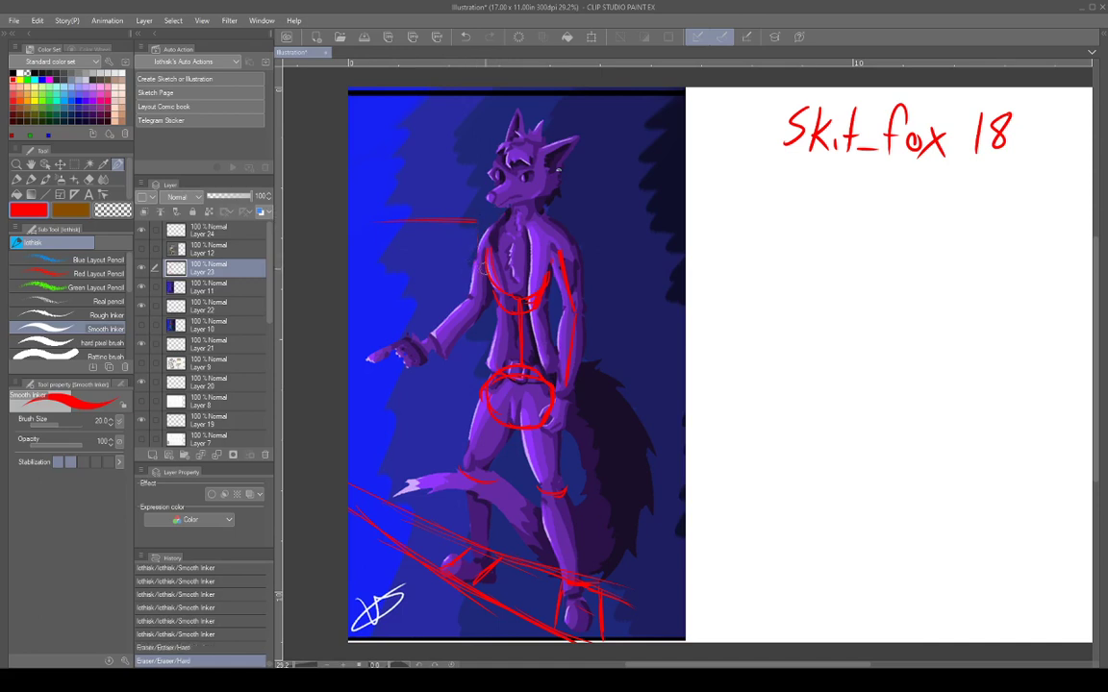
Erase the part of the red pelvis oval that covers the fox's lowered hand.
drag(550, 261, 557, 253)
mouse_move(559, 404)
mouse_down()
mouse_move(544, 425)
mouse_move(565, 432)
mouse_up()
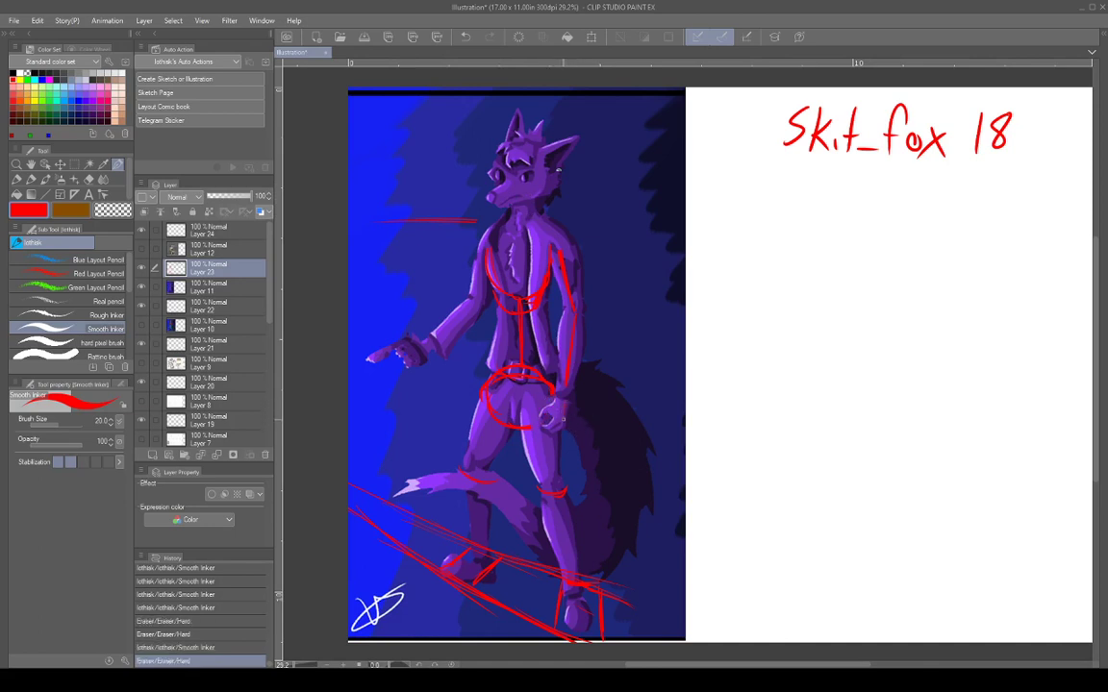
click(564, 419)
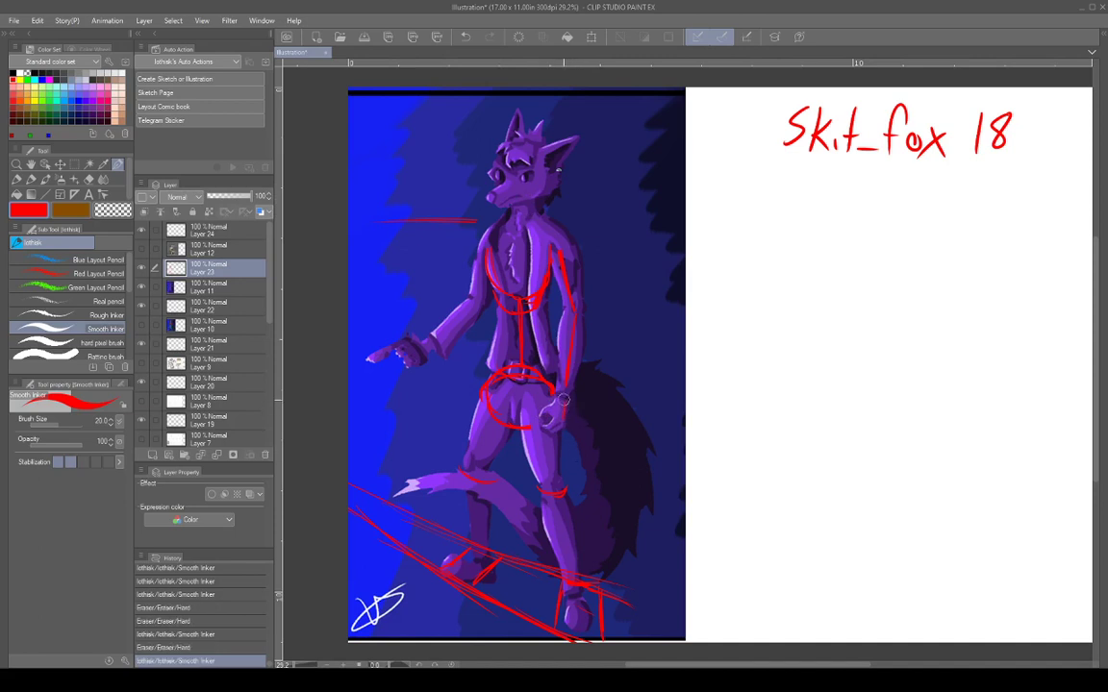
click(565, 414)
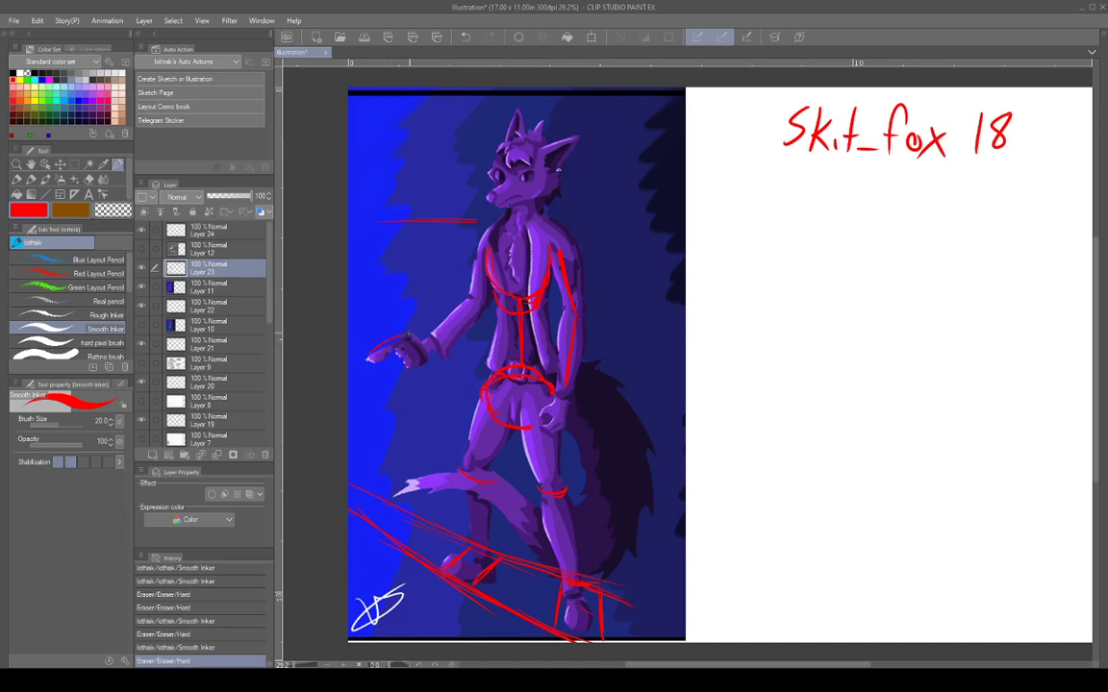
Sketch red finger and knuckle guides over the outstretched hand and erase them again.
drag(409, 333, 374, 352)
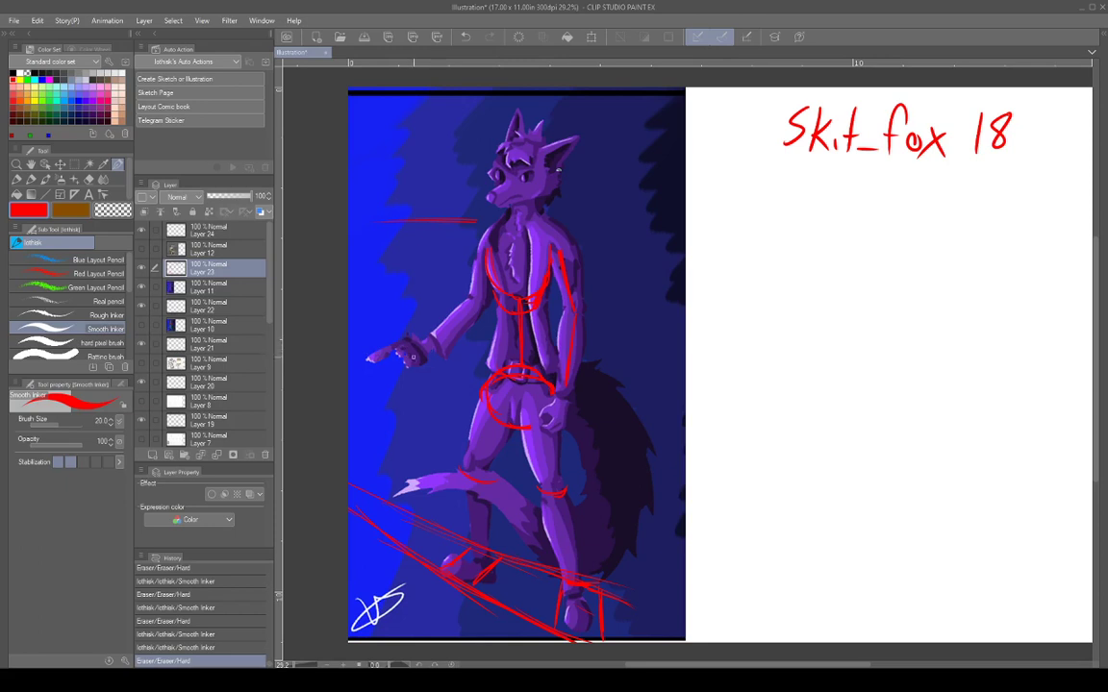
mouse_move(404, 352)
mouse_down()
mouse_move(421, 364)
mouse_move(399, 355)
mouse_move(412, 335)
mouse_move(419, 341)
mouse_move(400, 354)
mouse_move(415, 351)
mouse_move(395, 338)
mouse_move(405, 333)
mouse_move(427, 358)
mouse_move(409, 358)
mouse_up()
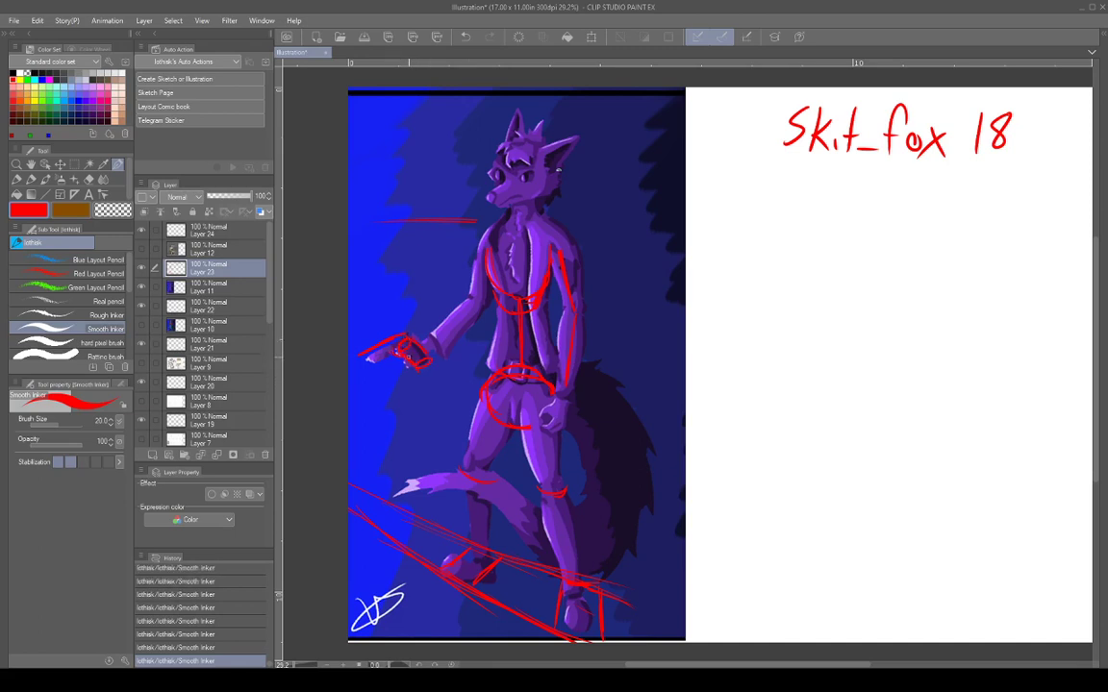
drag(375, 361, 361, 367)
mouse_move(368, 334)
mouse_down()
mouse_move(384, 378)
mouse_move(394, 343)
mouse_move(407, 348)
mouse_move(400, 320)
mouse_move(438, 373)
mouse_up()
Draw a red construction circle over the fox's head and smaller rounded shapes for the muzzle.
mouse_move(501, 152)
mouse_down()
mouse_move(492, 170)
mouse_move(554, 162)
mouse_move(500, 147)
mouse_up()
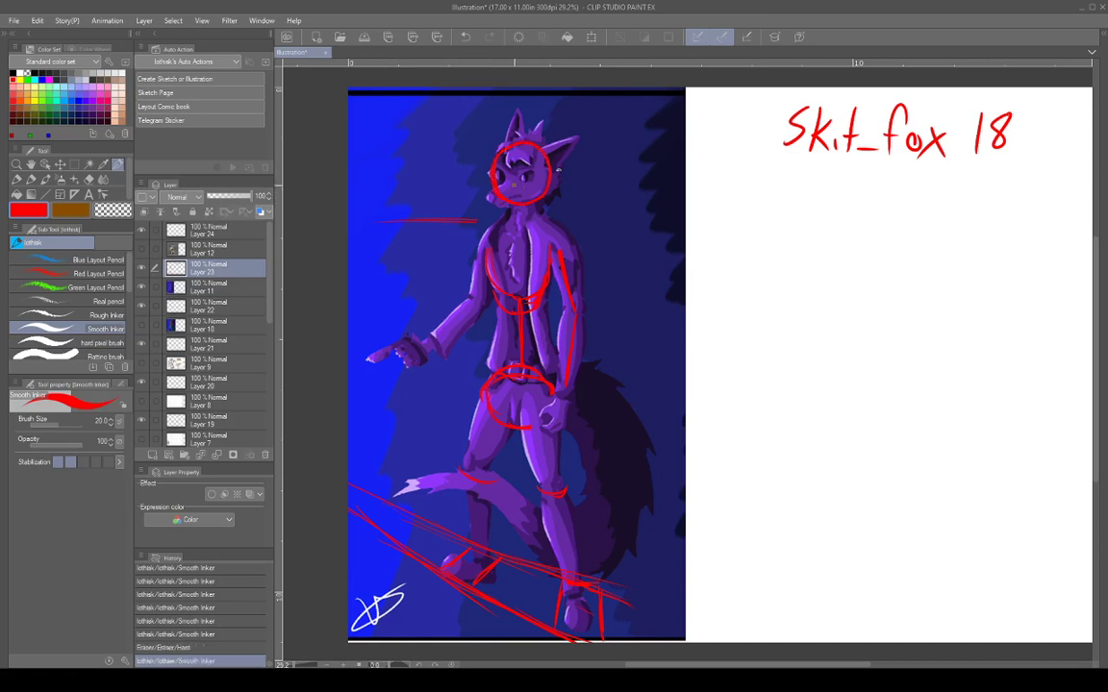
mouse_move(519, 191)
mouse_down()
mouse_move(515, 202)
mouse_move(511, 180)
mouse_move(515, 204)
mouse_move(485, 194)
mouse_move(505, 208)
mouse_up()
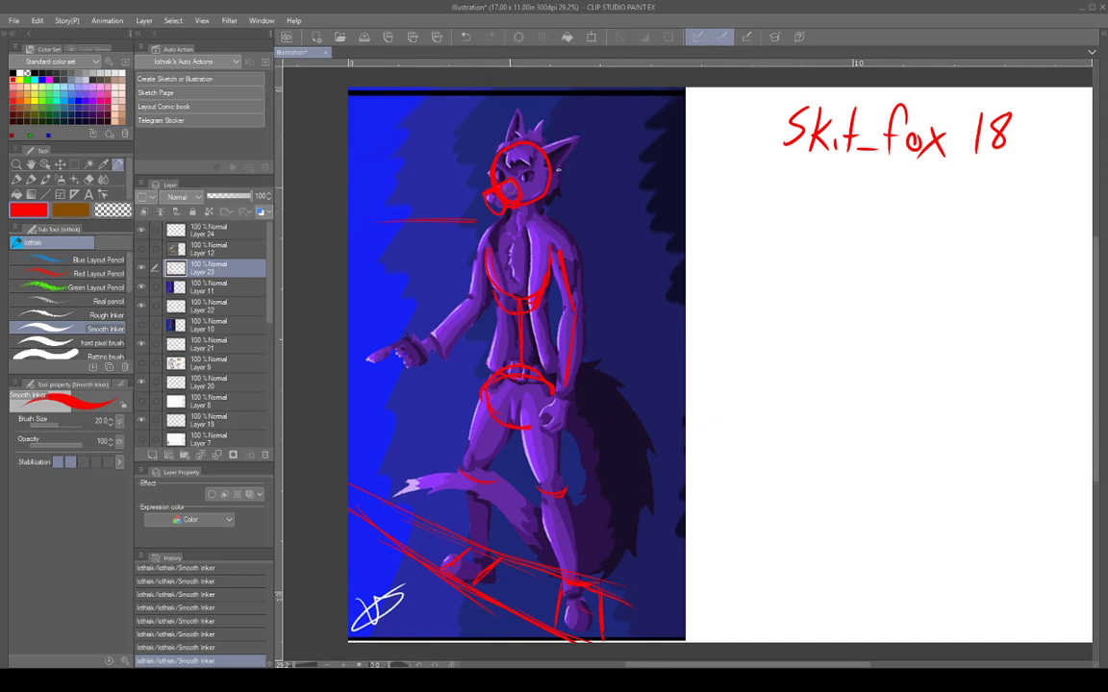
mouse_move(503, 190)
mouse_down()
mouse_move(498, 212)
mouse_move(494, 192)
mouse_move(503, 209)
mouse_up()
mouse_move(491, 192)
mouse_down()
mouse_move(504, 205)
mouse_move(486, 204)
mouse_up()
drag(485, 203, 505, 205)
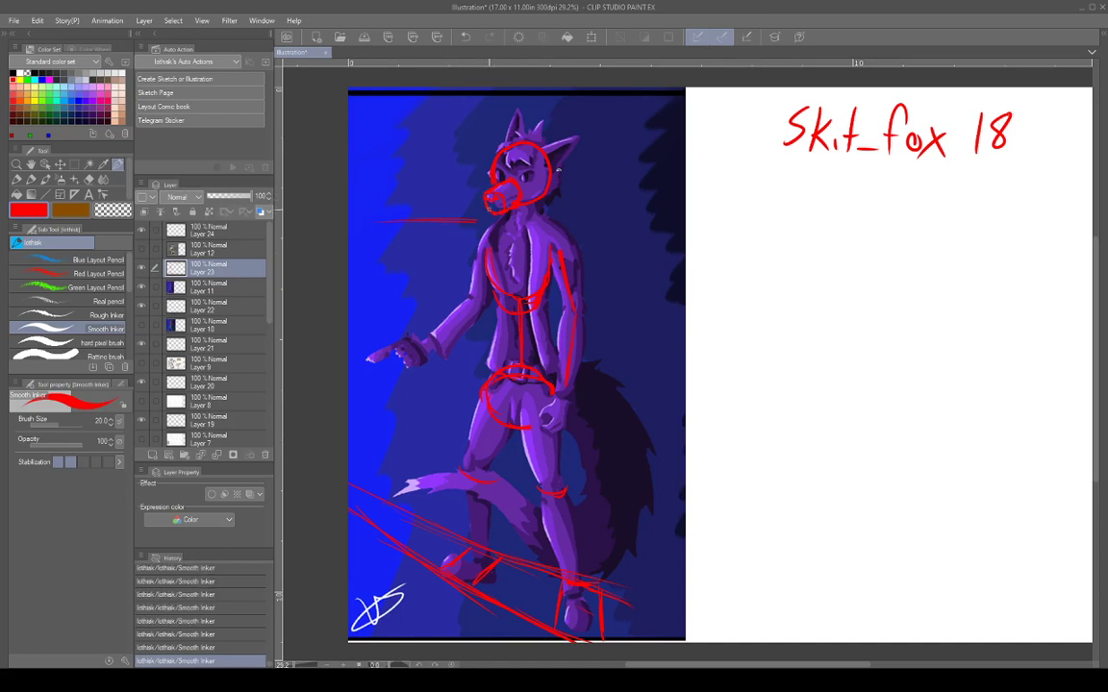
Add the red nose, muzzle bridge and eye guides inside the head construction.
drag(490, 200, 494, 210)
drag(488, 202, 506, 207)
key(ctrl+z)
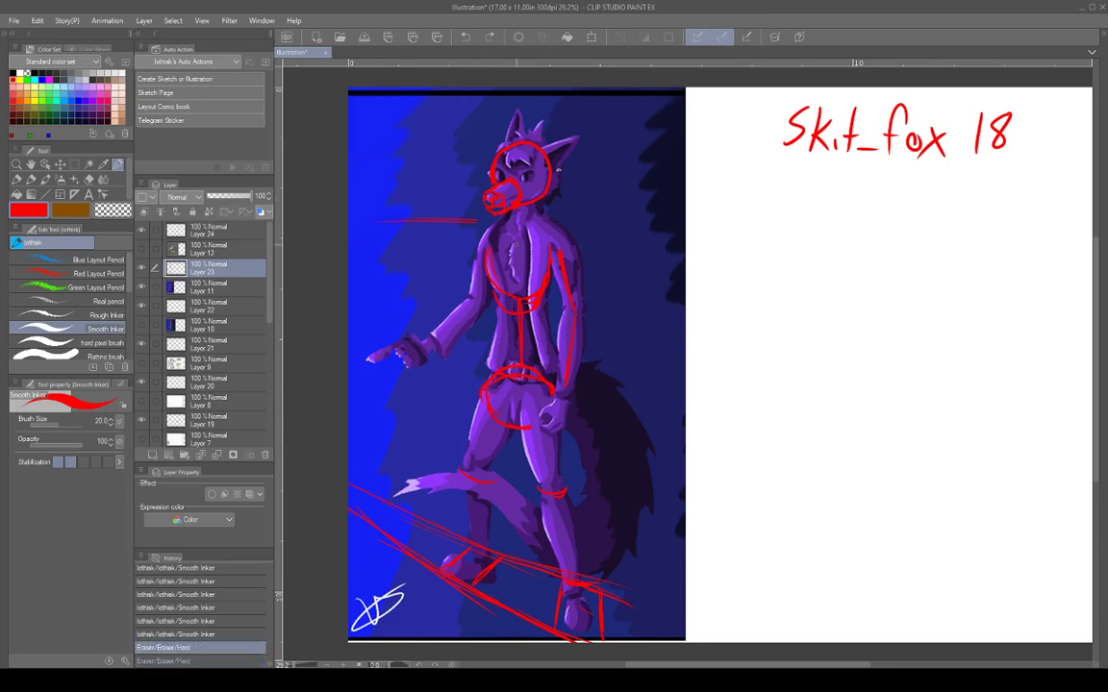
drag(499, 184, 512, 178)
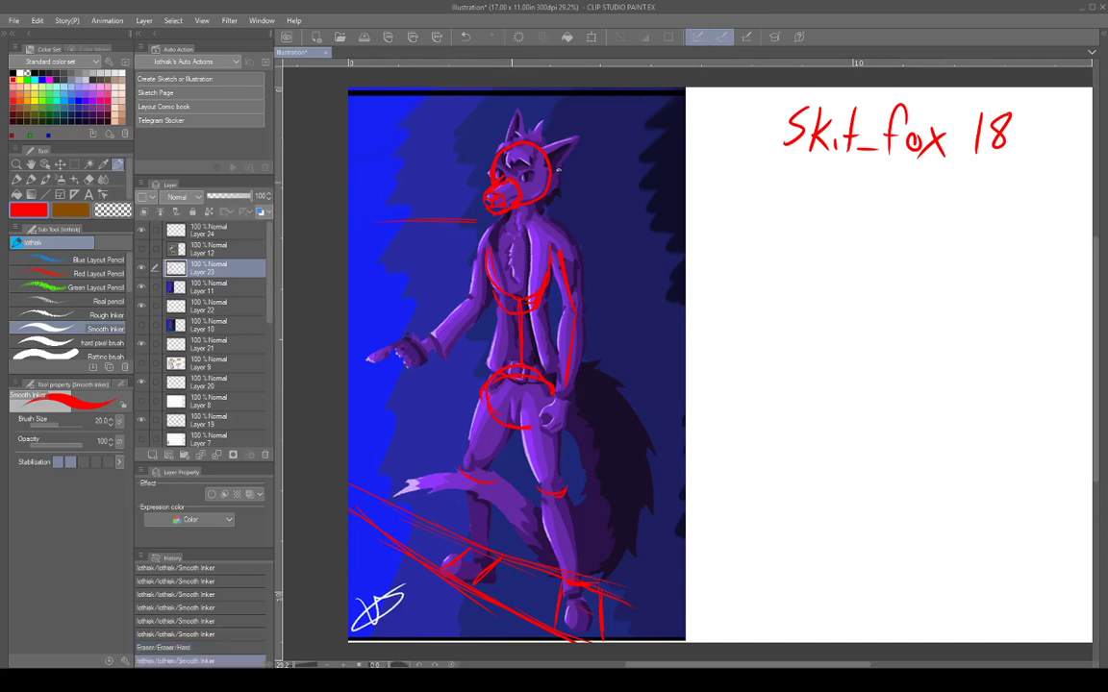
mouse_move(509, 208)
mouse_down()
mouse_move(534, 174)
mouse_move(504, 175)
mouse_up()
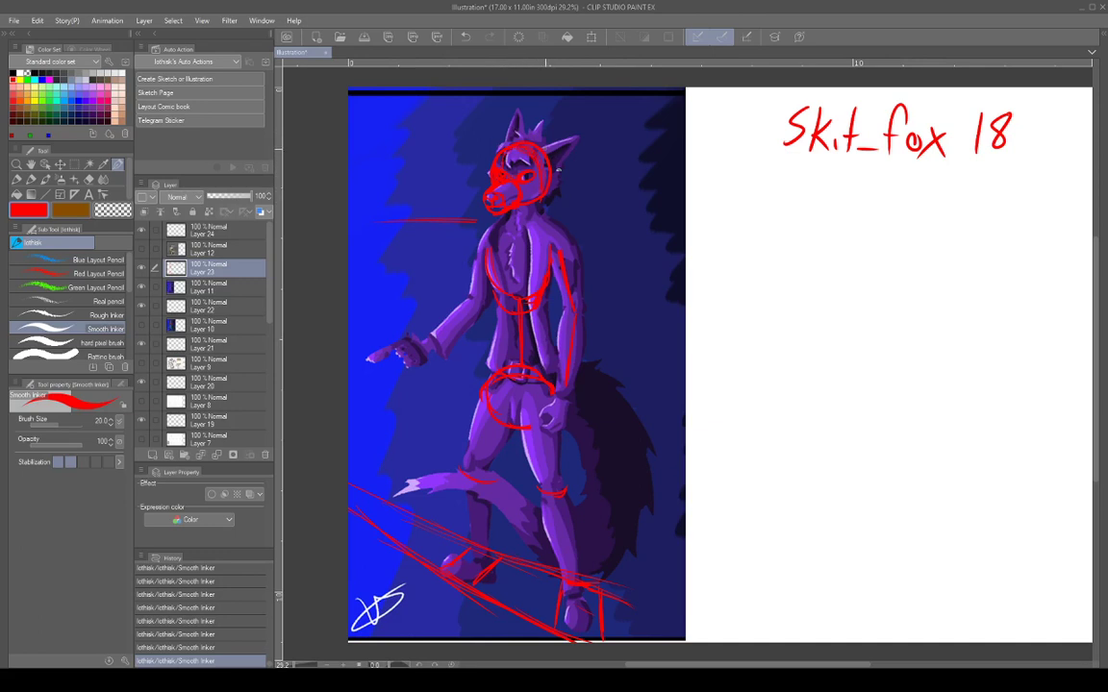
Outline both of the fox's ears in red, attaching them to the head circle.
drag(545, 149, 561, 167)
drag(580, 139, 559, 170)
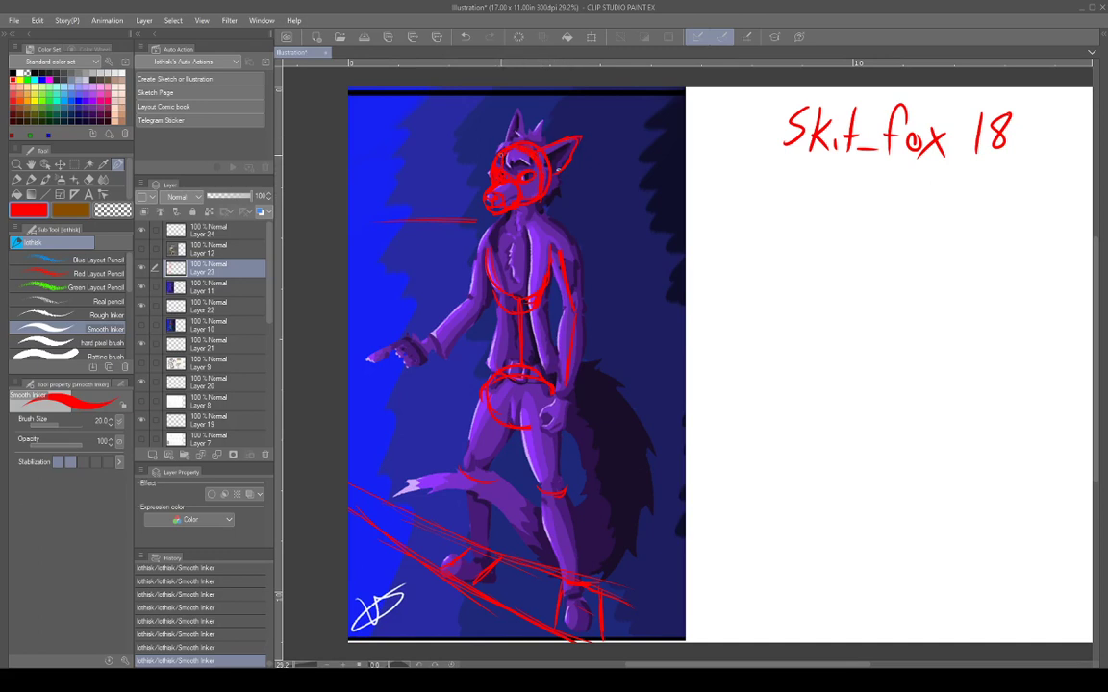
mouse_move(494, 146)
mouse_down()
mouse_move(502, 120)
mouse_move(510, 133)
mouse_move(495, 144)
mouse_up()
mouse_move(513, 133)
mouse_down()
mouse_move(484, 128)
mouse_move(499, 150)
mouse_move(513, 108)
mouse_move(511, 120)
mouse_up()
mouse_move(516, 126)
mouse_down()
mouse_move(512, 104)
mouse_move(506, 119)
mouse_up()
drag(584, 133, 584, 136)
drag(496, 133, 501, 148)
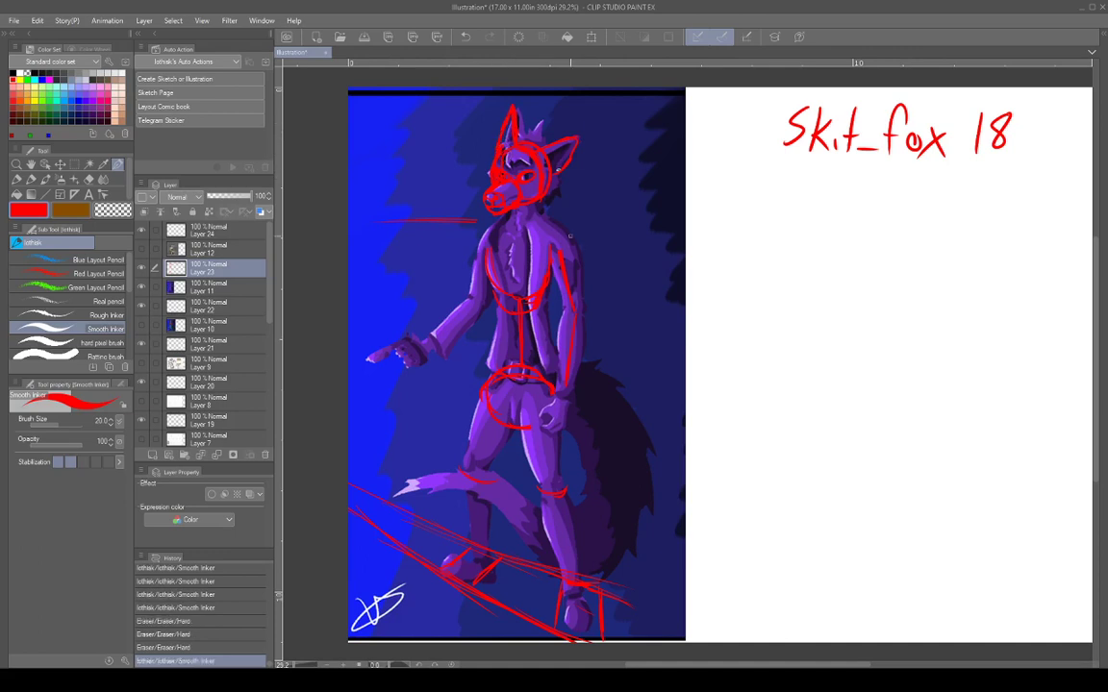
Draw red squared-off shoulder lines extending outward from the neck and down the outer upper arms.
mouse_move(550, 220)
mouse_down()
mouse_move(578, 233)
mouse_move(584, 307)
mouse_up()
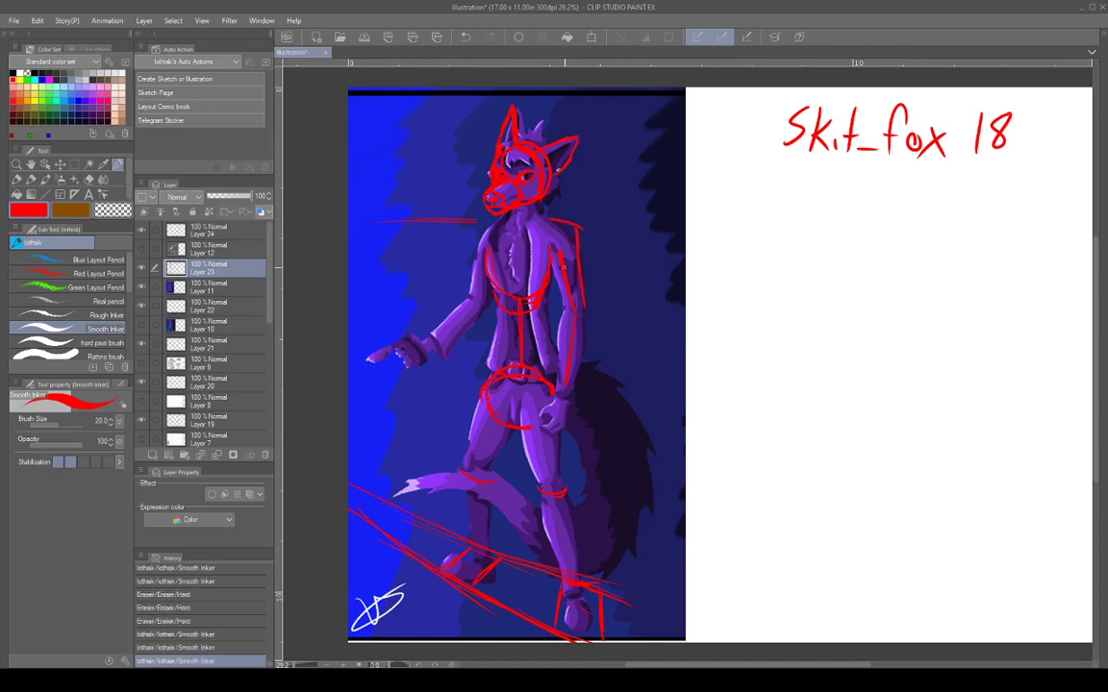
mouse_move(505, 216)
mouse_down()
mouse_move(479, 221)
mouse_move(475, 254)
mouse_up()
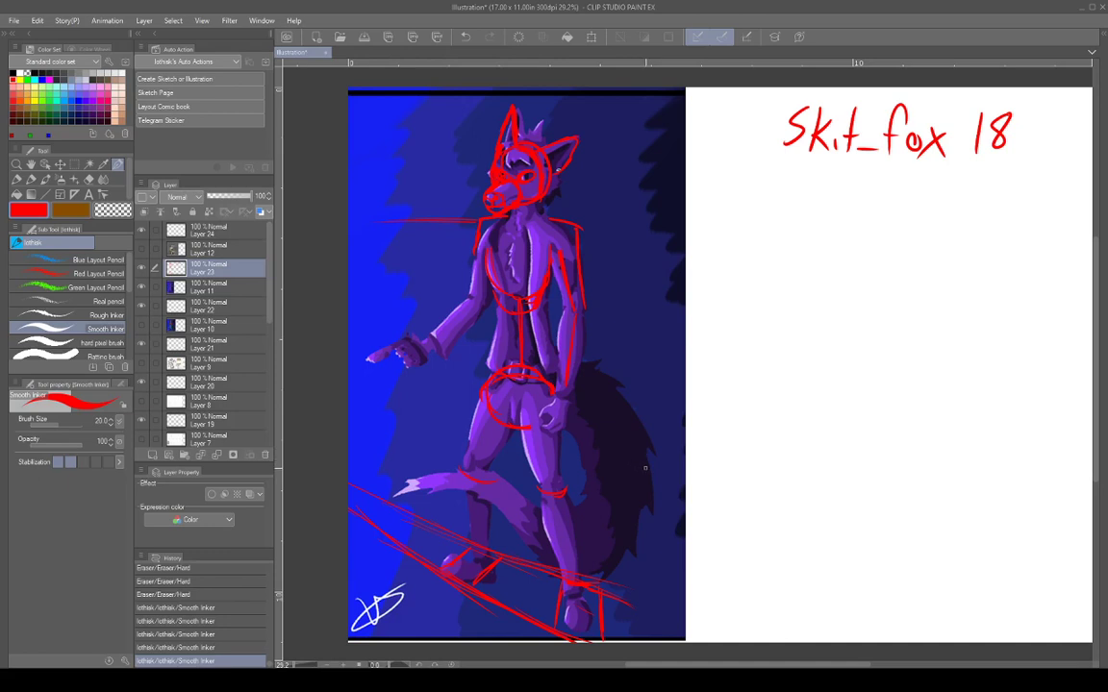
Hide Layer 23 and Layer 11, and show Layer 12 with the animal head studies.
click(141, 269)
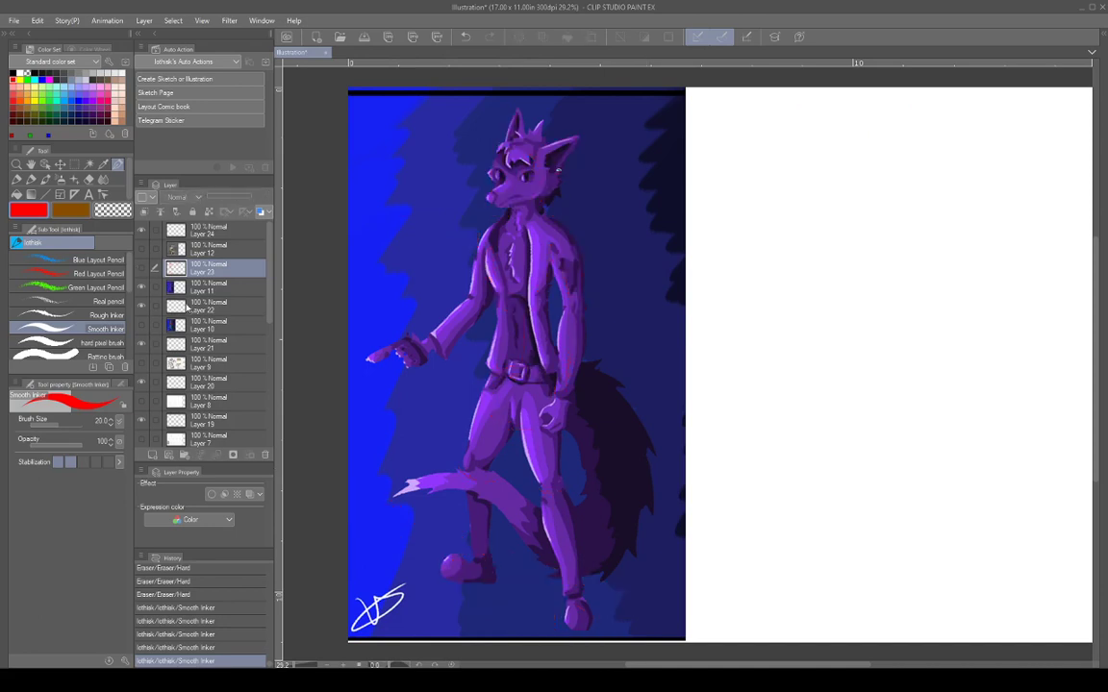
click(141, 286)
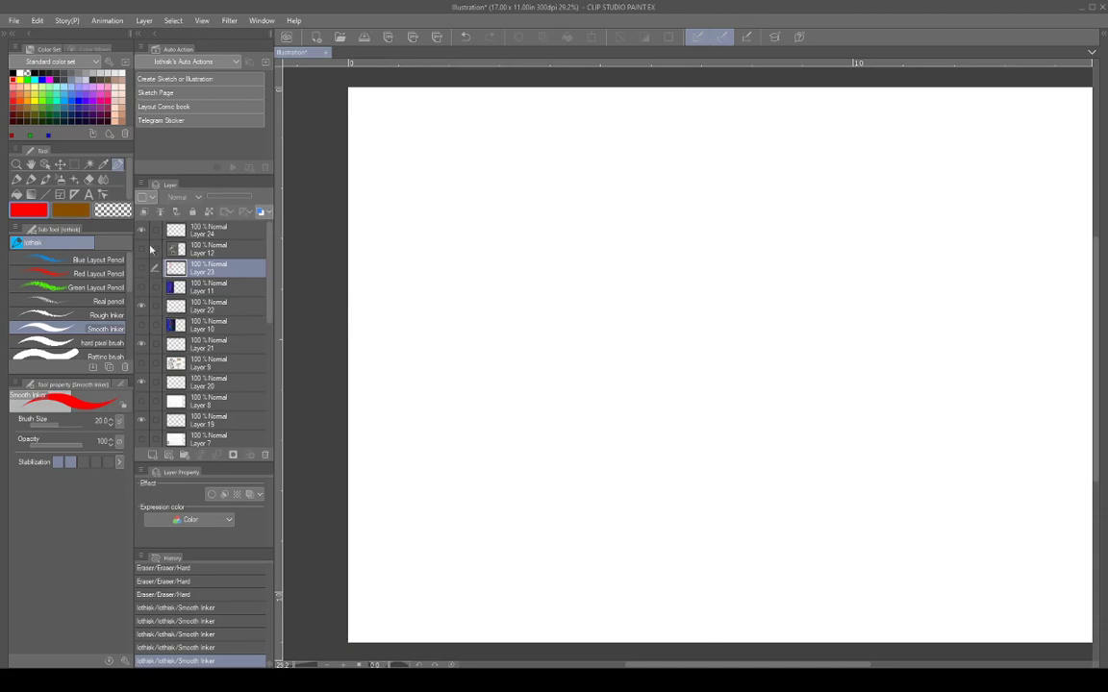
click(141, 286)
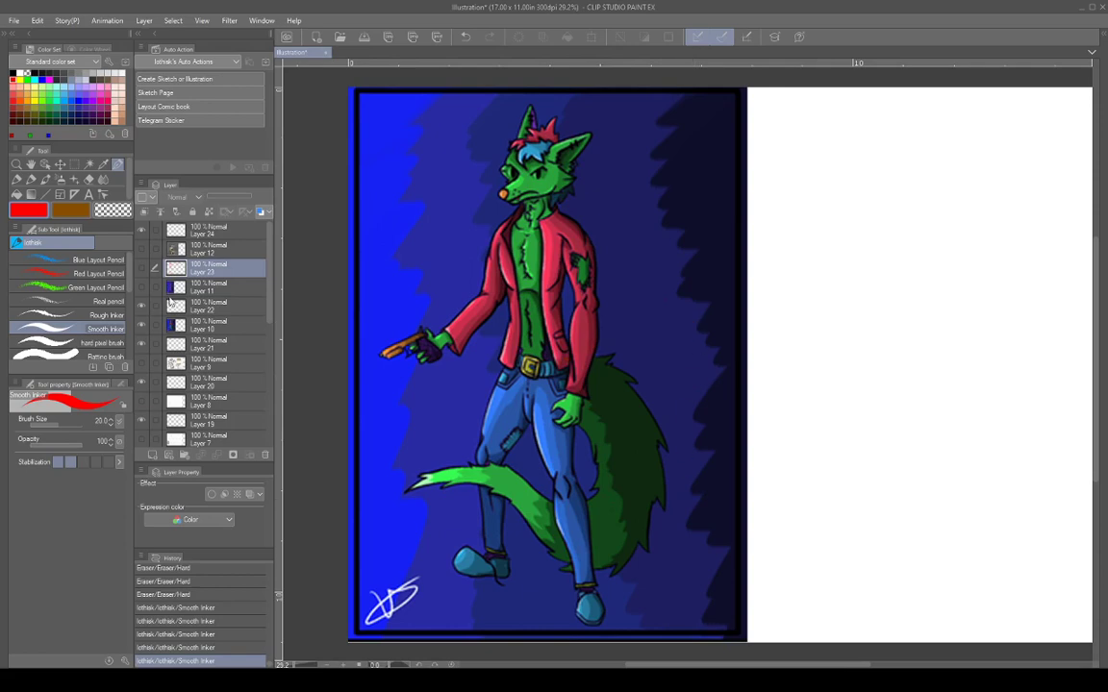
click(141, 269)
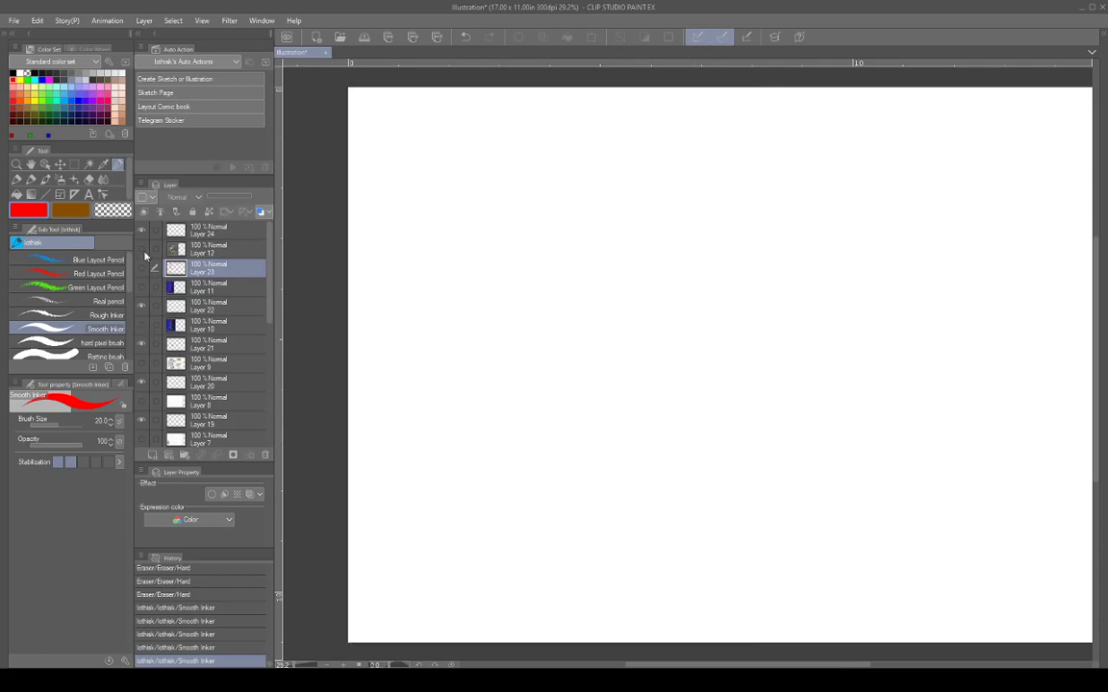
click(143, 260)
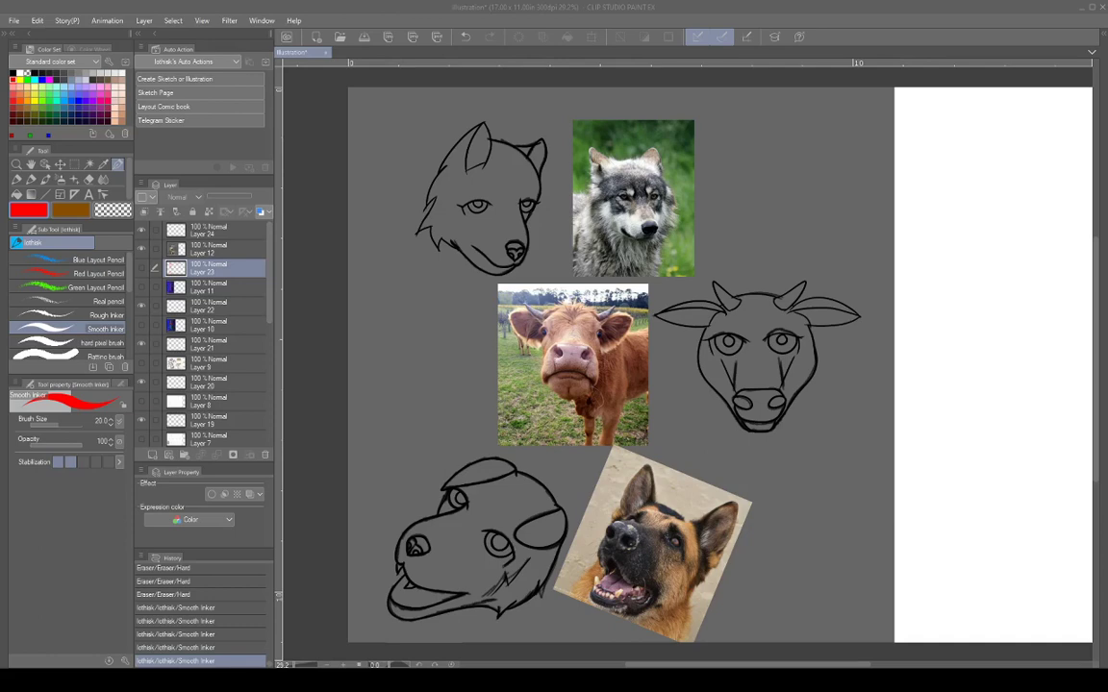
Select Layer 24 and handwrite the artist's name in red beside the head studies.
click(938, 250)
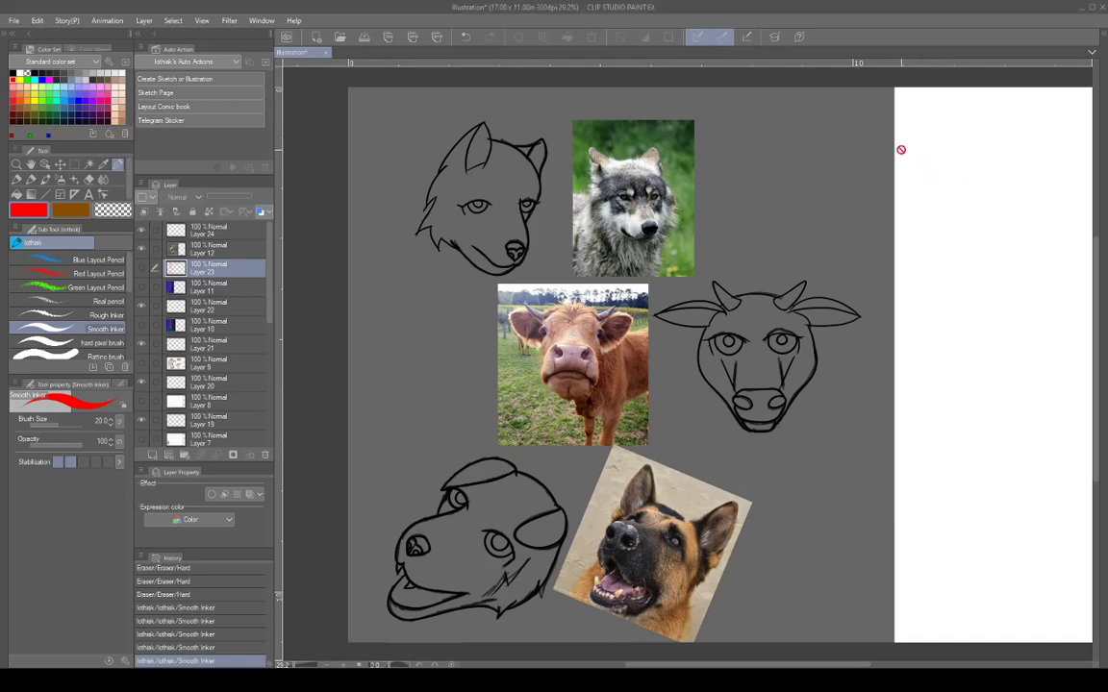
click(223, 235)
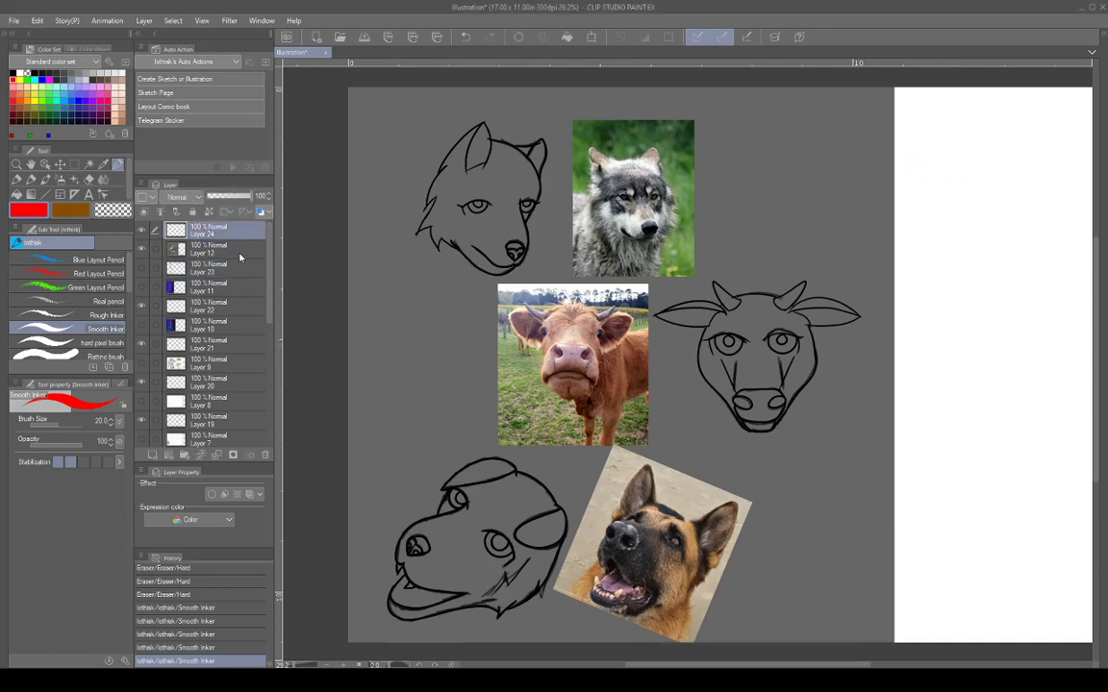
click(142, 268)
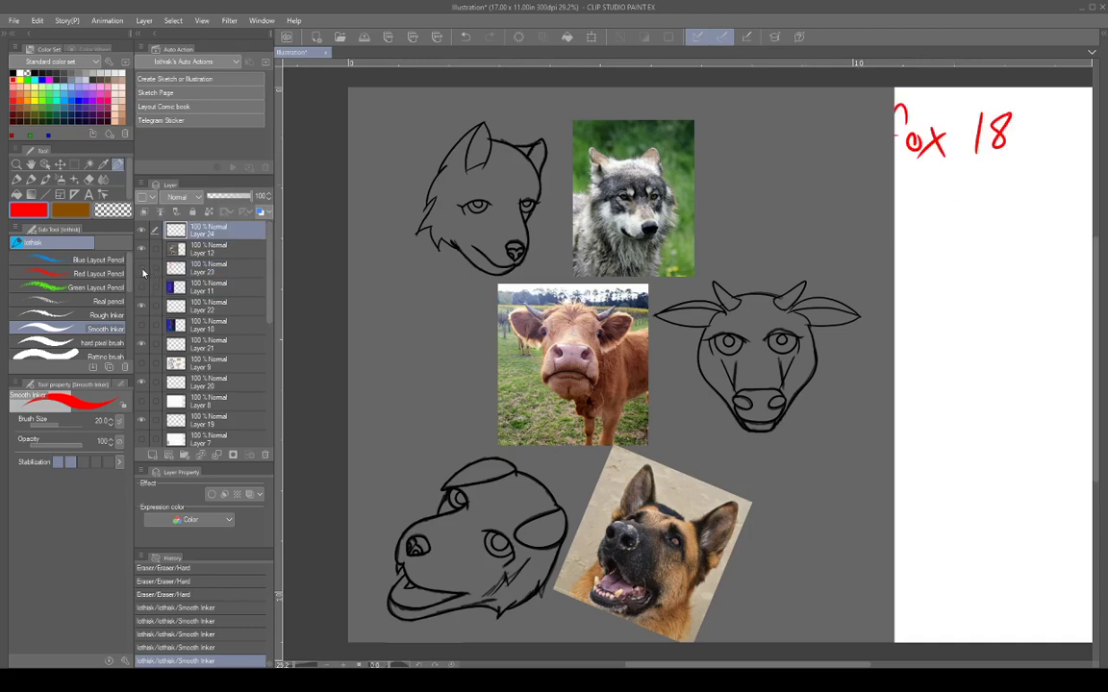
click(154, 272)
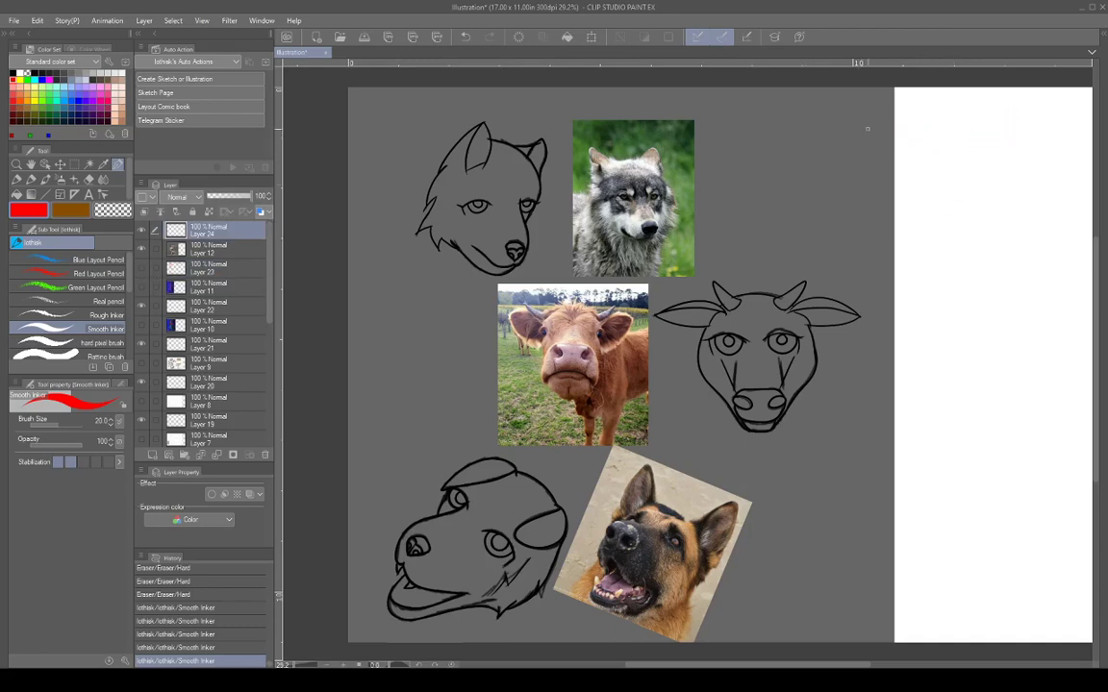
mouse_move(859, 123)
mouse_down()
mouse_move(881, 121)
mouse_move(855, 150)
mouse_move(907, 146)
mouse_up()
mouse_move(901, 131)
mouse_down()
mouse_move(925, 125)
mouse_move(911, 148)
mouse_up()
mouse_move(926, 132)
mouse_down()
mouse_move(935, 147)
mouse_move(953, 130)
mouse_move(952, 149)
mouse_move(967, 128)
mouse_move(976, 146)
mouse_move(1002, 146)
mouse_up()
drag(1010, 126, 1010, 146)
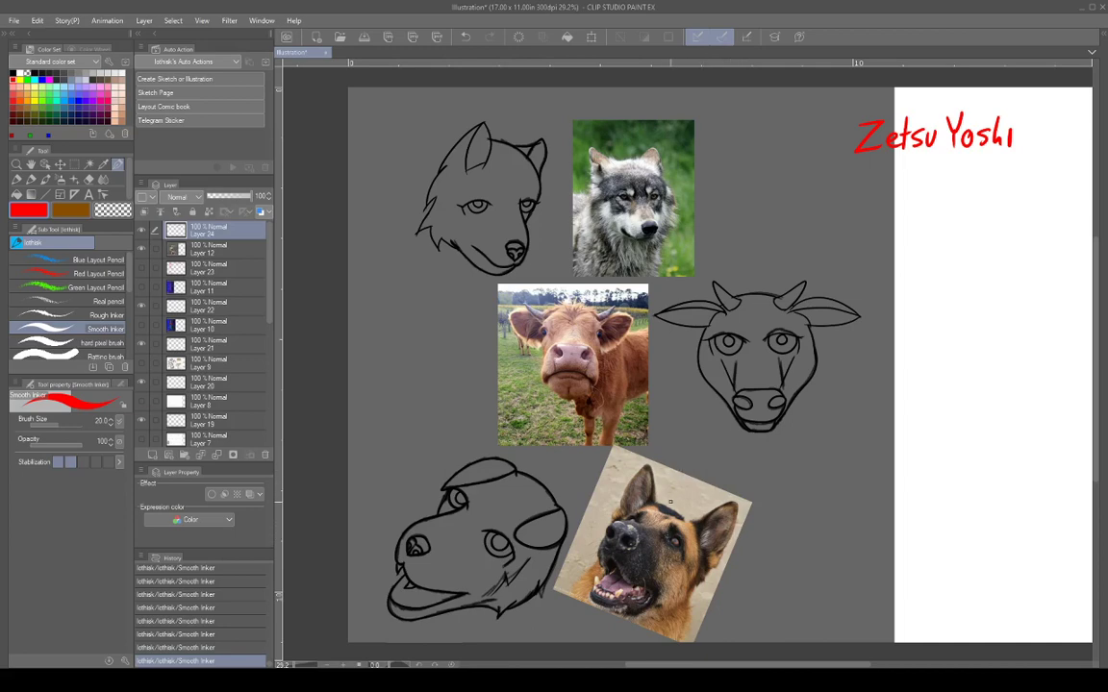
Draw a slanted red grid over the German shepherd photo, aligned with its rotated frame, and erase it again.
drag(683, 479, 623, 620)
drag(587, 517, 658, 551)
drag(585, 513, 748, 583)
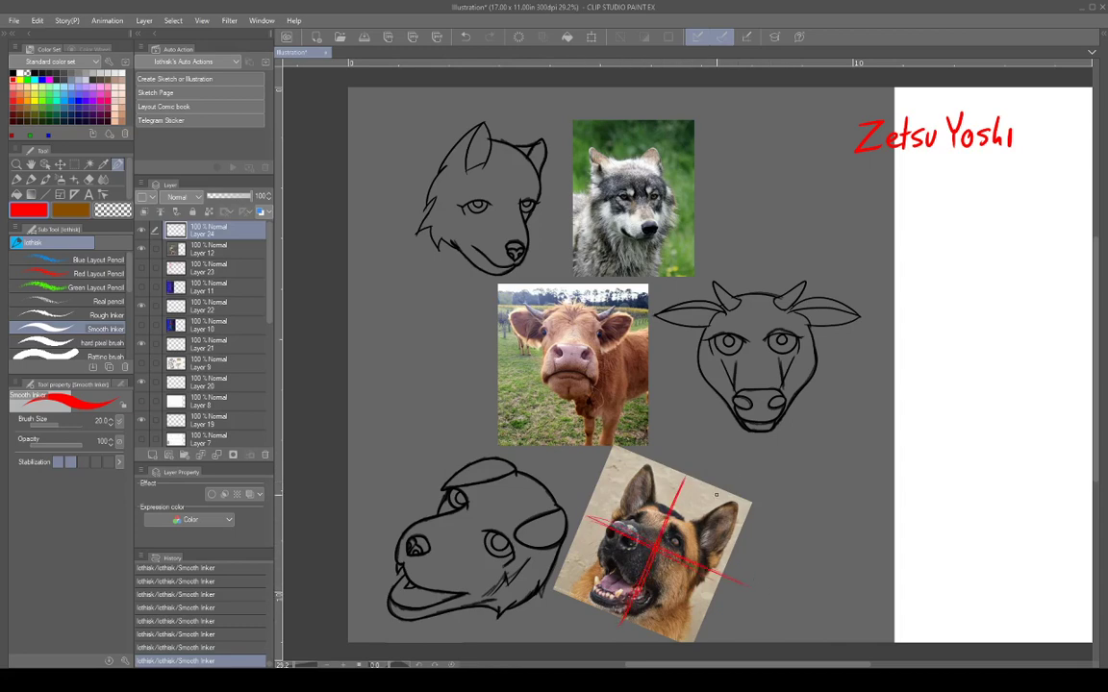
drag(716, 493, 662, 630)
drag(648, 458, 583, 610)
drag(603, 484, 725, 531)
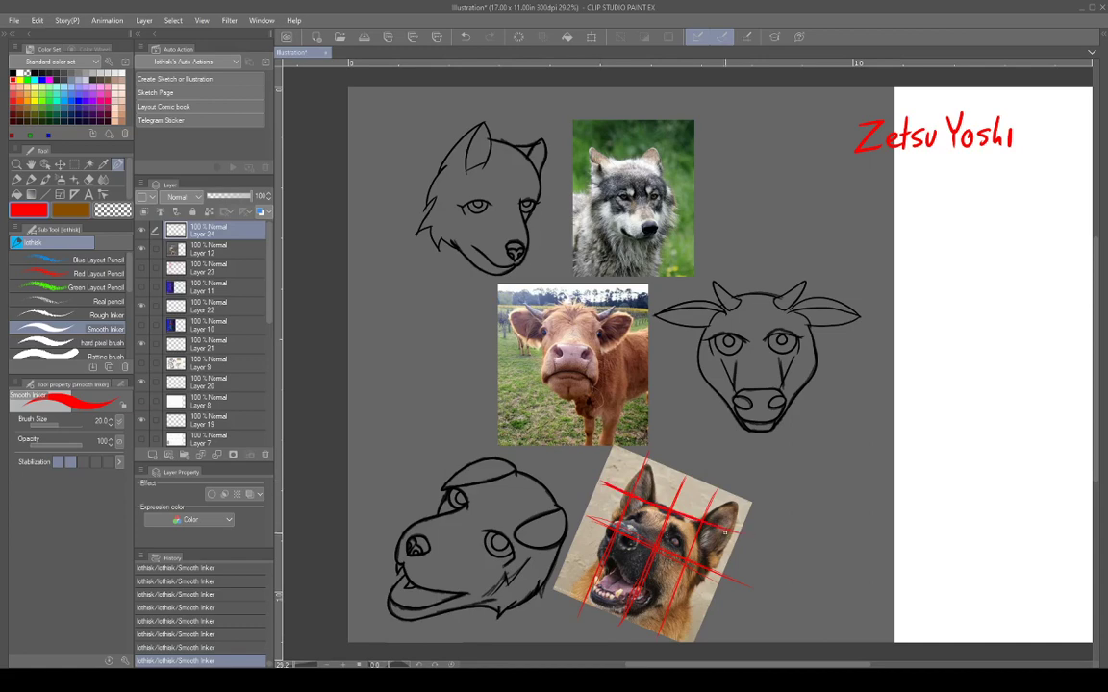
mouse_move(569, 550)
mouse_down()
mouse_move(749, 585)
mouse_move(702, 607)
mouse_up()
drag(726, 585, 749, 593)
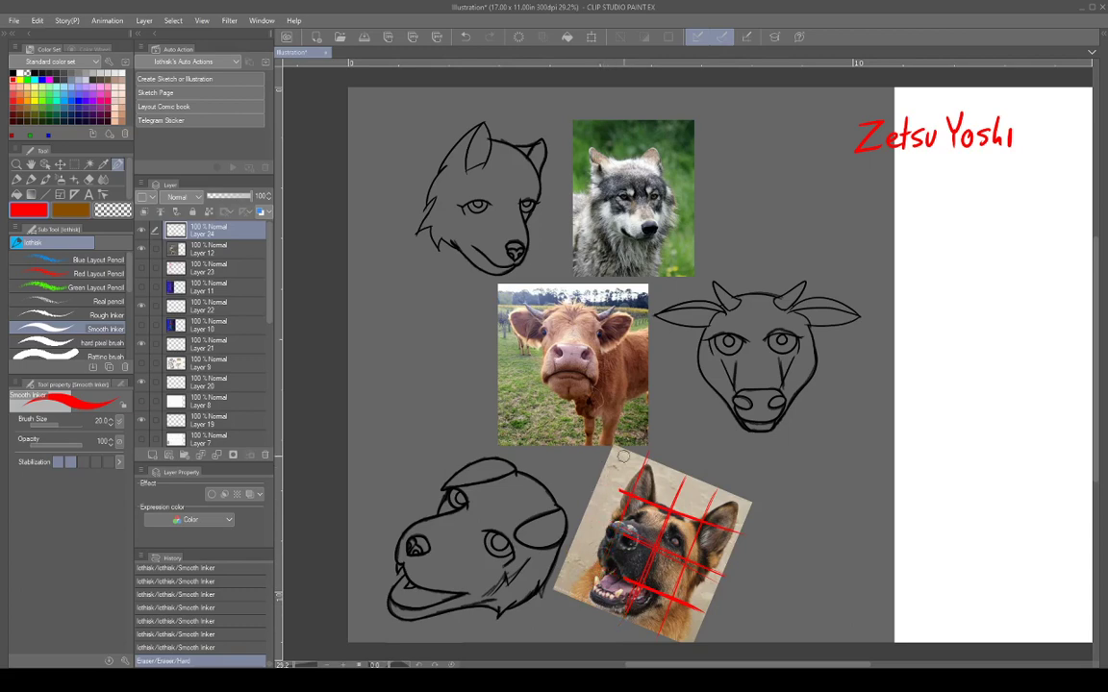
mouse_move(651, 499)
mouse_down()
mouse_move(669, 515)
mouse_move(666, 544)
mouse_move(629, 545)
mouse_move(660, 572)
mouse_move(647, 561)
mouse_move(651, 628)
mouse_move(667, 609)
mouse_move(713, 620)
mouse_move(723, 585)
mouse_move(686, 566)
mouse_move(600, 462)
mouse_move(651, 475)
mouse_move(665, 452)
mouse_move(664, 489)
mouse_up()
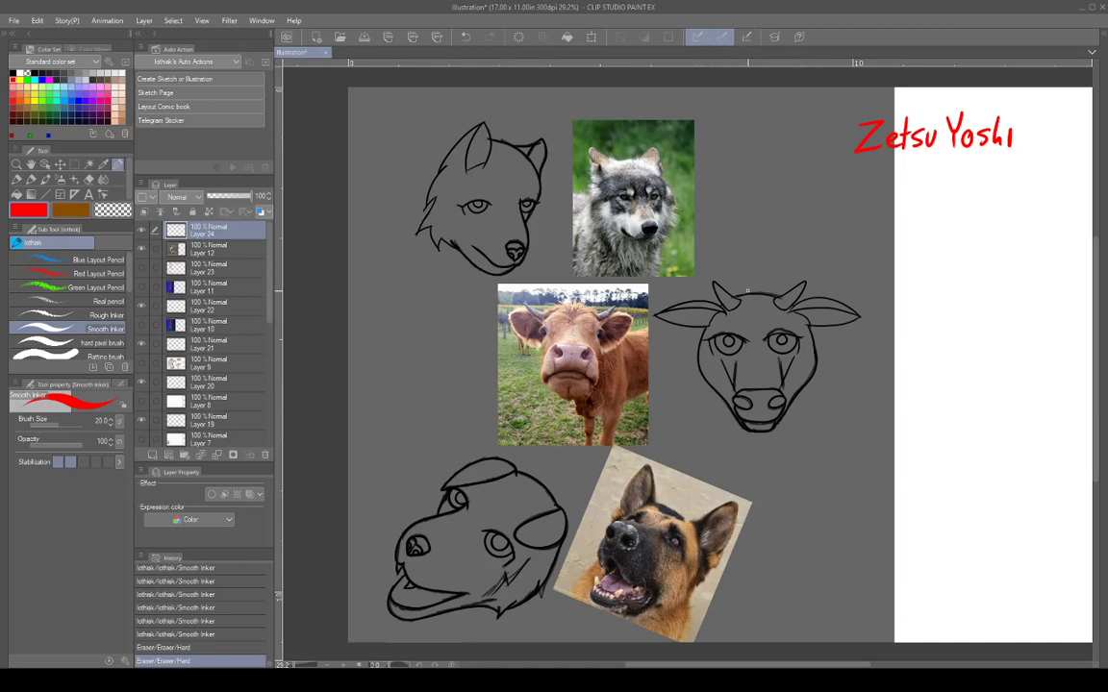
Sketch trial red curves over the cow's forehead and cheek and the wolf's brow, and erase them.
drag(729, 301, 700, 358)
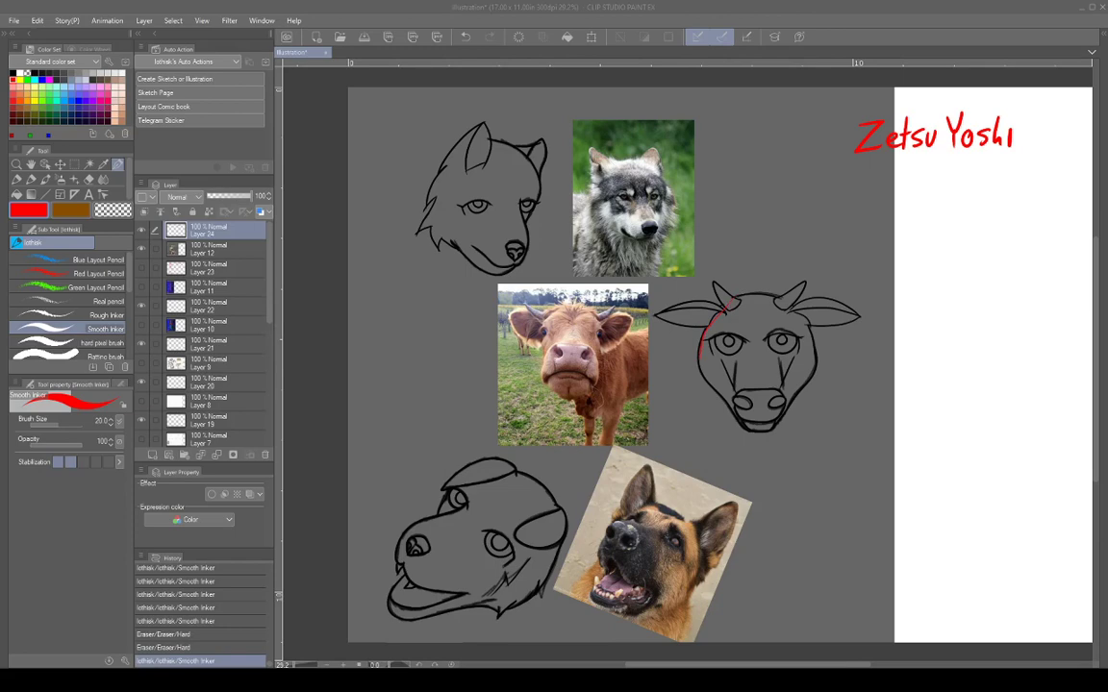
mouse_move(738, 298)
mouse_down()
mouse_move(699, 338)
mouse_move(702, 381)
mouse_move(725, 400)
mouse_move(760, 404)
mouse_move(794, 383)
mouse_move(809, 357)
mouse_move(788, 307)
mouse_move(758, 296)
mouse_move(782, 304)
mouse_move(807, 375)
mouse_move(721, 304)
mouse_move(704, 339)
mouse_move(706, 394)
mouse_move(720, 413)
mouse_move(746, 391)
mouse_move(792, 393)
mouse_move(811, 348)
mouse_move(756, 313)
mouse_up()
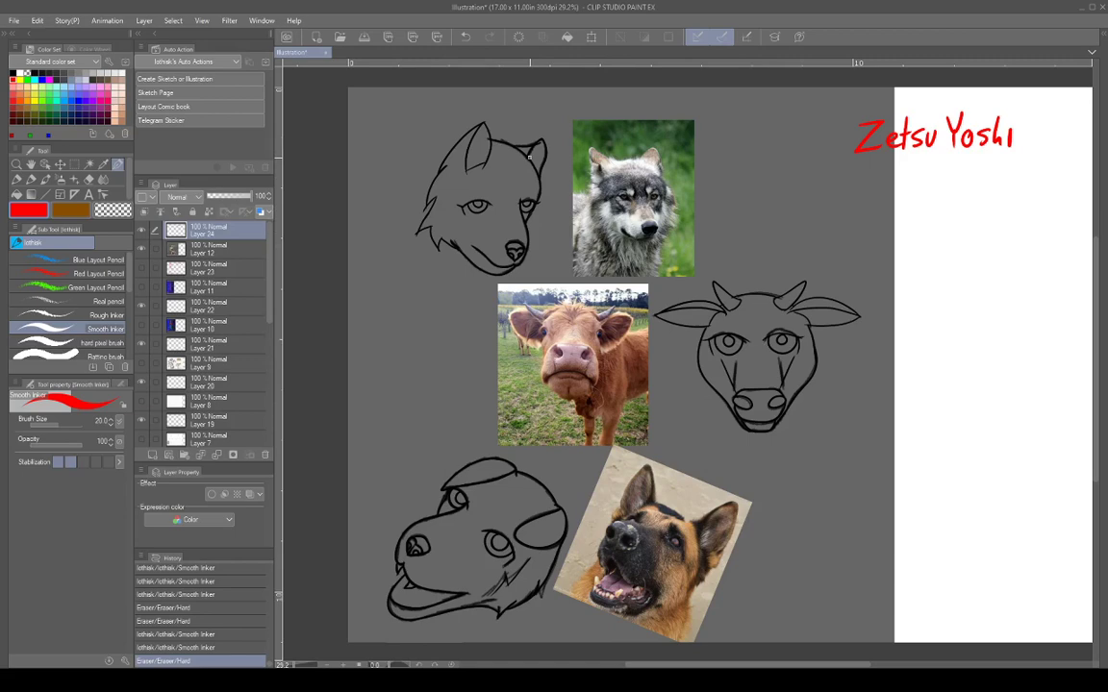
mouse_move(492, 140)
mouse_down()
mouse_move(531, 165)
mouse_move(541, 195)
mouse_move(529, 220)
mouse_move(542, 186)
mouse_move(534, 170)
mouse_move(489, 137)
mouse_move(529, 151)
mouse_up()
Trace the dog sketch's muzzle in red, from the nose bridge around the snout to the upper lip.
mouse_move(435, 517)
mouse_down()
mouse_move(402, 536)
mouse_move(430, 589)
mouse_up()
mouse_move(450, 516)
mouse_down()
mouse_move(402, 533)
mouse_move(396, 552)
mouse_move(414, 588)
mouse_move(453, 593)
mouse_up()
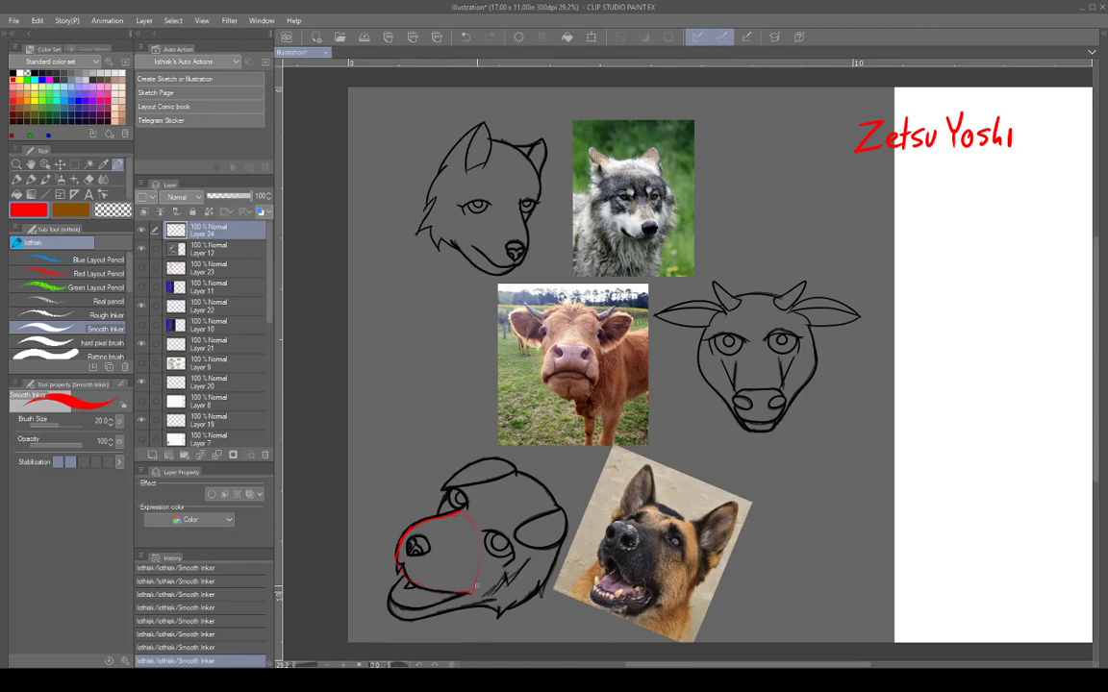
mouse_move(475, 527)
mouse_down()
mouse_move(471, 593)
mouse_move(425, 585)
mouse_move(410, 520)
mouse_move(394, 555)
mouse_move(418, 526)
mouse_move(467, 526)
mouse_up()
mouse_move(467, 507)
mouse_down()
mouse_move(403, 532)
mouse_move(398, 571)
mouse_move(413, 585)
mouse_up()
drag(408, 582, 471, 593)
mouse_move(438, 548)
mouse_down()
mouse_move(437, 558)
mouse_move(414, 540)
mouse_up()
Draw red curves for the dog sketch's near eye, back of the head and jaw, and erase the muzzle and head lines.
mouse_move(488, 524)
mouse_down()
mouse_move(465, 498)
mouse_move(488, 471)
mouse_move(558, 476)
mouse_move(576, 537)
mouse_up()
mouse_move(558, 485)
mouse_down()
mouse_move(578, 519)
mouse_move(566, 575)
mouse_up()
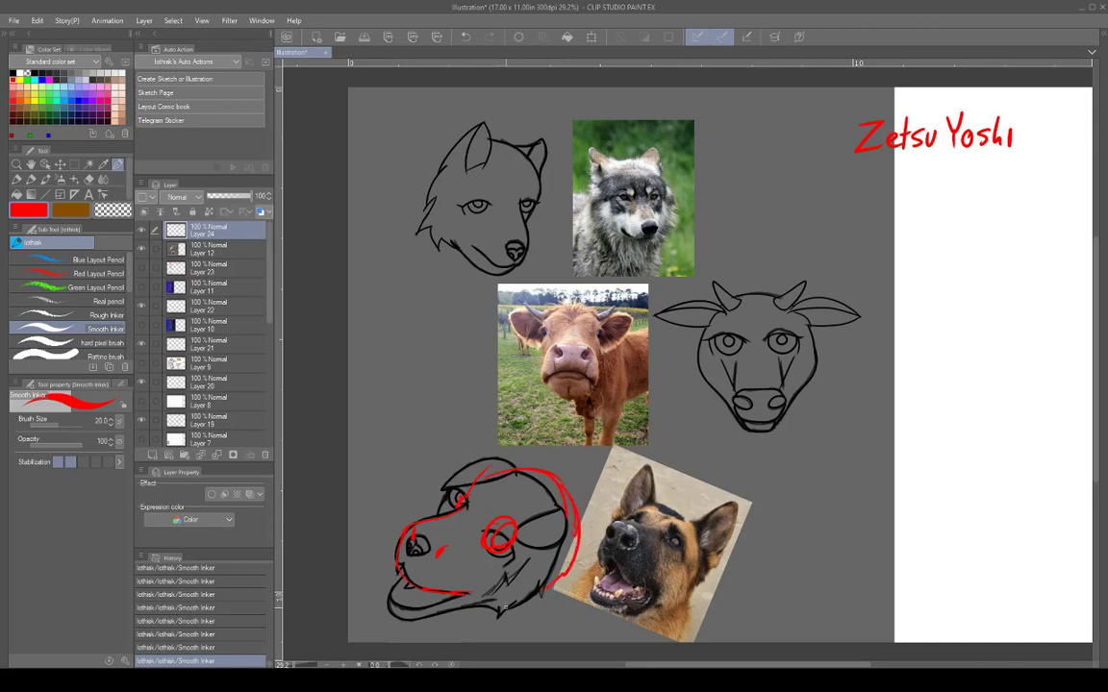
mouse_move(420, 609)
mouse_down()
mouse_move(507, 618)
mouse_move(548, 609)
mouse_up()
mouse_move(396, 543)
mouse_down()
mouse_move(415, 578)
mouse_move(414, 600)
mouse_move(418, 547)
mouse_move(439, 571)
mouse_move(442, 537)
mouse_move(453, 588)
mouse_move(457, 566)
mouse_move(477, 620)
mouse_move(536, 599)
mouse_move(563, 568)
mouse_move(567, 594)
mouse_move(583, 545)
mouse_move(576, 523)
mouse_move(570, 532)
mouse_move(536, 473)
mouse_move(499, 470)
mouse_move(456, 504)
mouse_move(501, 525)
mouse_move(470, 546)
mouse_move(510, 526)
mouse_move(499, 544)
mouse_move(536, 541)
mouse_up()
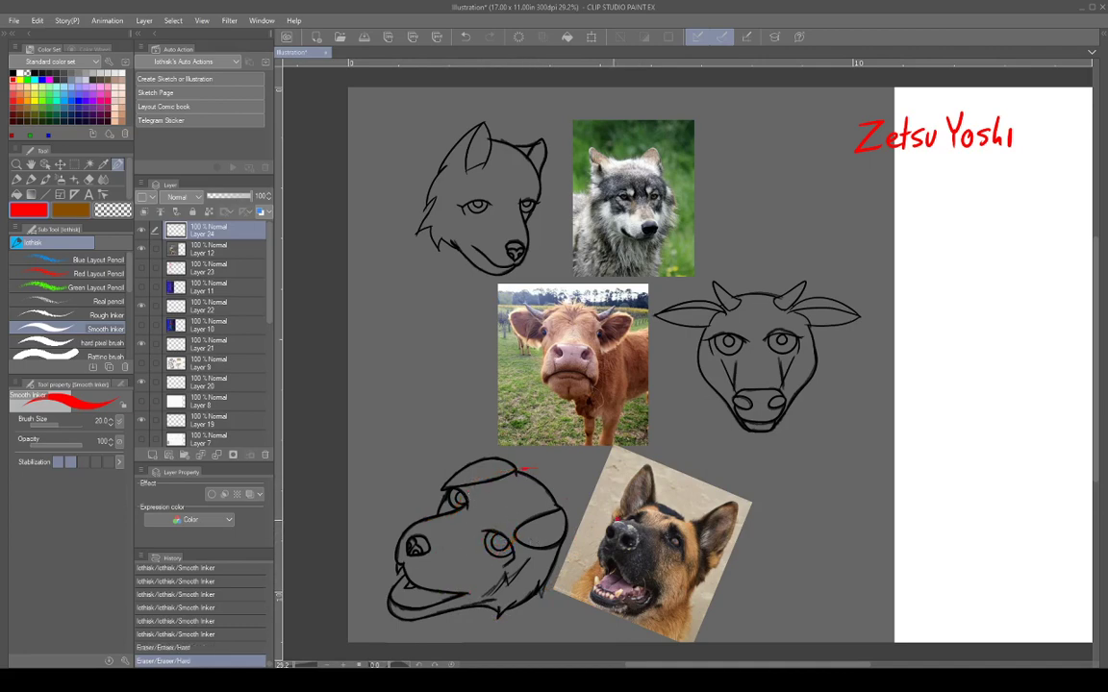
Circle the nose on the German shepherd photo and the dog sketch, and redraw the sketch's boxy muzzle and upper lip in red.
mouse_move(617, 520)
mouse_down()
mouse_move(608, 525)
mouse_move(636, 546)
mouse_move(619, 520)
mouse_up()
mouse_move(418, 523)
mouse_down()
mouse_move(402, 539)
mouse_move(429, 539)
mouse_move(416, 523)
mouse_move(437, 549)
mouse_move(476, 540)
mouse_move(439, 547)
mouse_move(473, 504)
mouse_move(438, 522)
mouse_up()
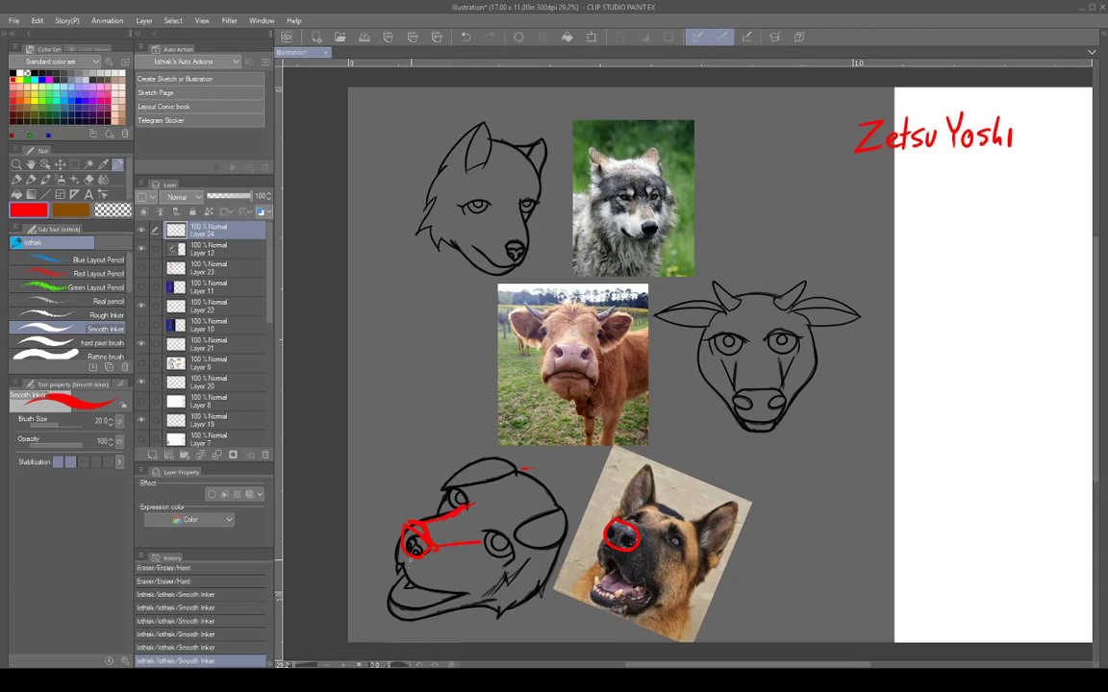
drag(407, 566, 467, 594)
drag(404, 525, 395, 561)
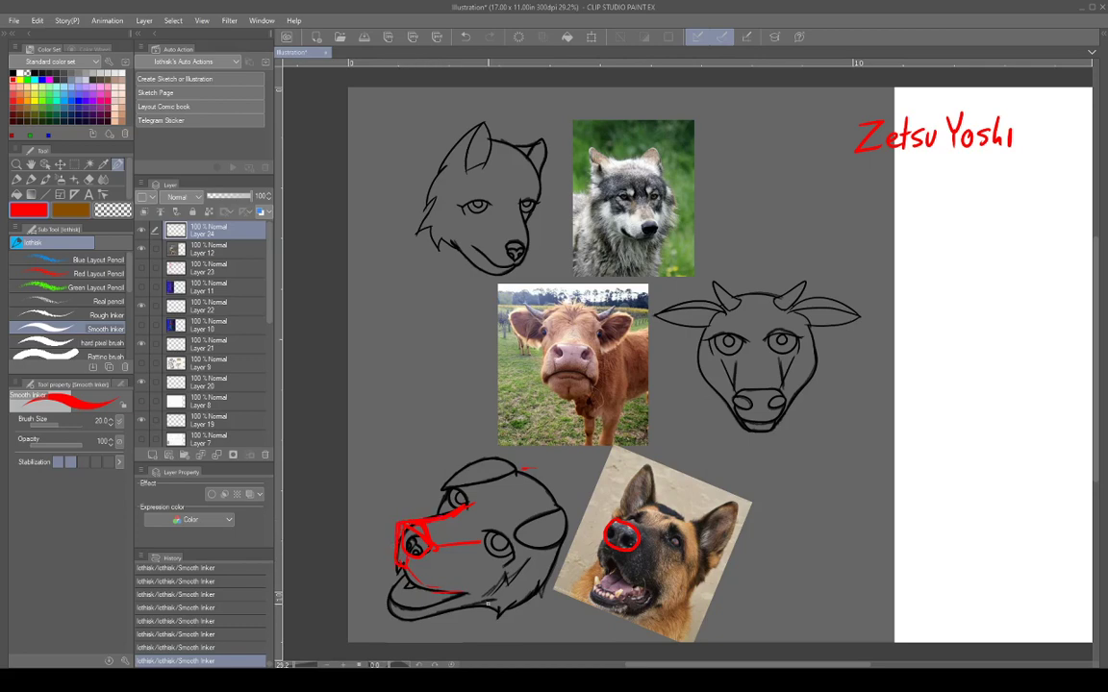
drag(445, 590, 467, 592)
Draw red guide lines from the nose down to the lower jaw on both the shepherd photo and the dog sketch.
key(e)
click(408, 611)
drag(595, 541, 592, 596)
drag(598, 543, 592, 597)
drag(399, 568, 398, 591)
drag(399, 569, 400, 595)
Mark the brow, eye line and skull curve in red on the shepherd photo, and add matching brow and eye lines to the dog sketch.
drag(642, 523, 670, 516)
drag(441, 527, 524, 496)
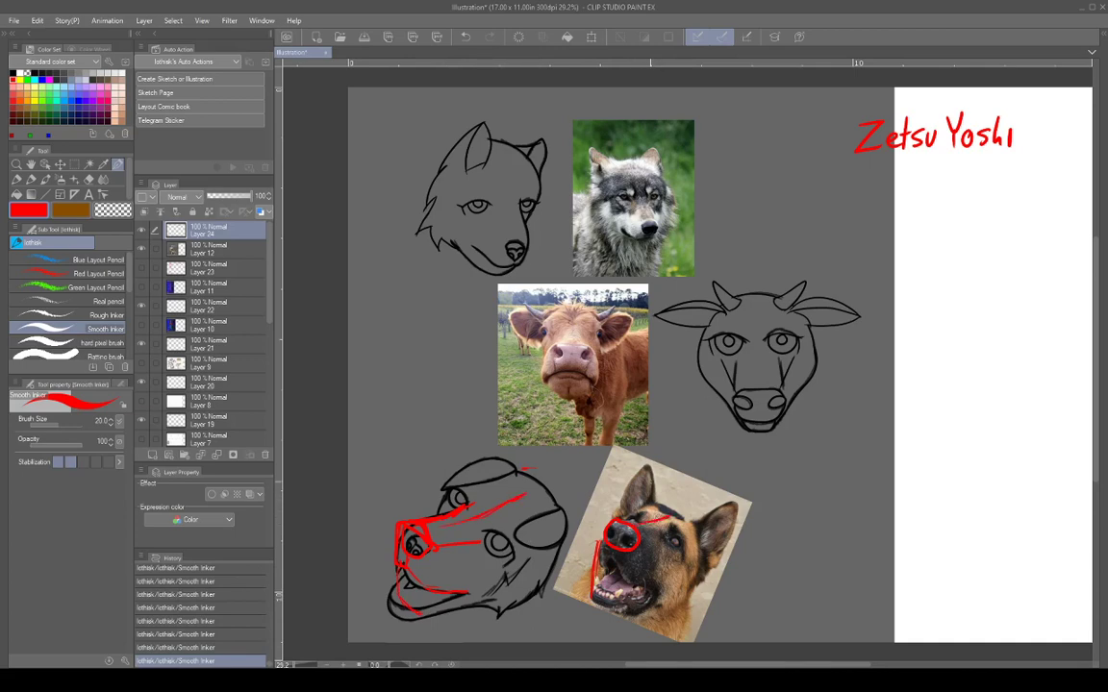
mouse_move(638, 520)
mouse_down()
mouse_move(670, 516)
mouse_move(654, 524)
mouse_move(658, 511)
mouse_move(689, 522)
mouse_move(702, 550)
mouse_move(695, 585)
mouse_up()
drag(664, 537, 677, 543)
mouse_move(452, 488)
mouse_down()
mouse_move(478, 540)
mouse_move(527, 548)
mouse_up()
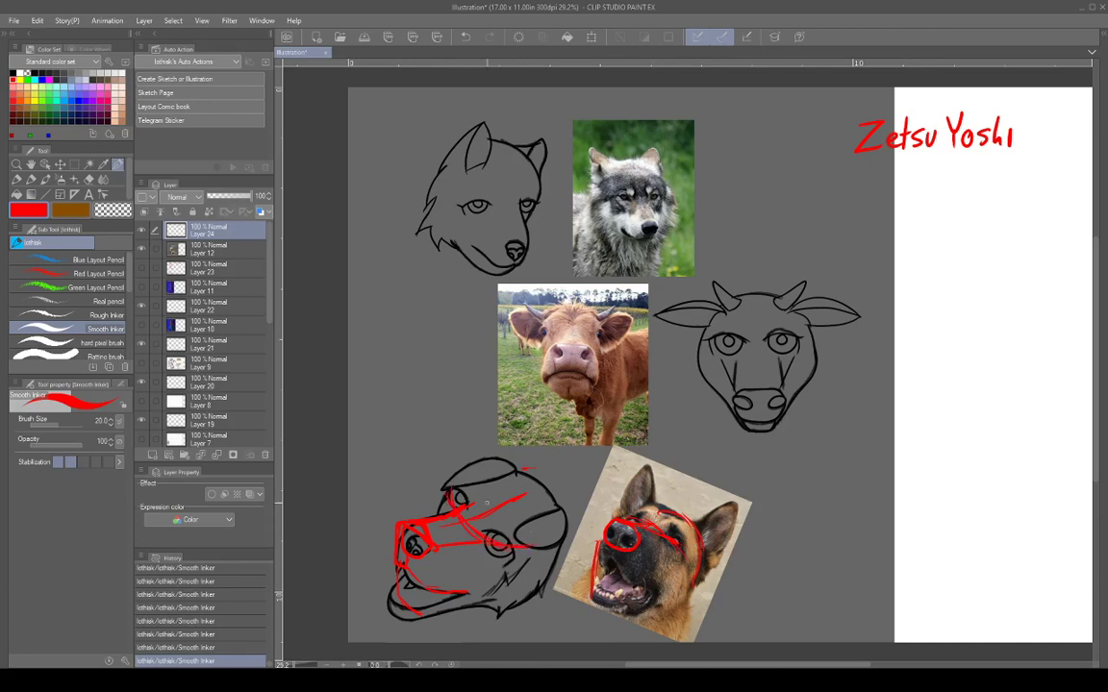
Draw the dog sketch's open mouth and rounded skull in red, and refine the back of the head with the outer stray lines erased.
mouse_move(475, 518)
mouse_down()
mouse_move(534, 479)
mouse_move(524, 485)
mouse_move(551, 490)
mouse_up()
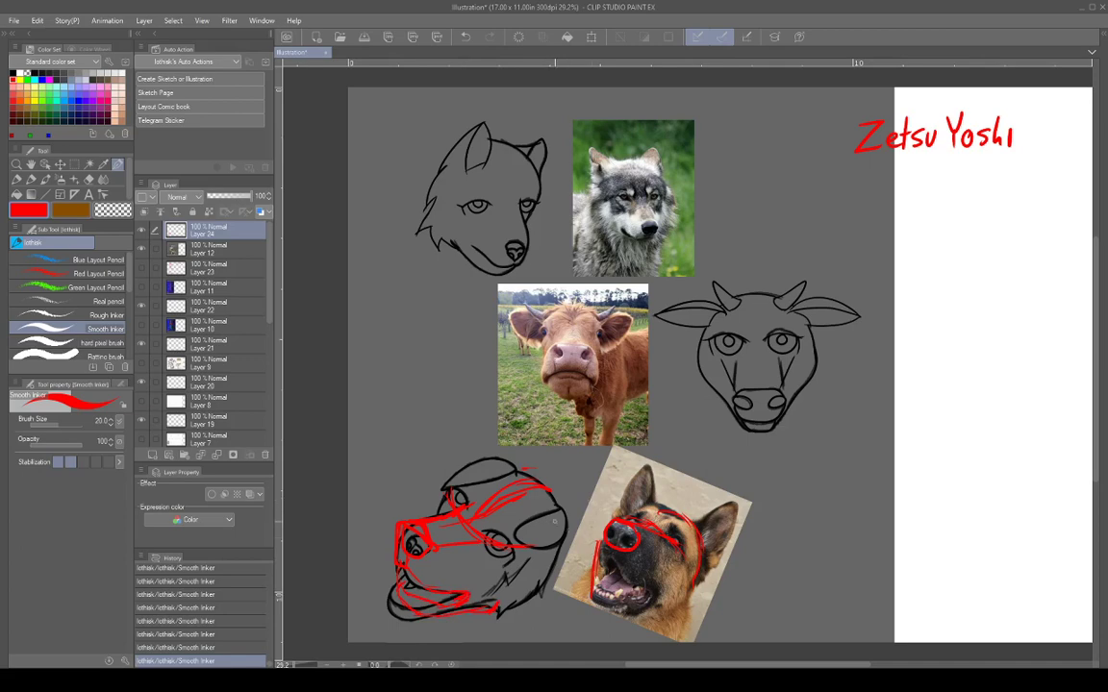
mouse_move(543, 483)
mouse_down()
mouse_move(562, 572)
mouse_move(512, 611)
mouse_move(506, 479)
mouse_move(461, 486)
mouse_move(506, 456)
mouse_move(556, 593)
mouse_move(495, 612)
mouse_move(537, 475)
mouse_move(511, 472)
mouse_move(457, 507)
mouse_up()
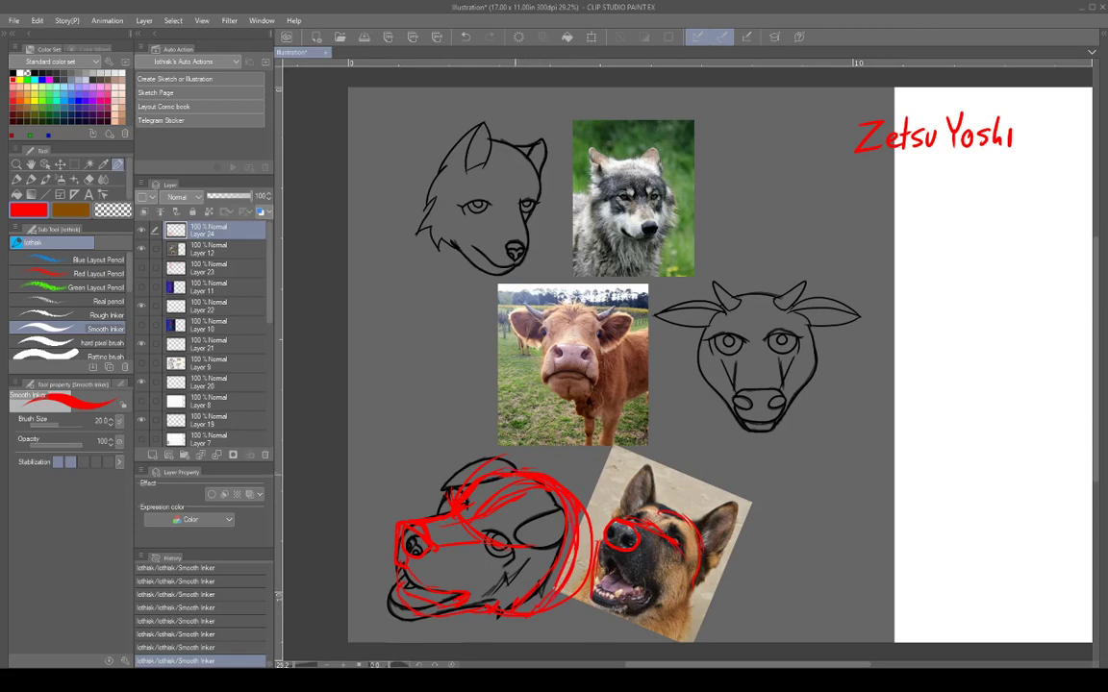
mouse_move(589, 516)
mouse_down()
mouse_move(592, 563)
mouse_move(552, 598)
mouse_move(583, 511)
mouse_up()
mouse_move(489, 607)
mouse_down()
mouse_move(533, 611)
mouse_move(564, 567)
mouse_up()
drag(562, 492, 565, 565)
drag(555, 498, 568, 544)
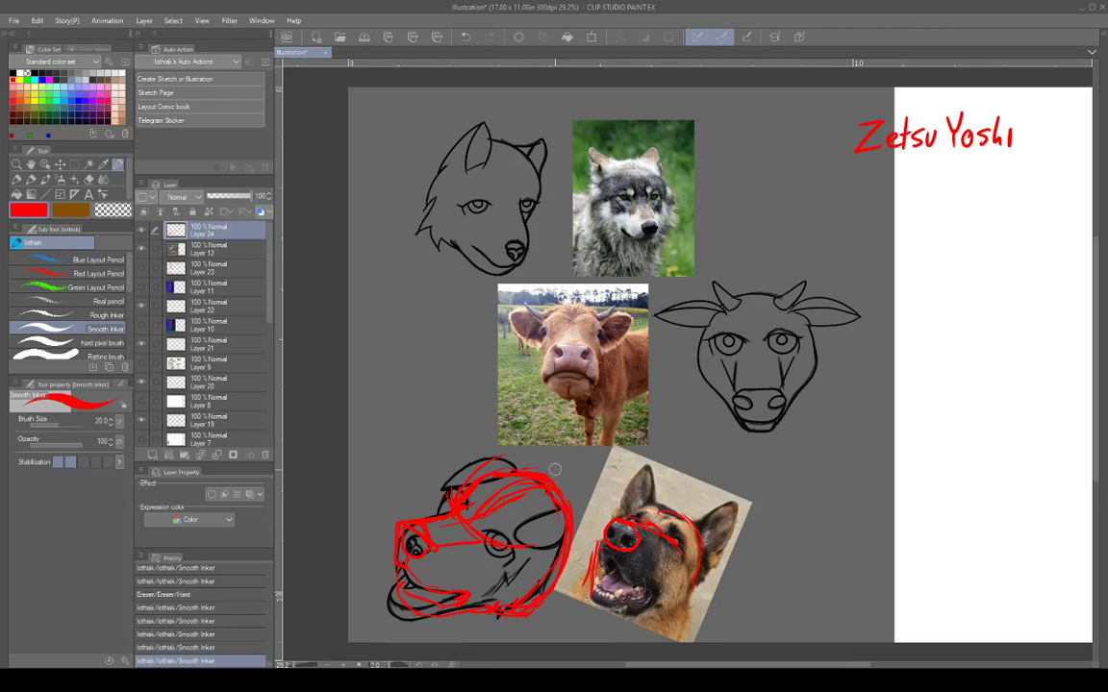
drag(568, 497, 579, 518)
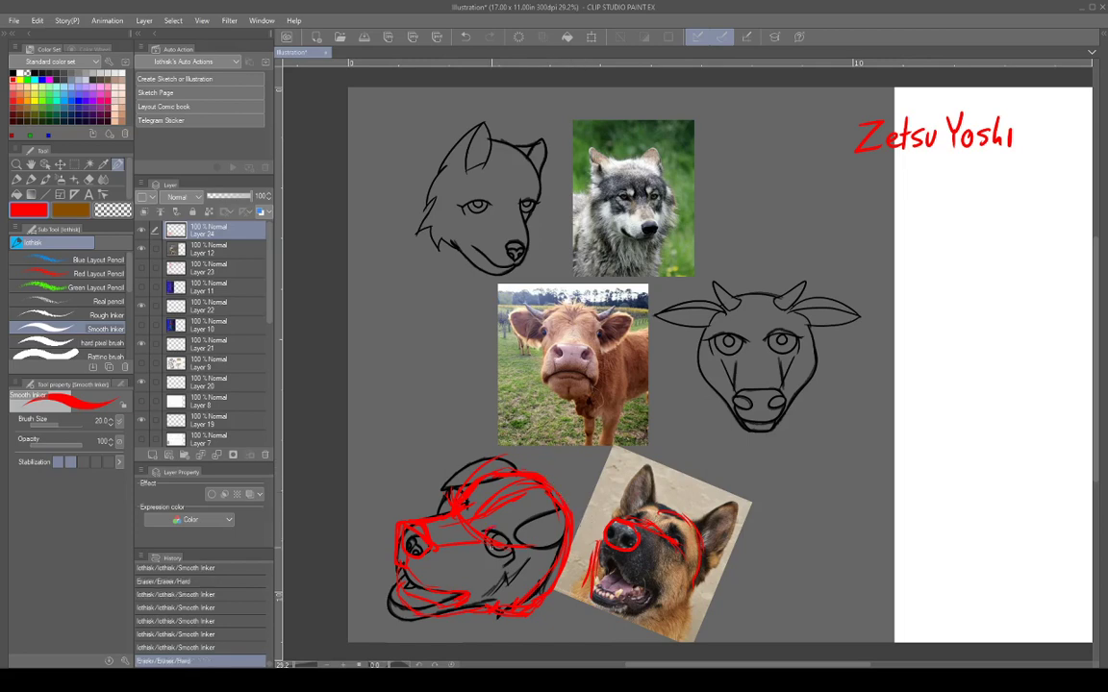
Redraw the dog sketch's eyes in red and add ear and neck contours around the skull.
mouse_move(488, 534)
mouse_down()
mouse_move(466, 502)
mouse_move(481, 538)
mouse_up()
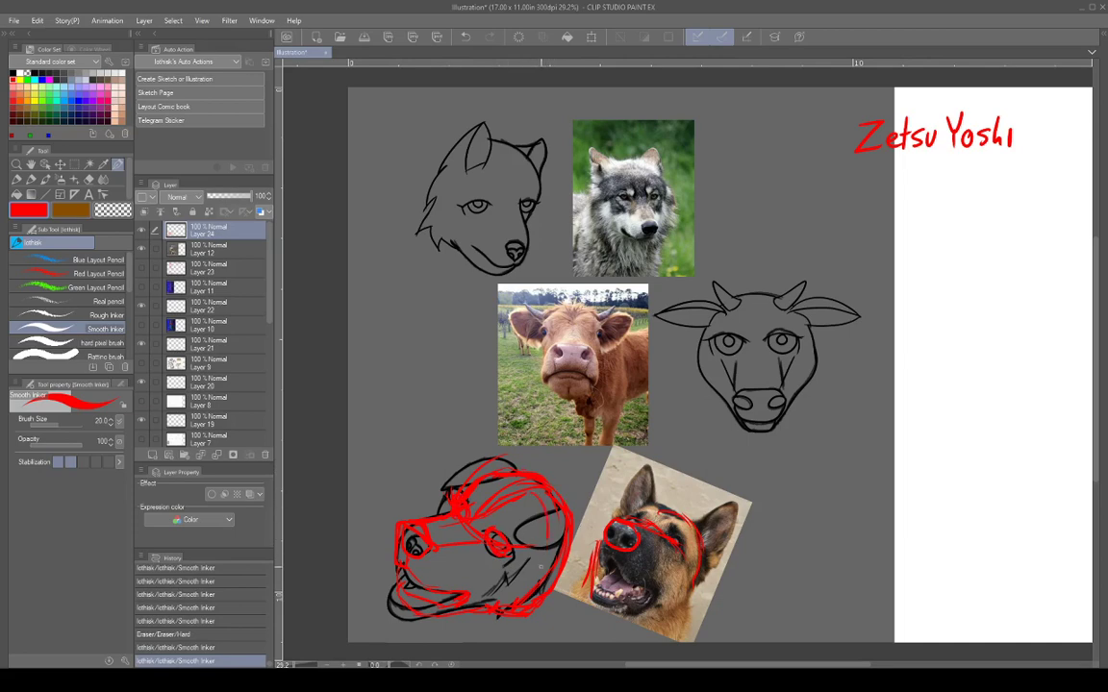
mouse_move(535, 486)
mouse_down()
mouse_move(550, 558)
mouse_move(538, 589)
mouse_move(525, 495)
mouse_move(488, 486)
mouse_up()
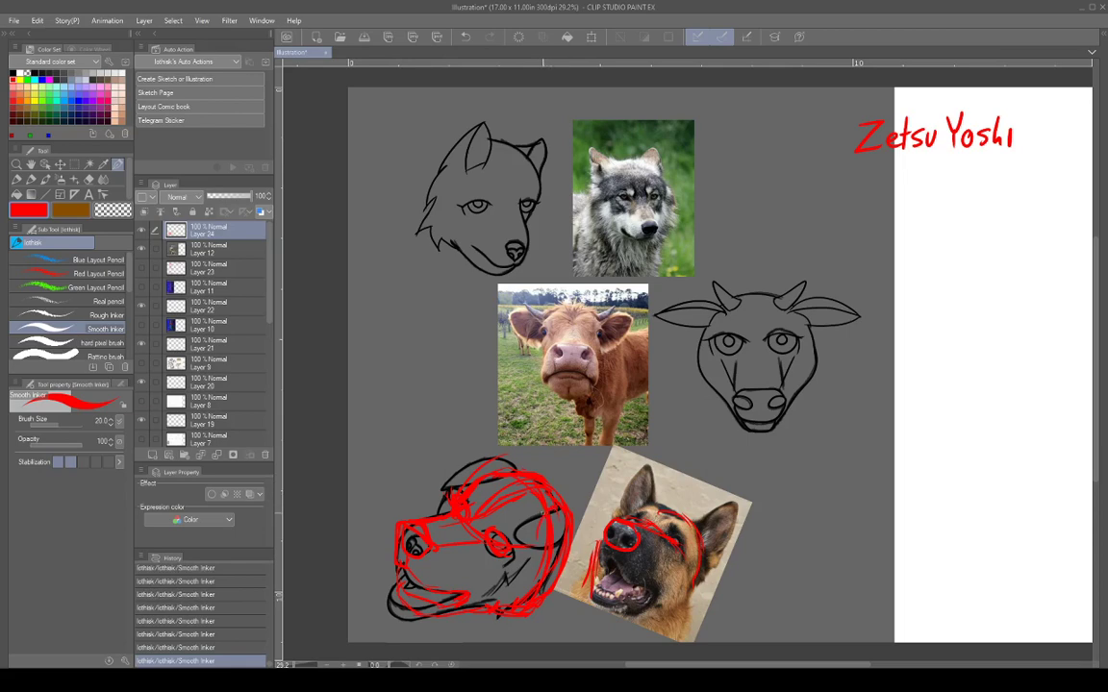
drag(567, 548, 559, 587)
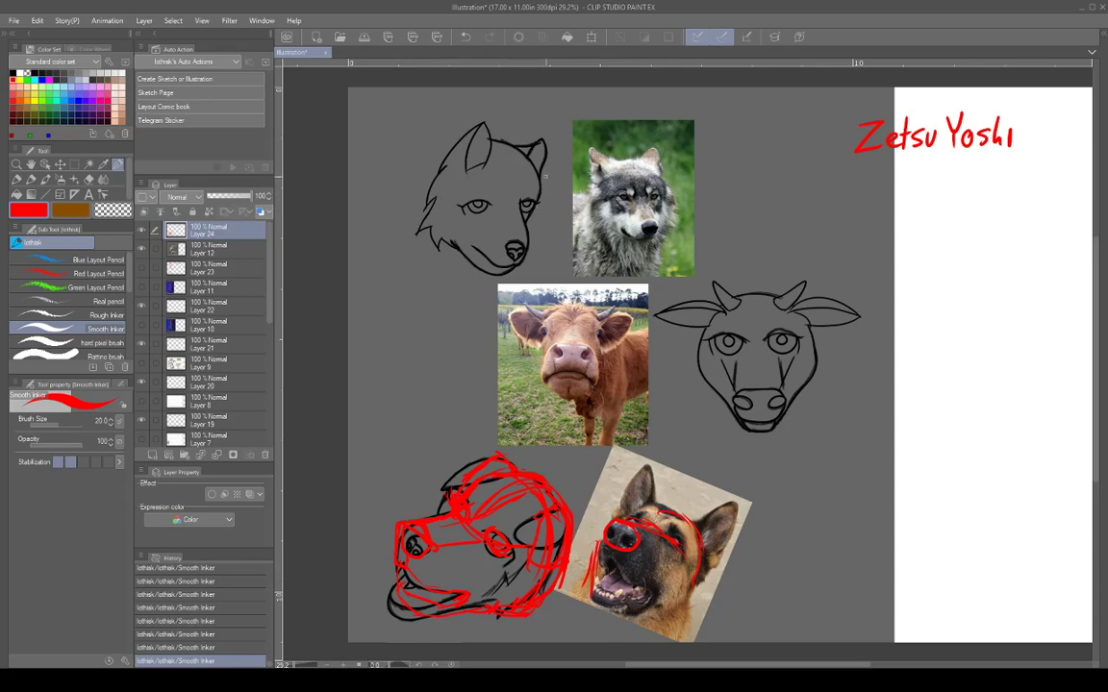
Block in the wolf sketch's rounded cheek, narrow far side and oval muzzle with red lines.
mouse_move(498, 150)
mouse_down()
mouse_move(523, 159)
mouse_move(527, 191)
mouse_up()
drag(451, 149, 442, 193)
mouse_move(529, 198)
mouse_down()
mouse_move(524, 153)
mouse_move(503, 143)
mouse_move(486, 140)
mouse_move(441, 176)
mouse_move(459, 227)
mouse_move(488, 244)
mouse_up()
drag(510, 179, 519, 213)
drag(524, 200, 527, 234)
mouse_move(536, 197)
mouse_down()
mouse_move(524, 156)
mouse_move(505, 228)
mouse_move(527, 240)
mouse_move(540, 163)
mouse_up()
mouse_move(465, 151)
mouse_down()
mouse_move(431, 204)
mouse_move(475, 237)
mouse_up()
mouse_move(530, 152)
mouse_down()
mouse_move(540, 190)
mouse_move(514, 268)
mouse_up()
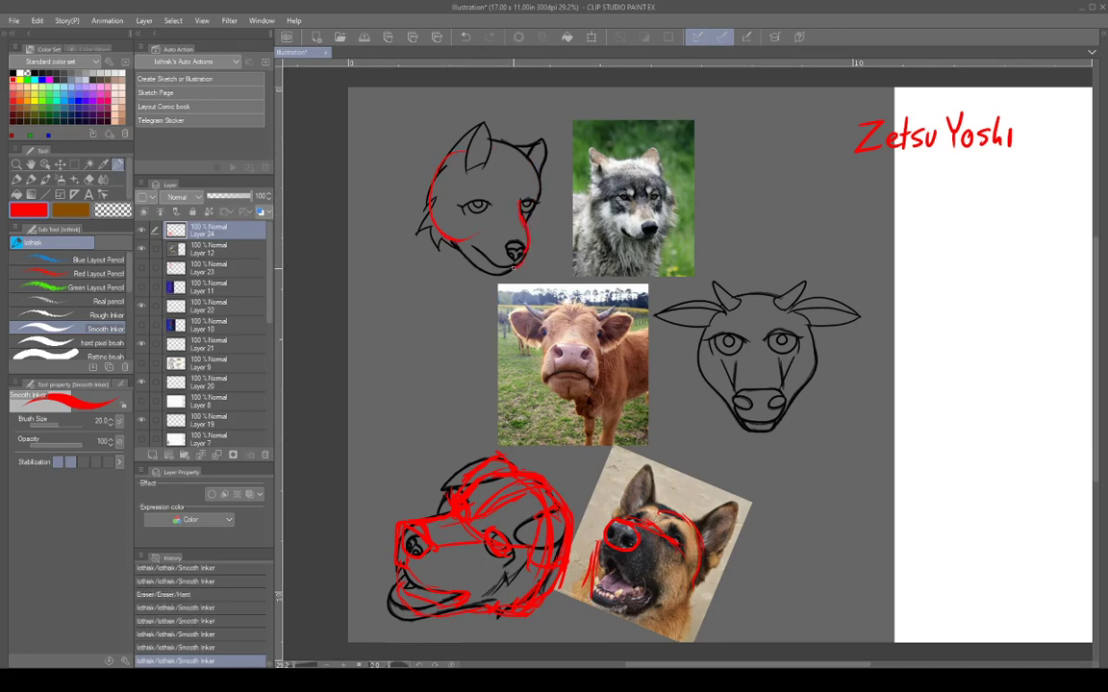
mouse_move(437, 238)
mouse_down()
mouse_move(495, 271)
mouse_move(531, 243)
mouse_up()
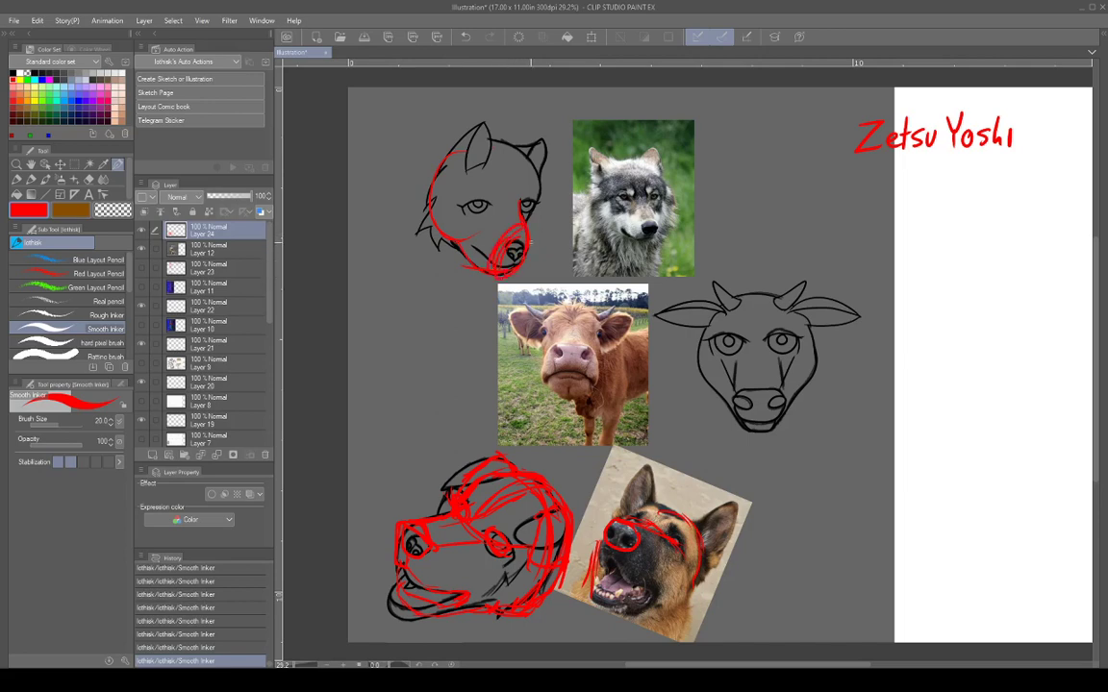
Draw a round red cranium over the wolf sketch with a curved eye line and centre line, and place both eyes.
mouse_move(463, 154)
mouse_down()
mouse_move(519, 183)
mouse_move(524, 212)
mouse_move(508, 157)
mouse_move(439, 166)
mouse_move(426, 197)
mouse_up()
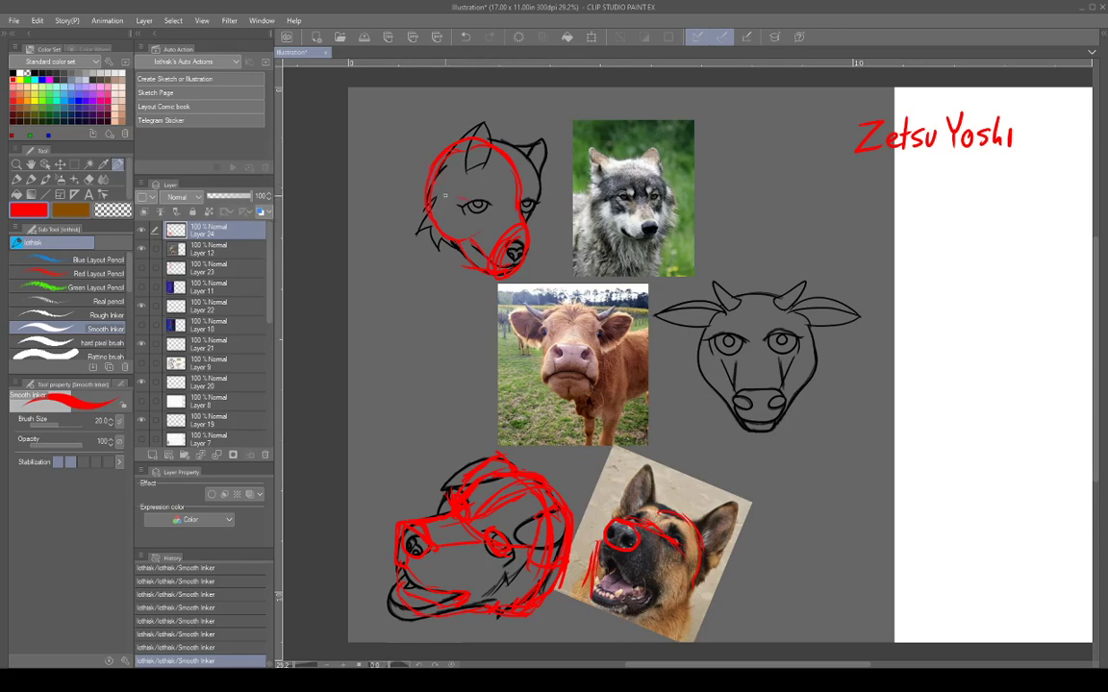
mouse_move(435, 183)
mouse_down()
mouse_move(464, 201)
mouse_move(519, 201)
mouse_up()
mouse_move(489, 148)
mouse_down()
mouse_move(450, 193)
mouse_move(454, 235)
mouse_move(446, 204)
mouse_move(479, 152)
mouse_move(522, 191)
mouse_move(525, 169)
mouse_move(488, 139)
mouse_move(453, 150)
mouse_move(507, 195)
mouse_move(506, 222)
mouse_up()
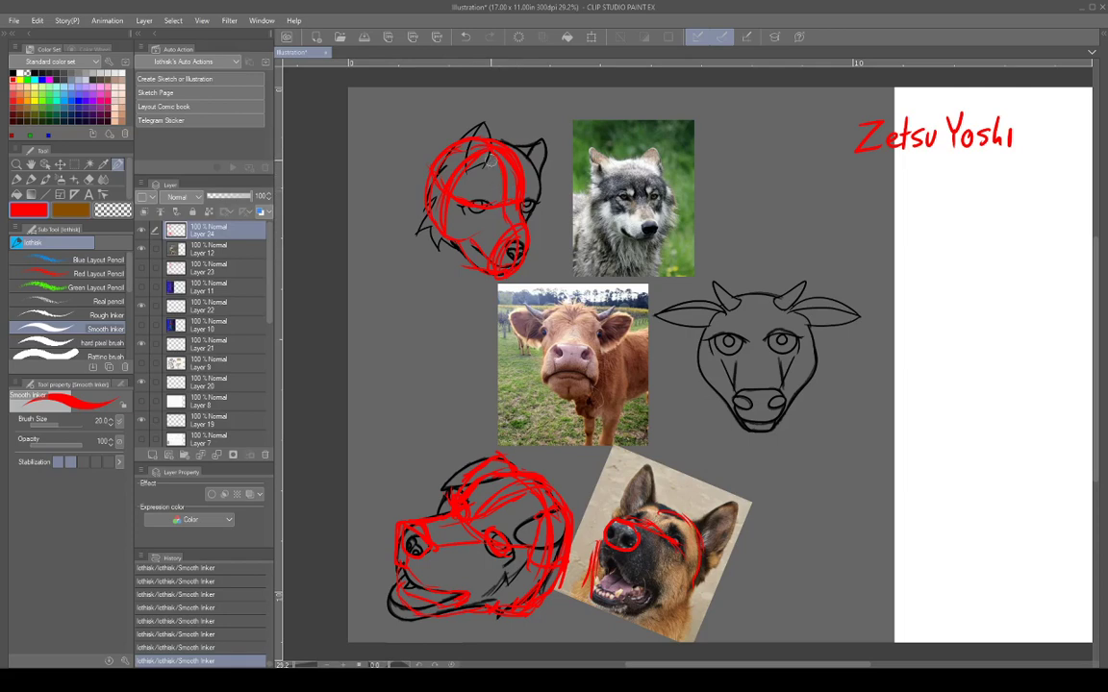
mouse_move(501, 174)
mouse_down()
mouse_move(475, 201)
mouse_move(521, 205)
mouse_move(521, 175)
mouse_move(527, 202)
mouse_move(523, 175)
mouse_move(525, 188)
mouse_move(468, 198)
mouse_up()
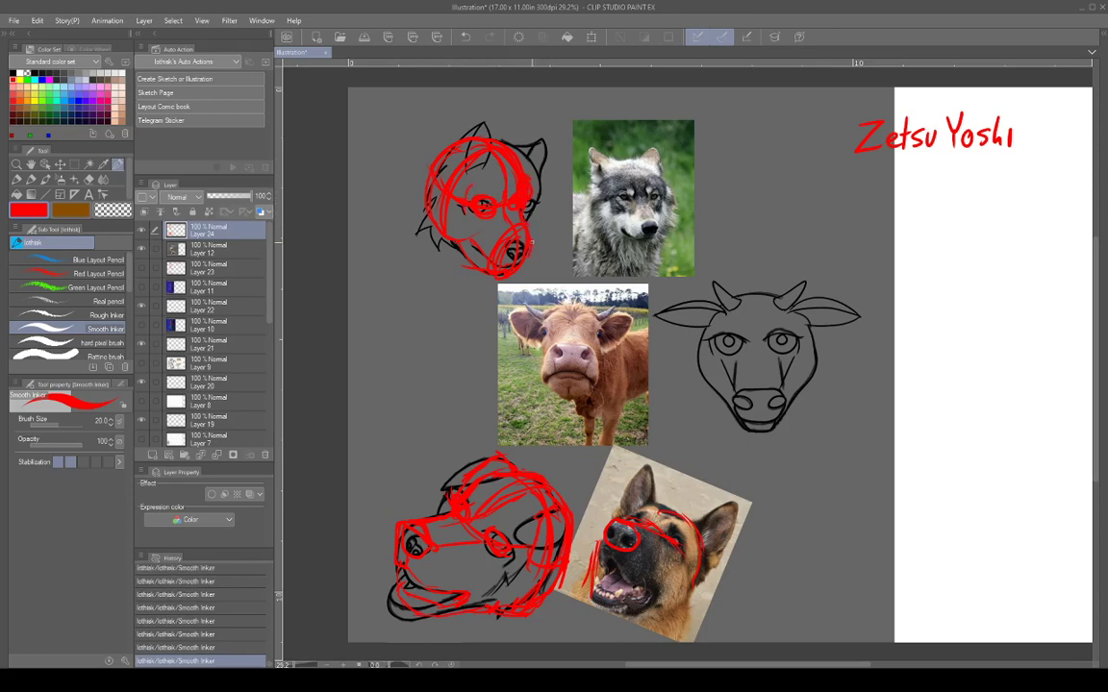
Erase the wolf's oval muzzle, redraw it with a protruding snout and nose, and add two pointed red ears.
mouse_move(528, 237)
mouse_down()
mouse_move(502, 252)
mouse_move(529, 249)
mouse_move(512, 220)
mouse_move(549, 262)
mouse_up()
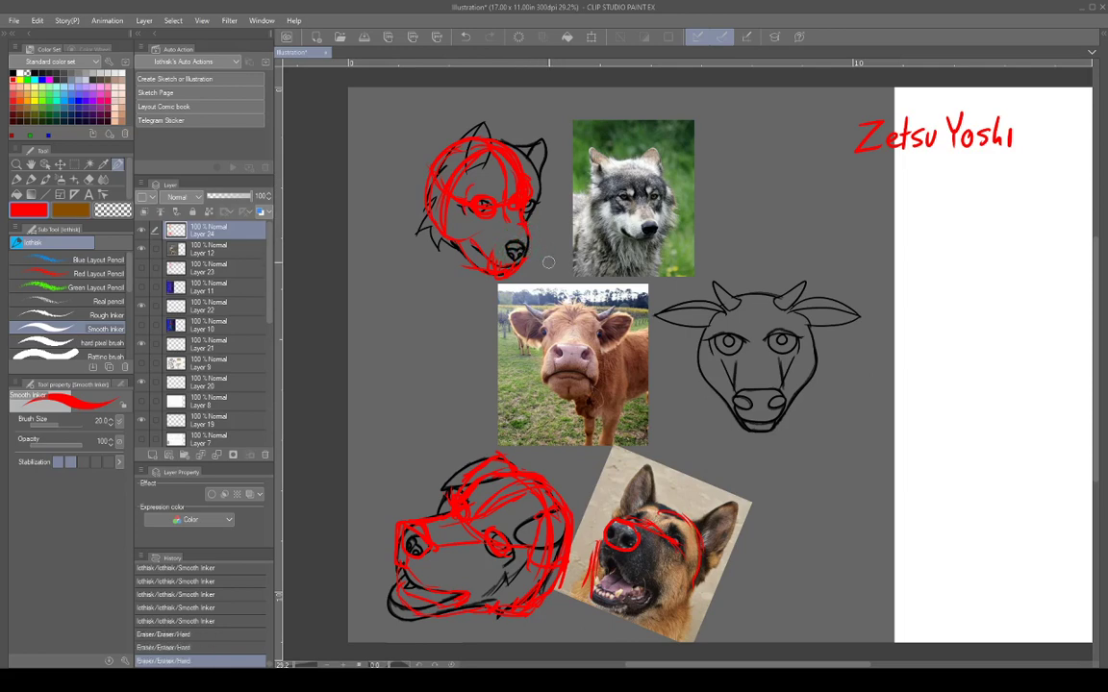
mouse_move(521, 223)
mouse_down()
mouse_move(536, 240)
mouse_move(520, 257)
mouse_up()
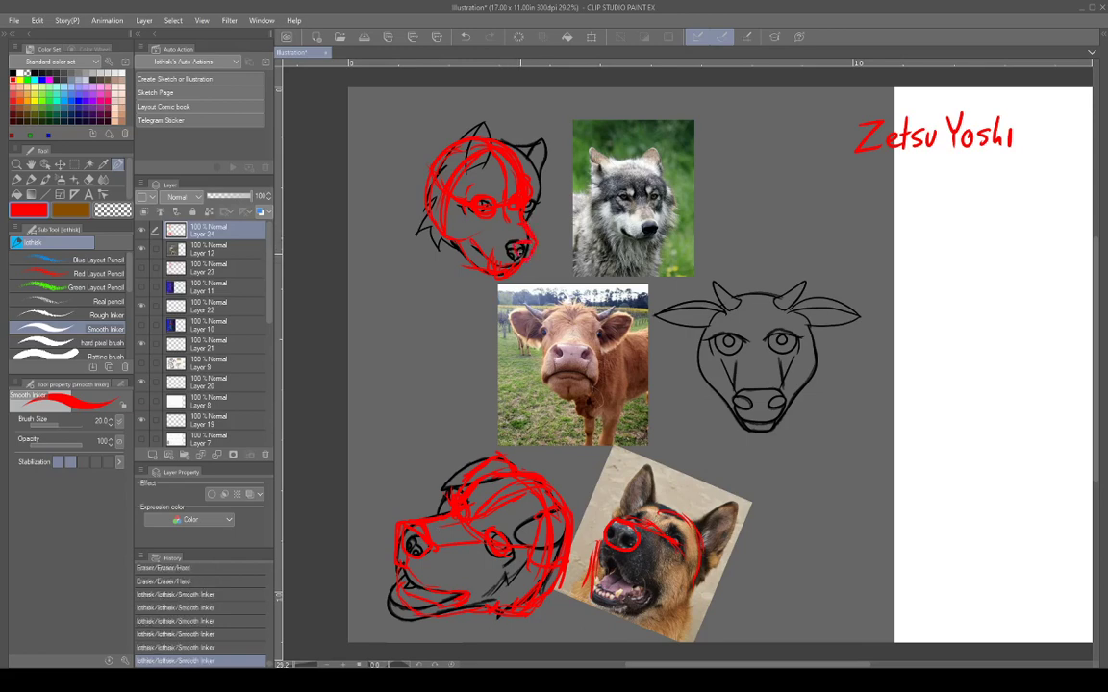
drag(466, 227, 477, 227)
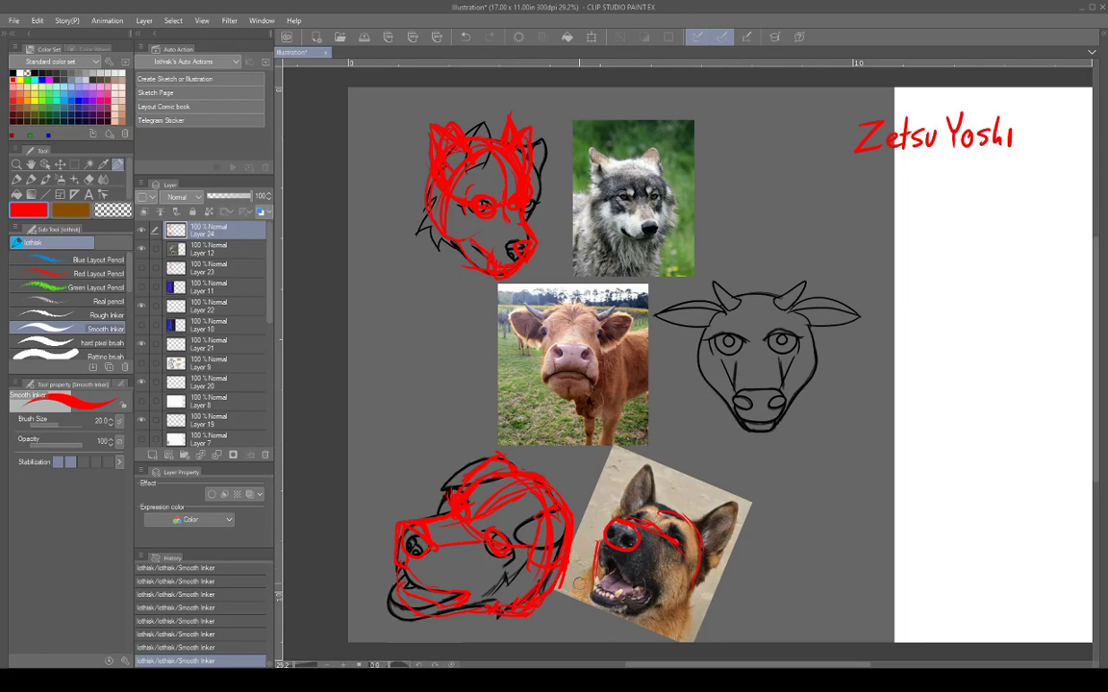
Erase the red jaw guide lines beside the mouth on the German shepherd photo.
drag(596, 577, 608, 550)
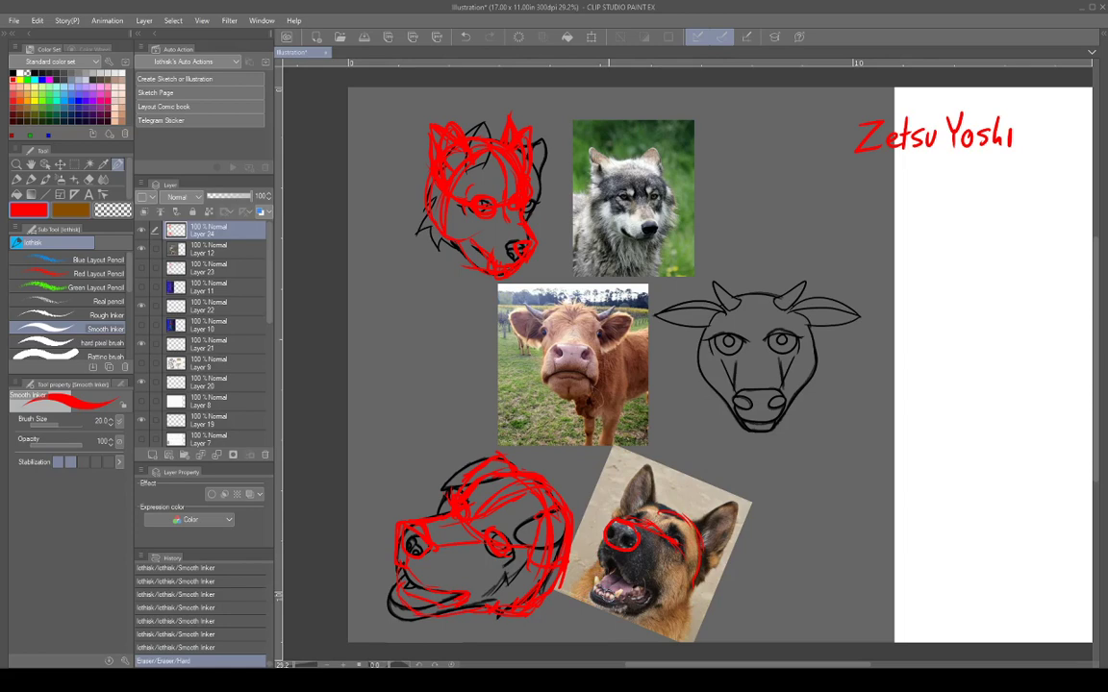
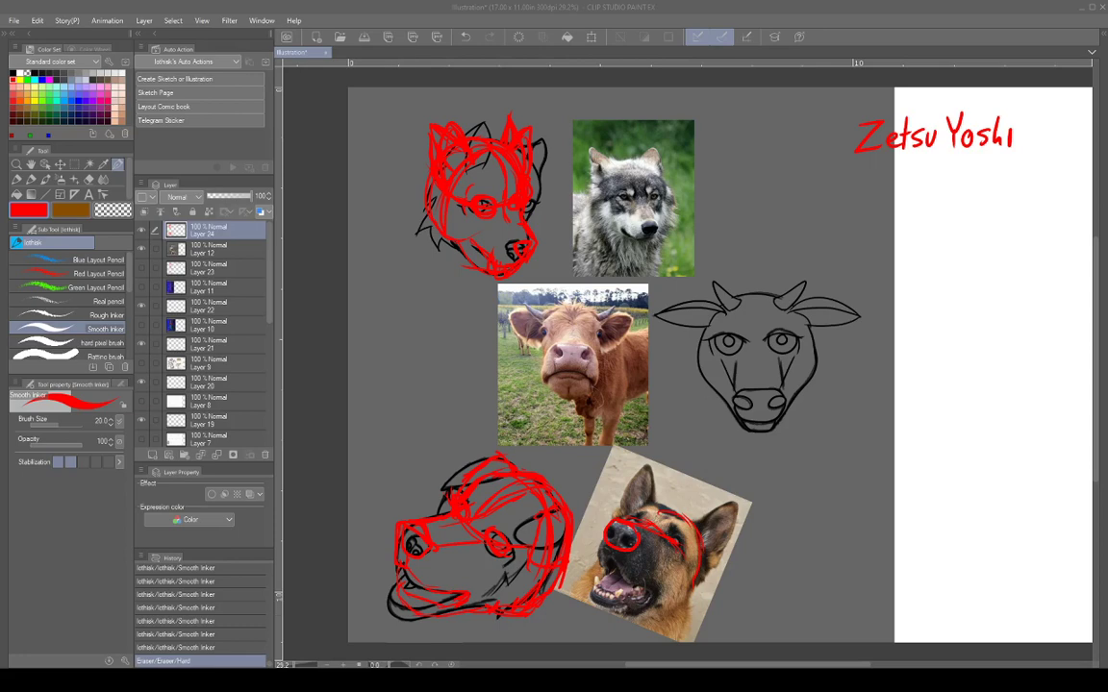
click(407, 655)
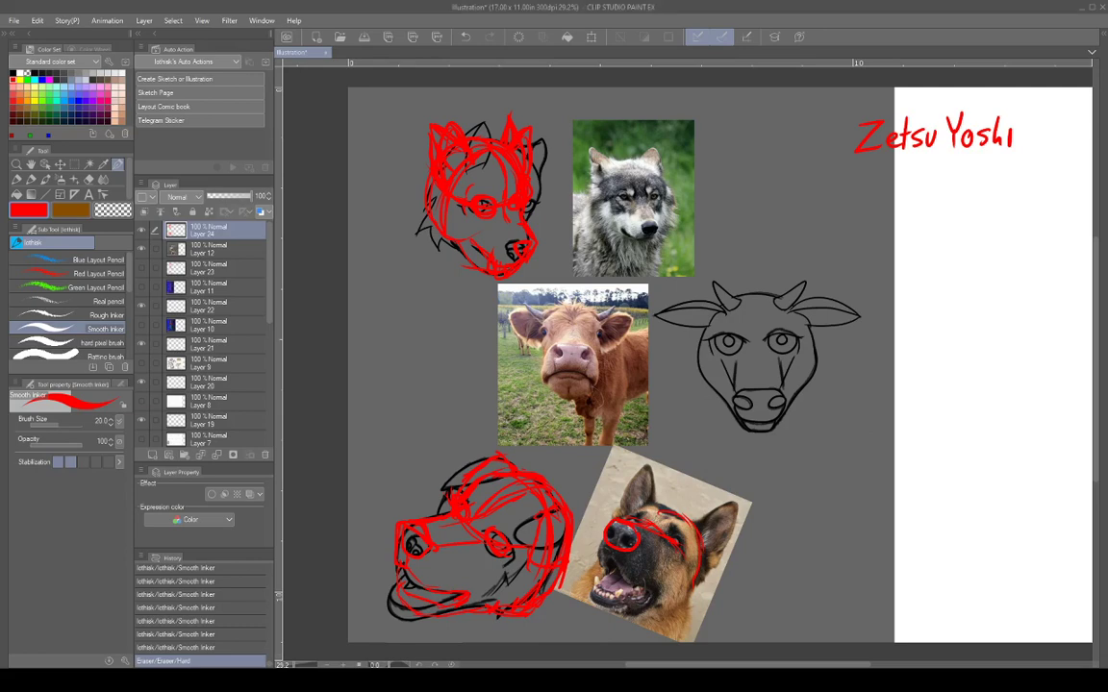